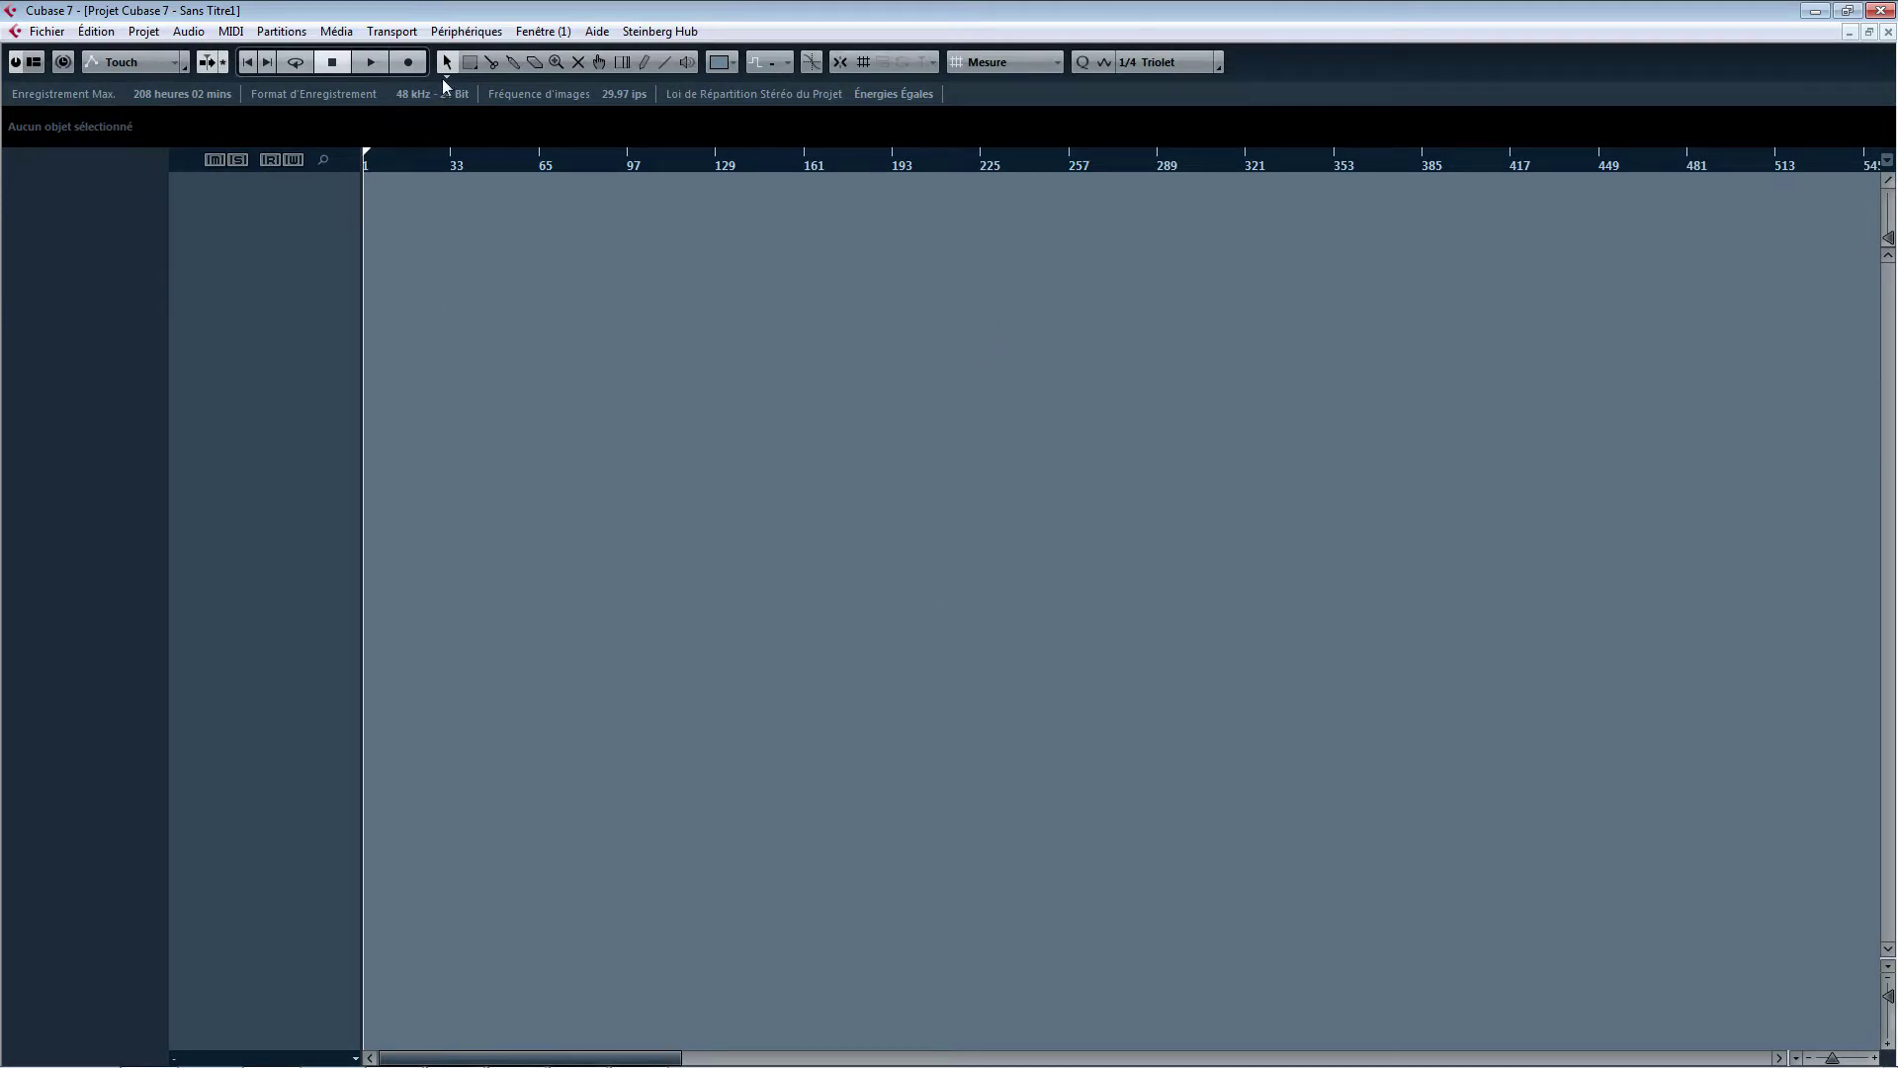
- Load Kontakt 5 into the first VST Instruments slot and create a MIDI track assigned to it
click(463, 33)
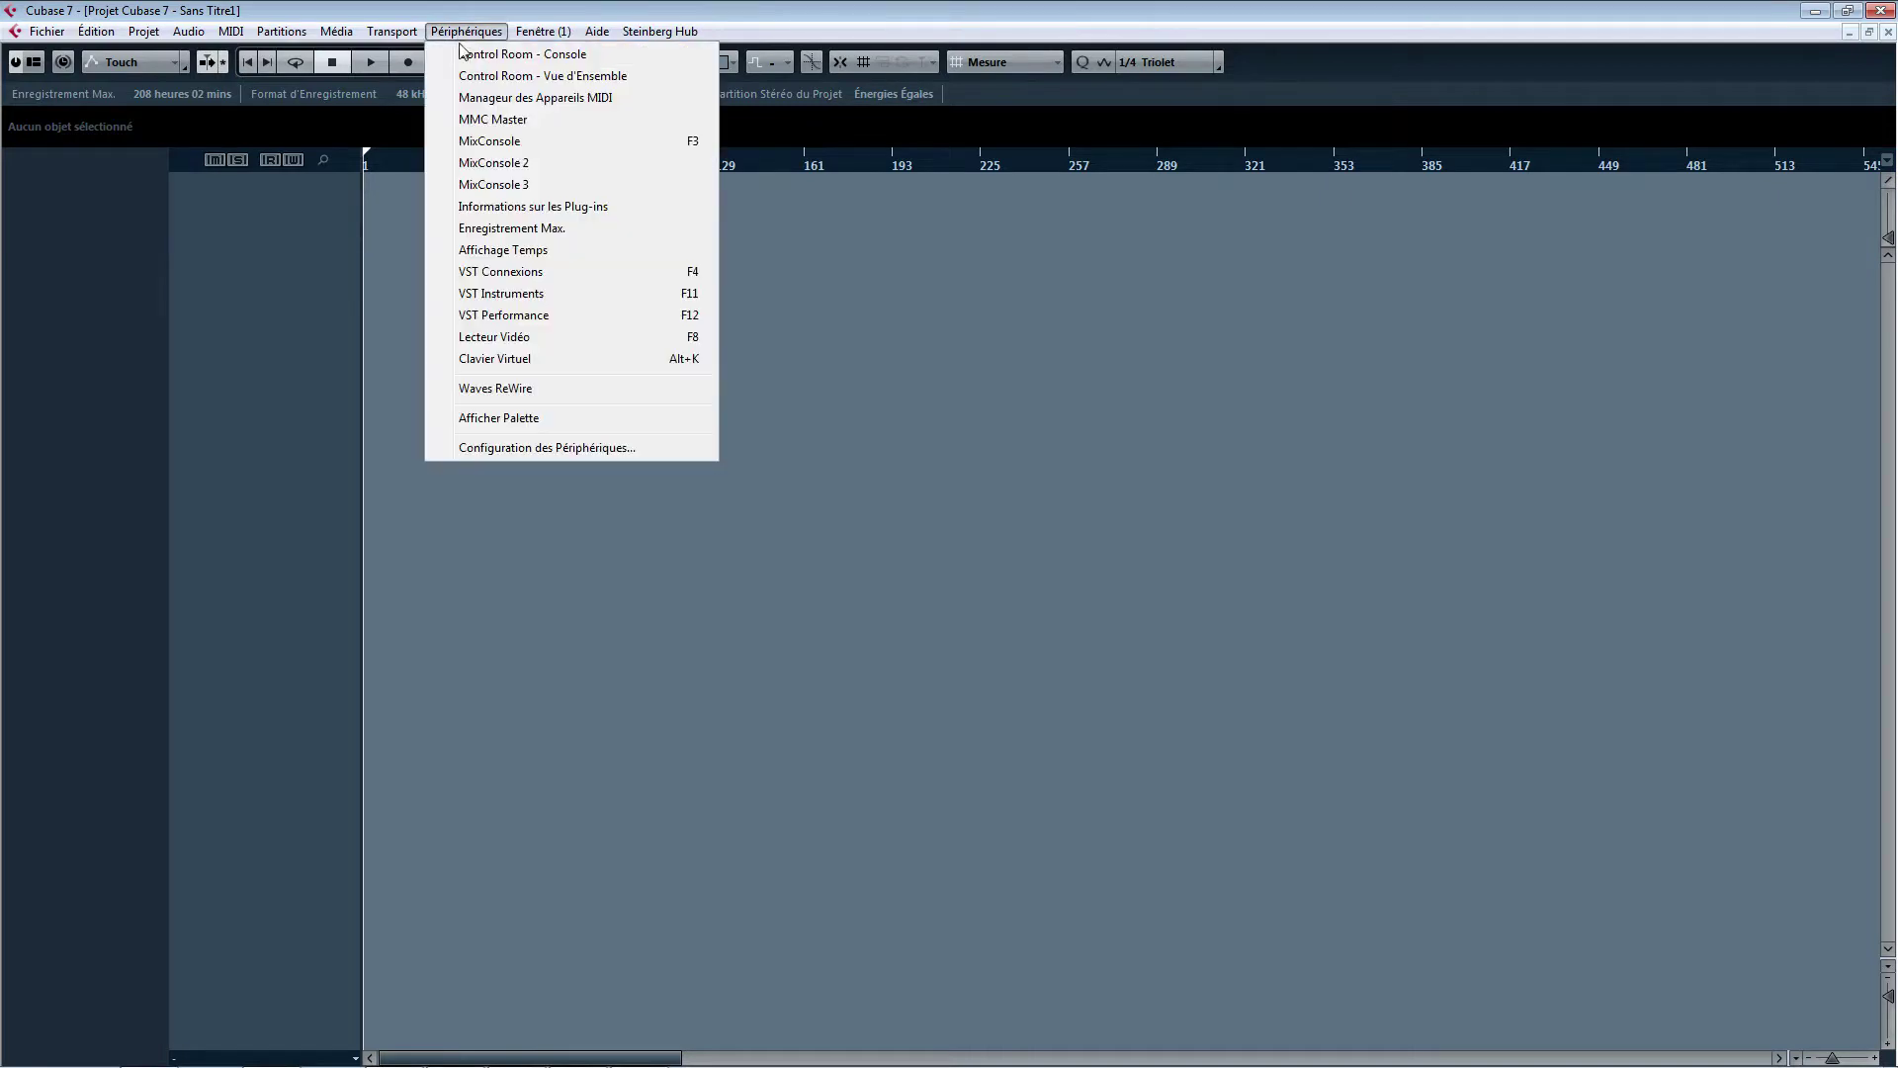
click(525, 297)
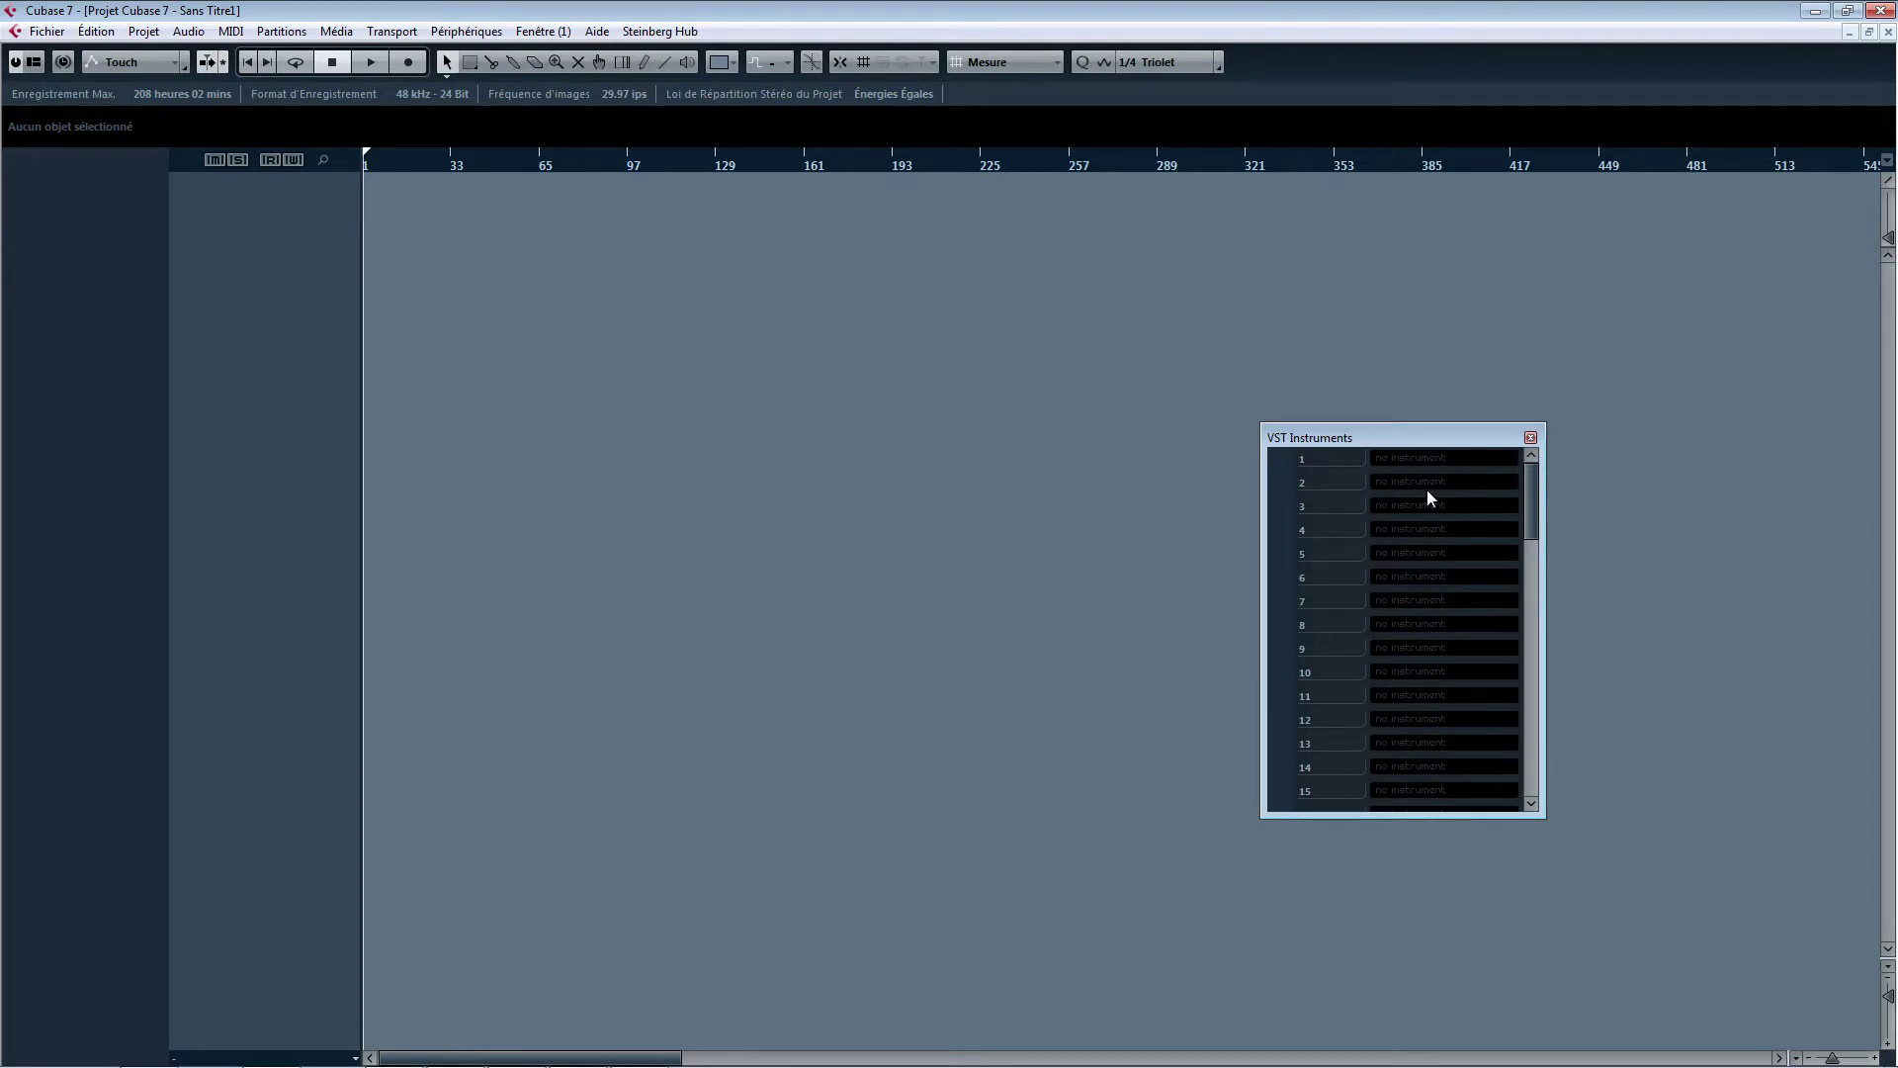
key(F11)
key(F11)
click(1402, 461)
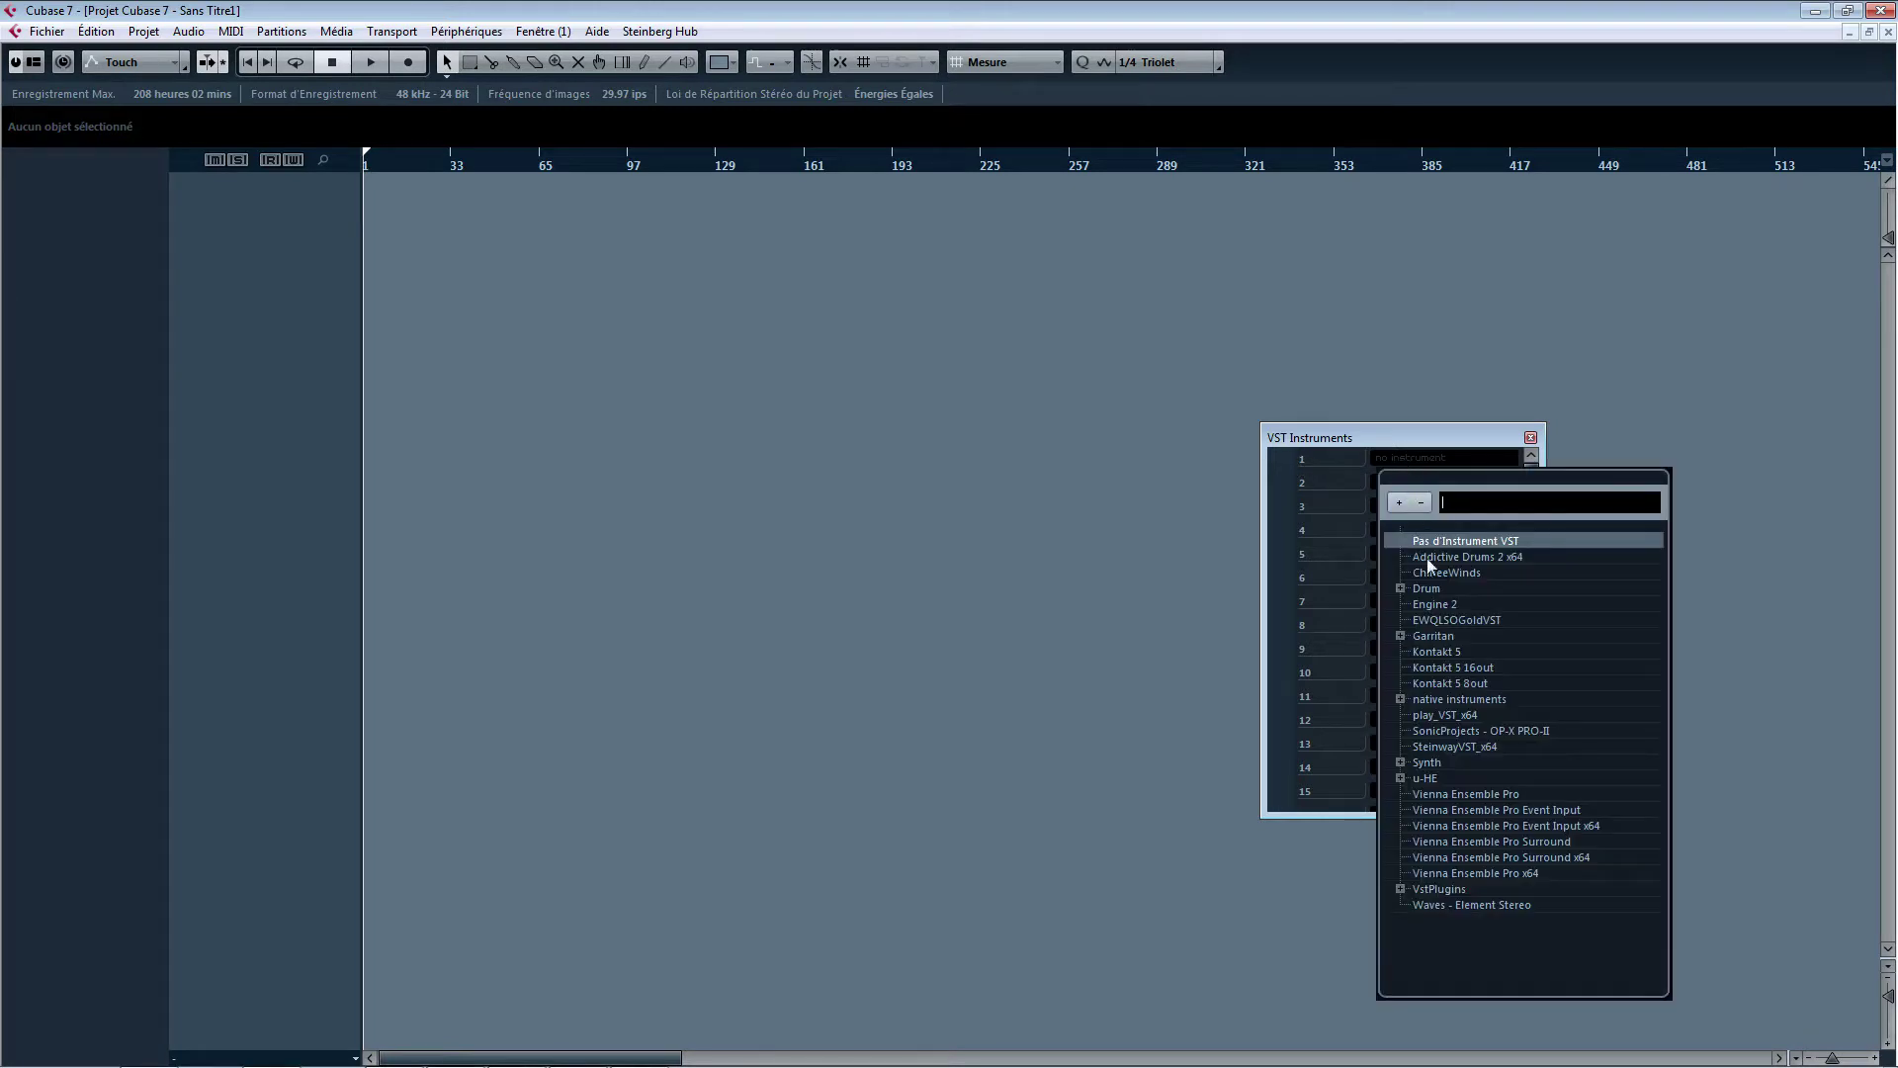
click(1441, 653)
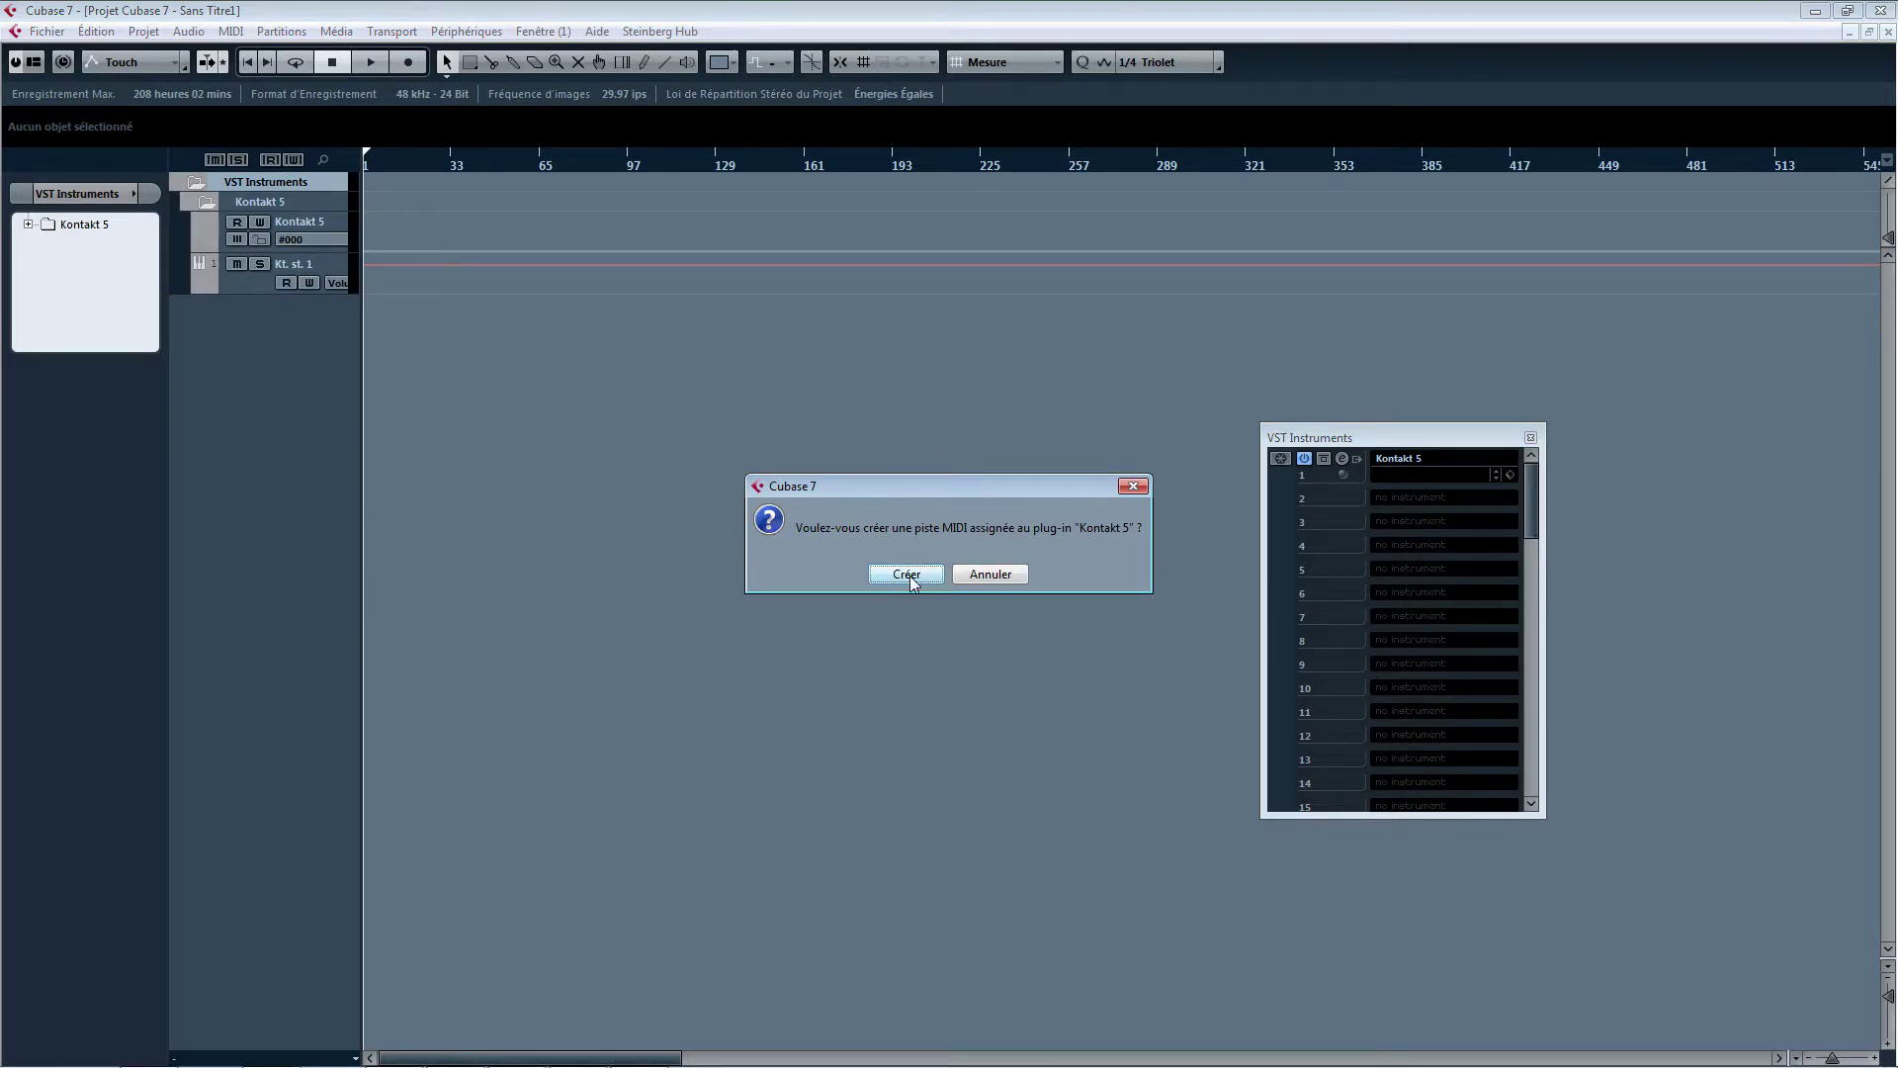
click(907, 576)
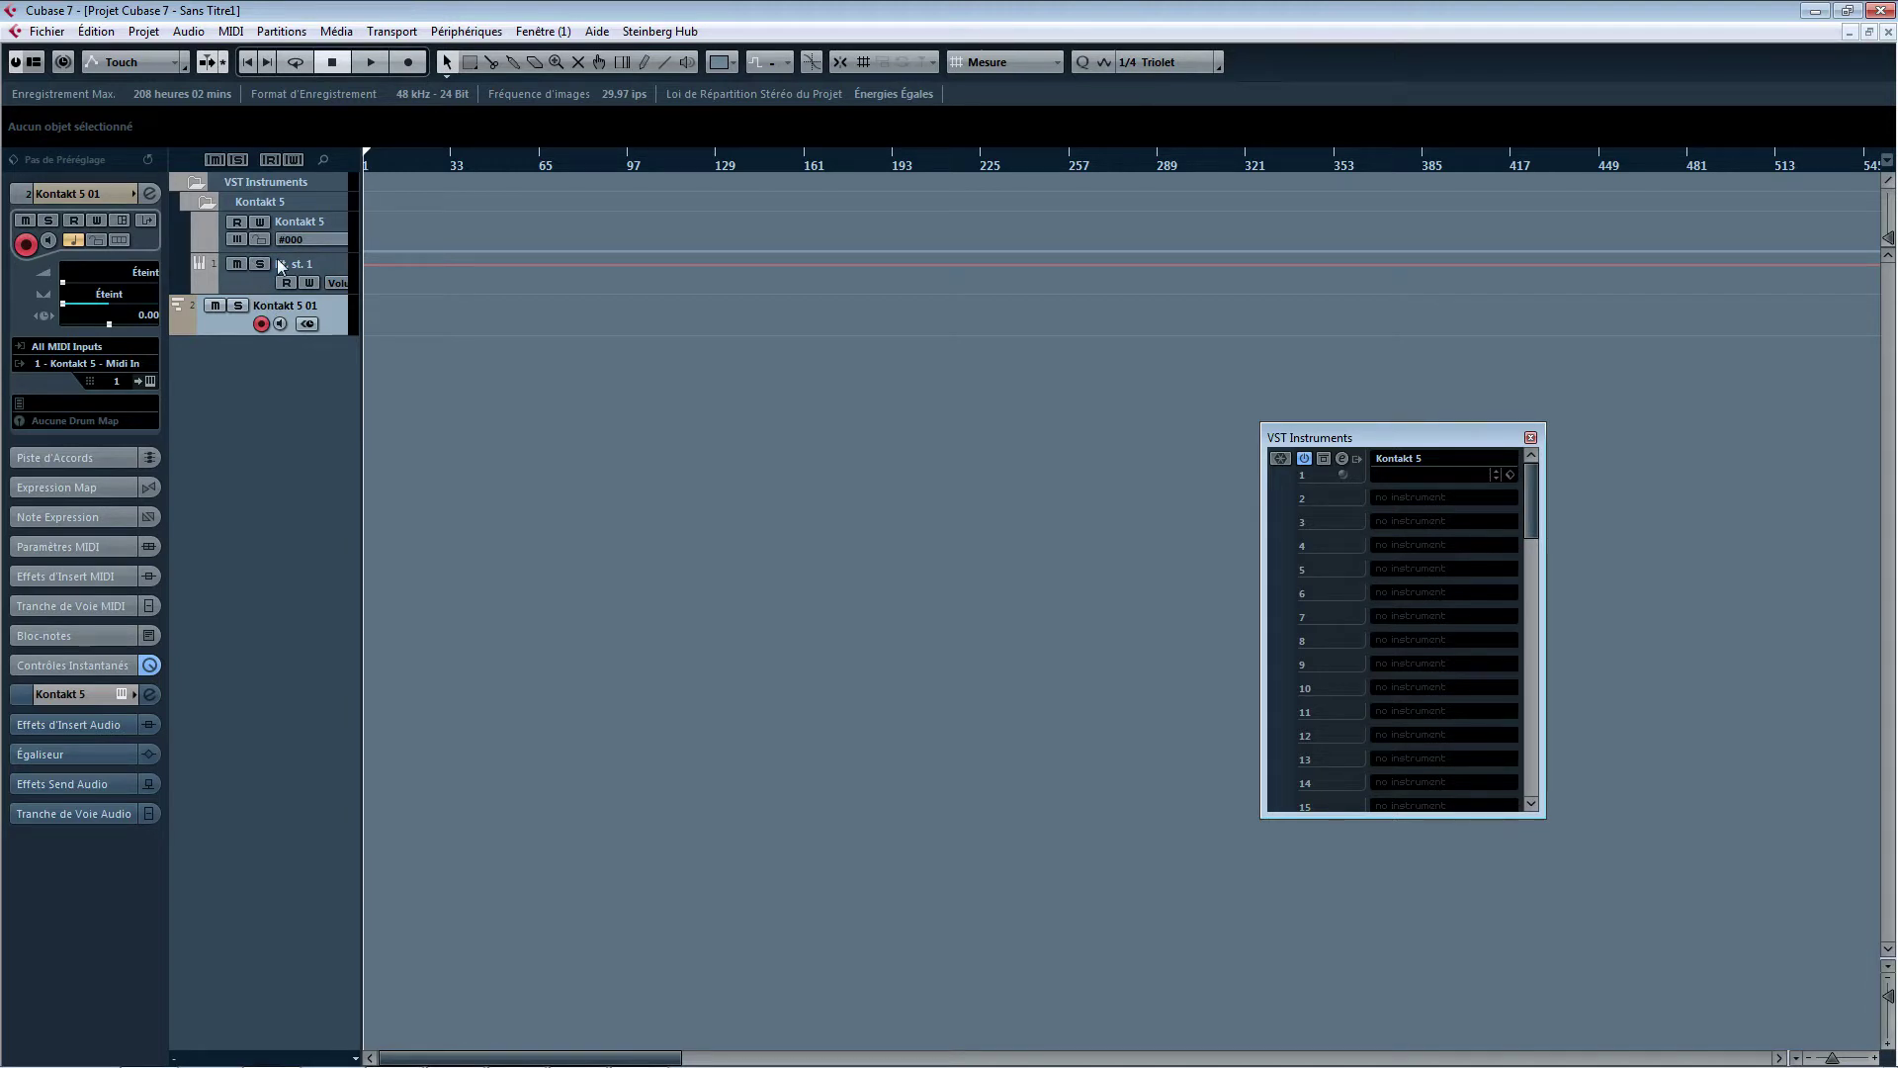
- Collapse the VST Instruments track folder and close the VST Instruments rack
click(196, 184)
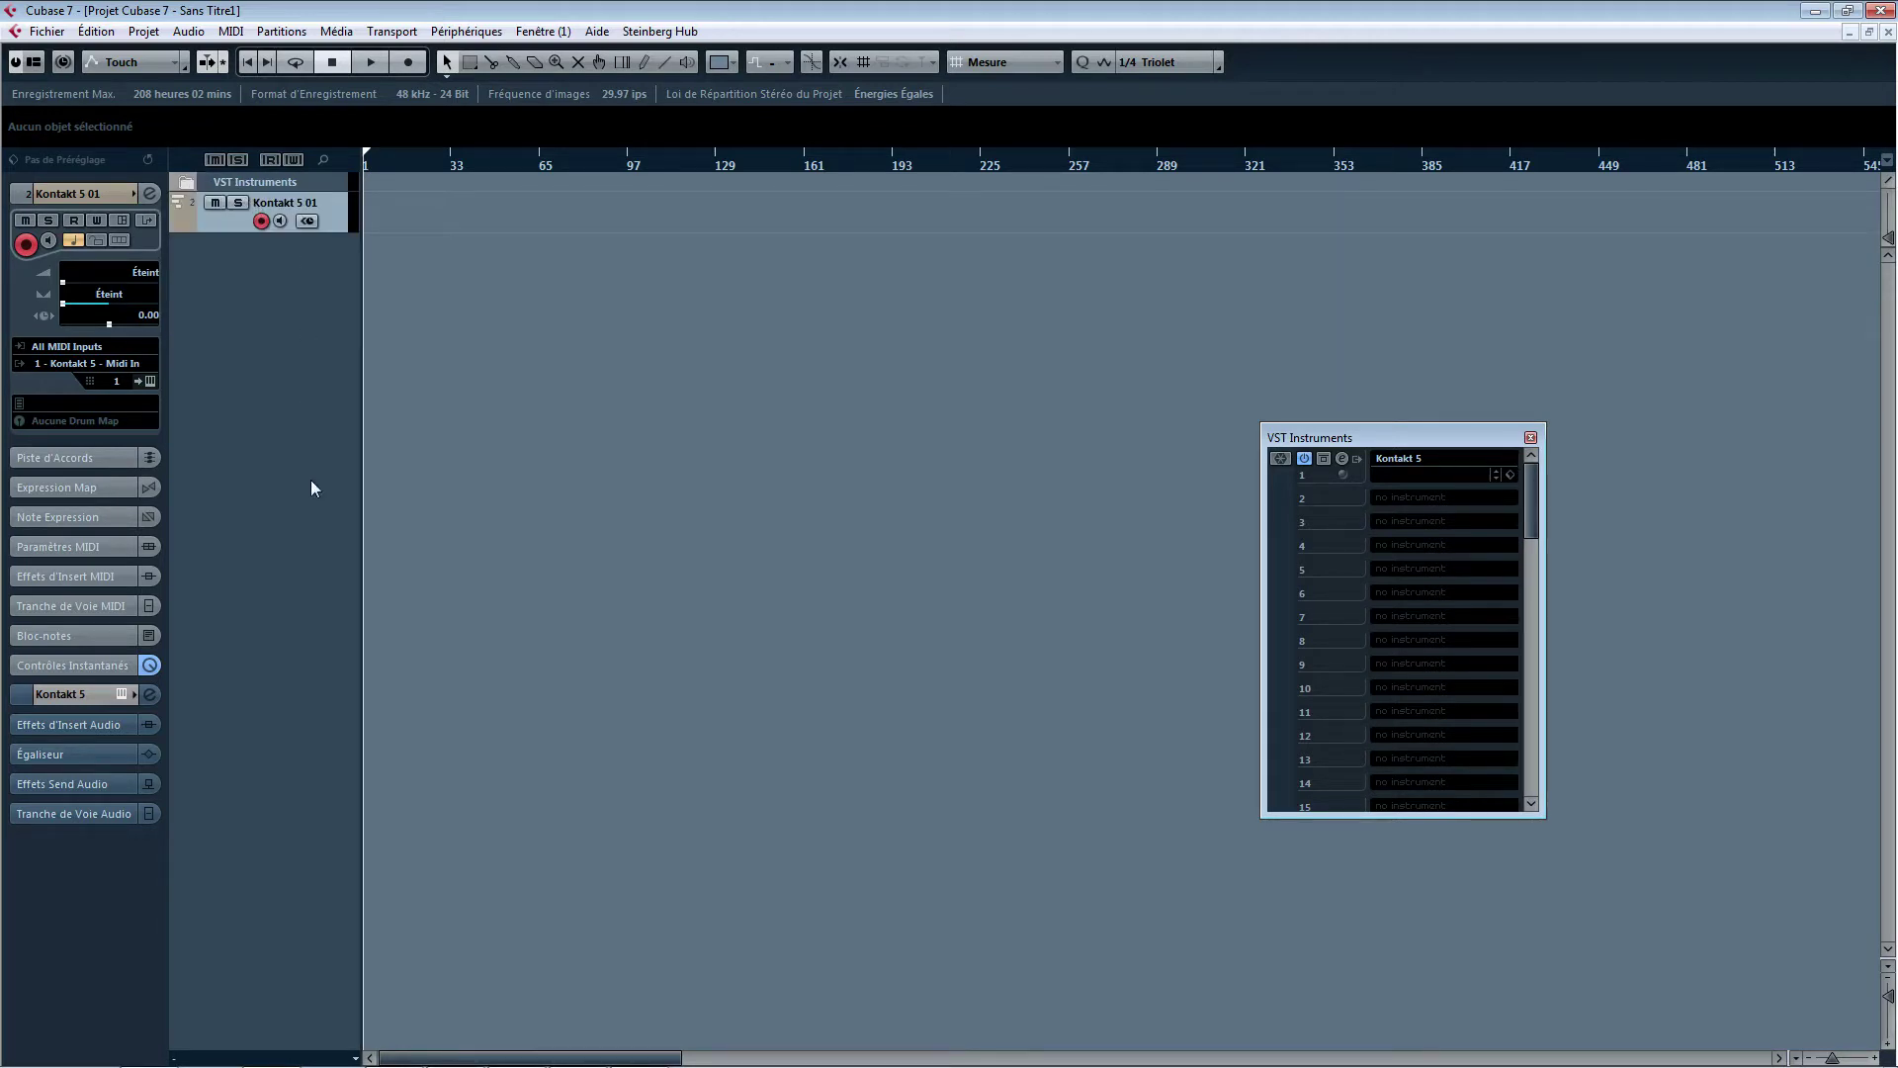
click(1530, 438)
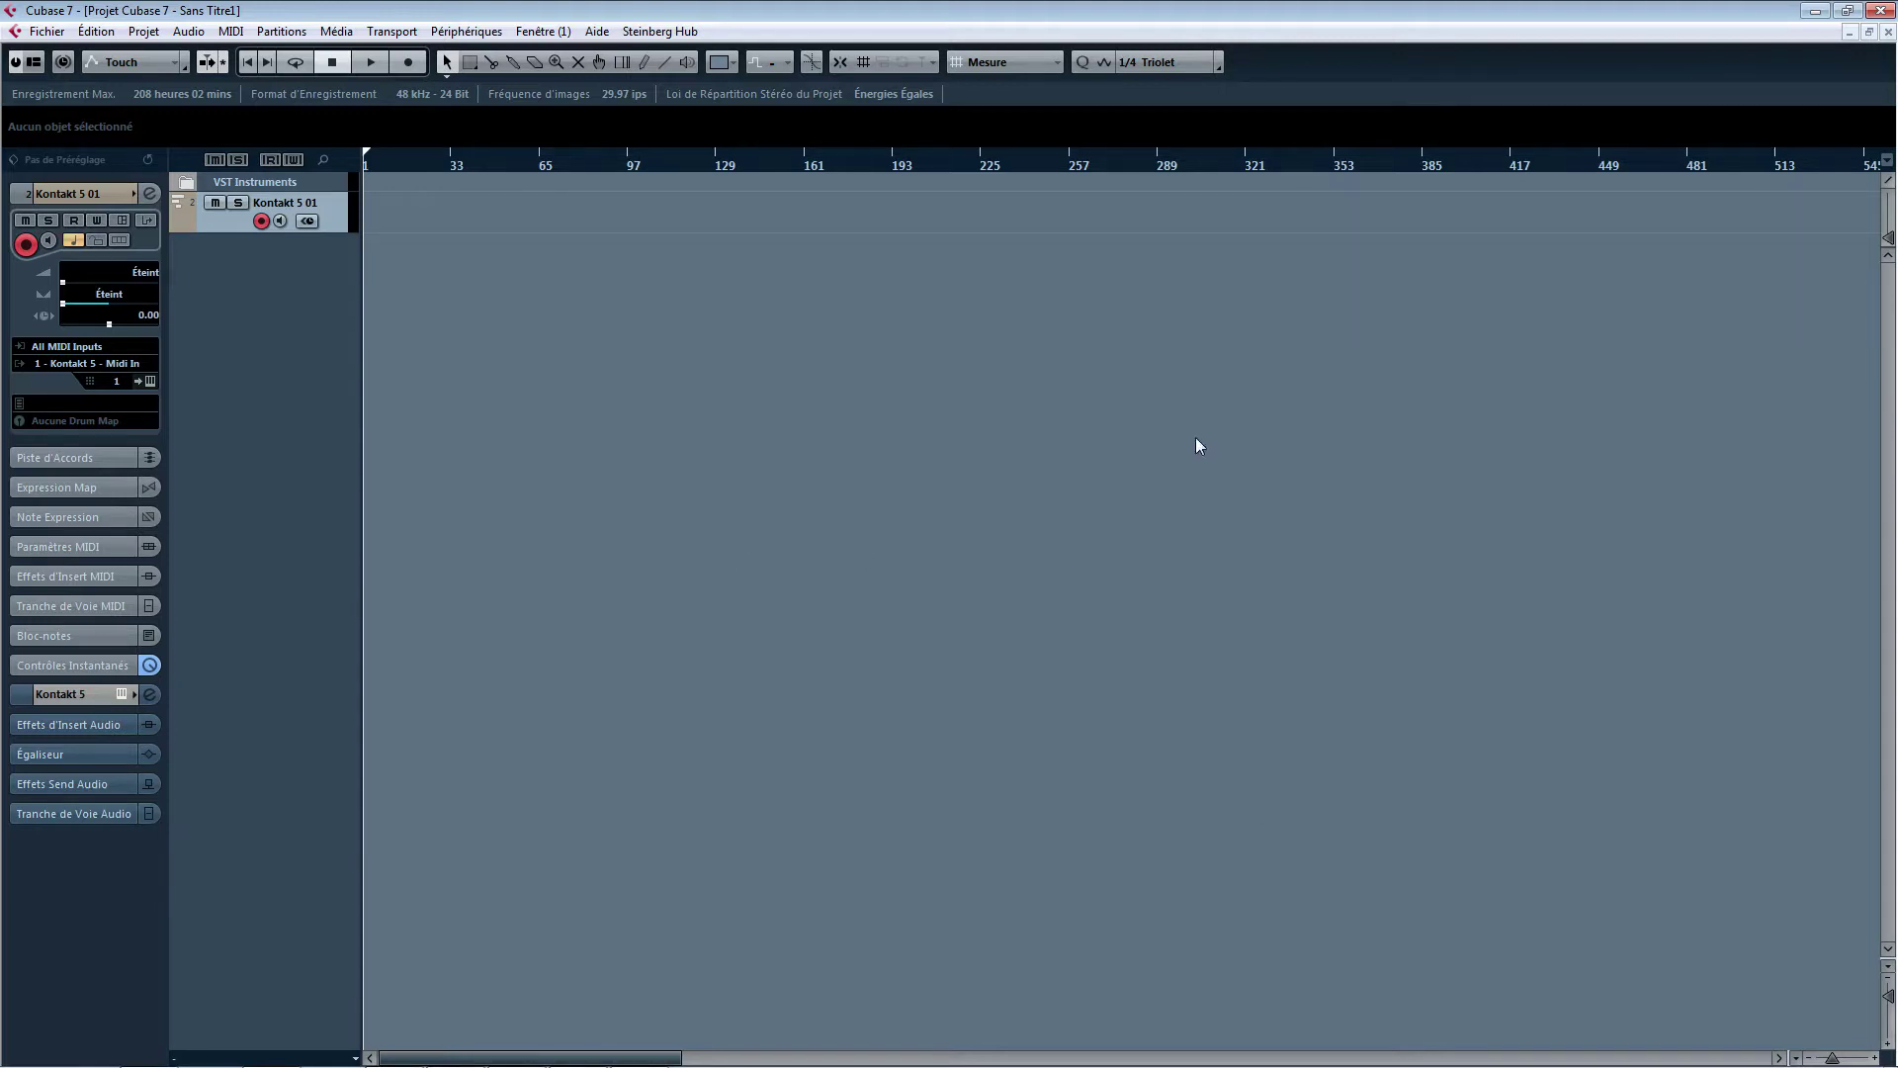
- Open the Kontakt 5 instrument window and load ALB V1V2Va longs from Albion's String Hi folder
click(150, 381)
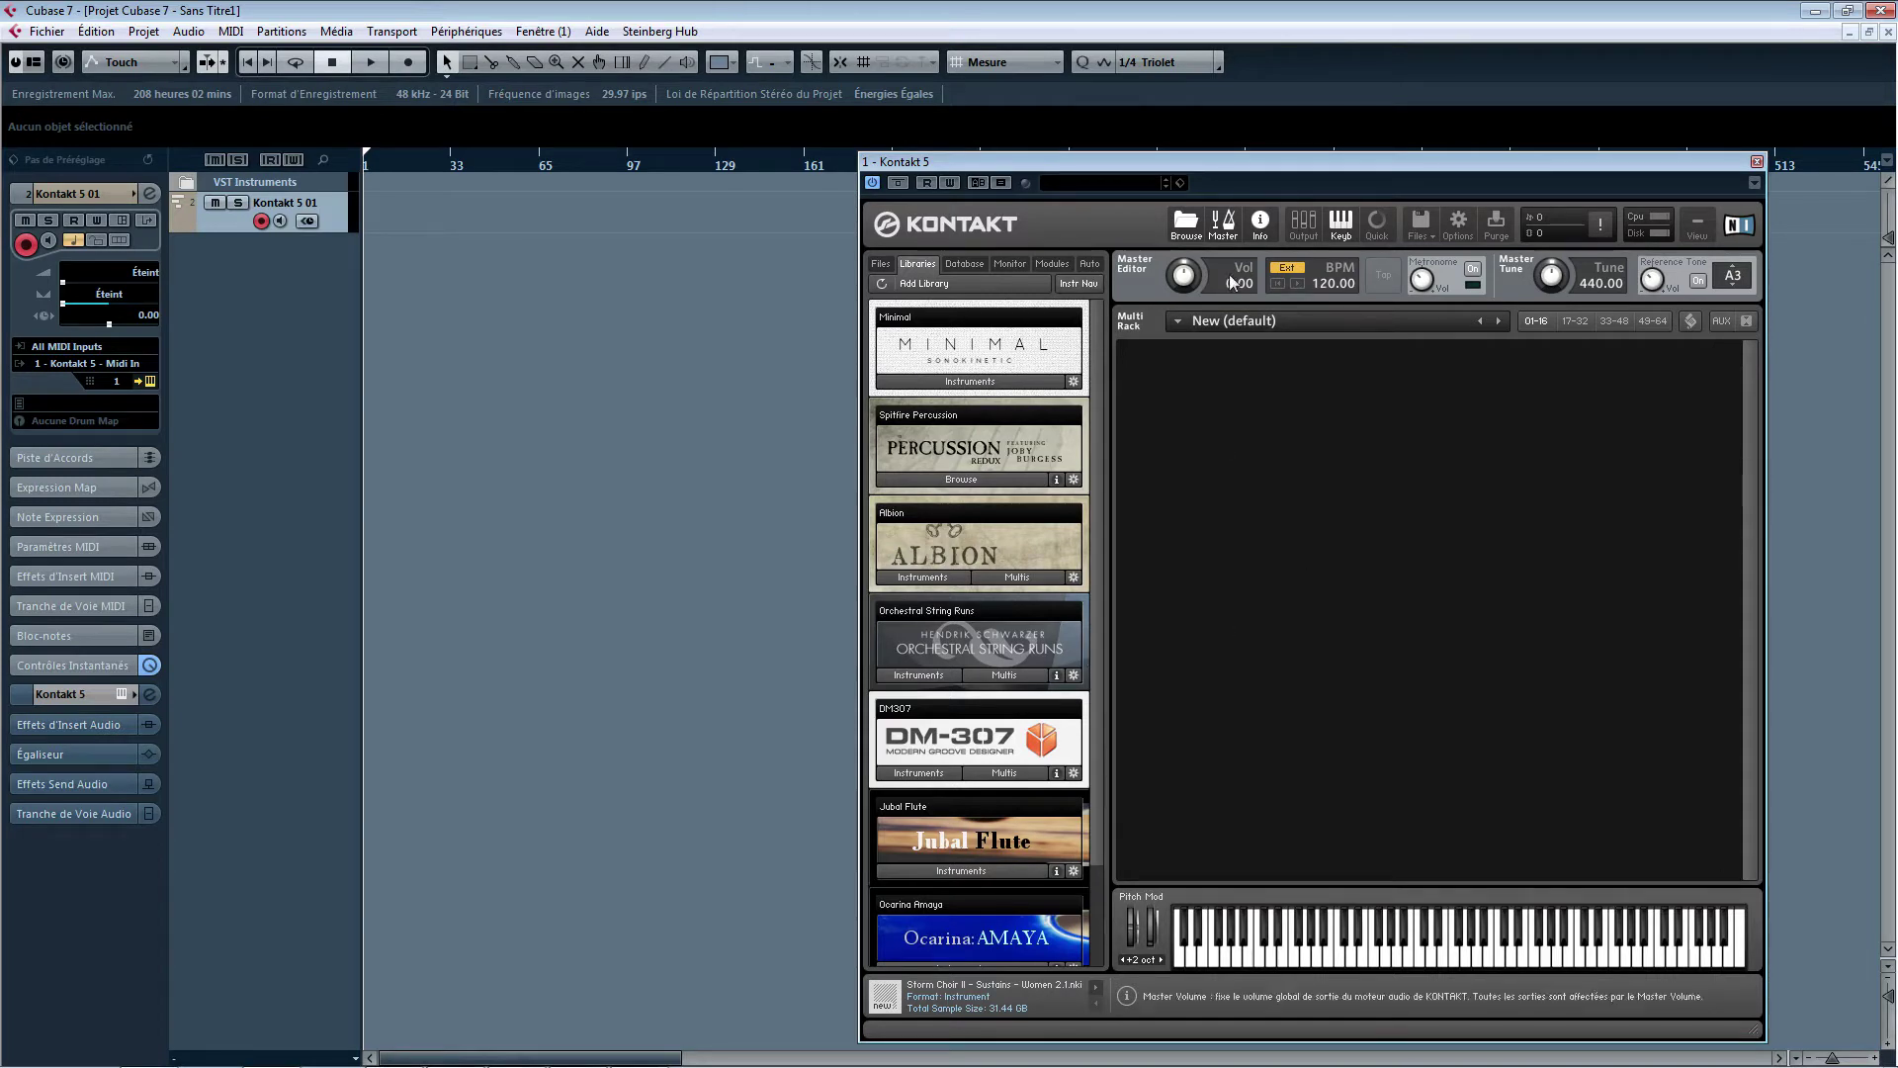
drag(1209, 166, 1190, 158)
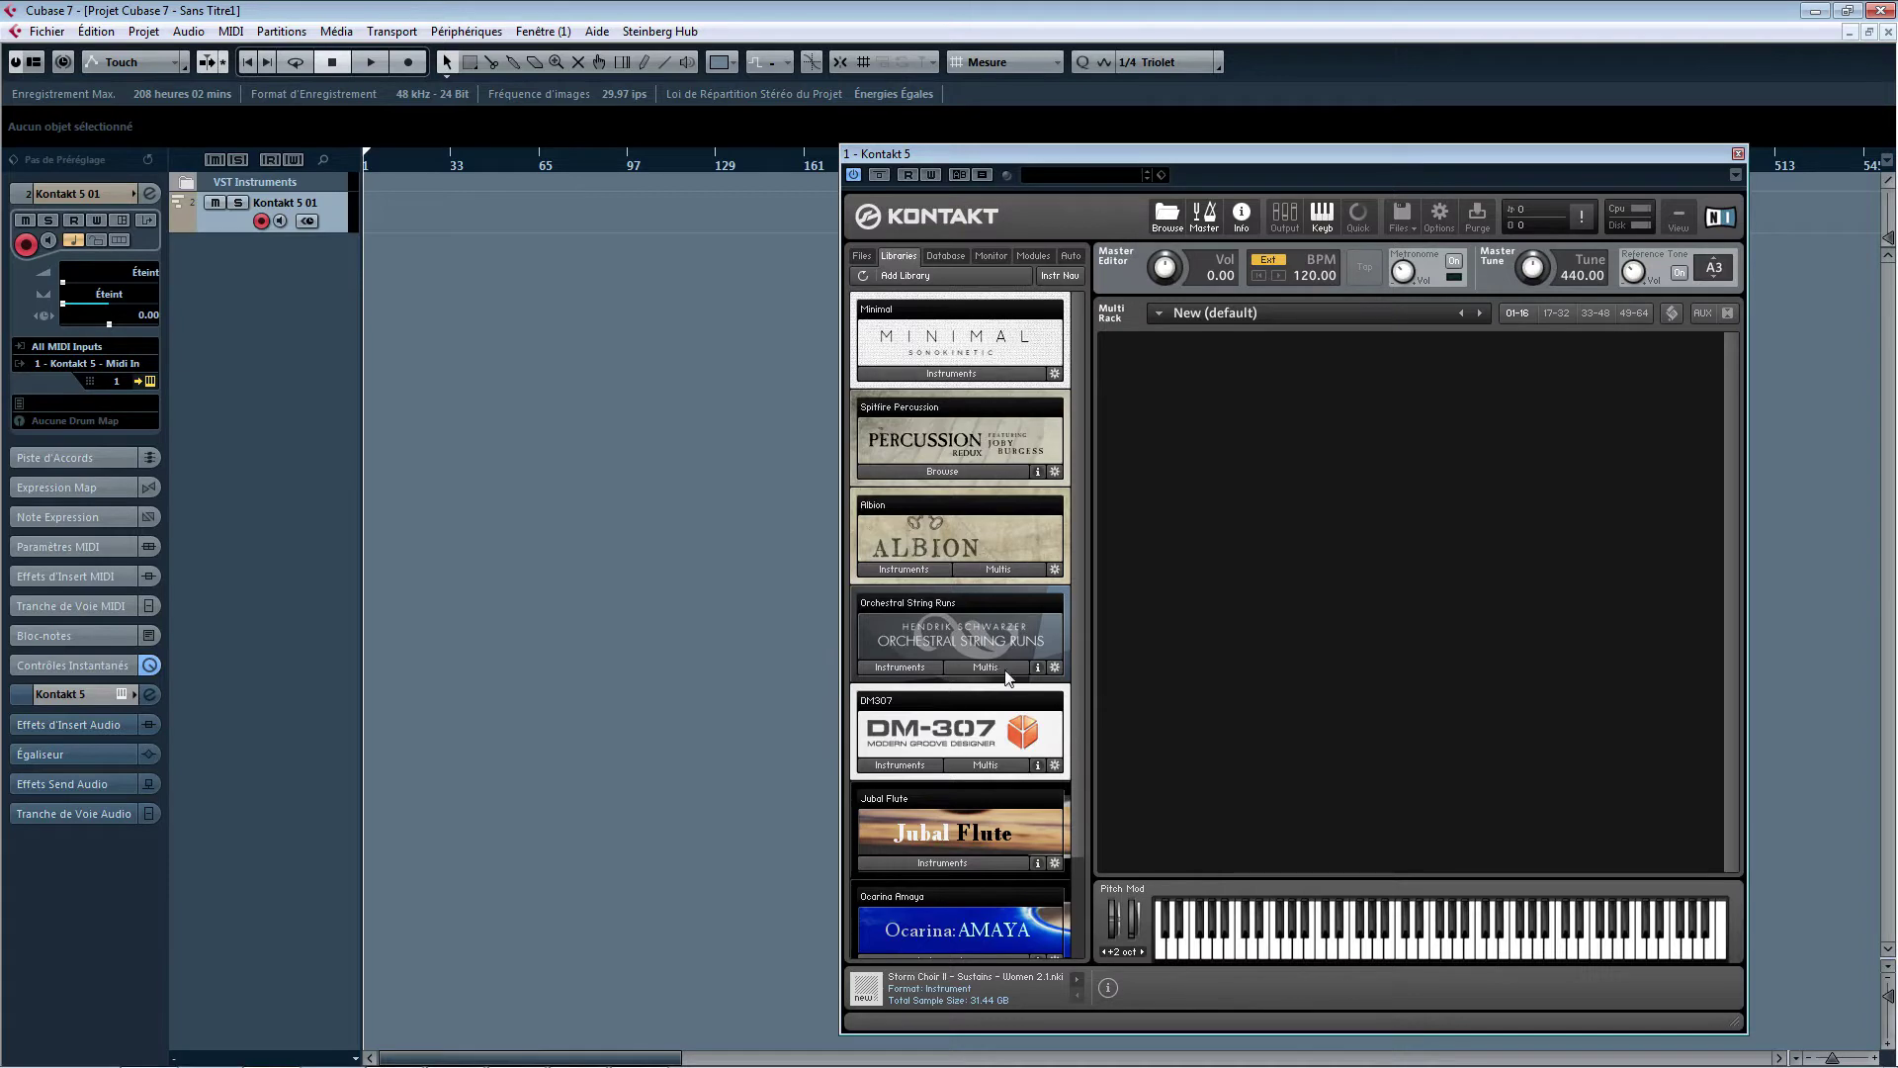
click(872, 569)
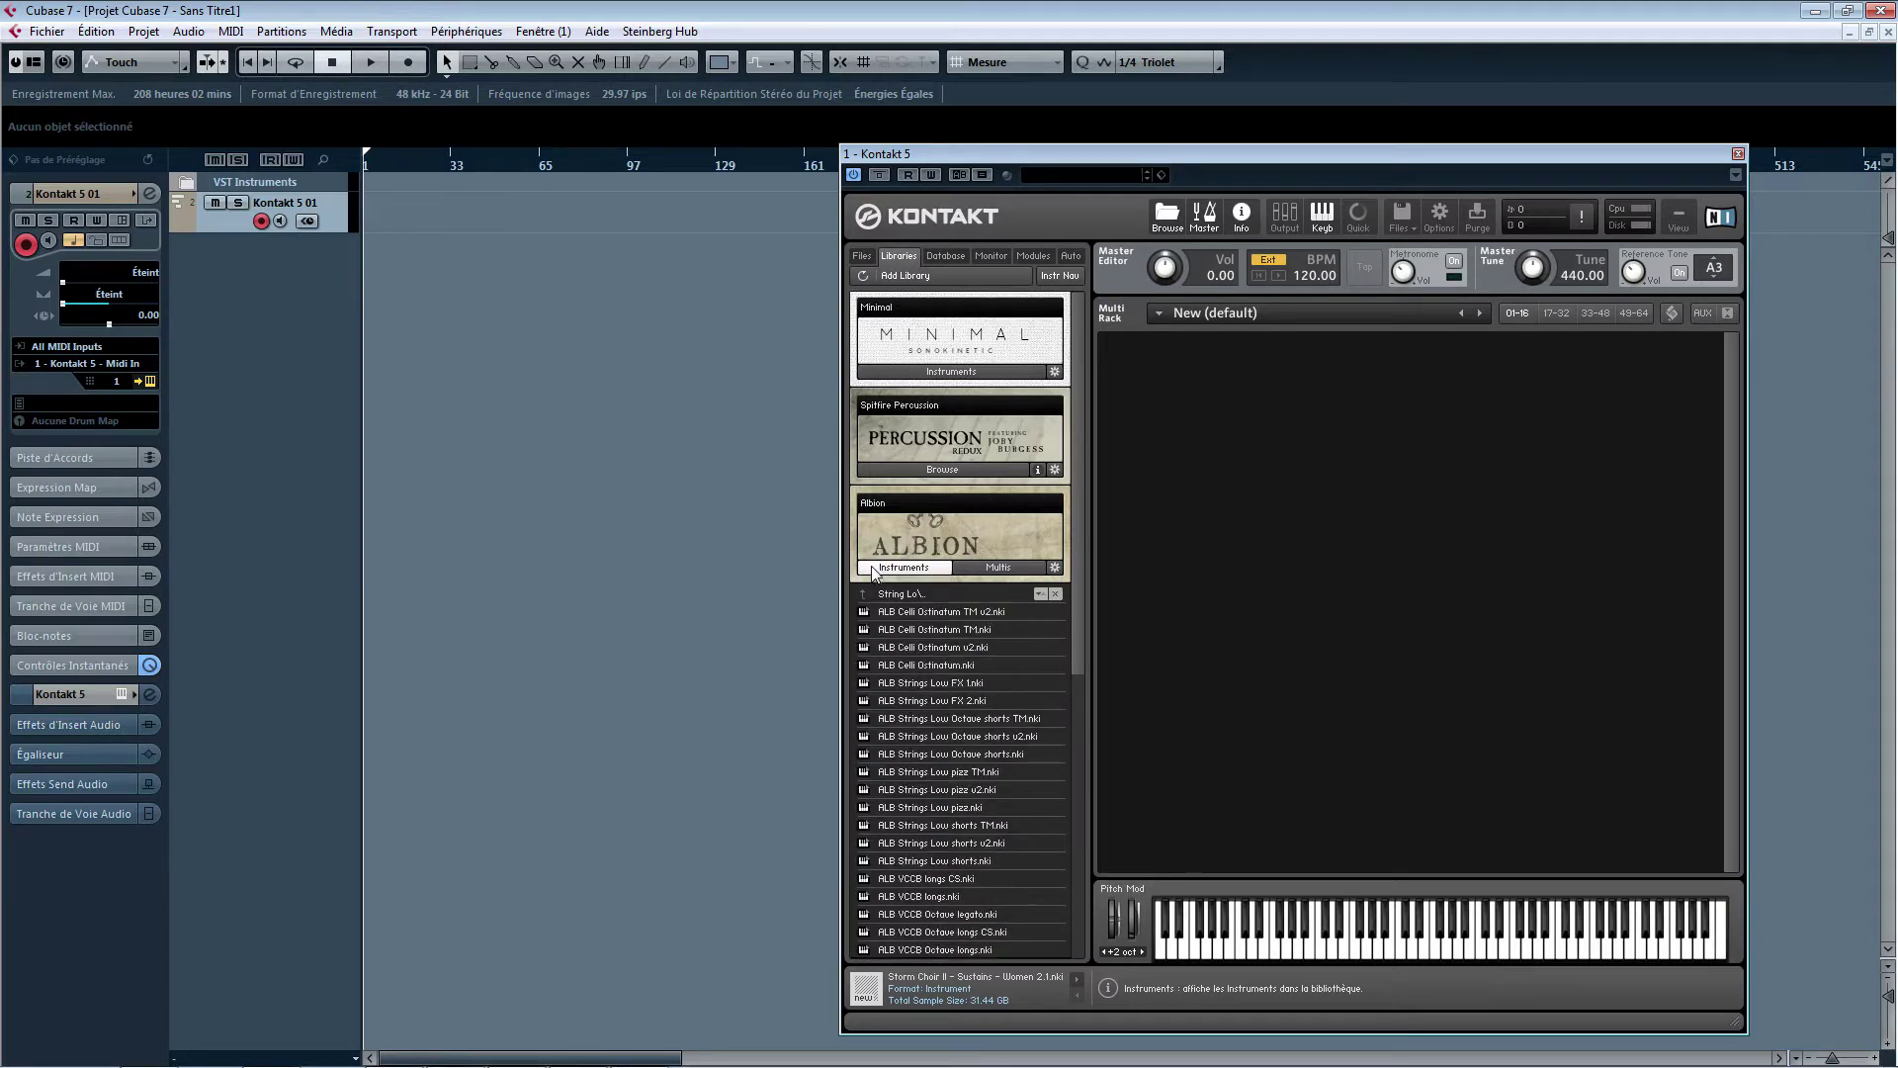
click(862, 593)
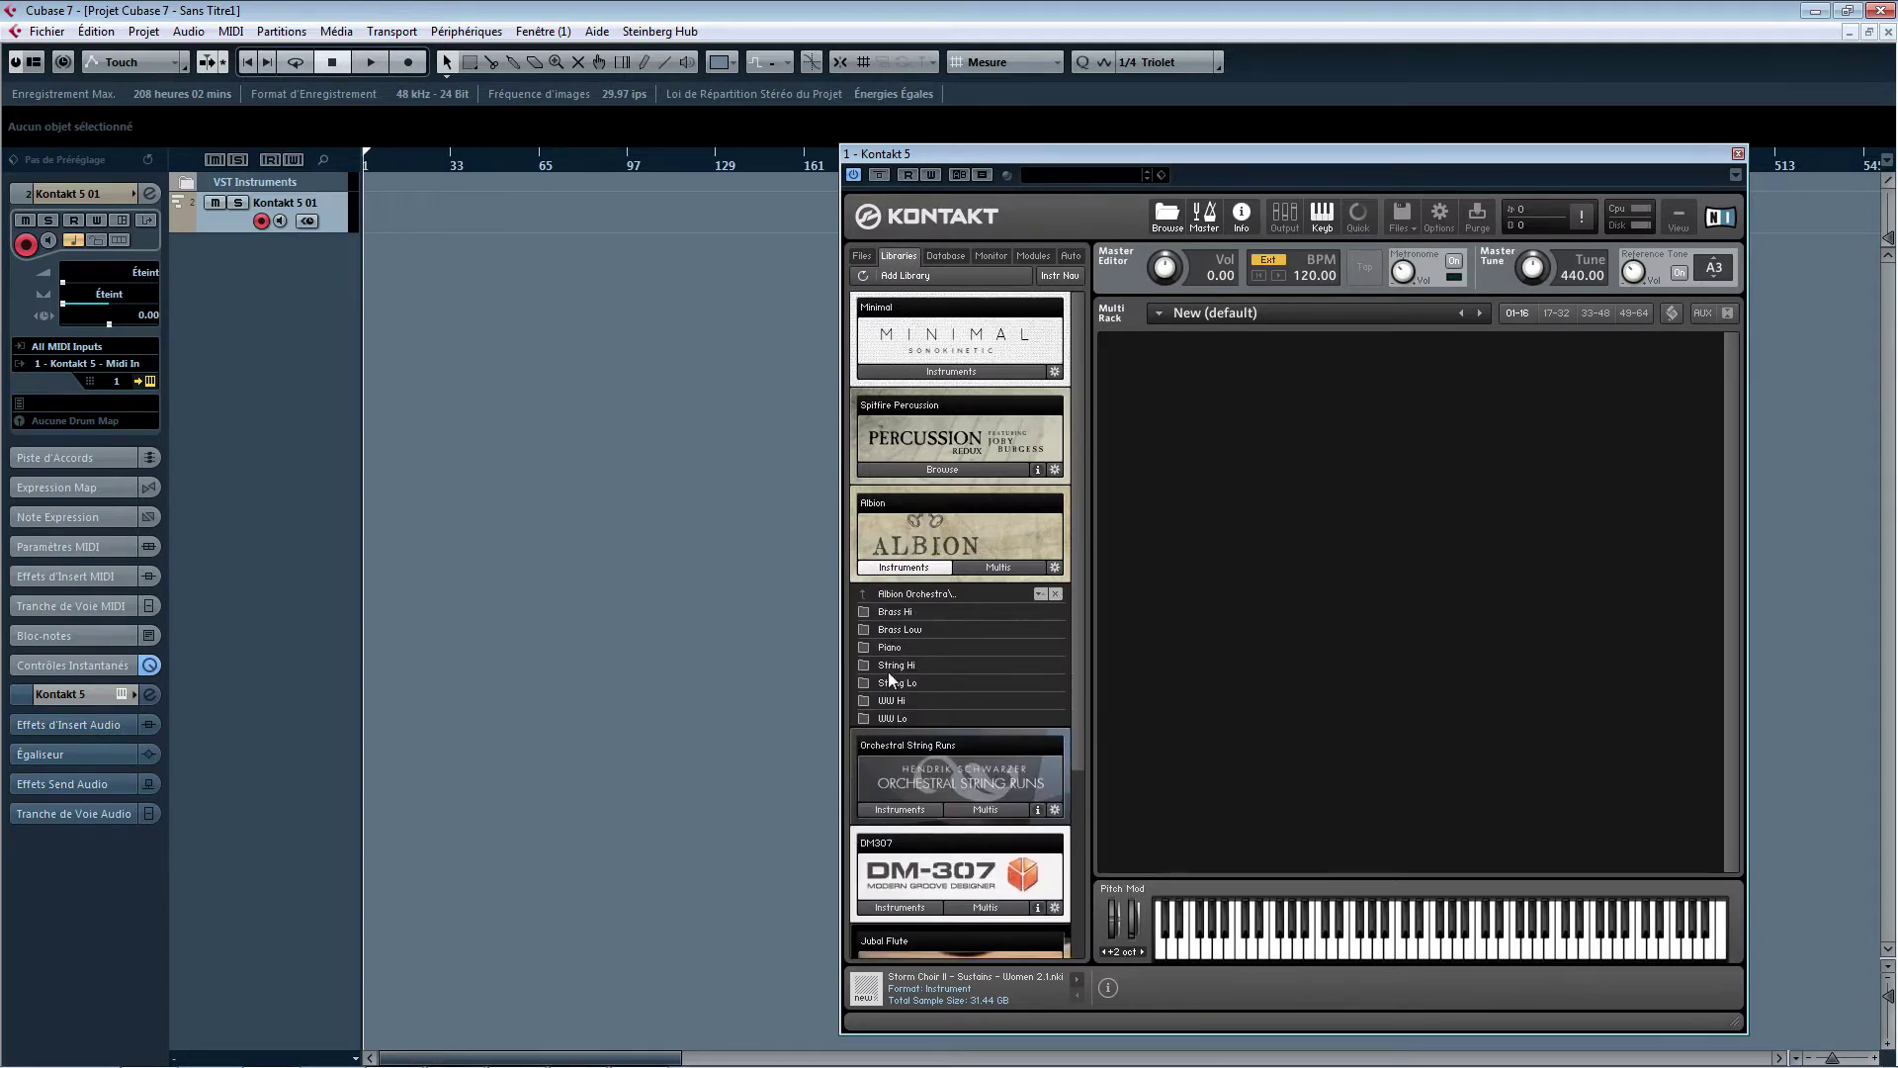
double_click(928, 666)
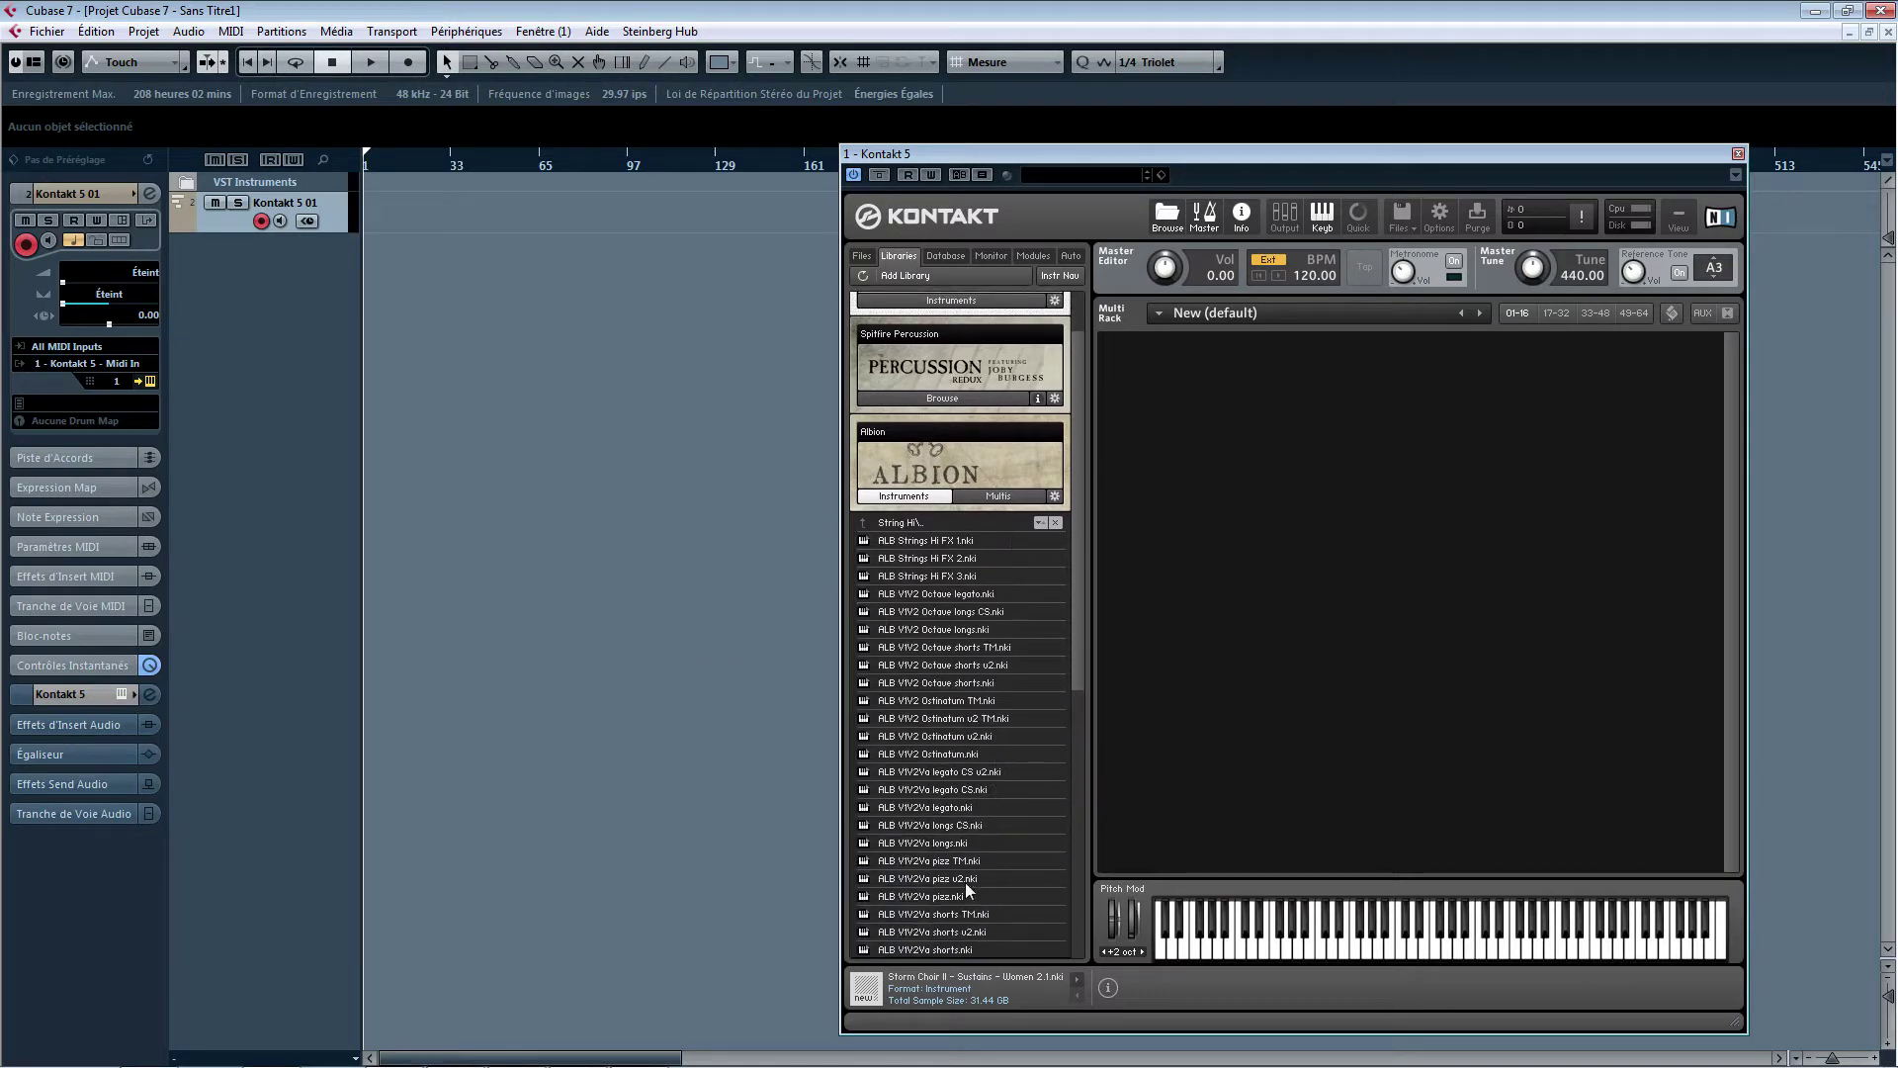
double_click(945, 844)
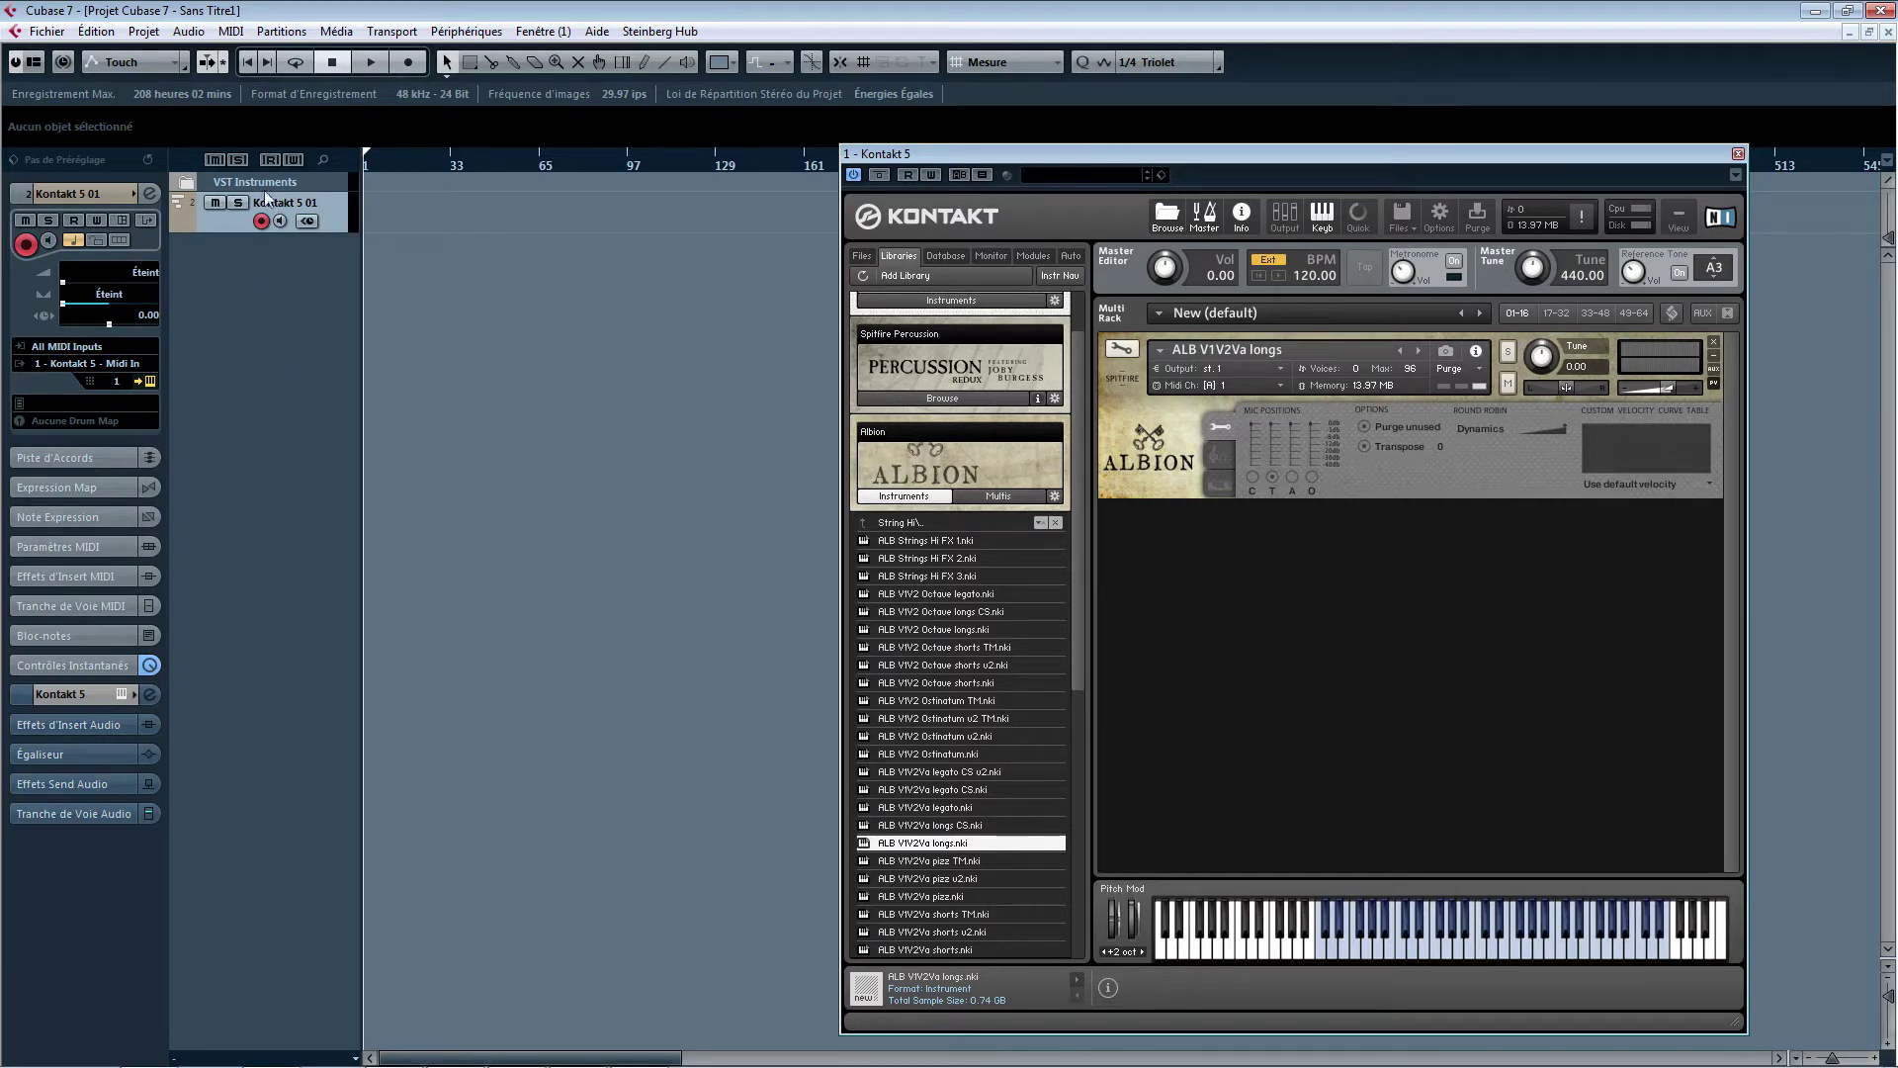
- Add three MIDI tracks below the Kontakt 5 01 track
right_click(248, 392)
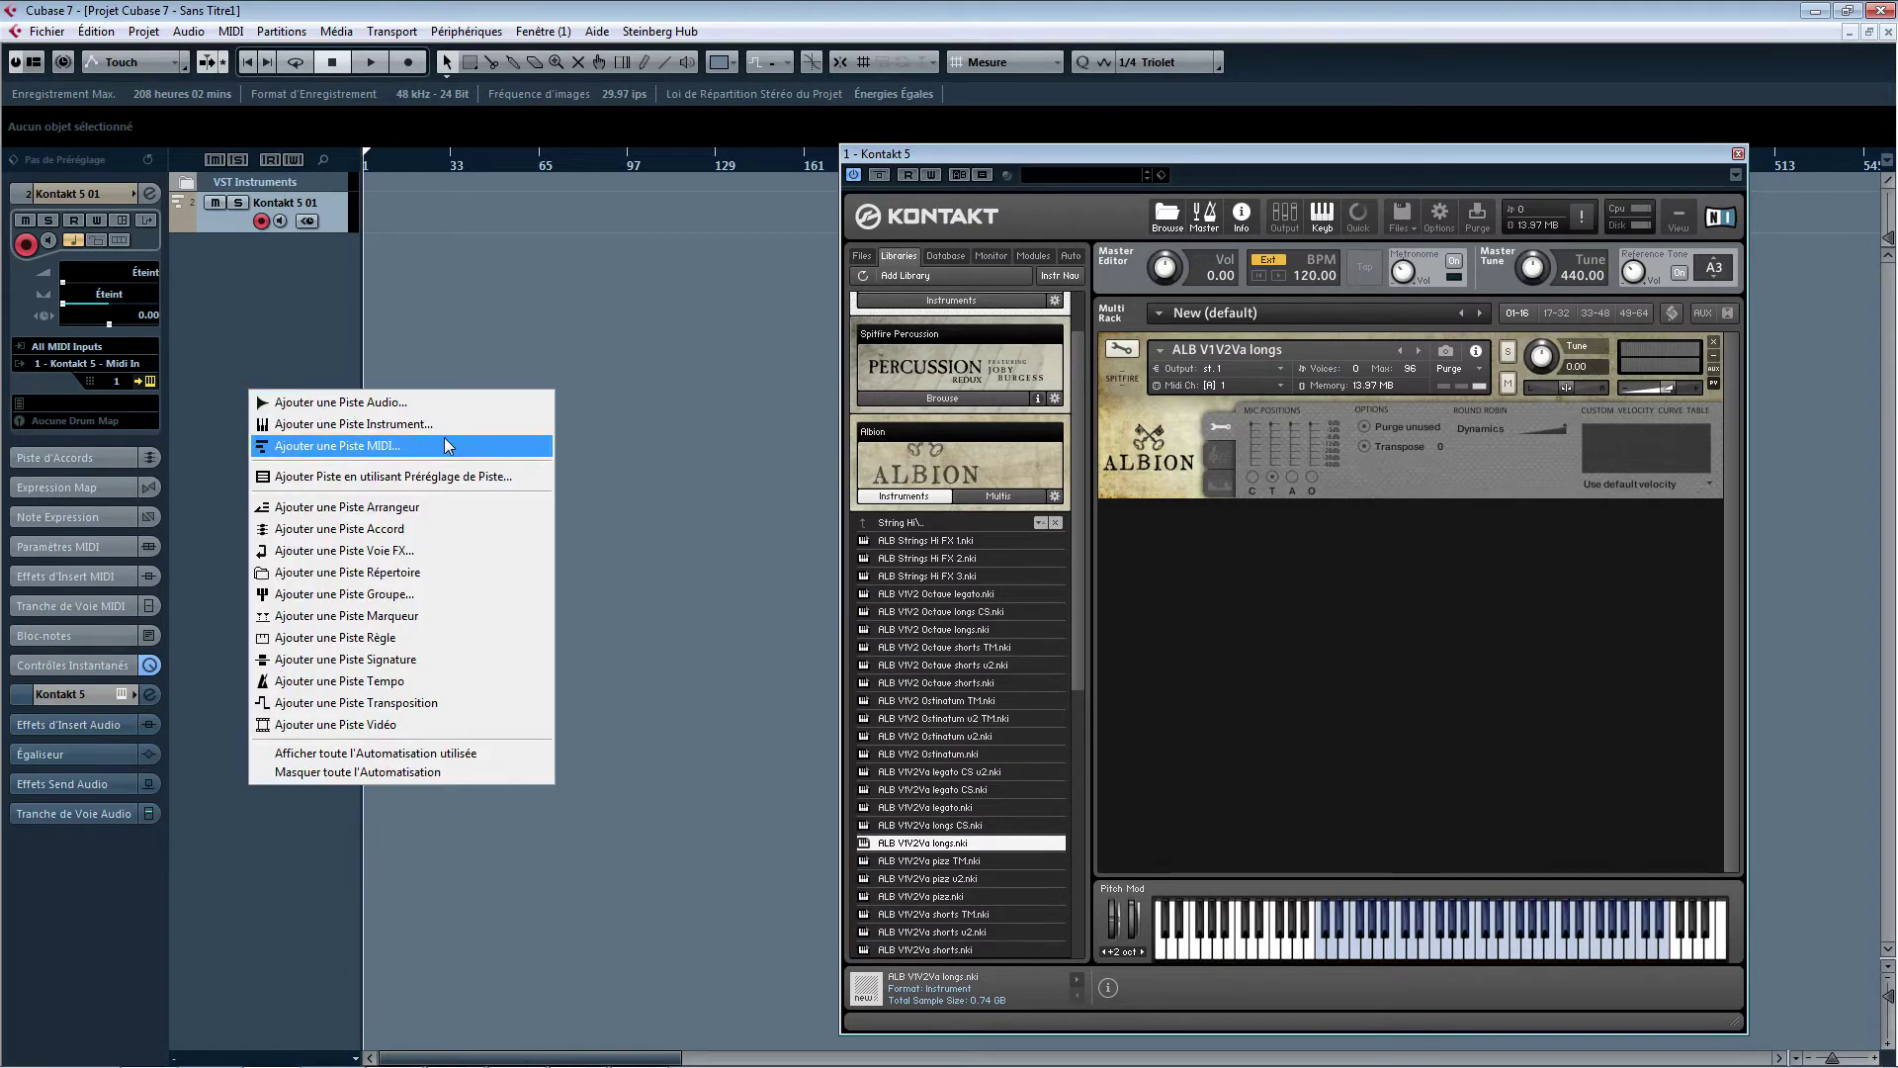
click(373, 447)
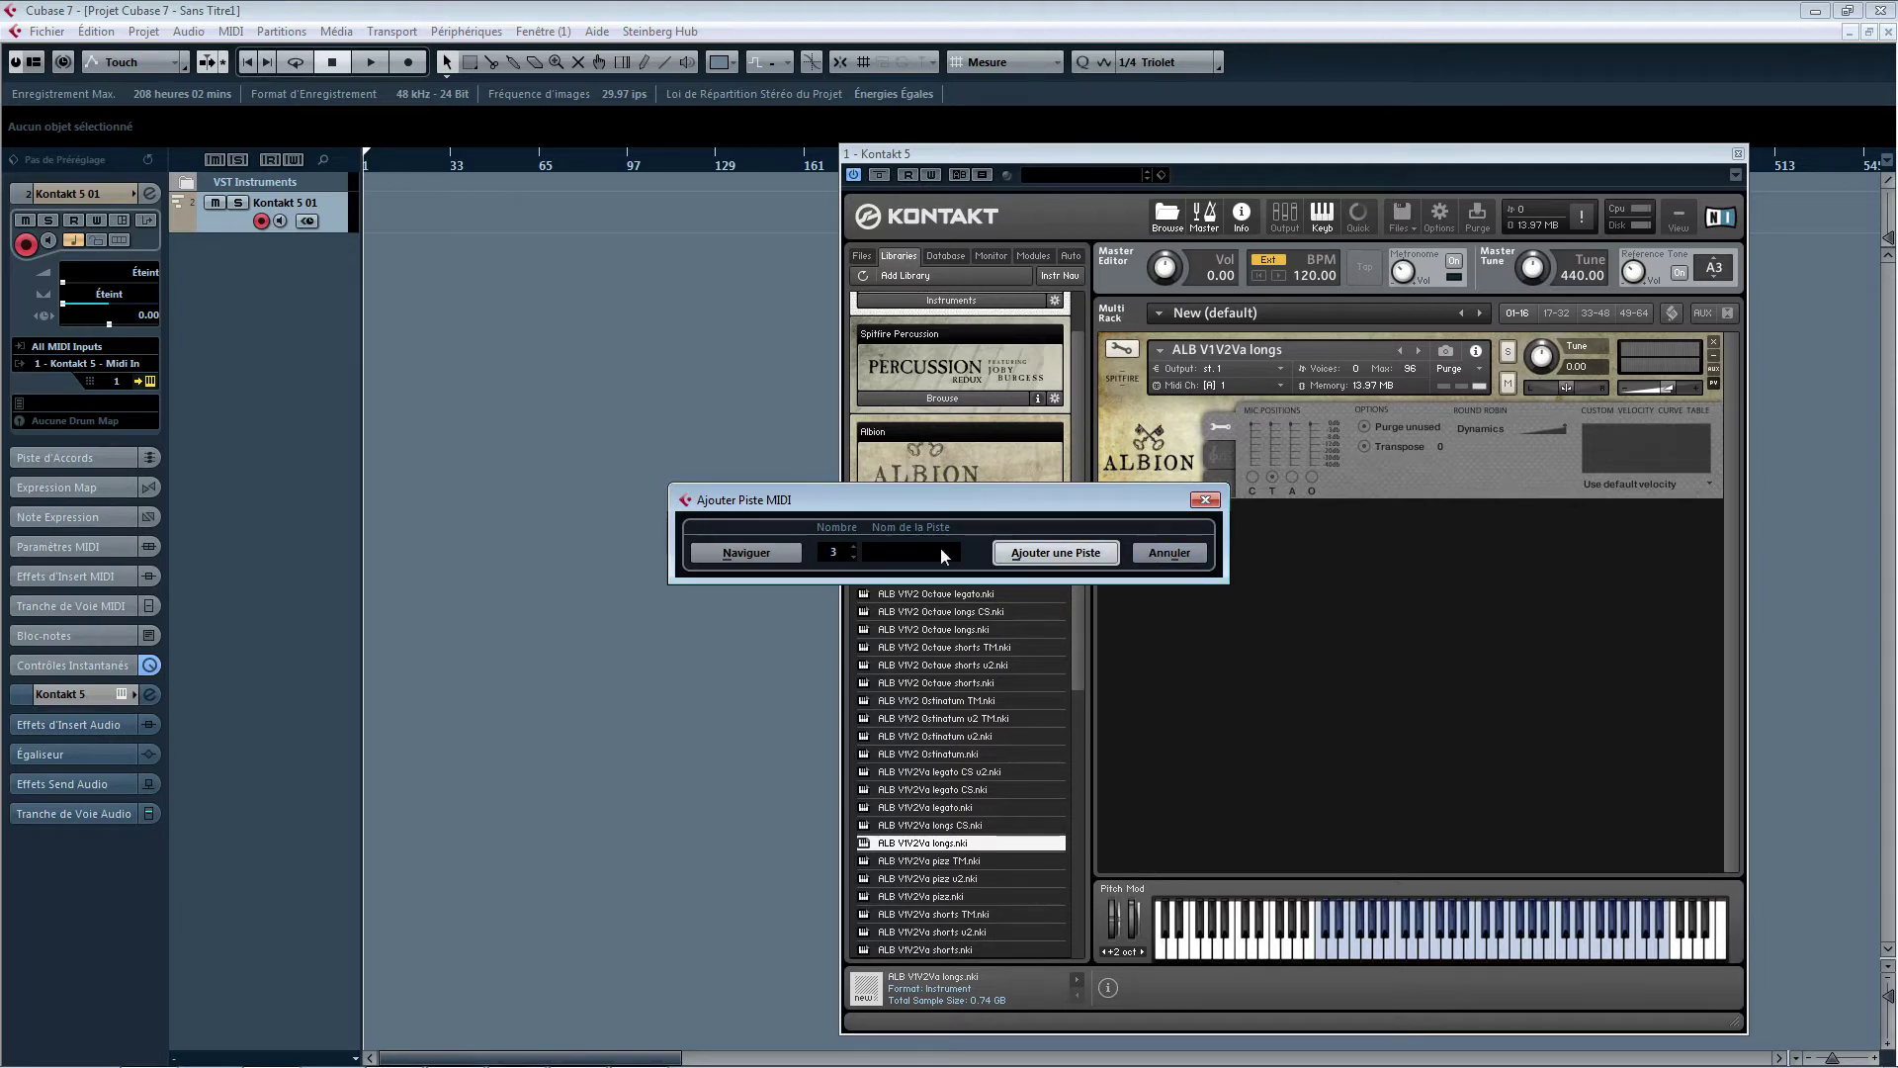
click(1055, 552)
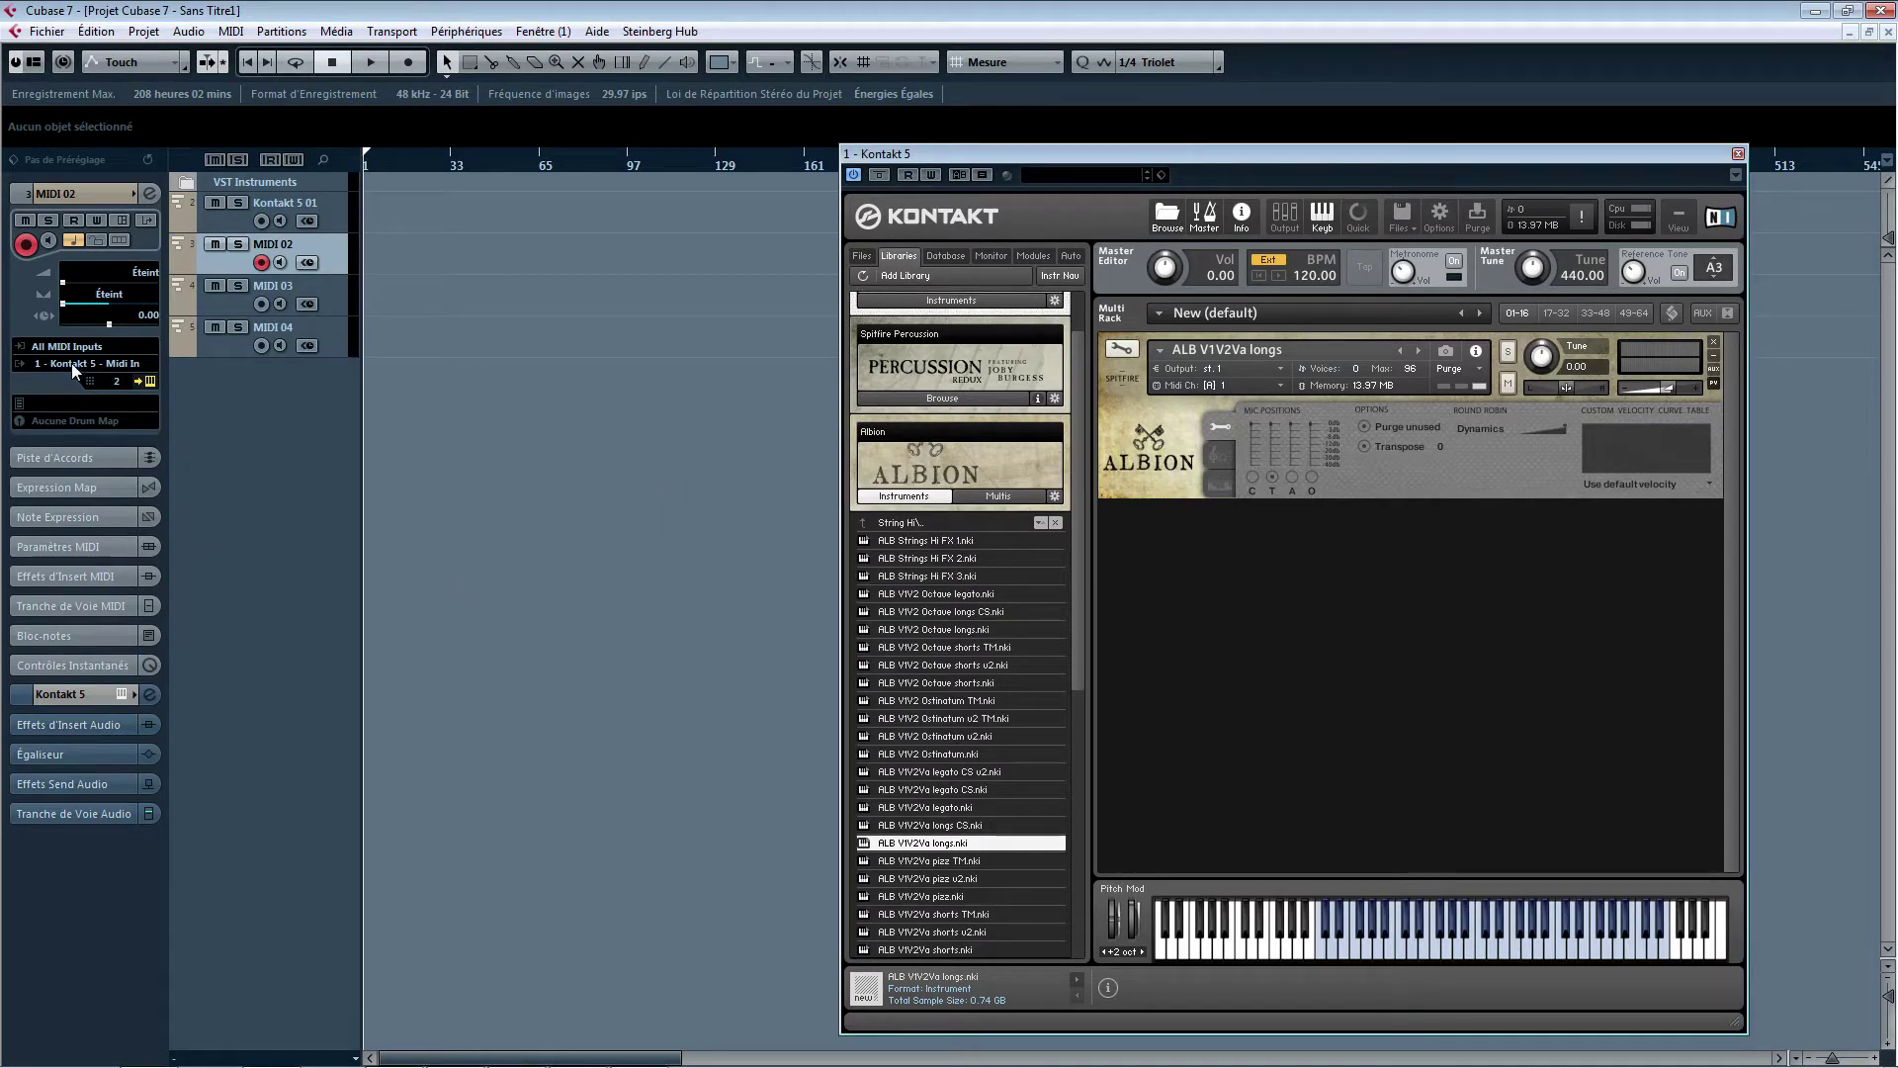
- Check the output routing and MIDI channel of the Kontakt 5 01, MIDI 02, MIDI 03 and MIDI 04 tracks
click(226, 308)
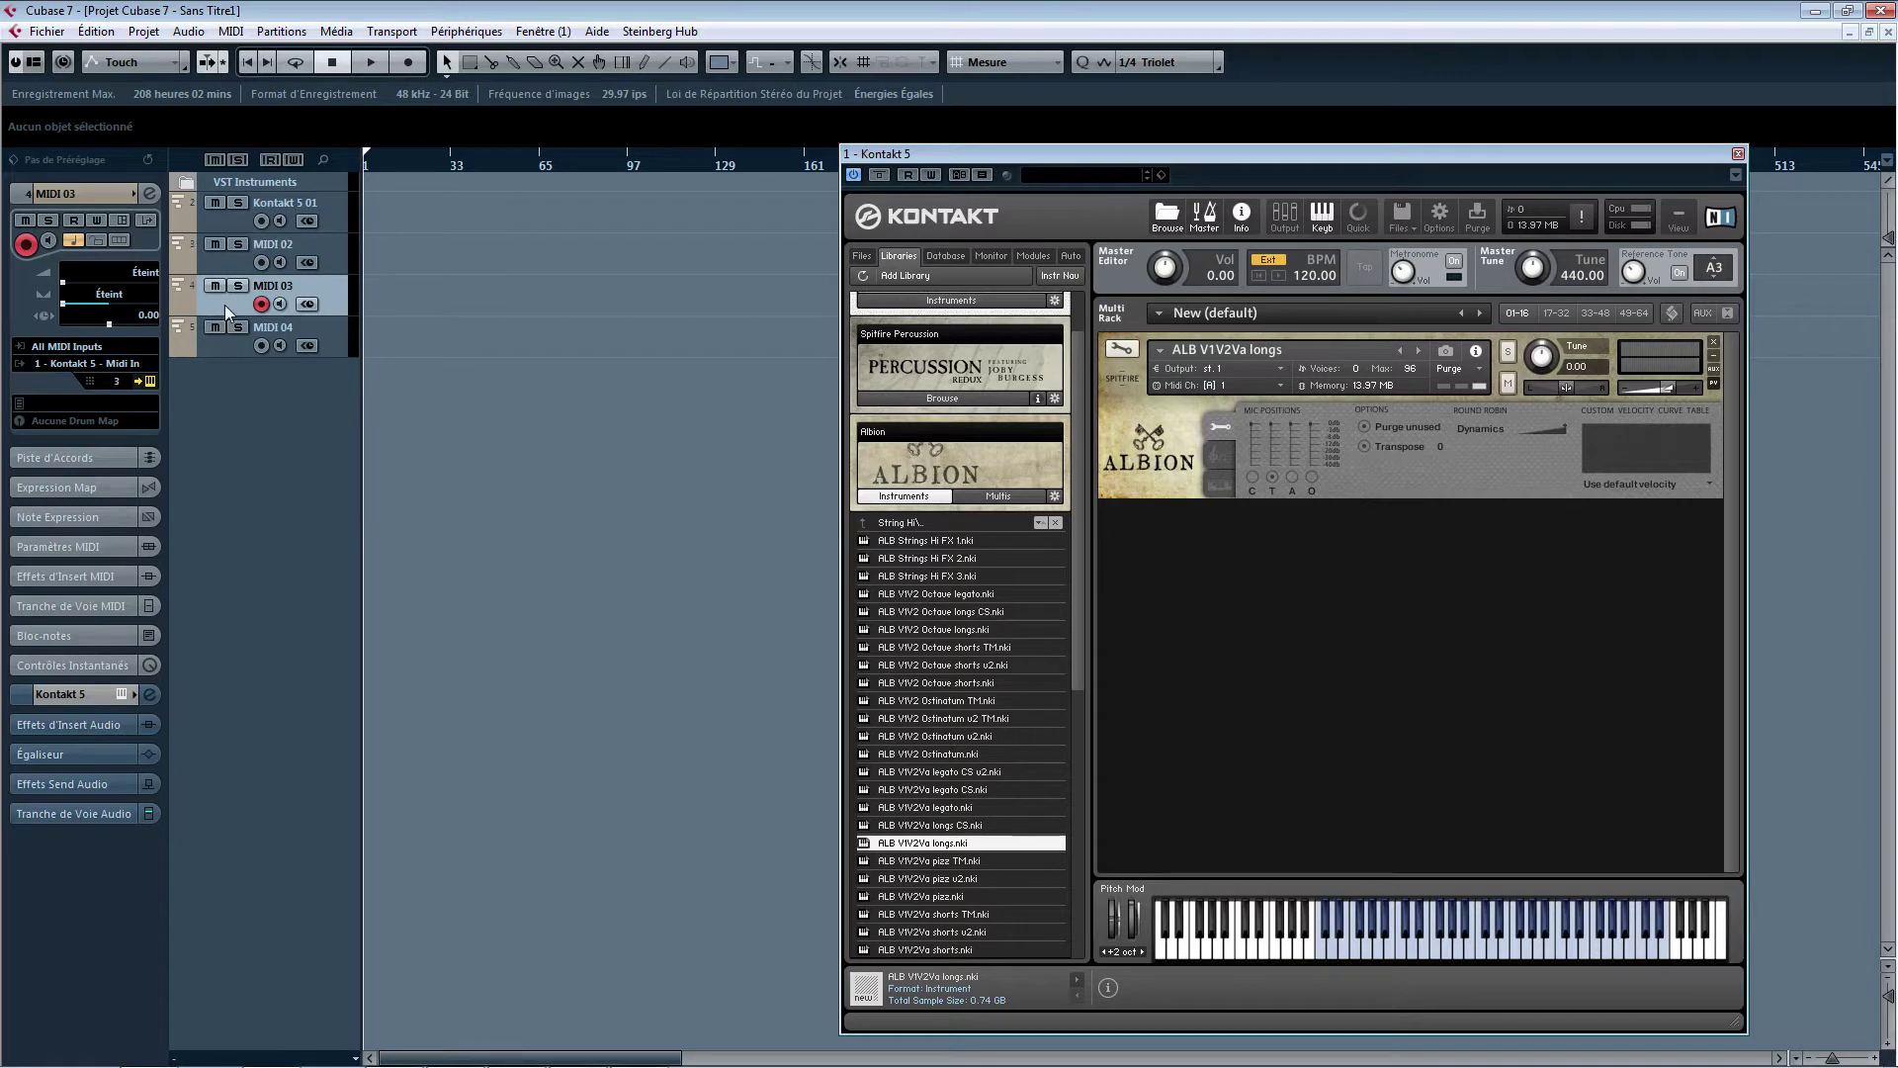
click(226, 342)
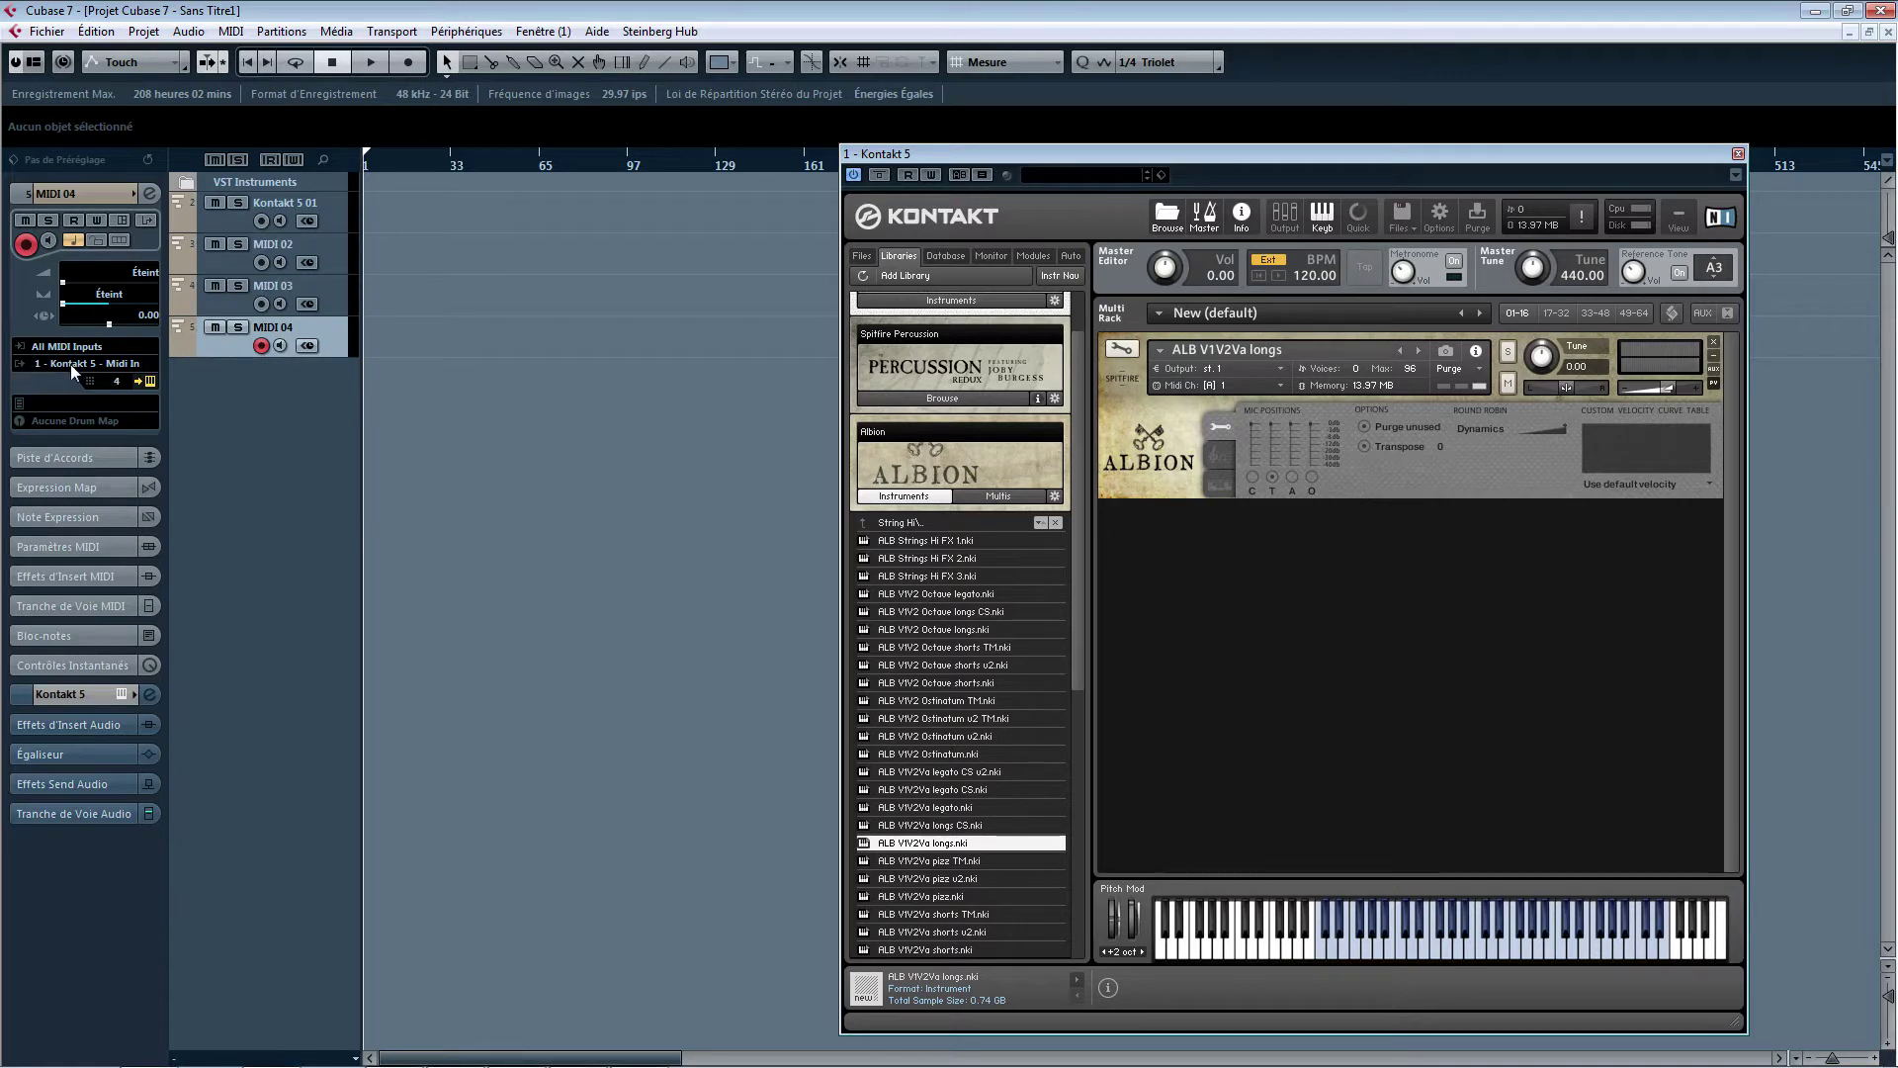
click(218, 211)
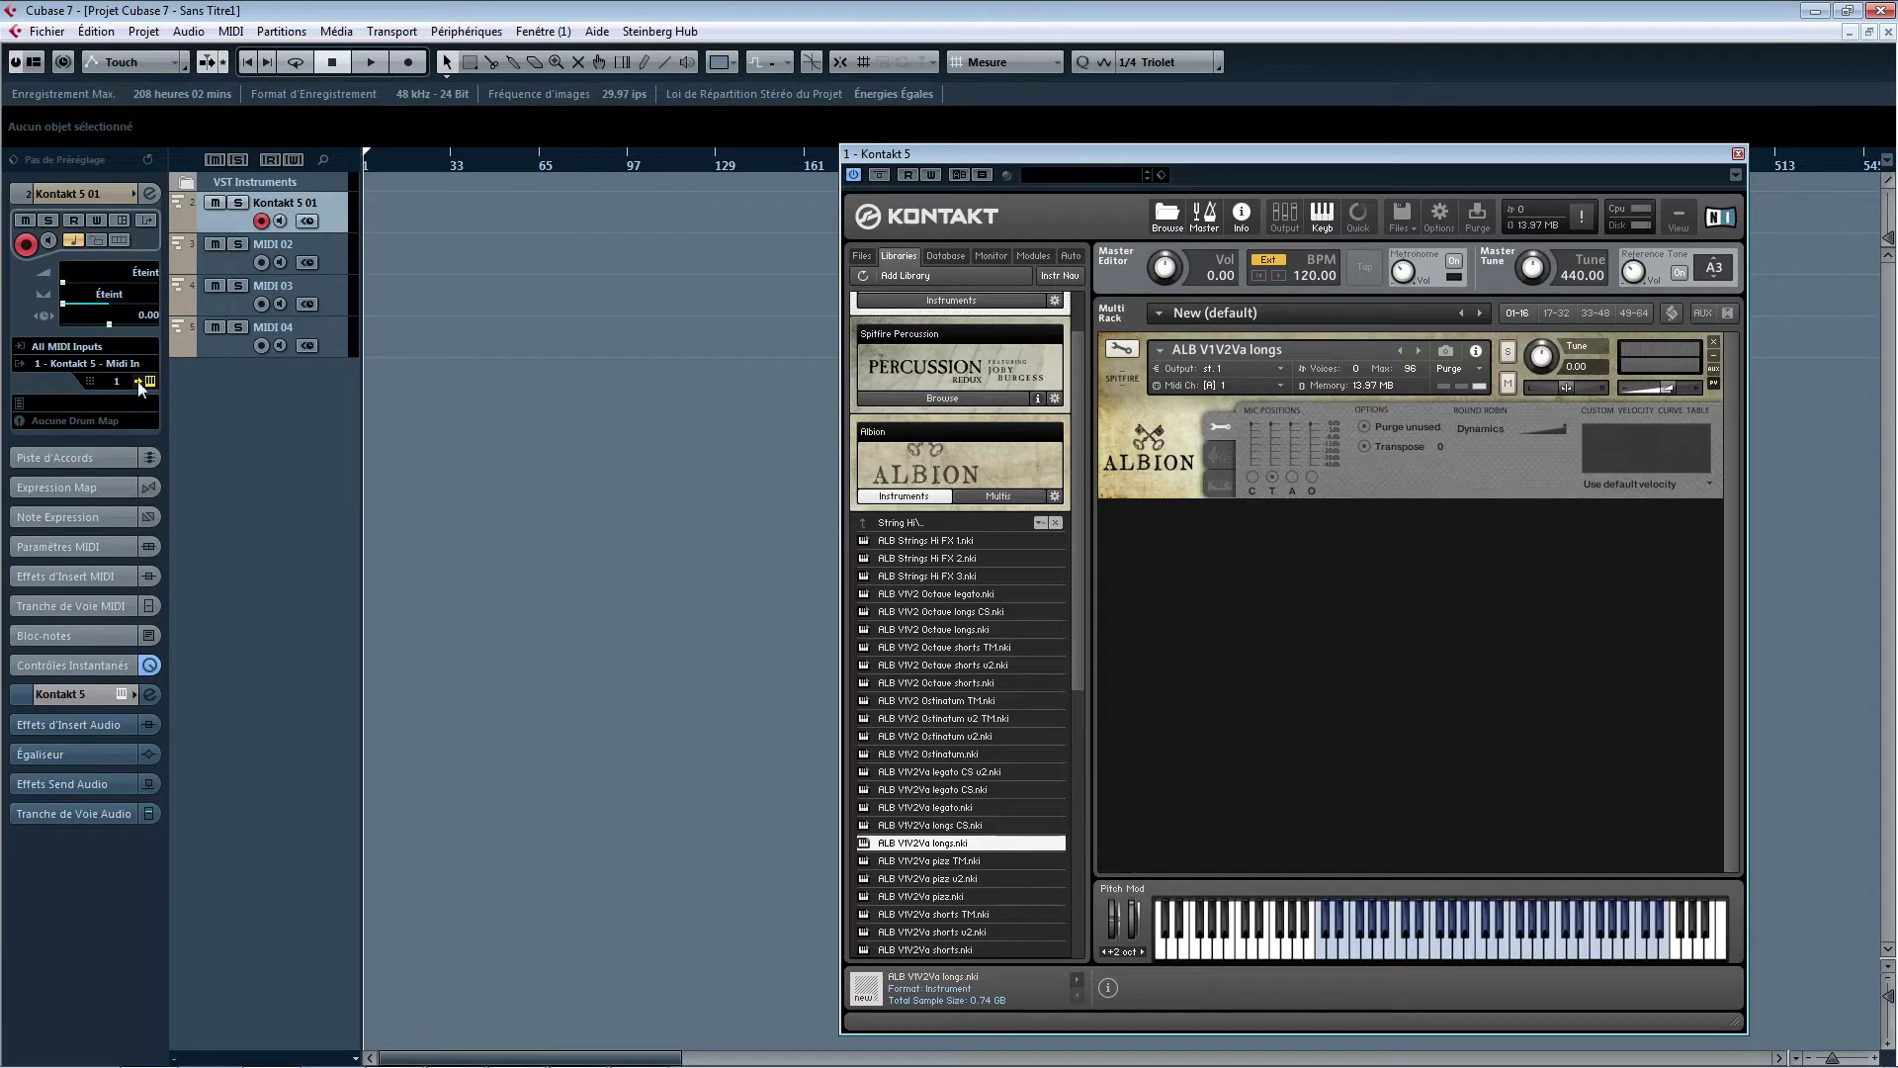
key(Down)
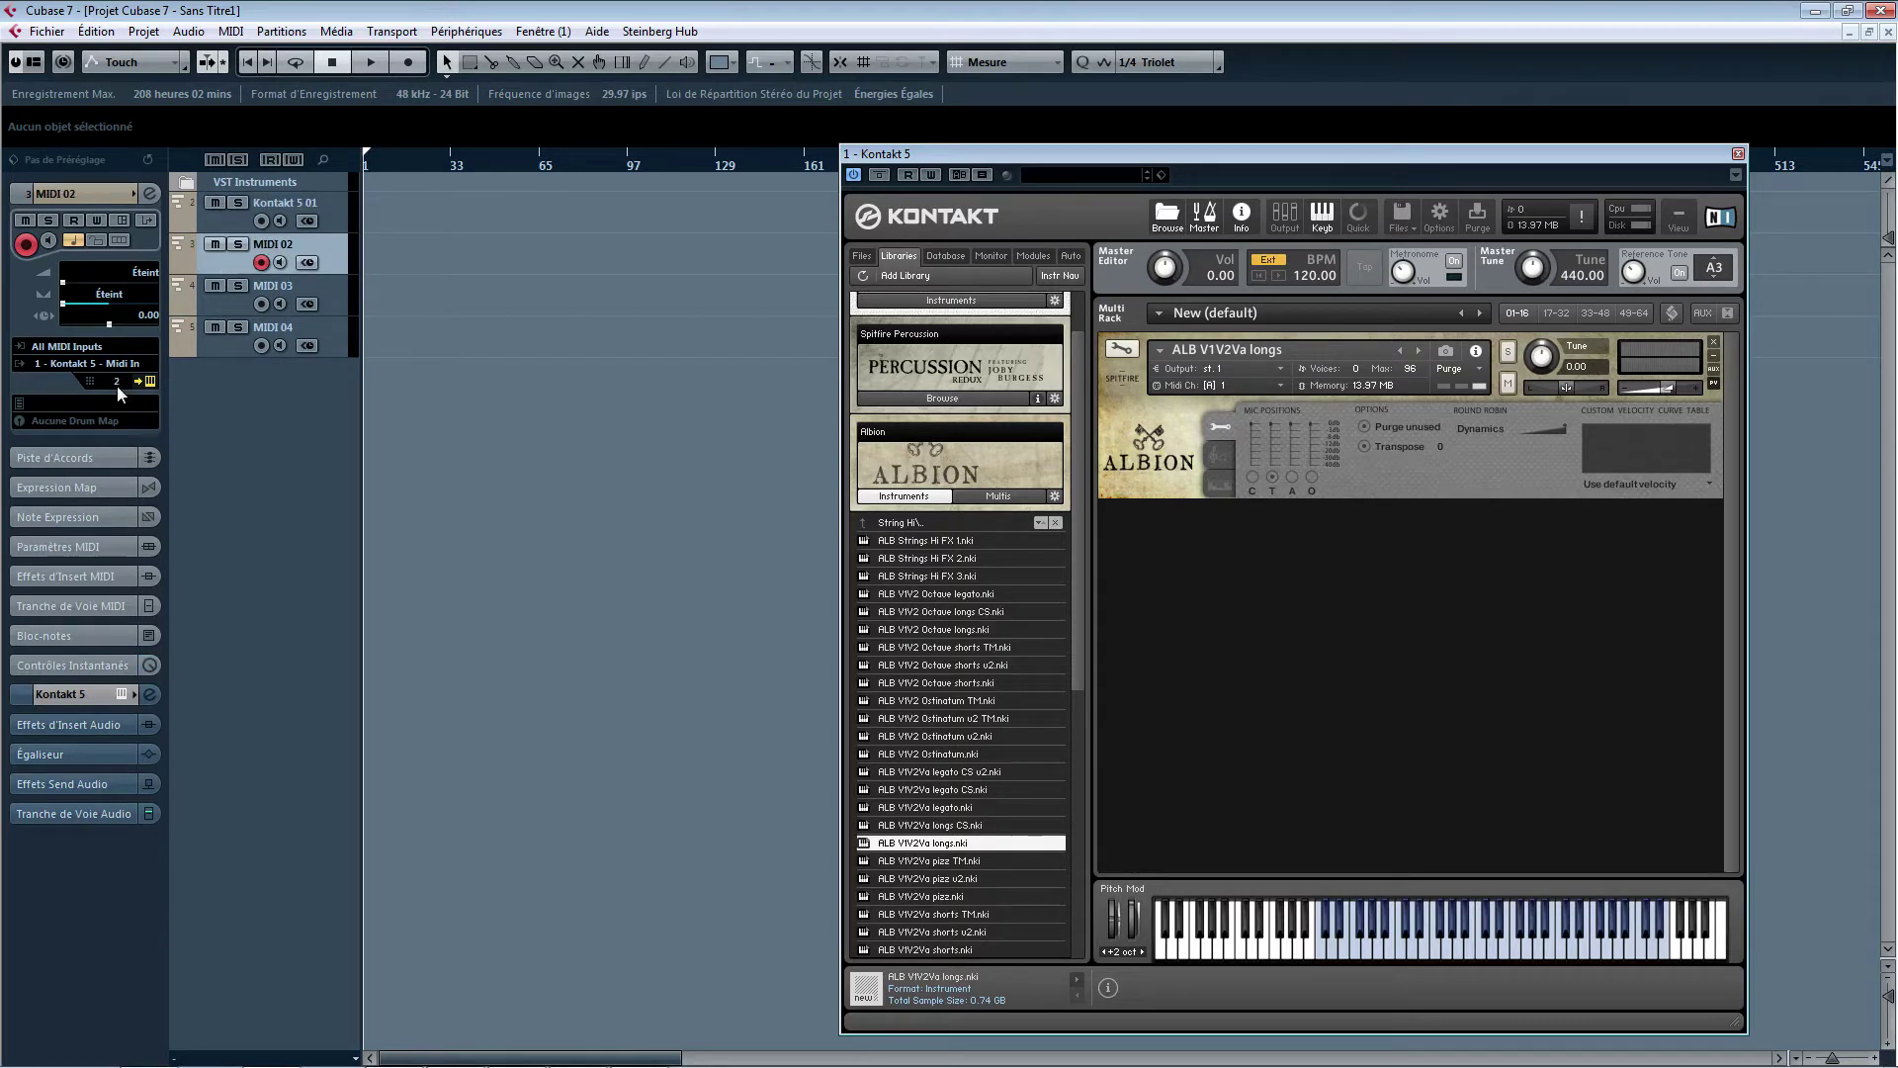
click(206, 305)
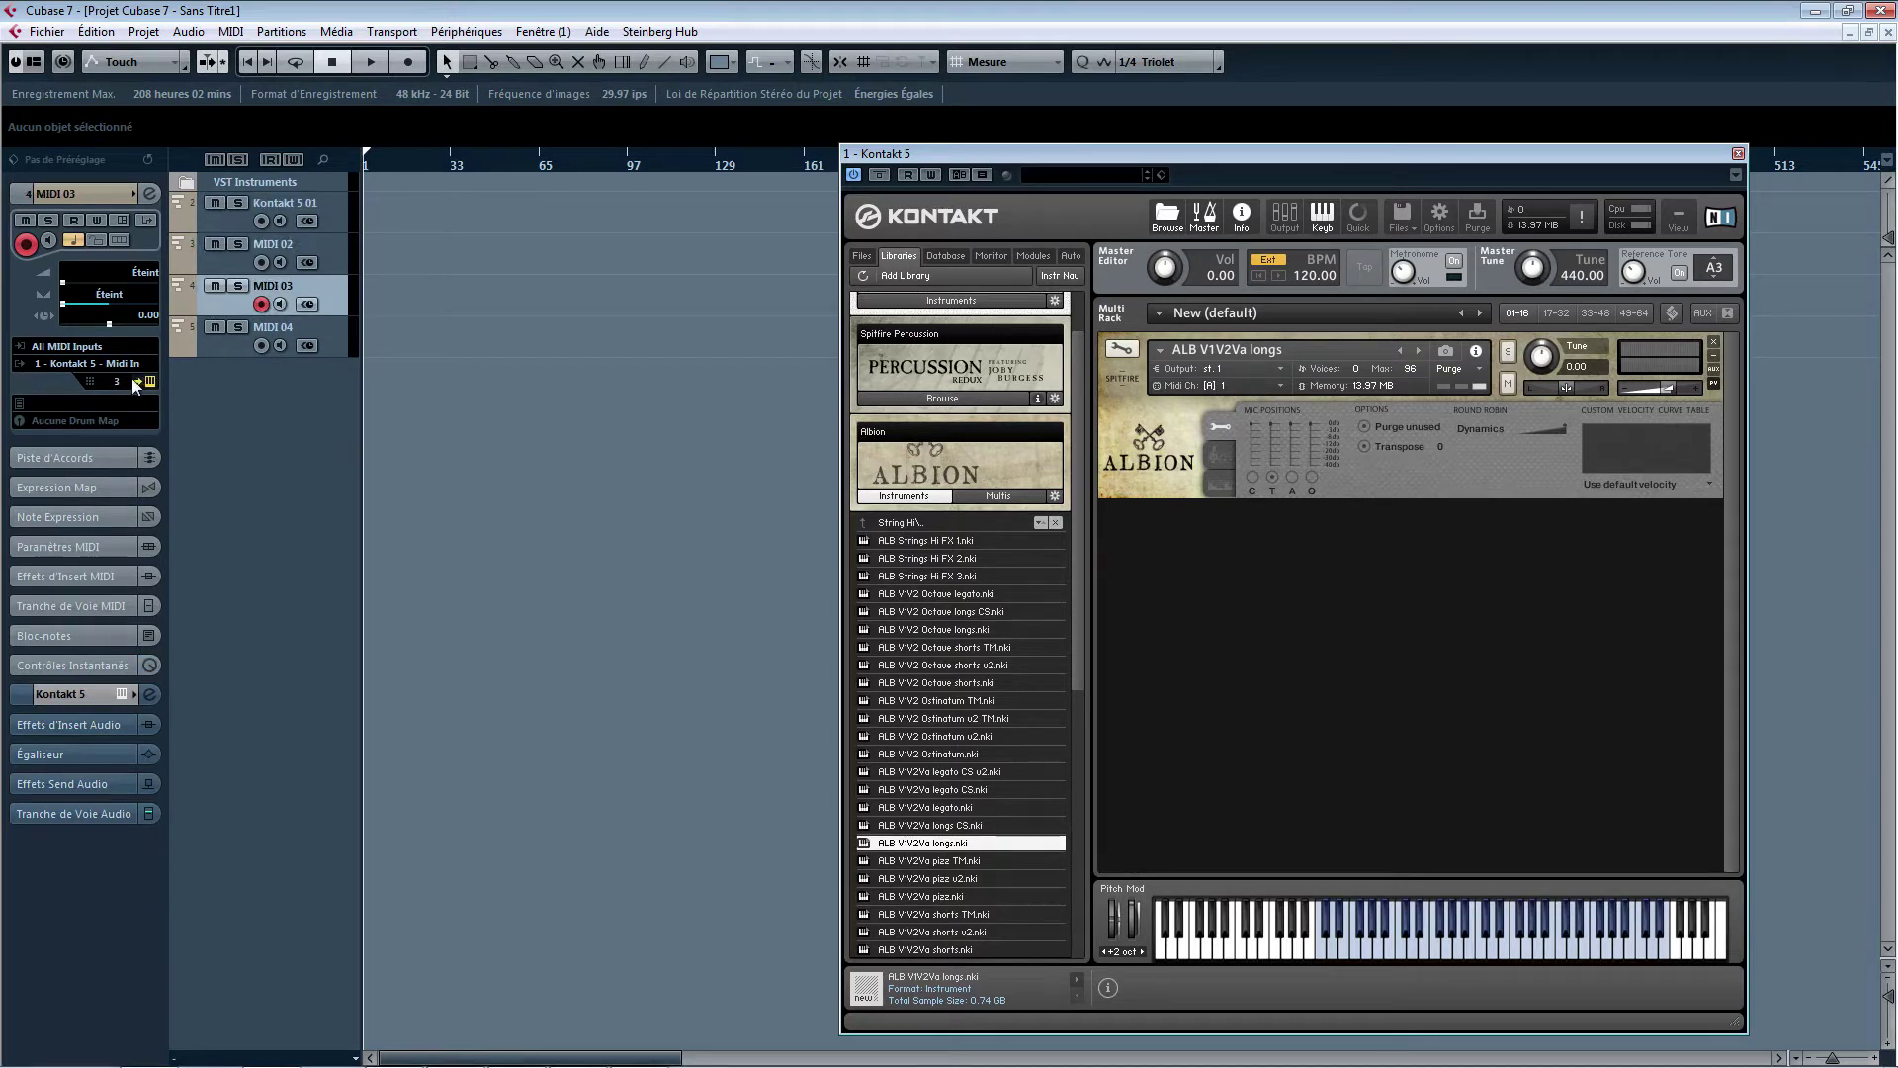
click(212, 341)
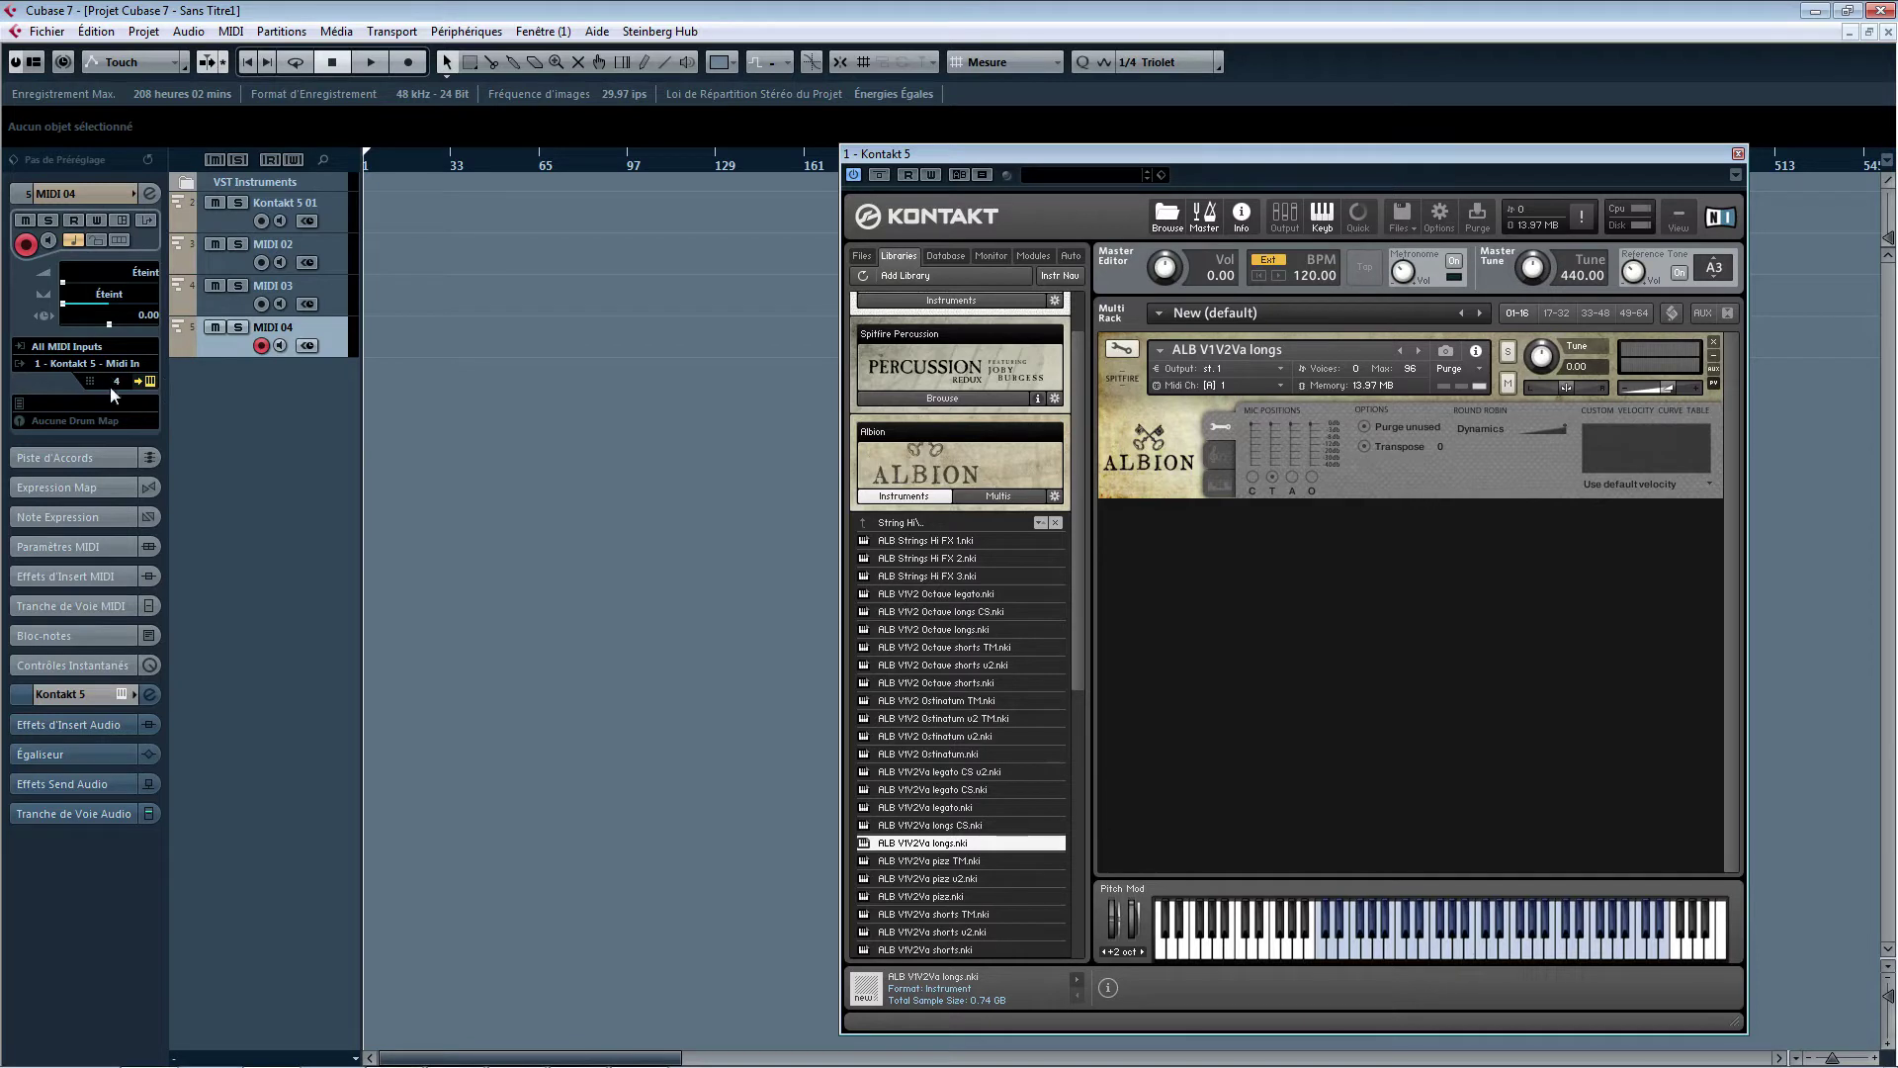
- Select the Kontakt 5 01 track and set the ALB V1V2Va longs instrument's MIDI channel to Port A, channel 1
click(210, 222)
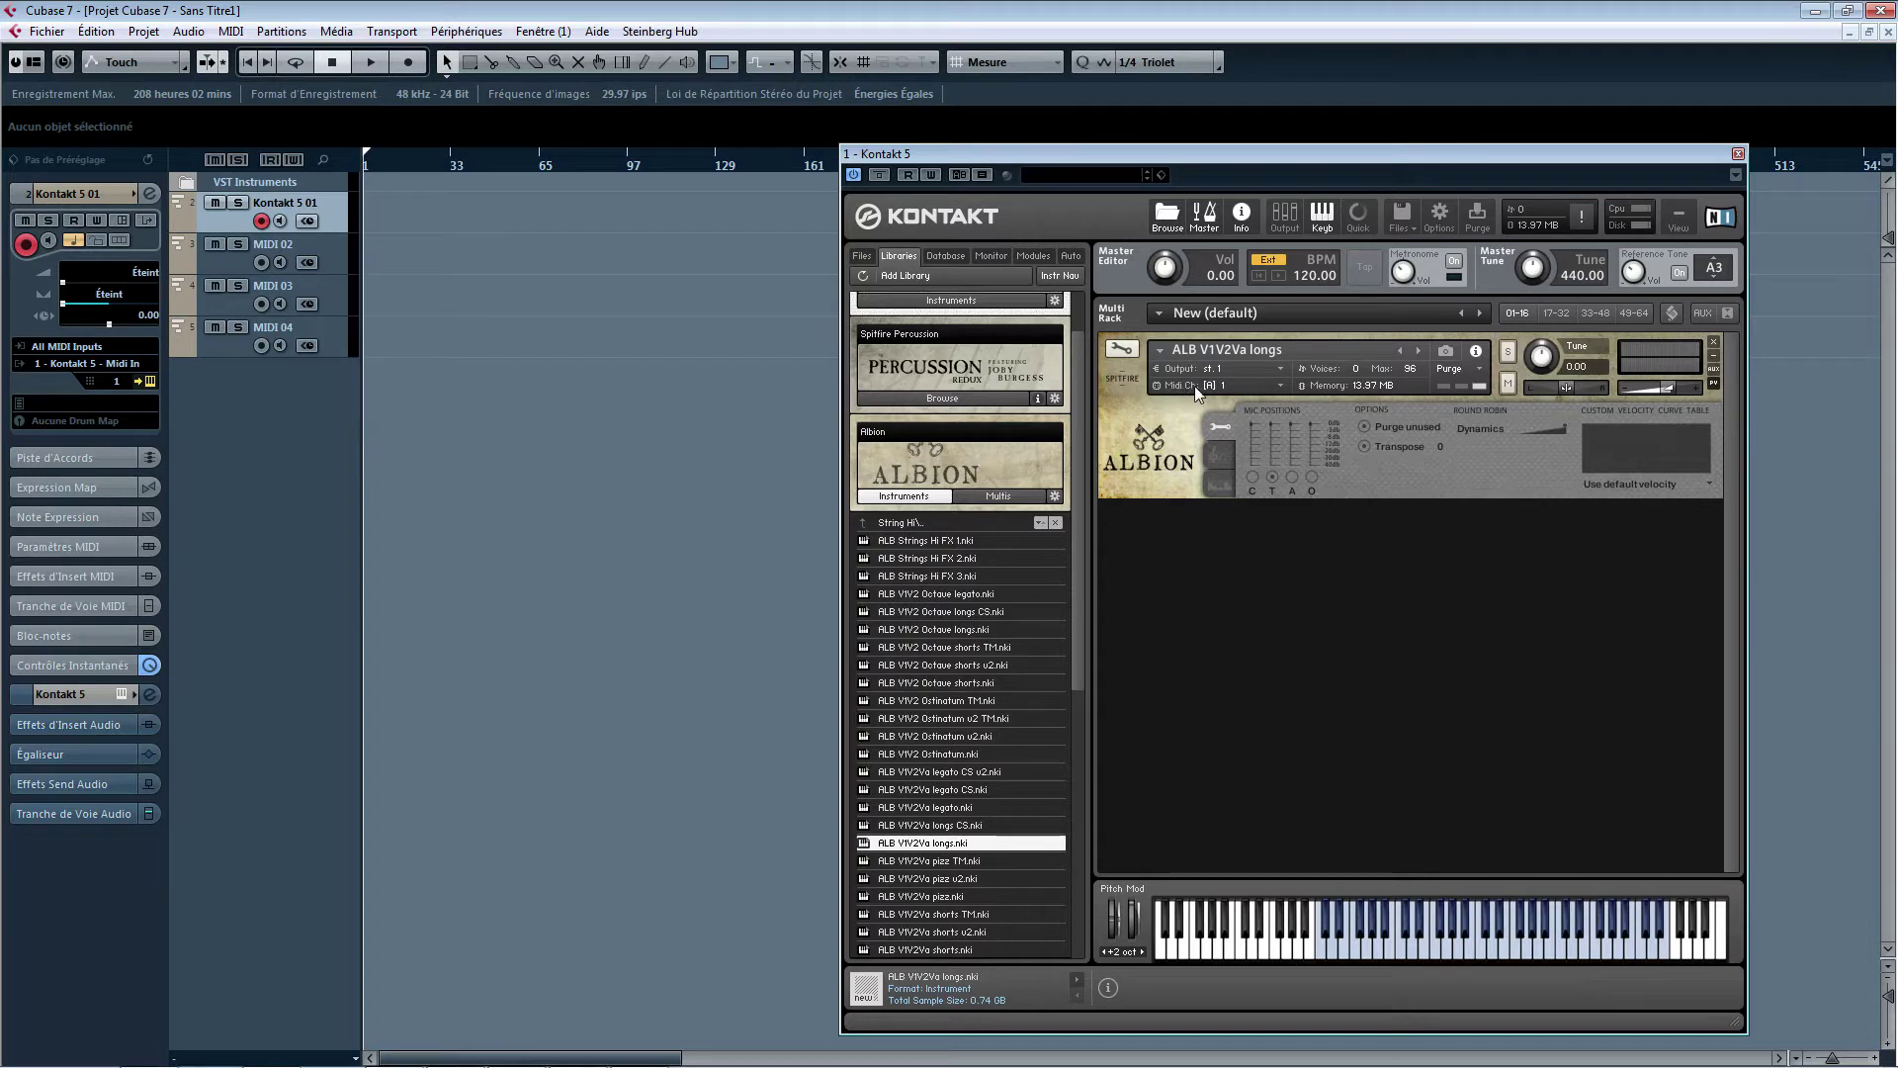
click(1222, 384)
mouse_move(1237, 423)
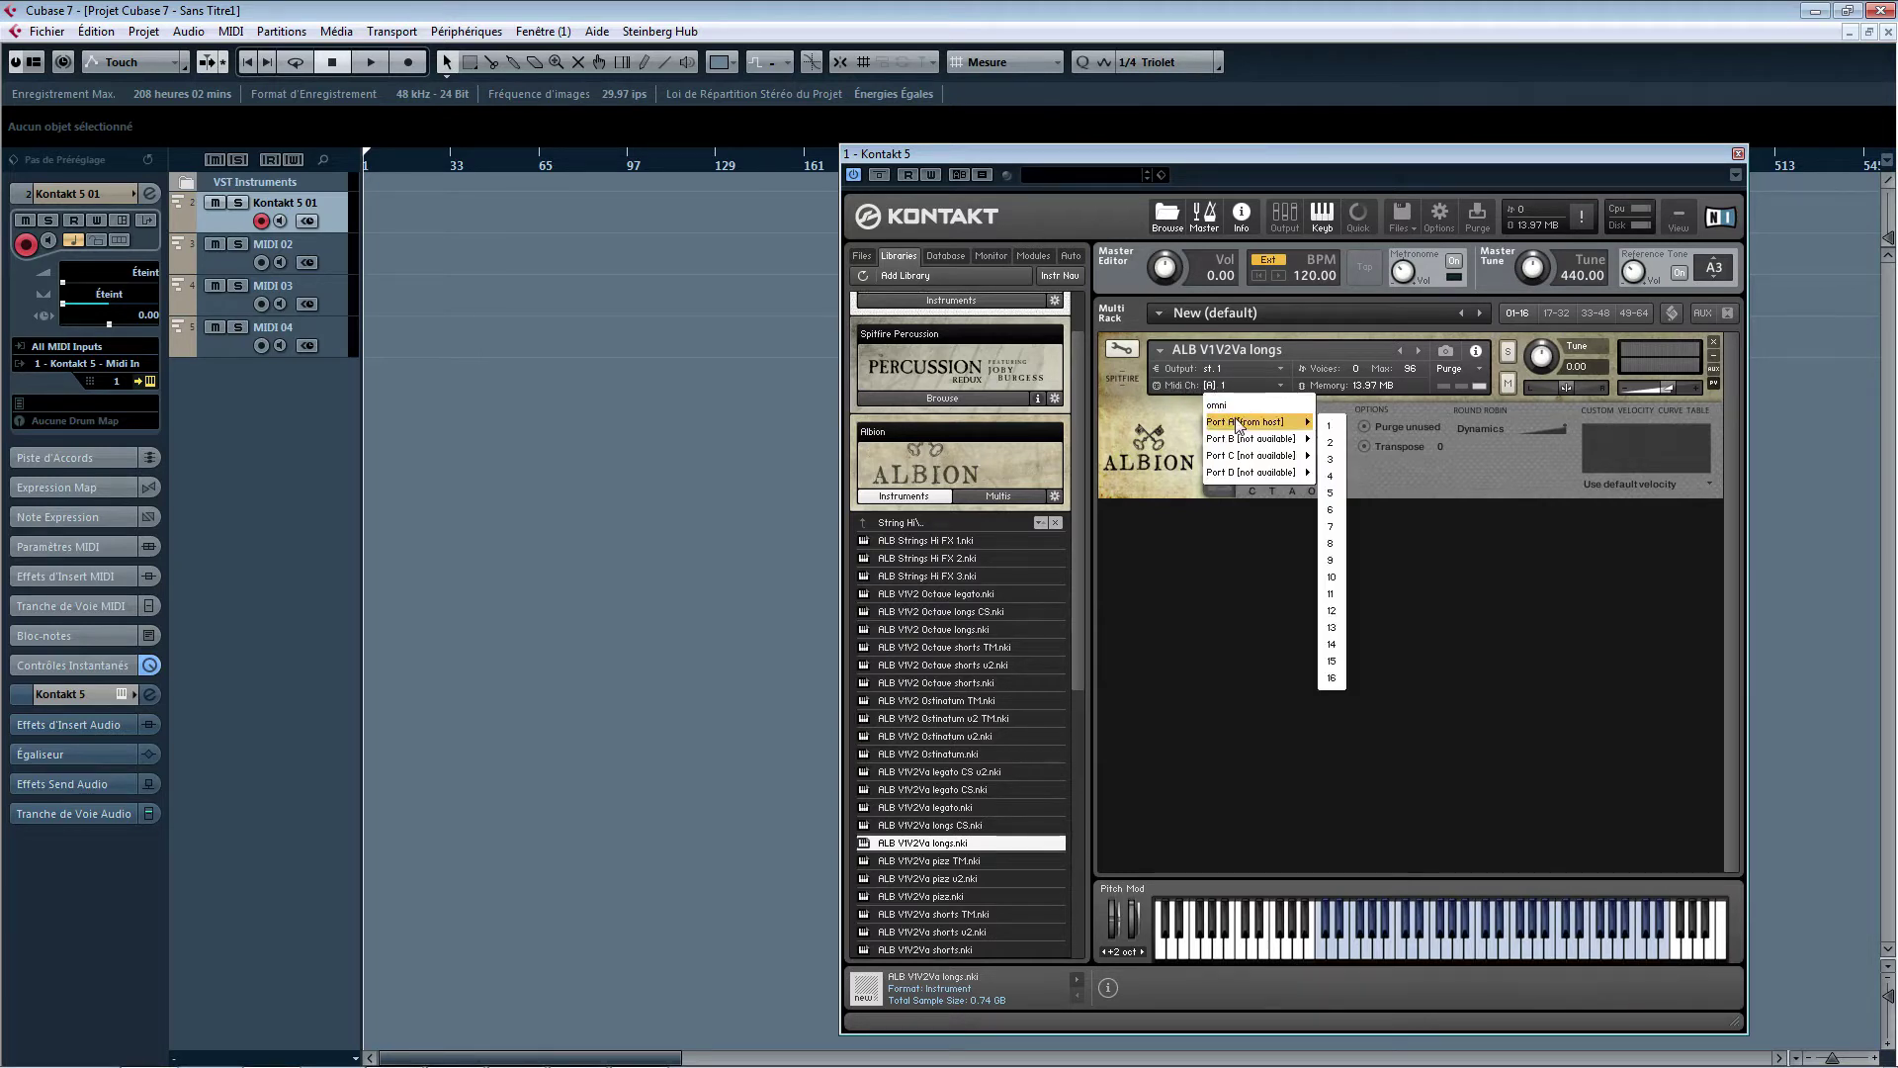
click(1329, 426)
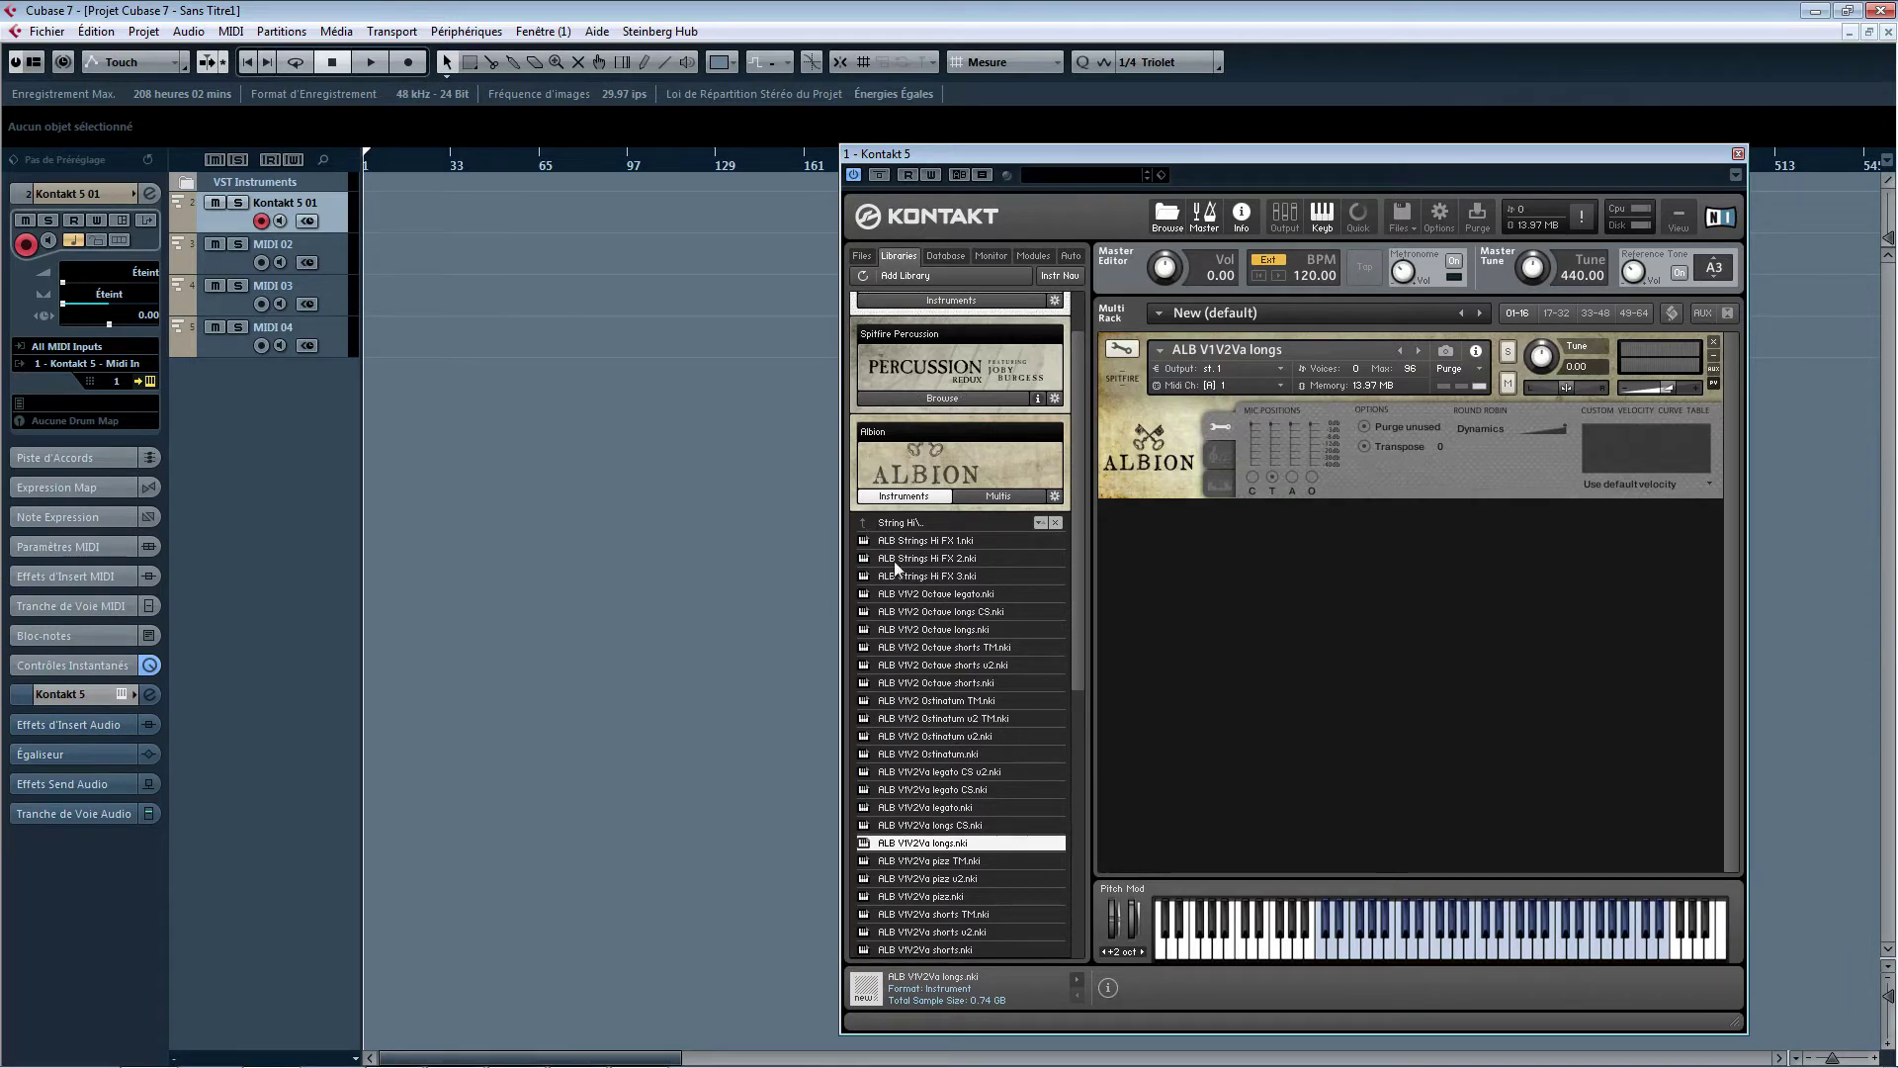
- Load ALB V1V2Va pizz and ALB V1V2Va shorts TM into the Kontakt rack and return to Albion's folder list
double_click(927, 897)
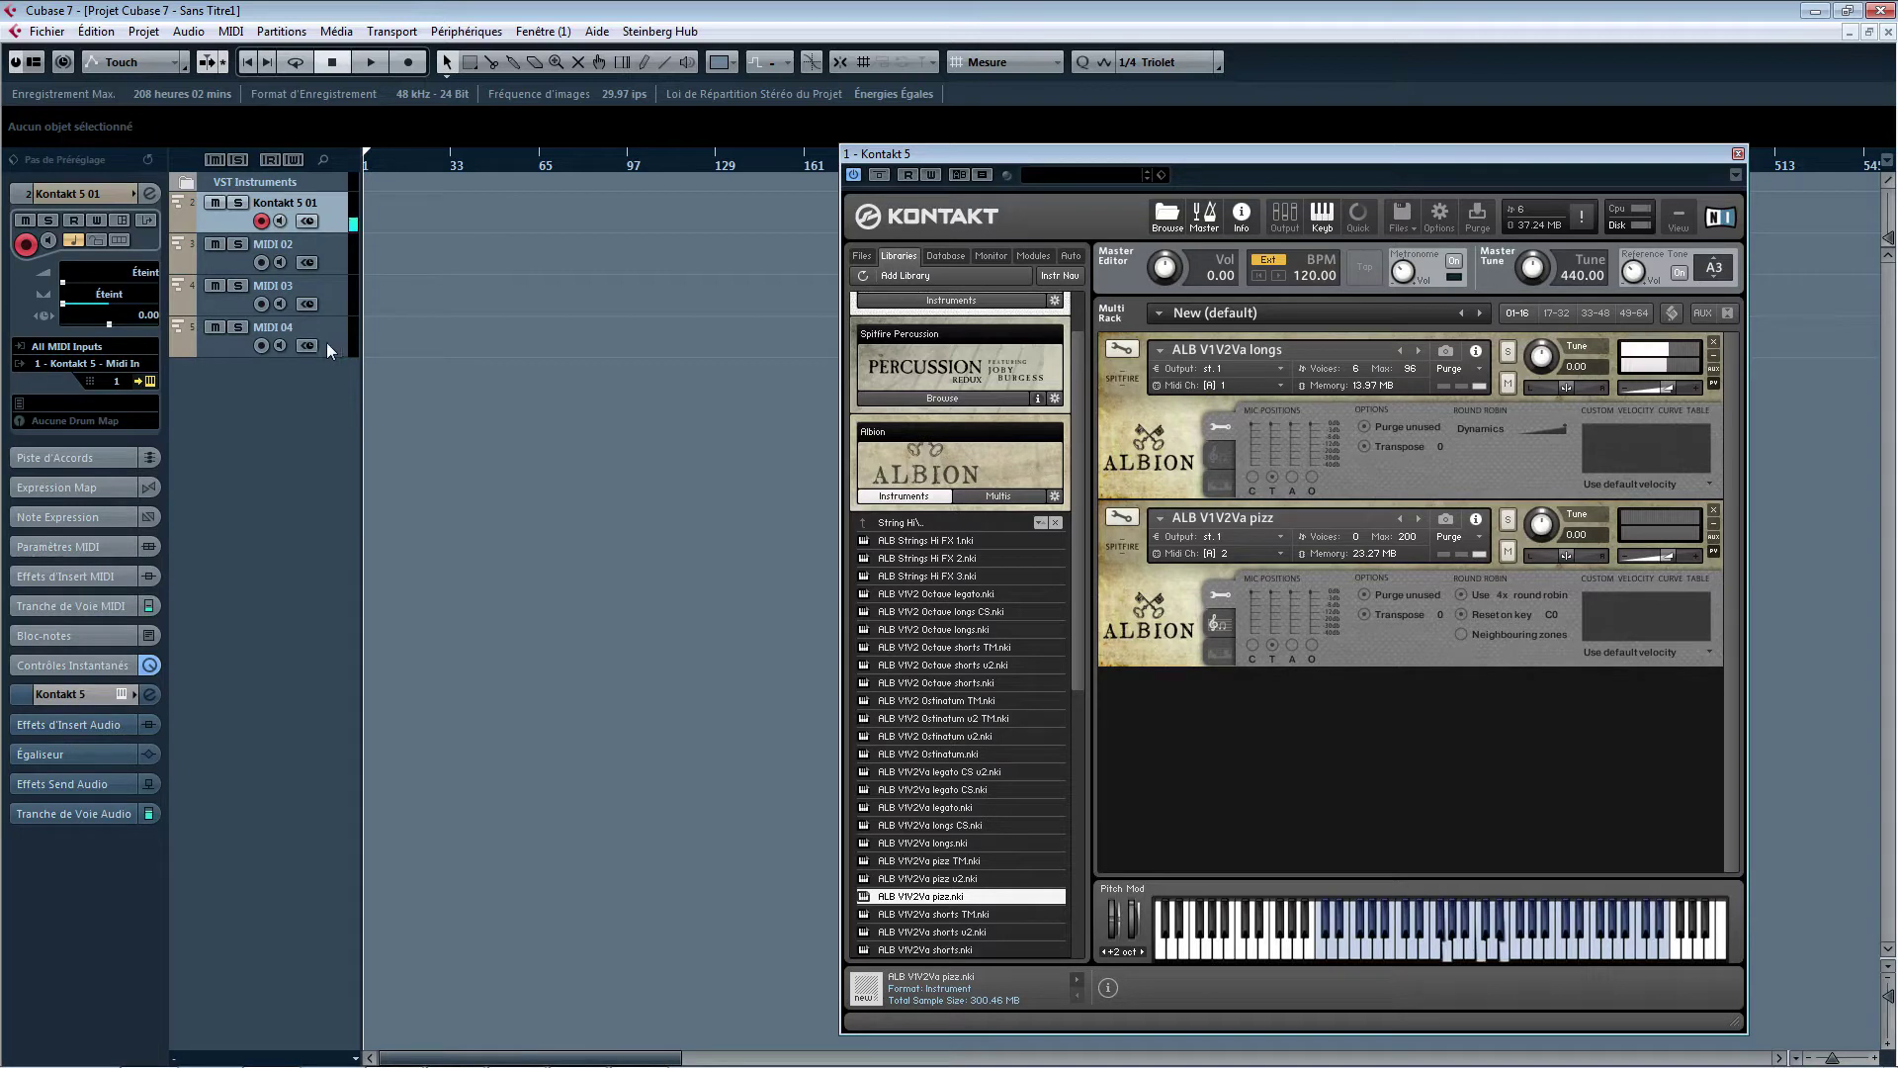
click(228, 271)
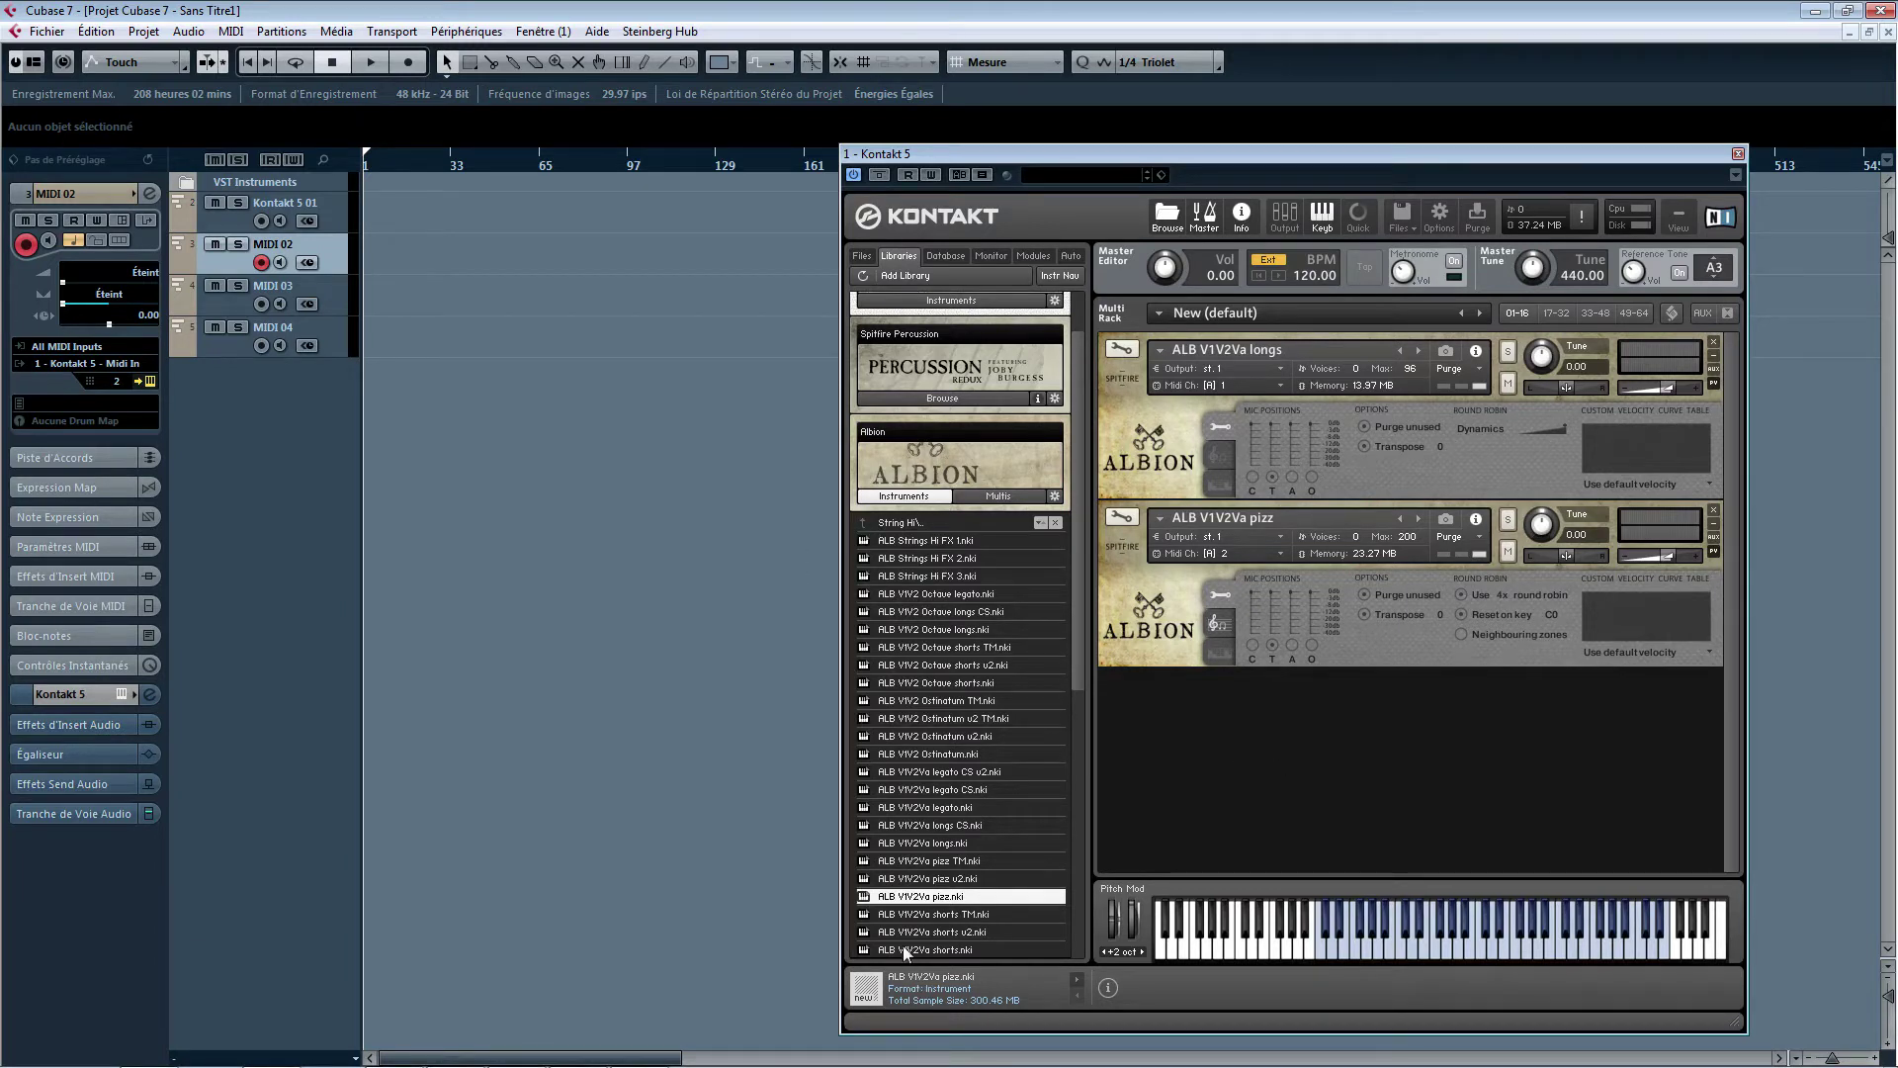
double_click(957, 914)
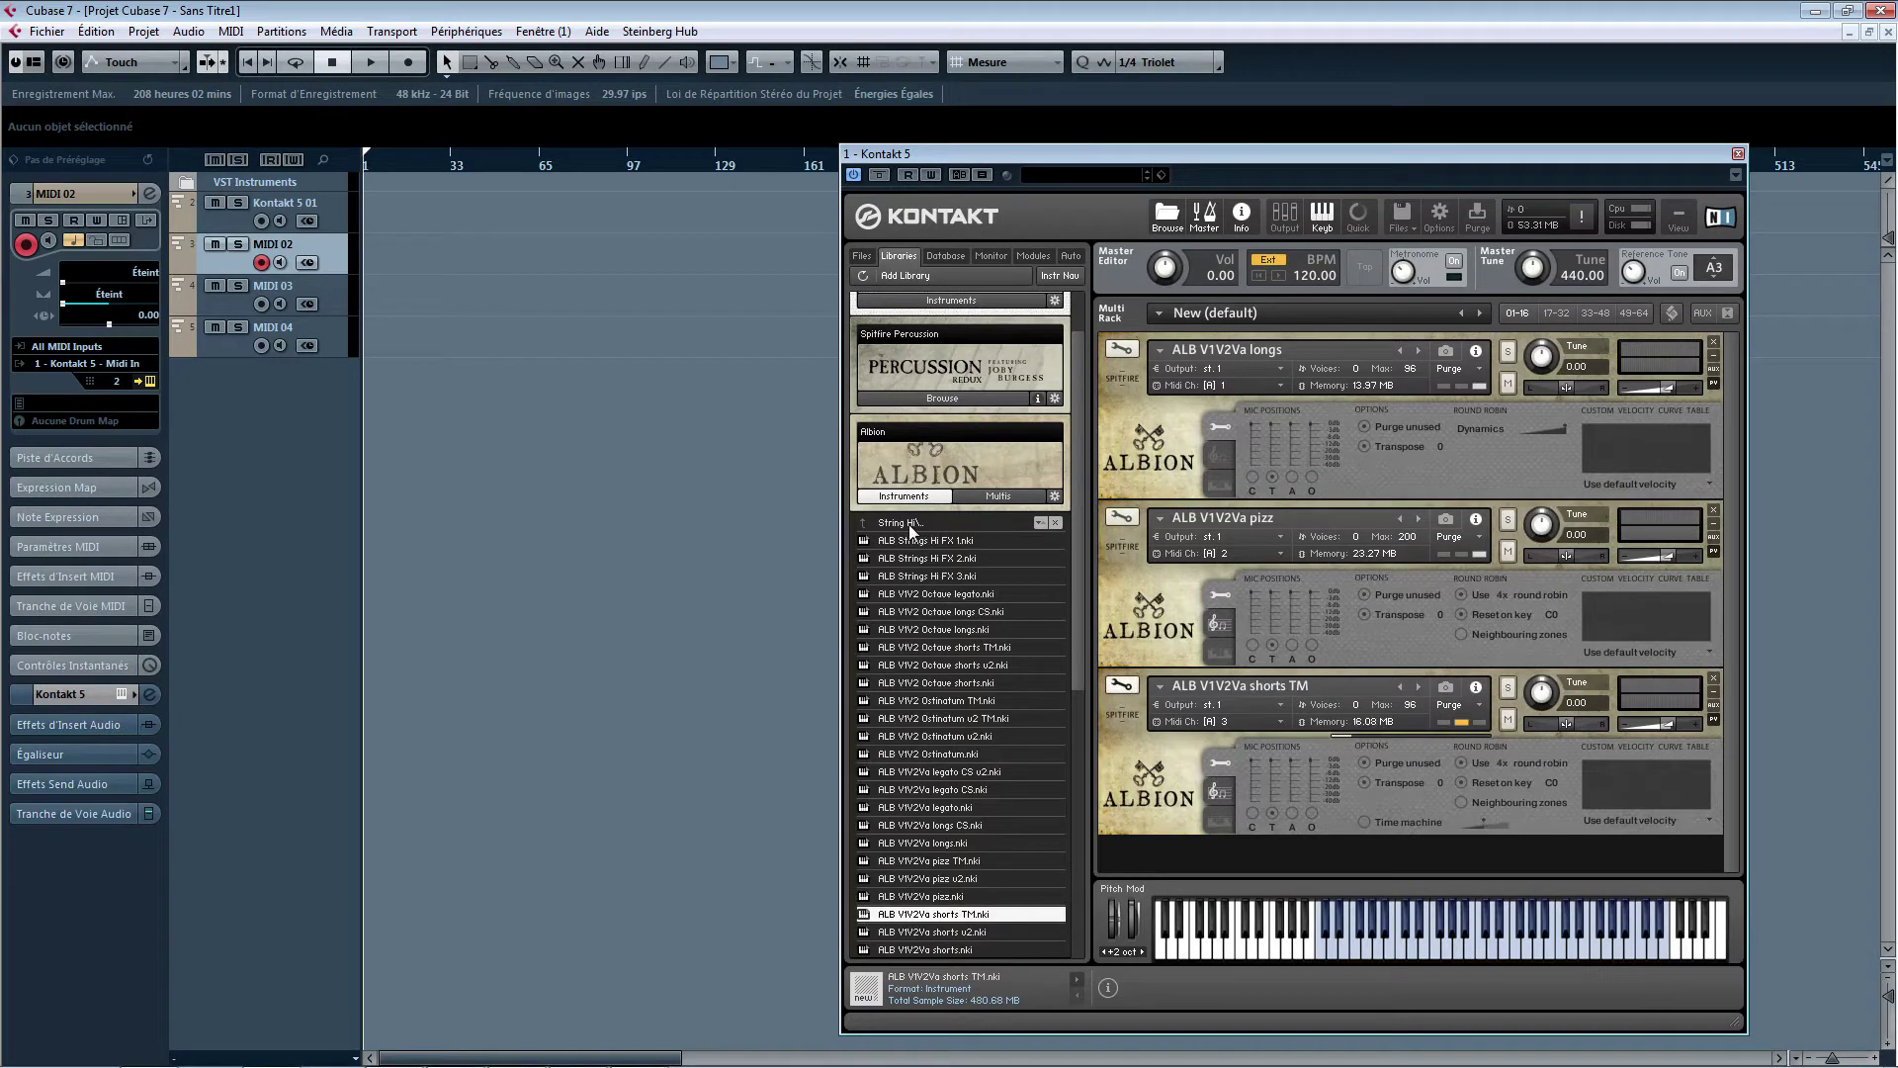
click(911, 526)
click(910, 526)
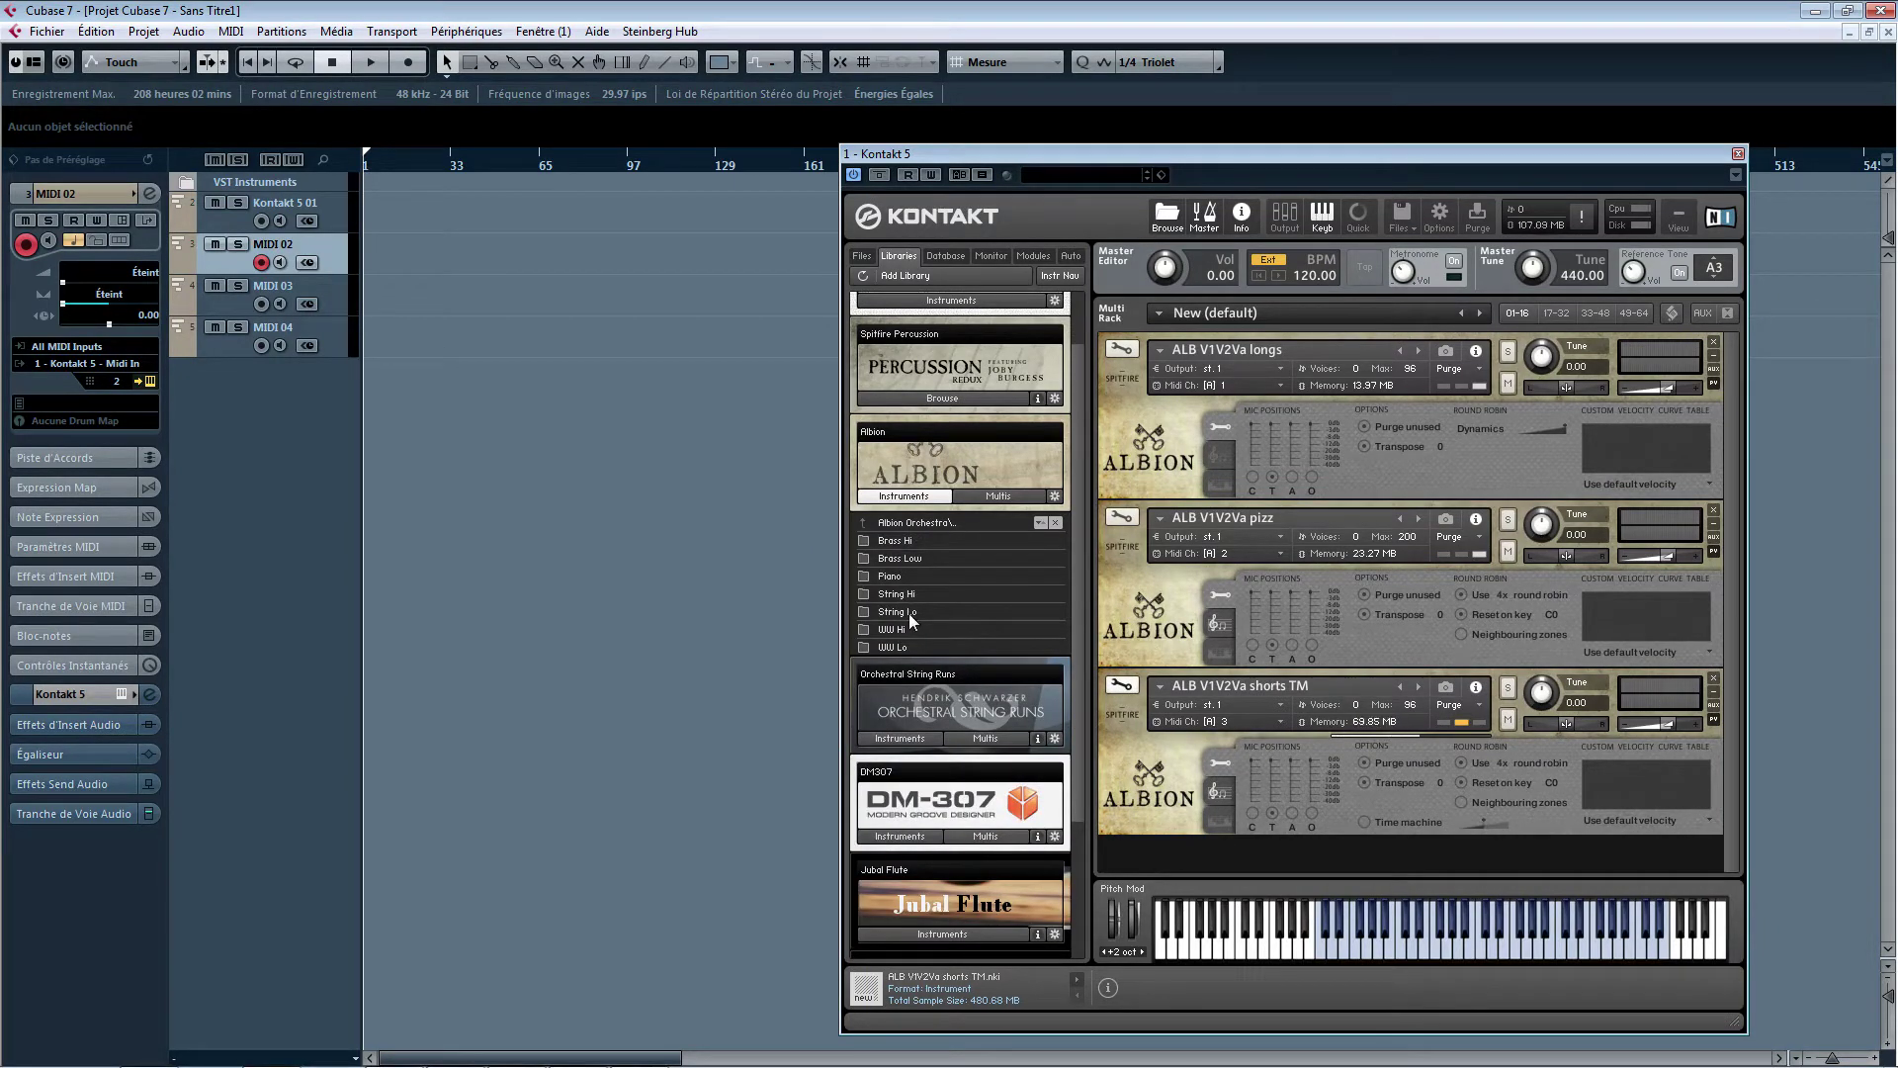
- Add three more MIDI tracks directly under the VST Instruments folder, above the Kontakt 5 01 track
click(269, 510)
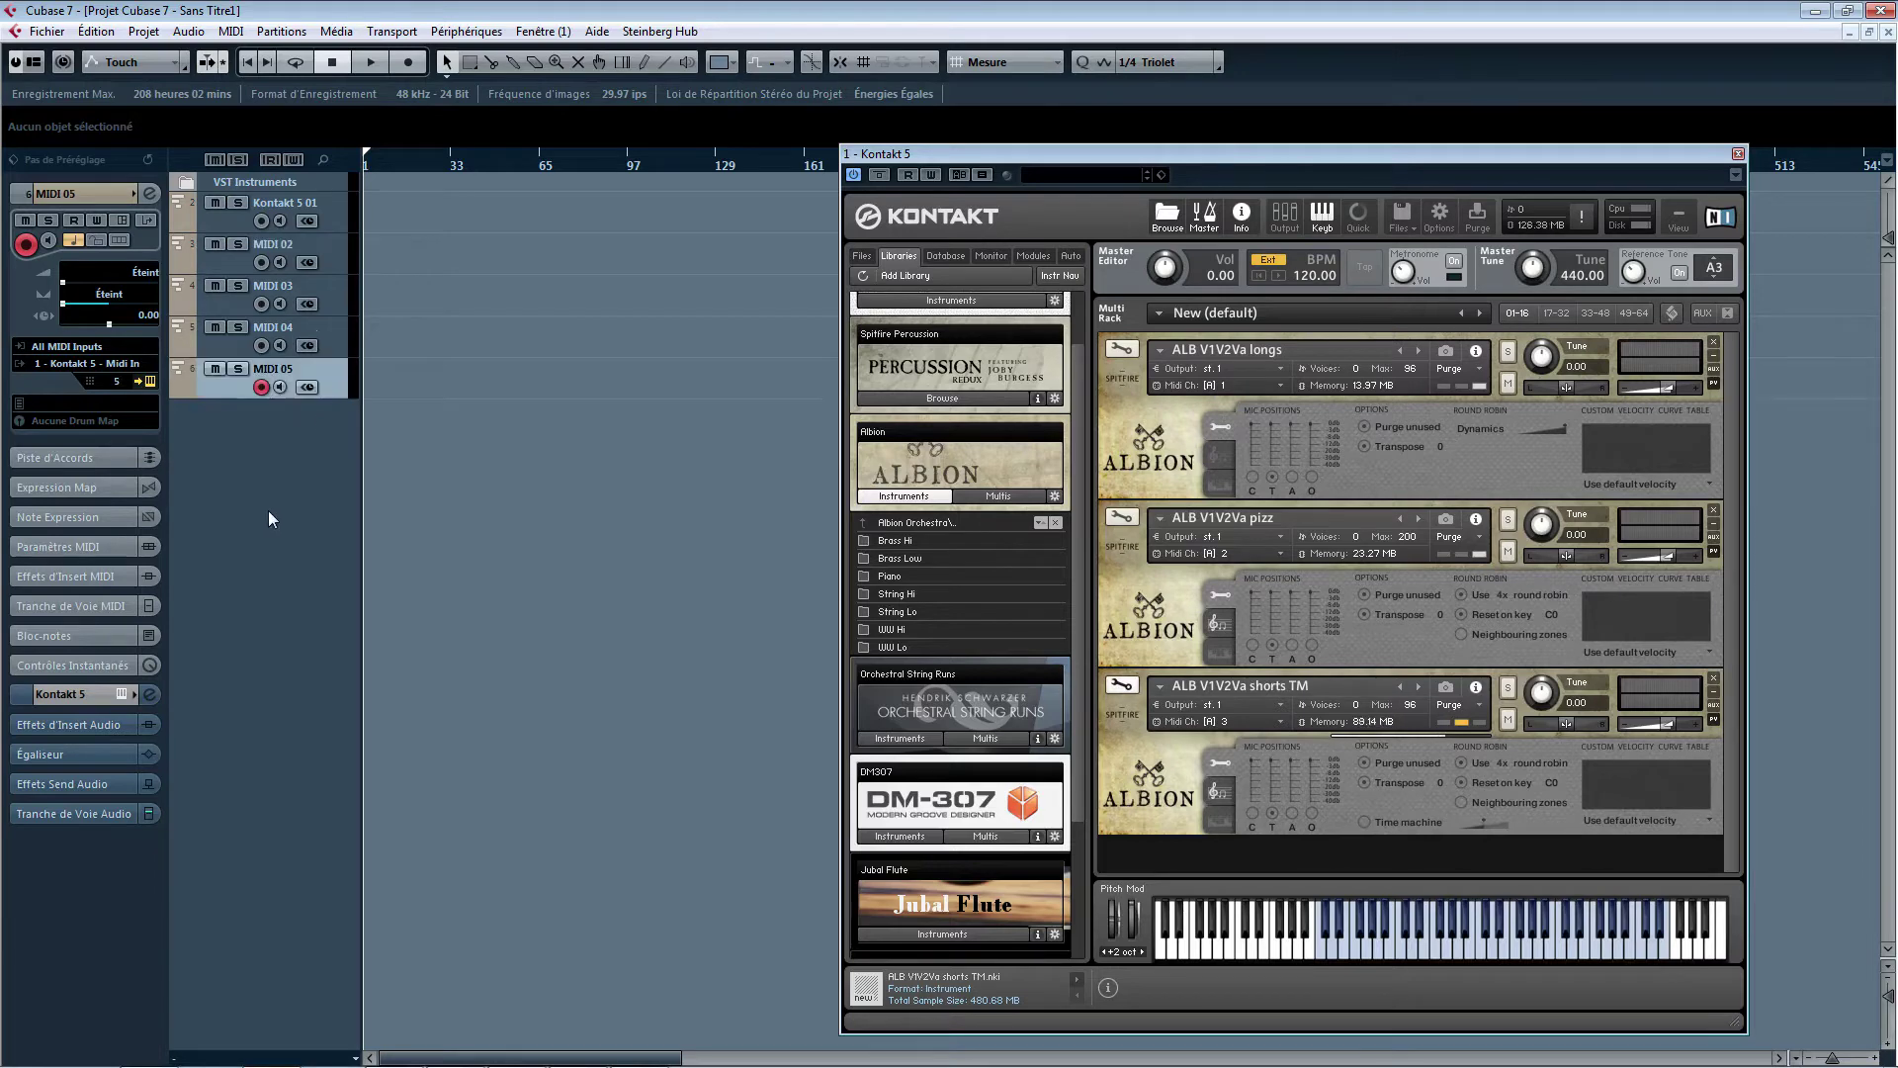
right_click(253, 418)
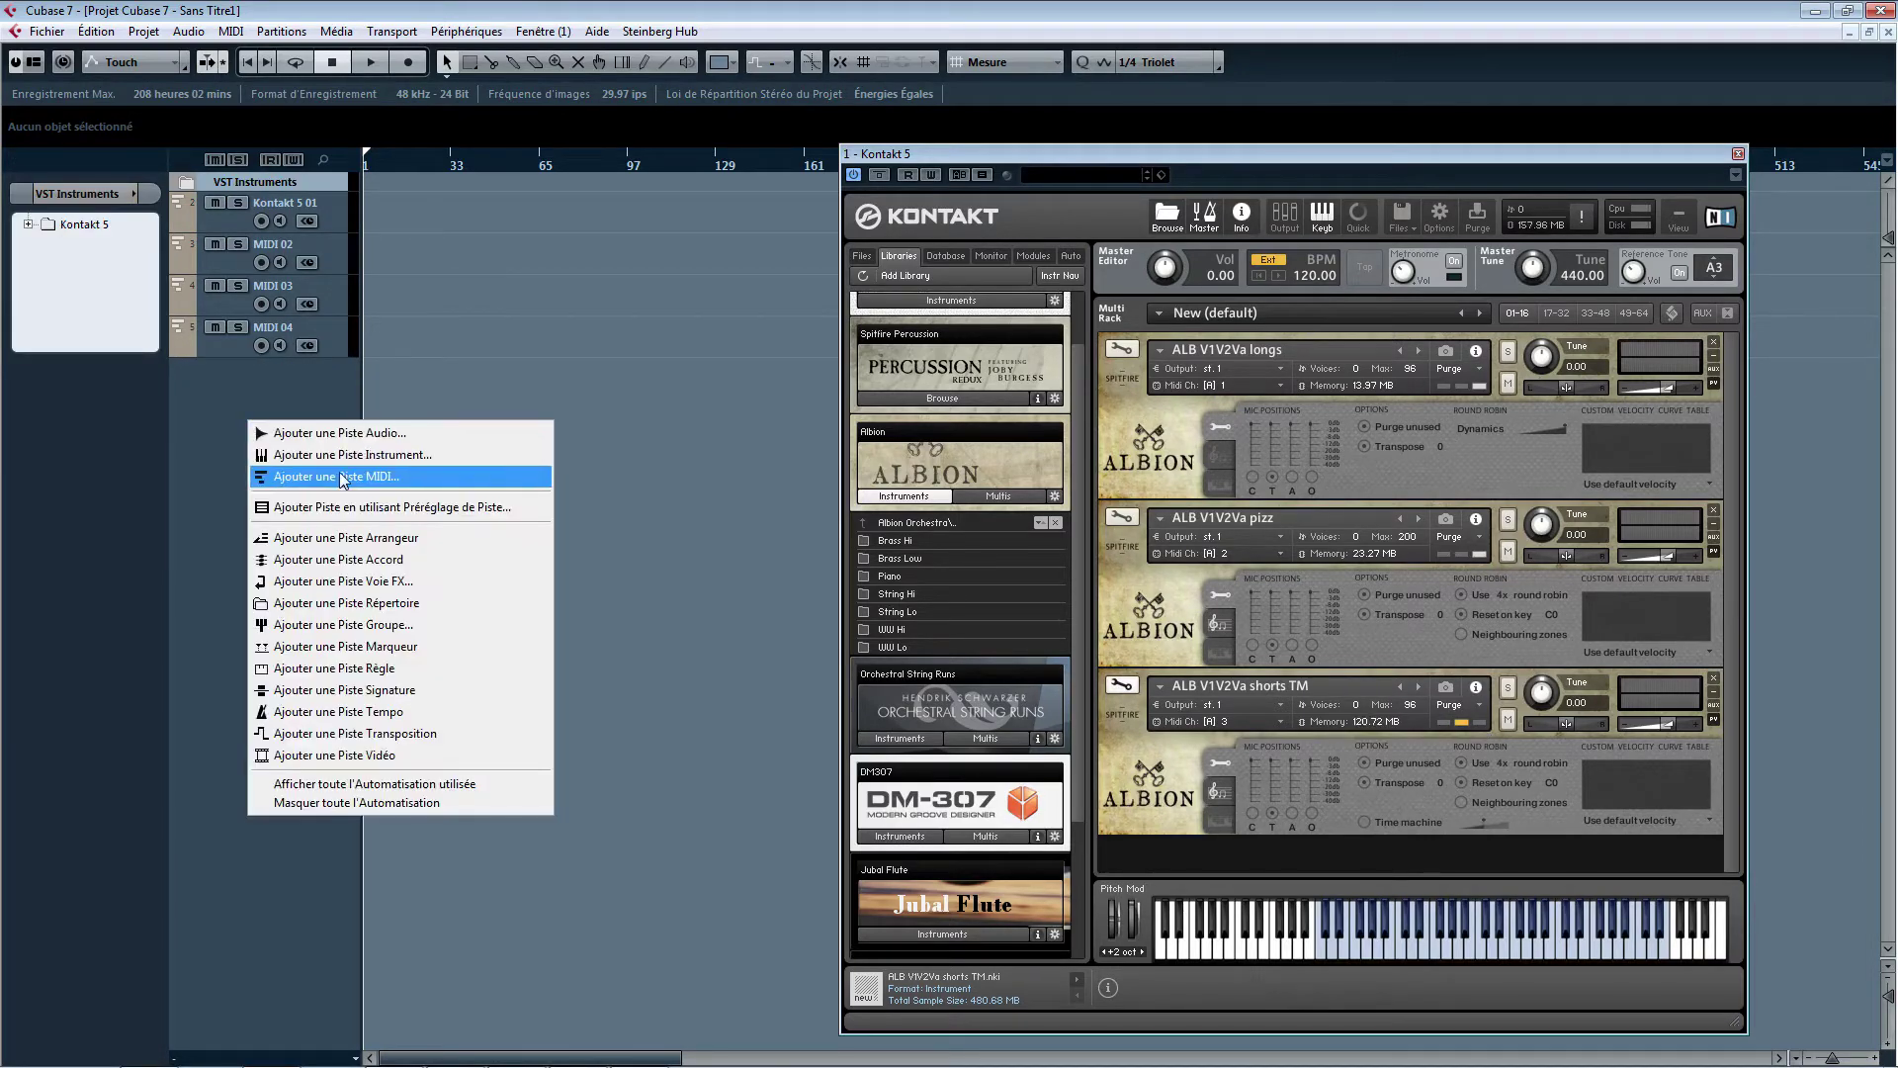
click(340, 471)
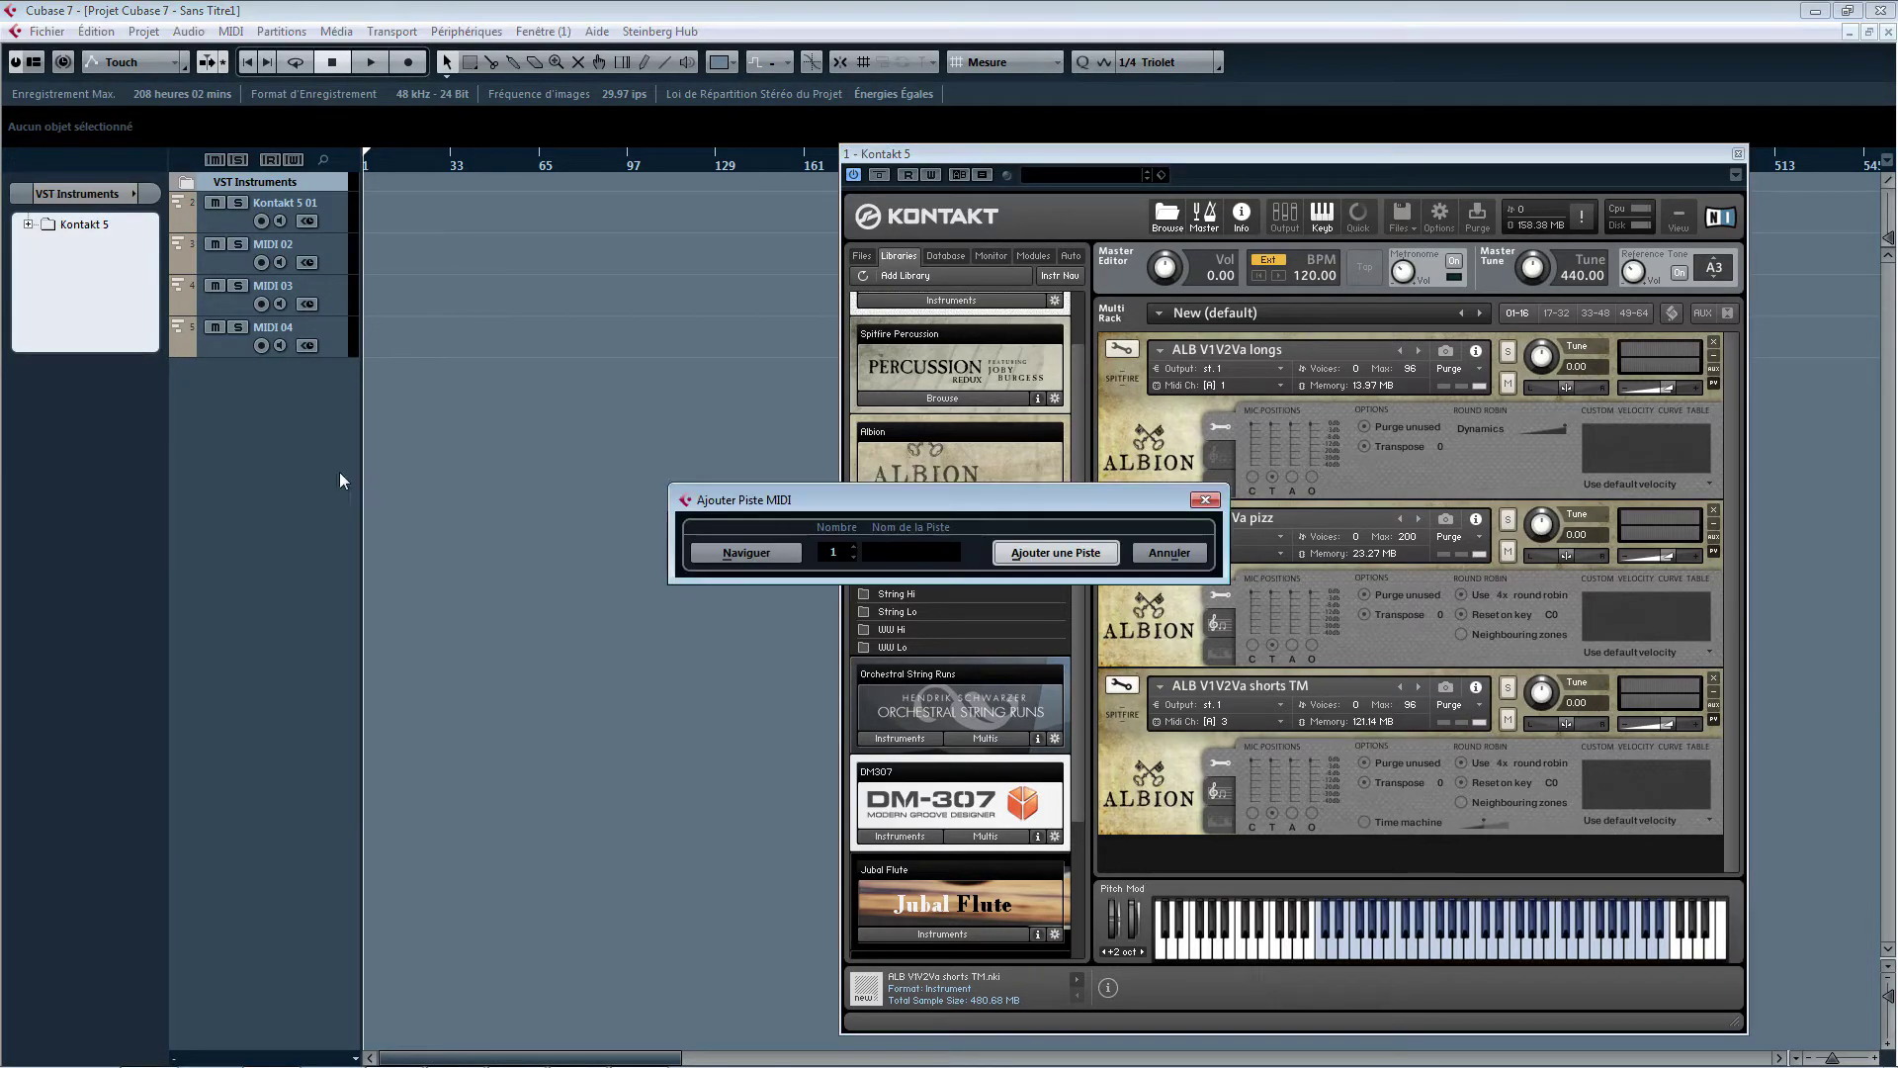
click(856, 547)
click(1005, 551)
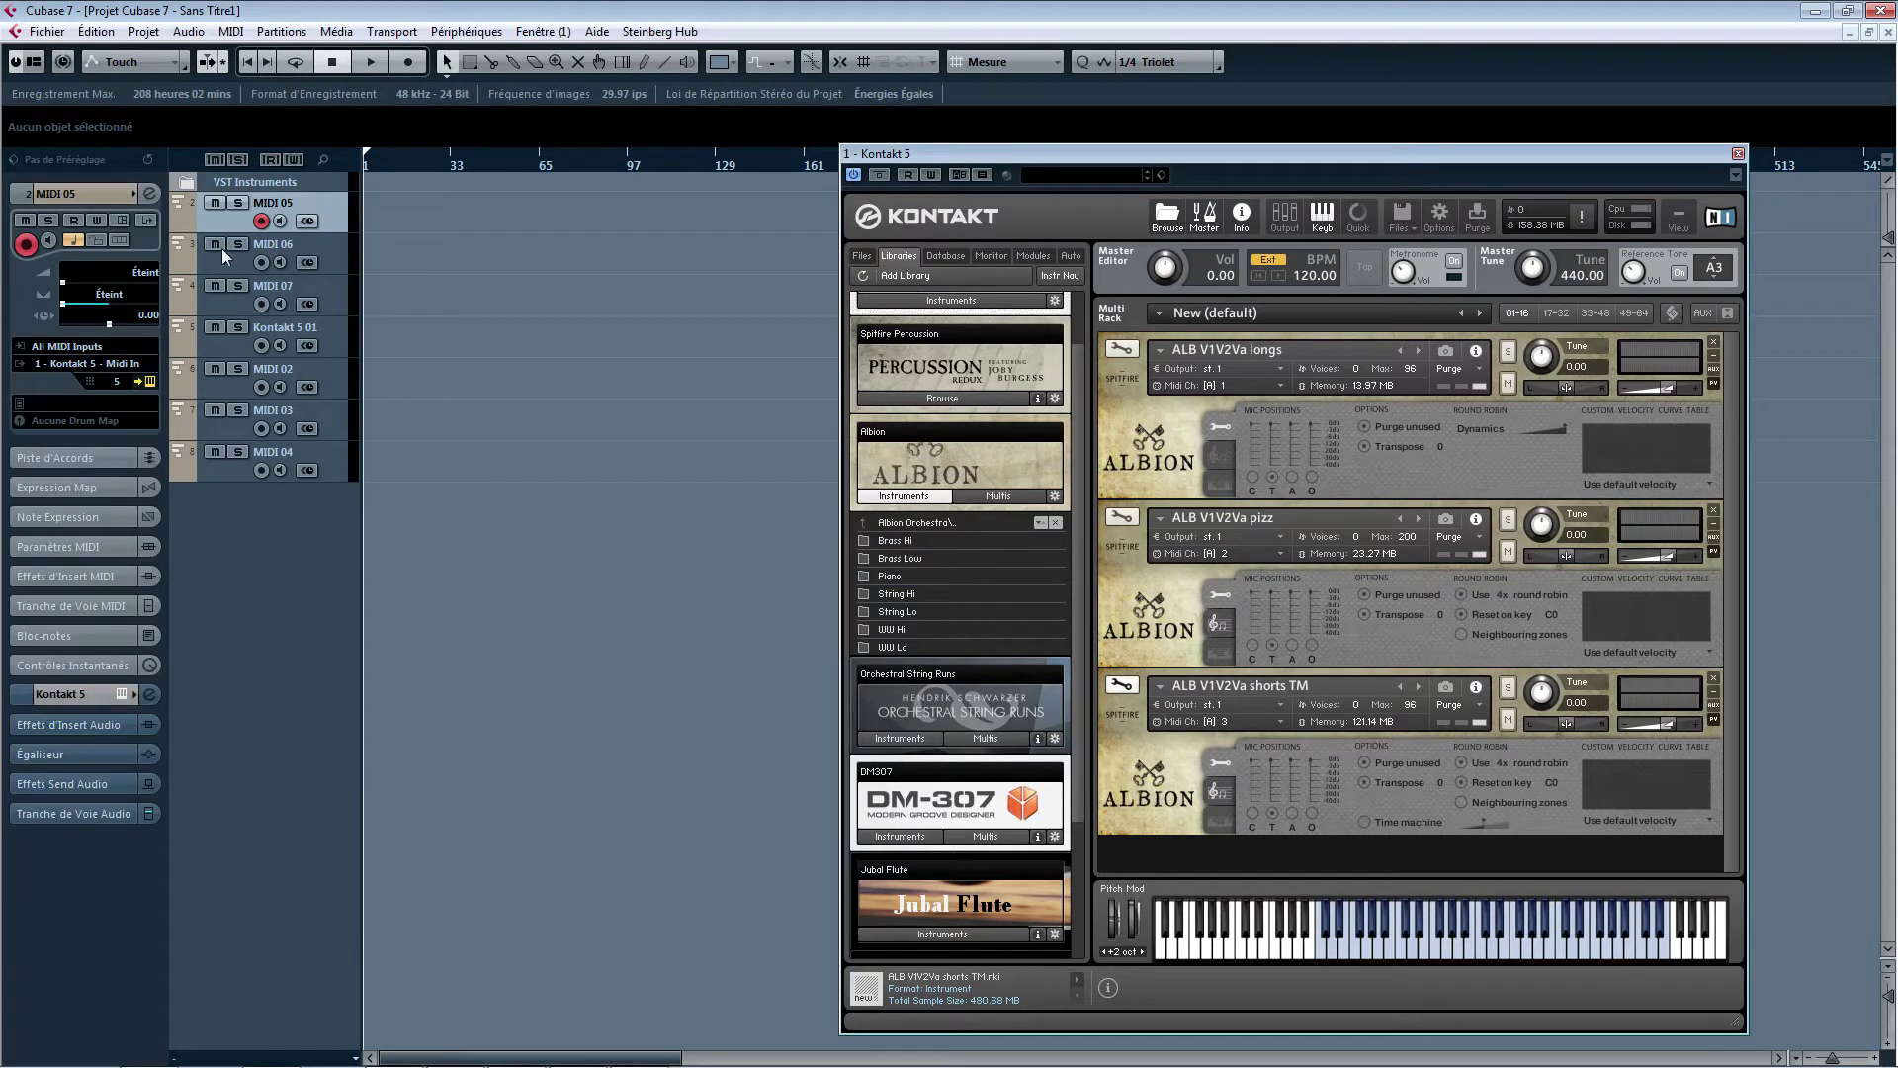
- Select the Kontakt 5 01 and MIDI 02 tracks in turn to audition the longs and pizz sounds
click(229, 338)
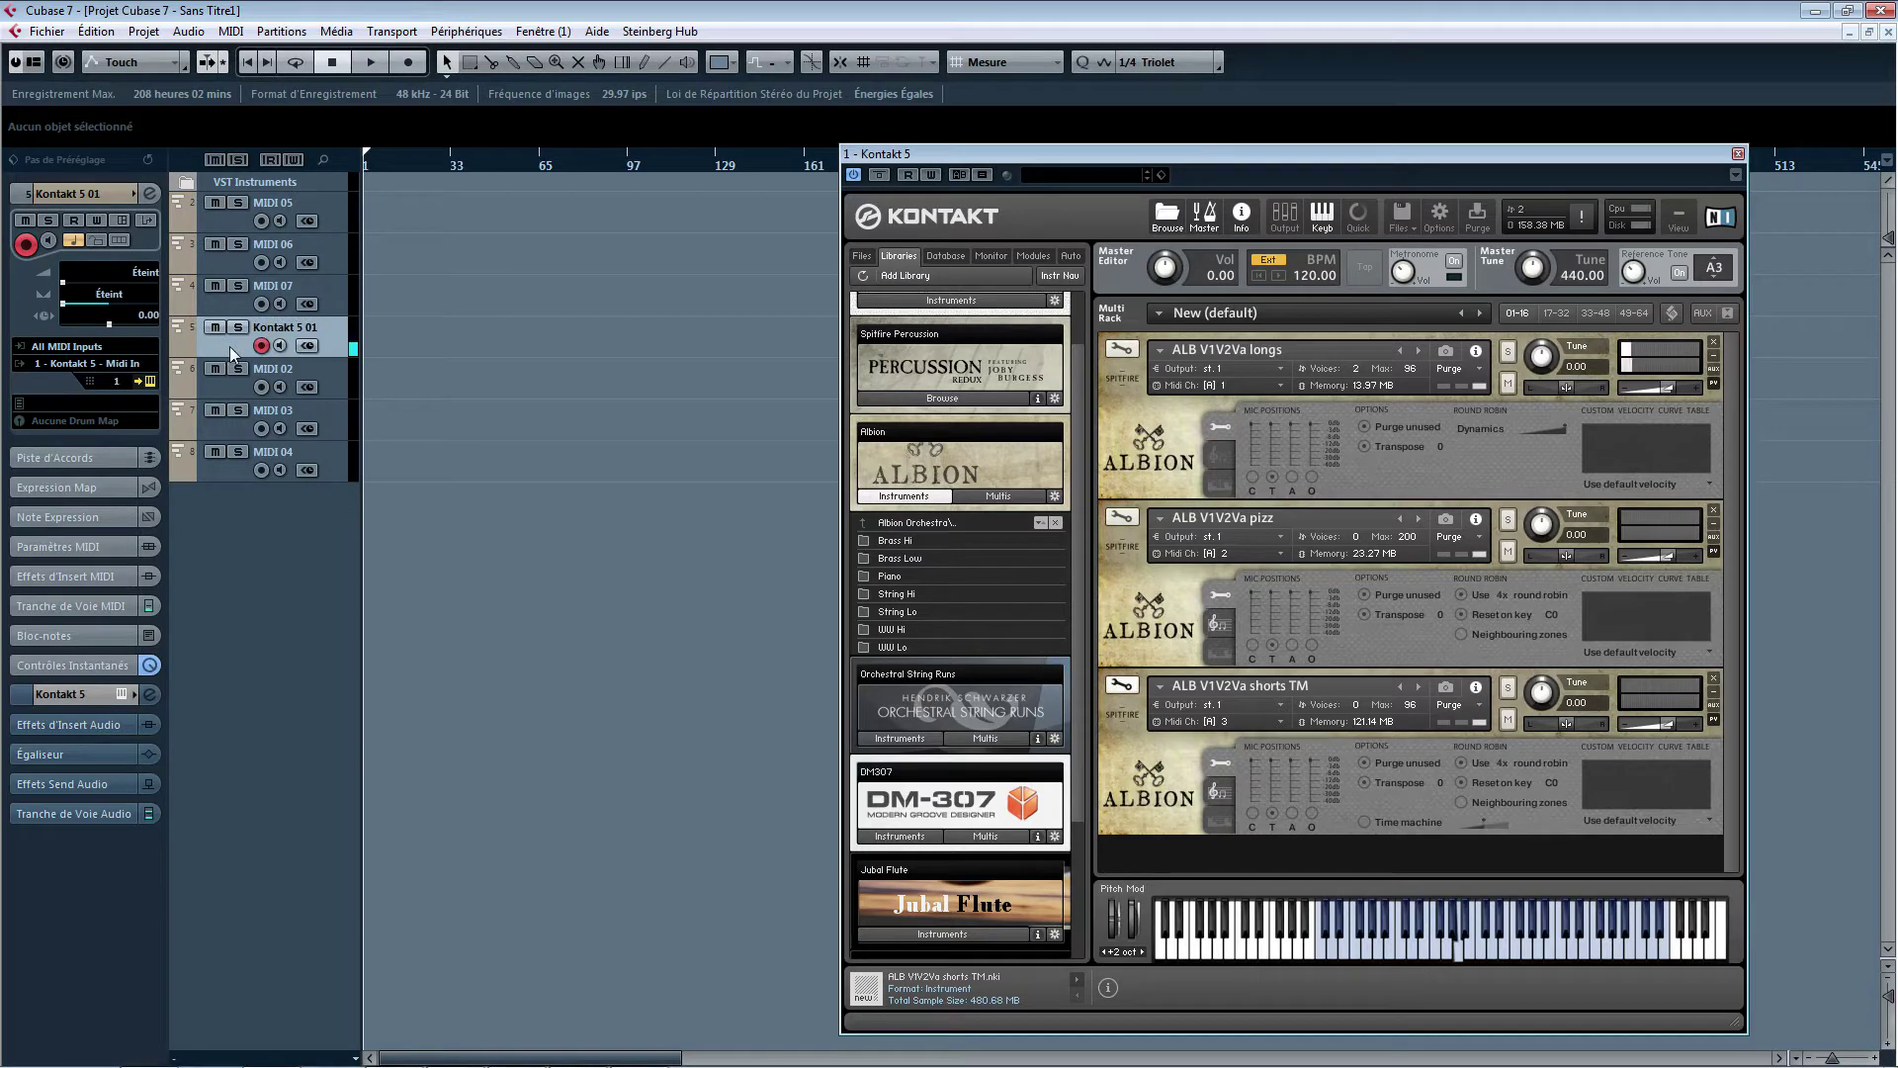
click(231, 386)
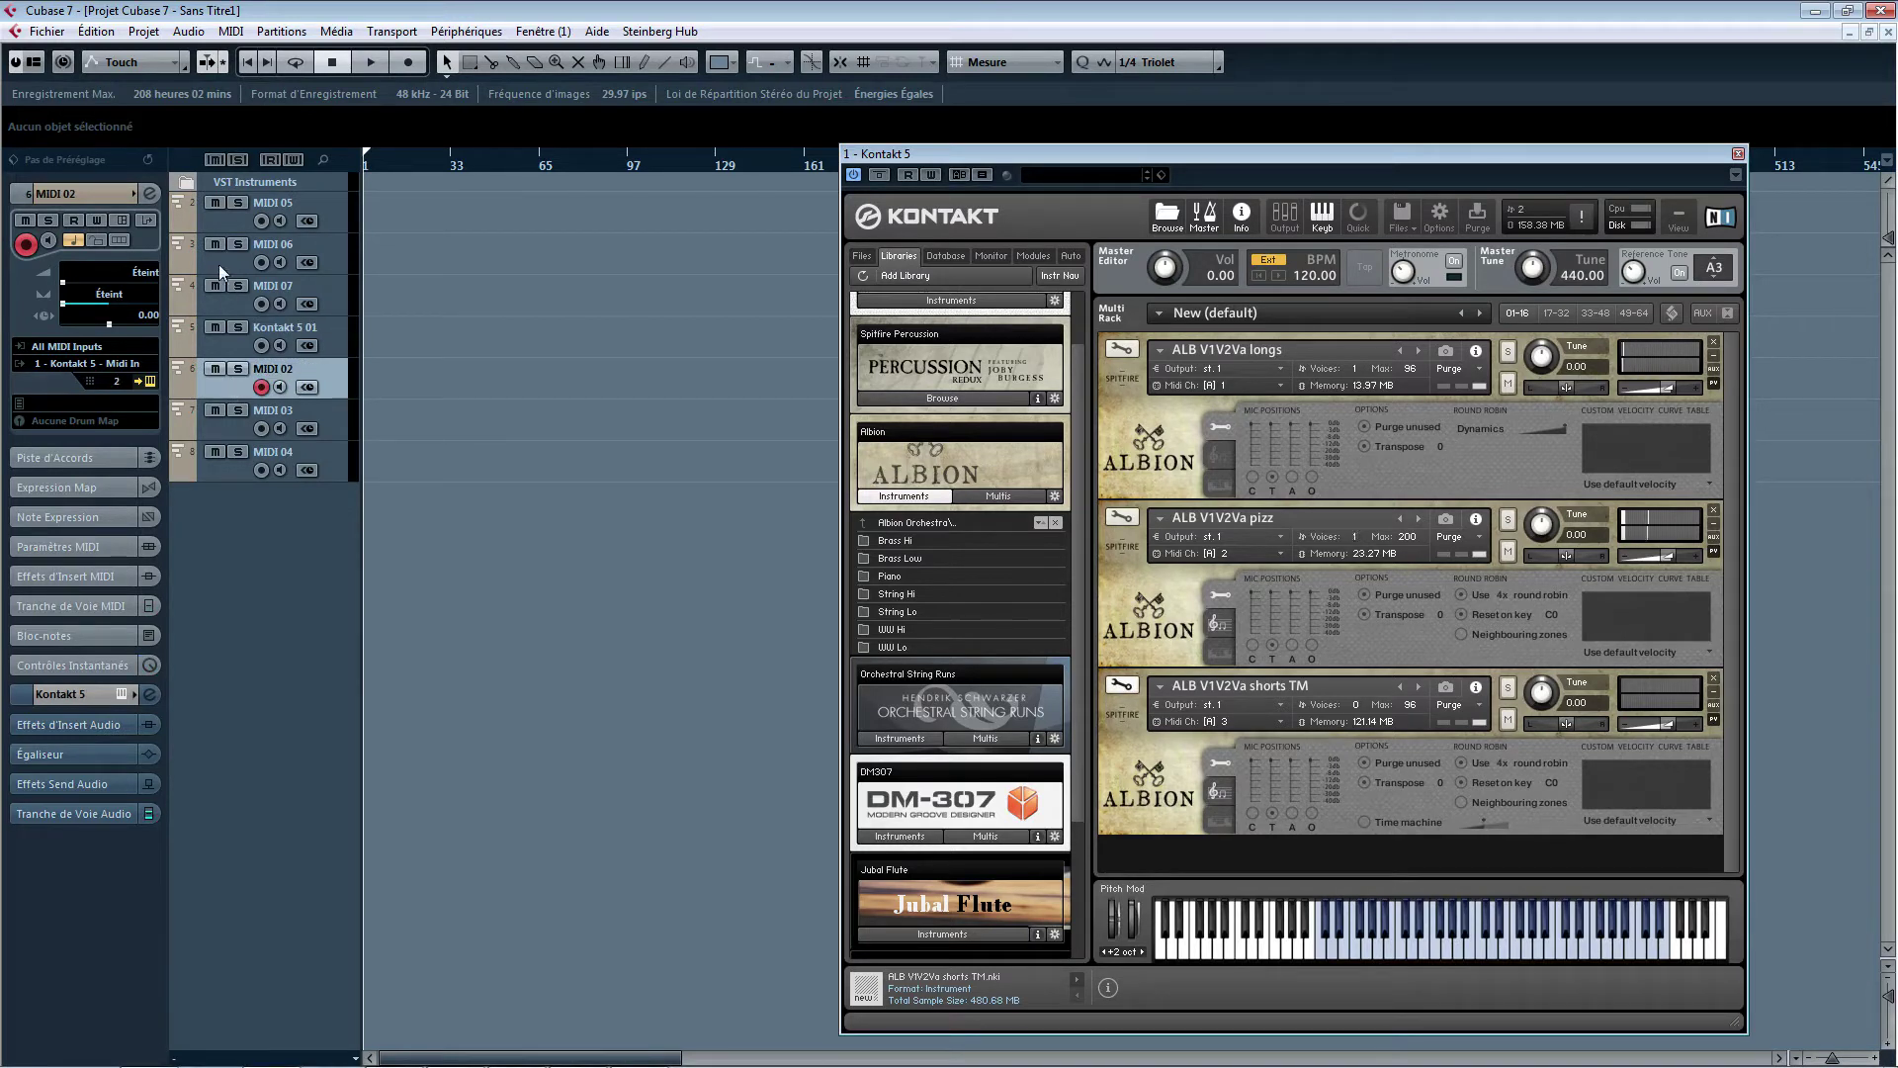
- Move the MIDI 07, MIDI 06 and MIDI 05 tracks below MIDI 04 at the end of the track list
drag(221, 287, 217, 482)
drag(210, 258, 217, 469)
drag(218, 223, 225, 462)
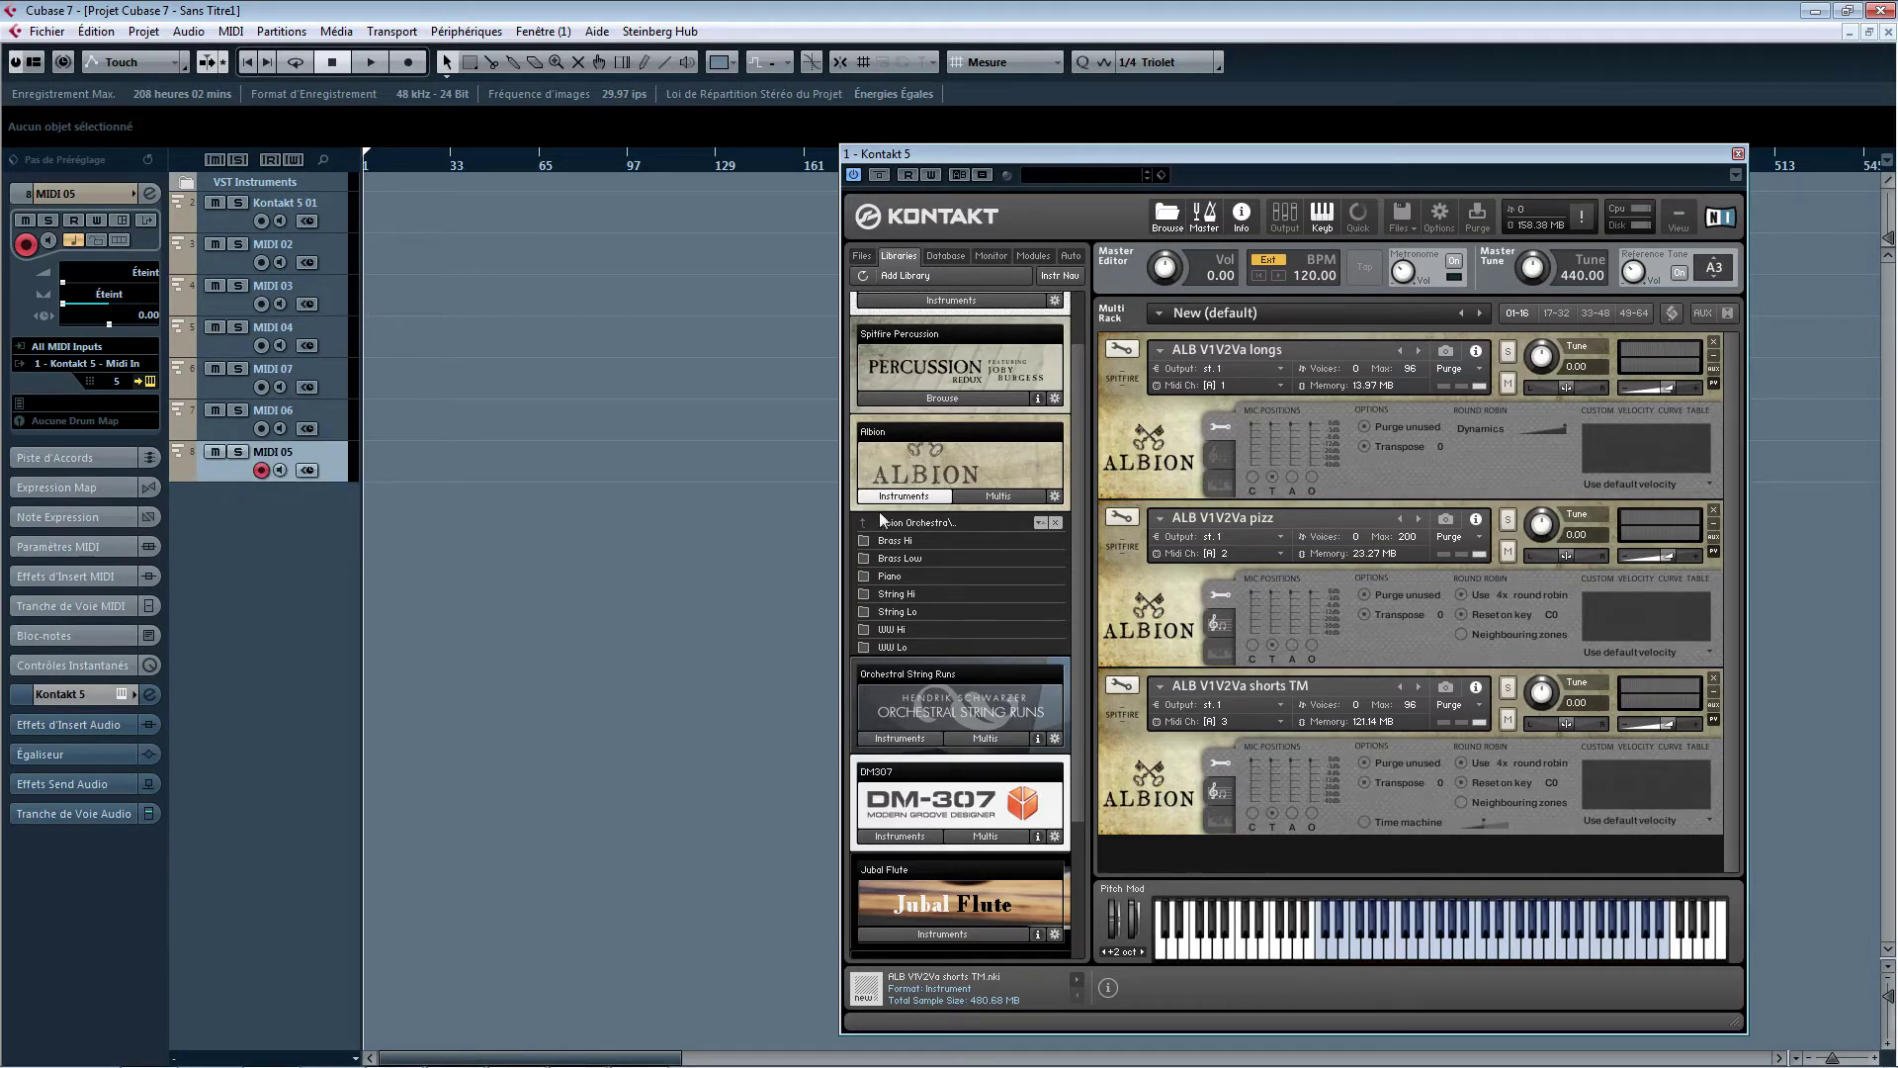
- Load ALB VCCB longs from Albion's String Lo folder into the Kontakt rack
click(888, 611)
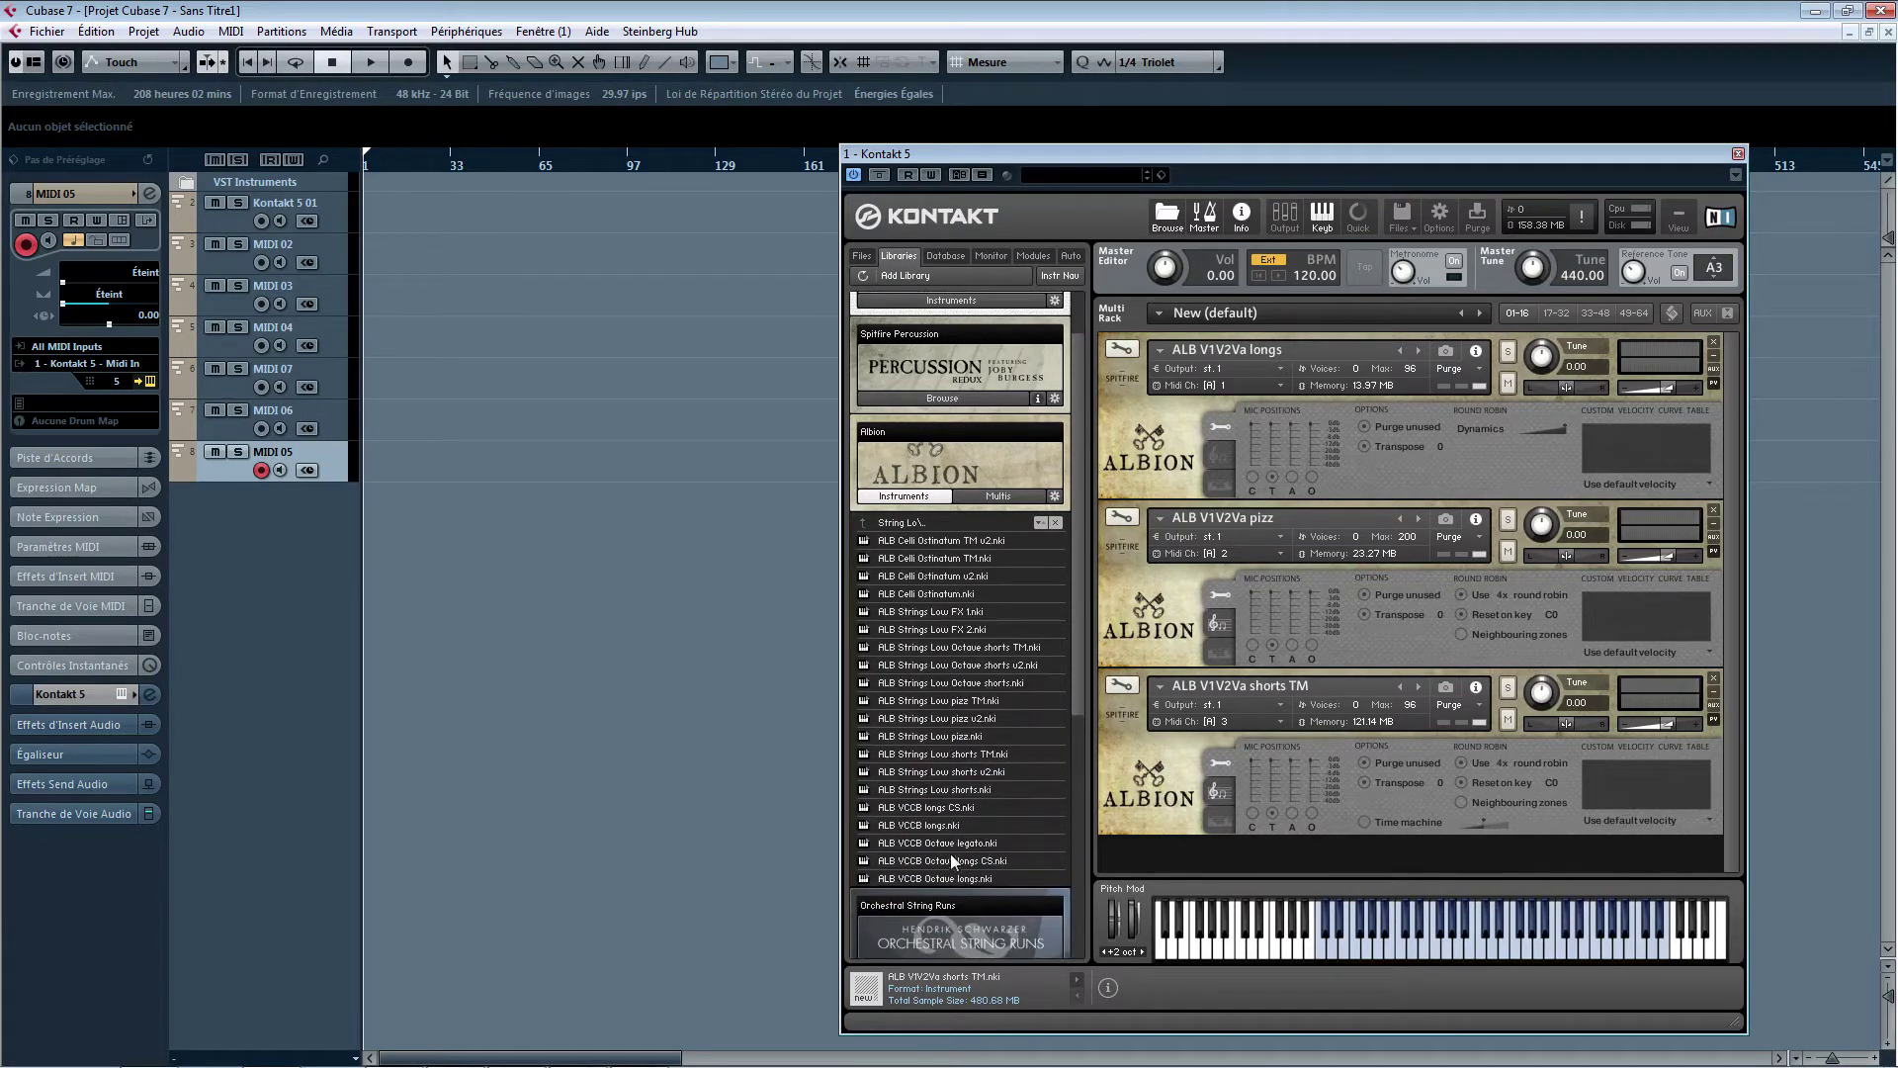
double_click(927, 826)
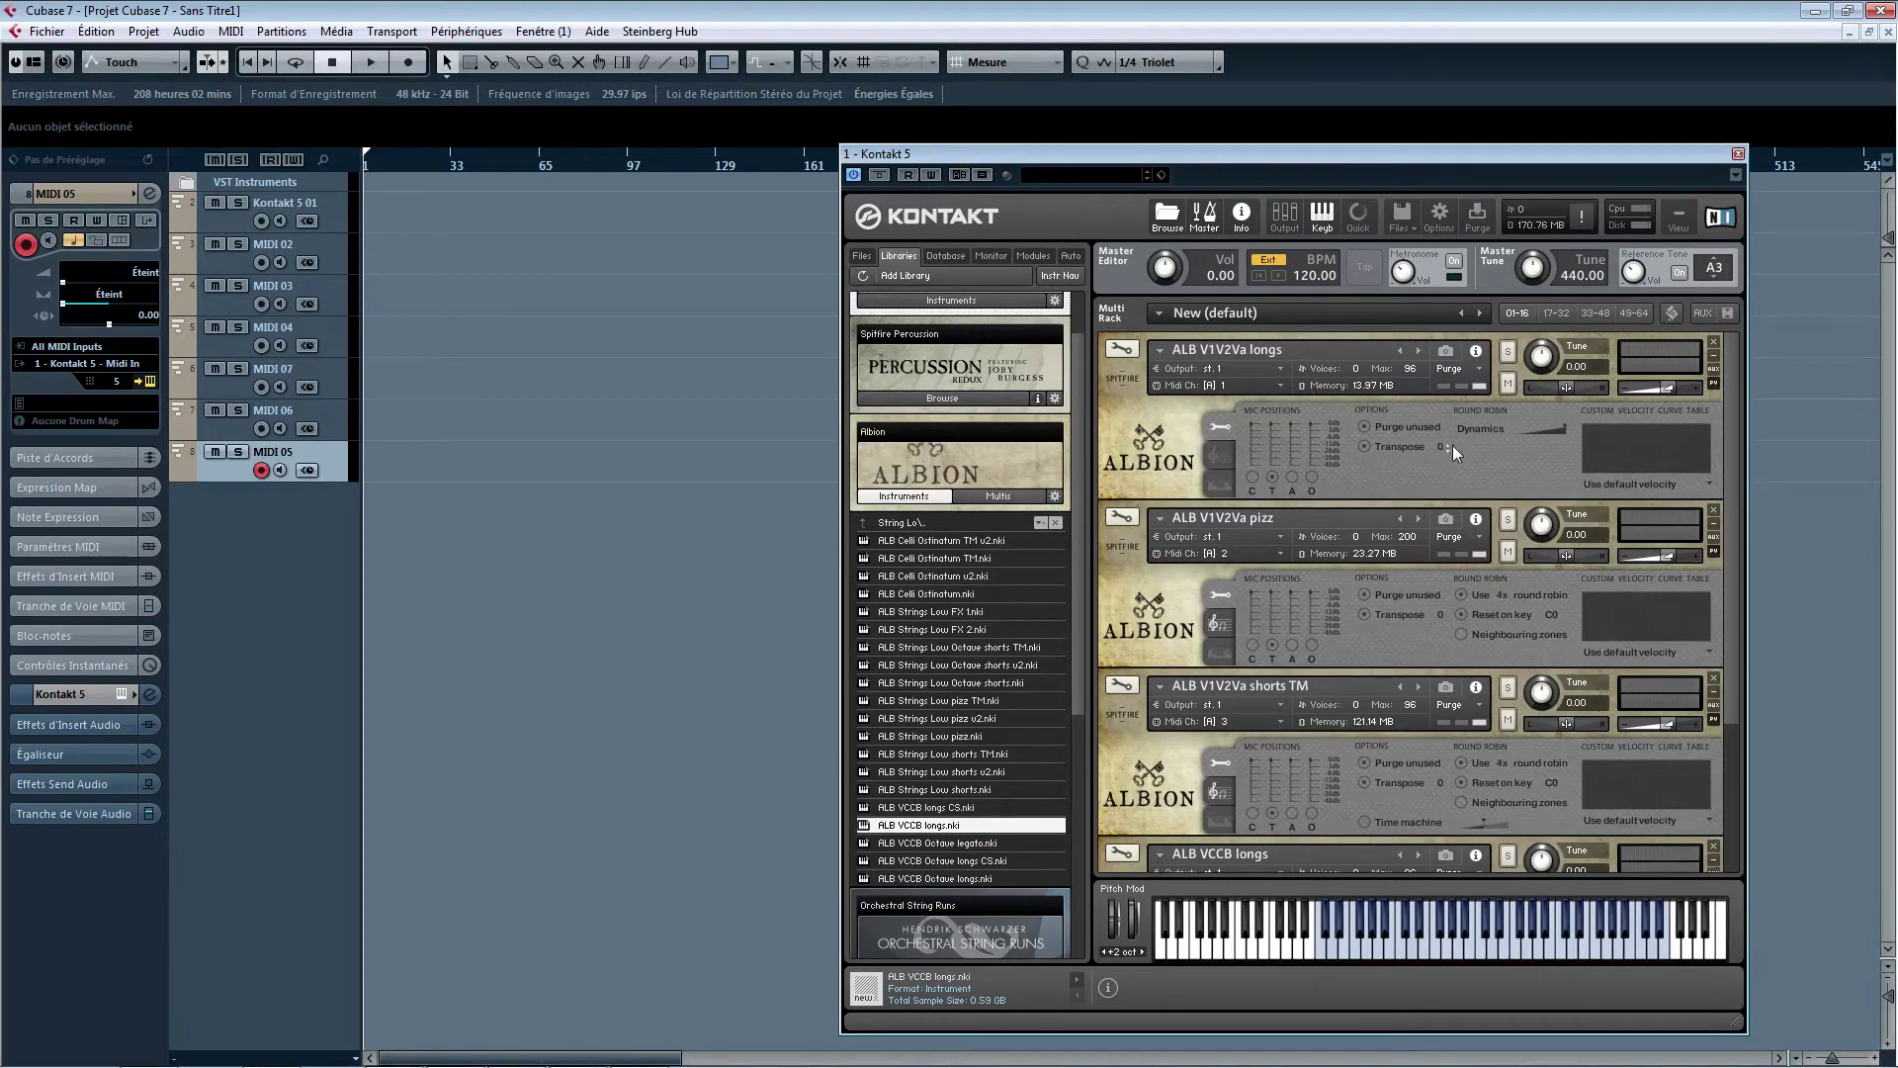
scroll(1729, 443, down, 1)
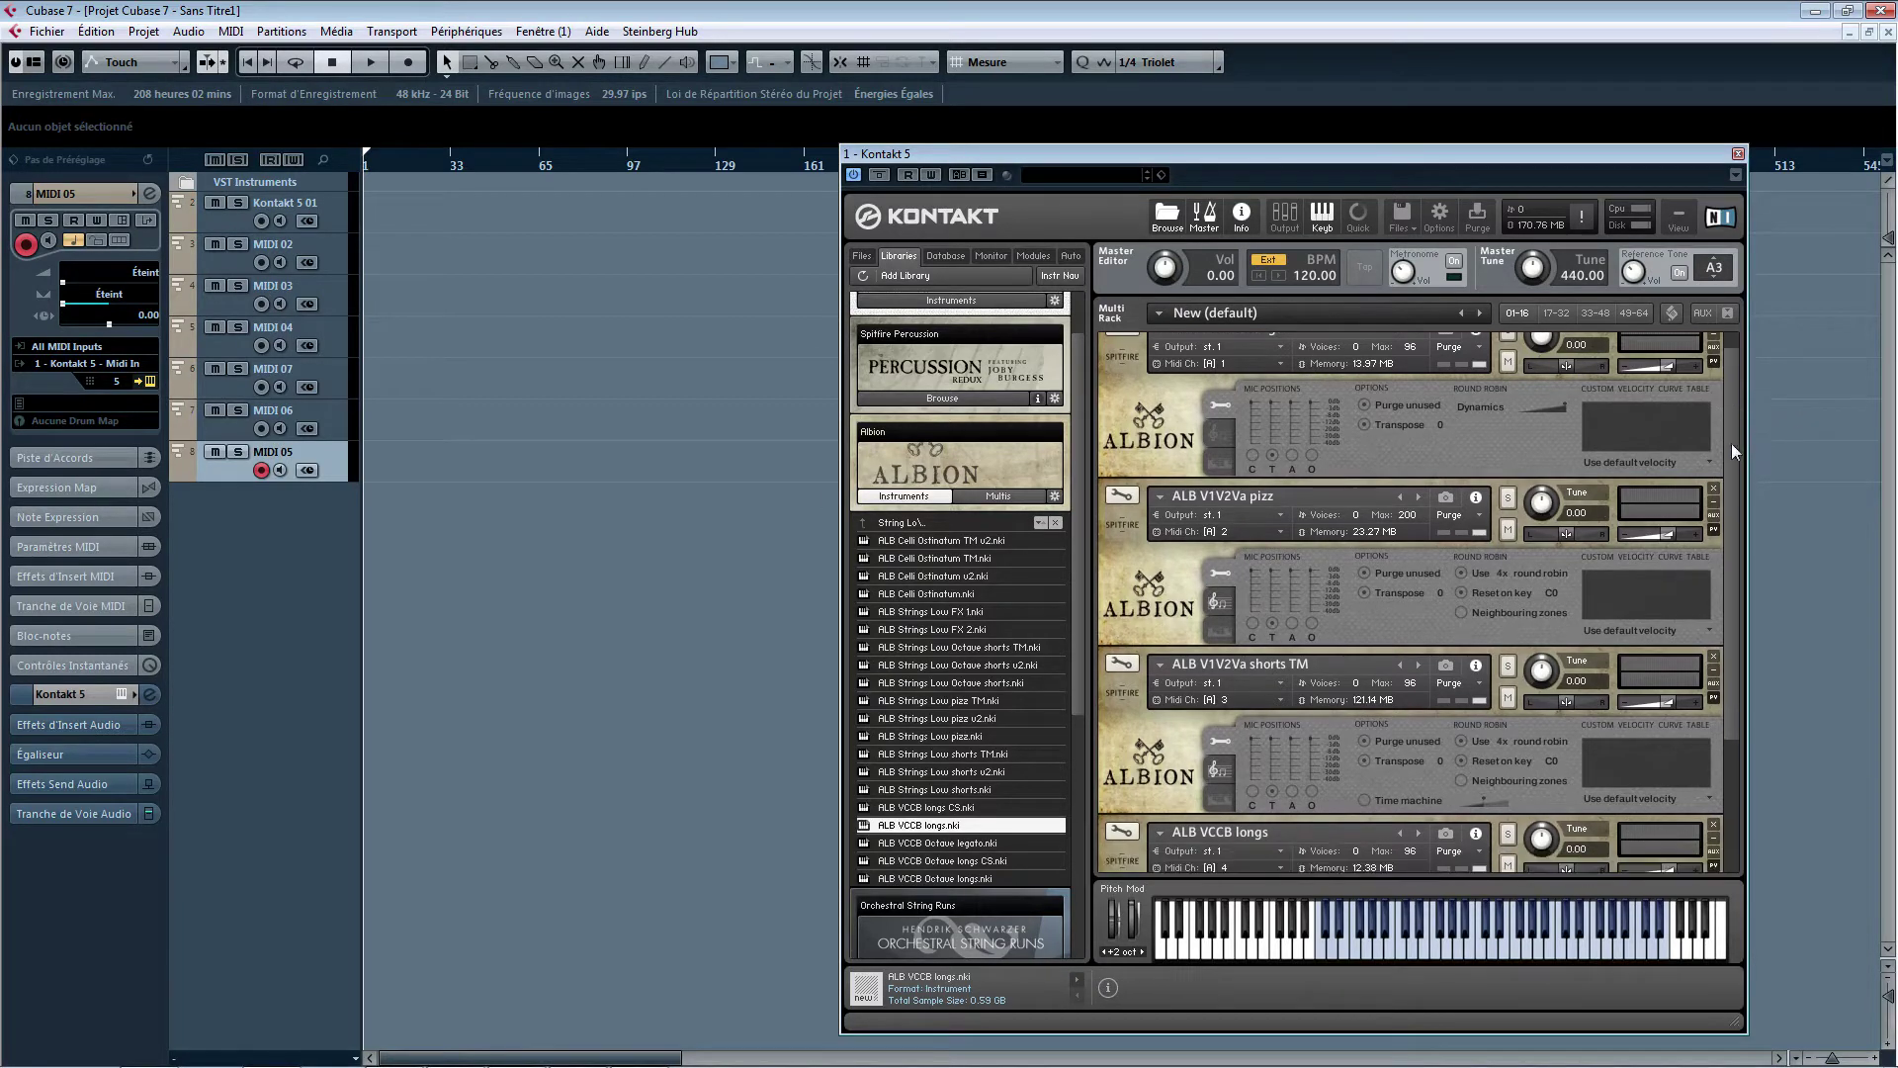
- Audition the low longs on the MIDI 04 track, checking the MIDI 05, 06 and 07 tracks too
click(224, 412)
click(221, 390)
click(217, 350)
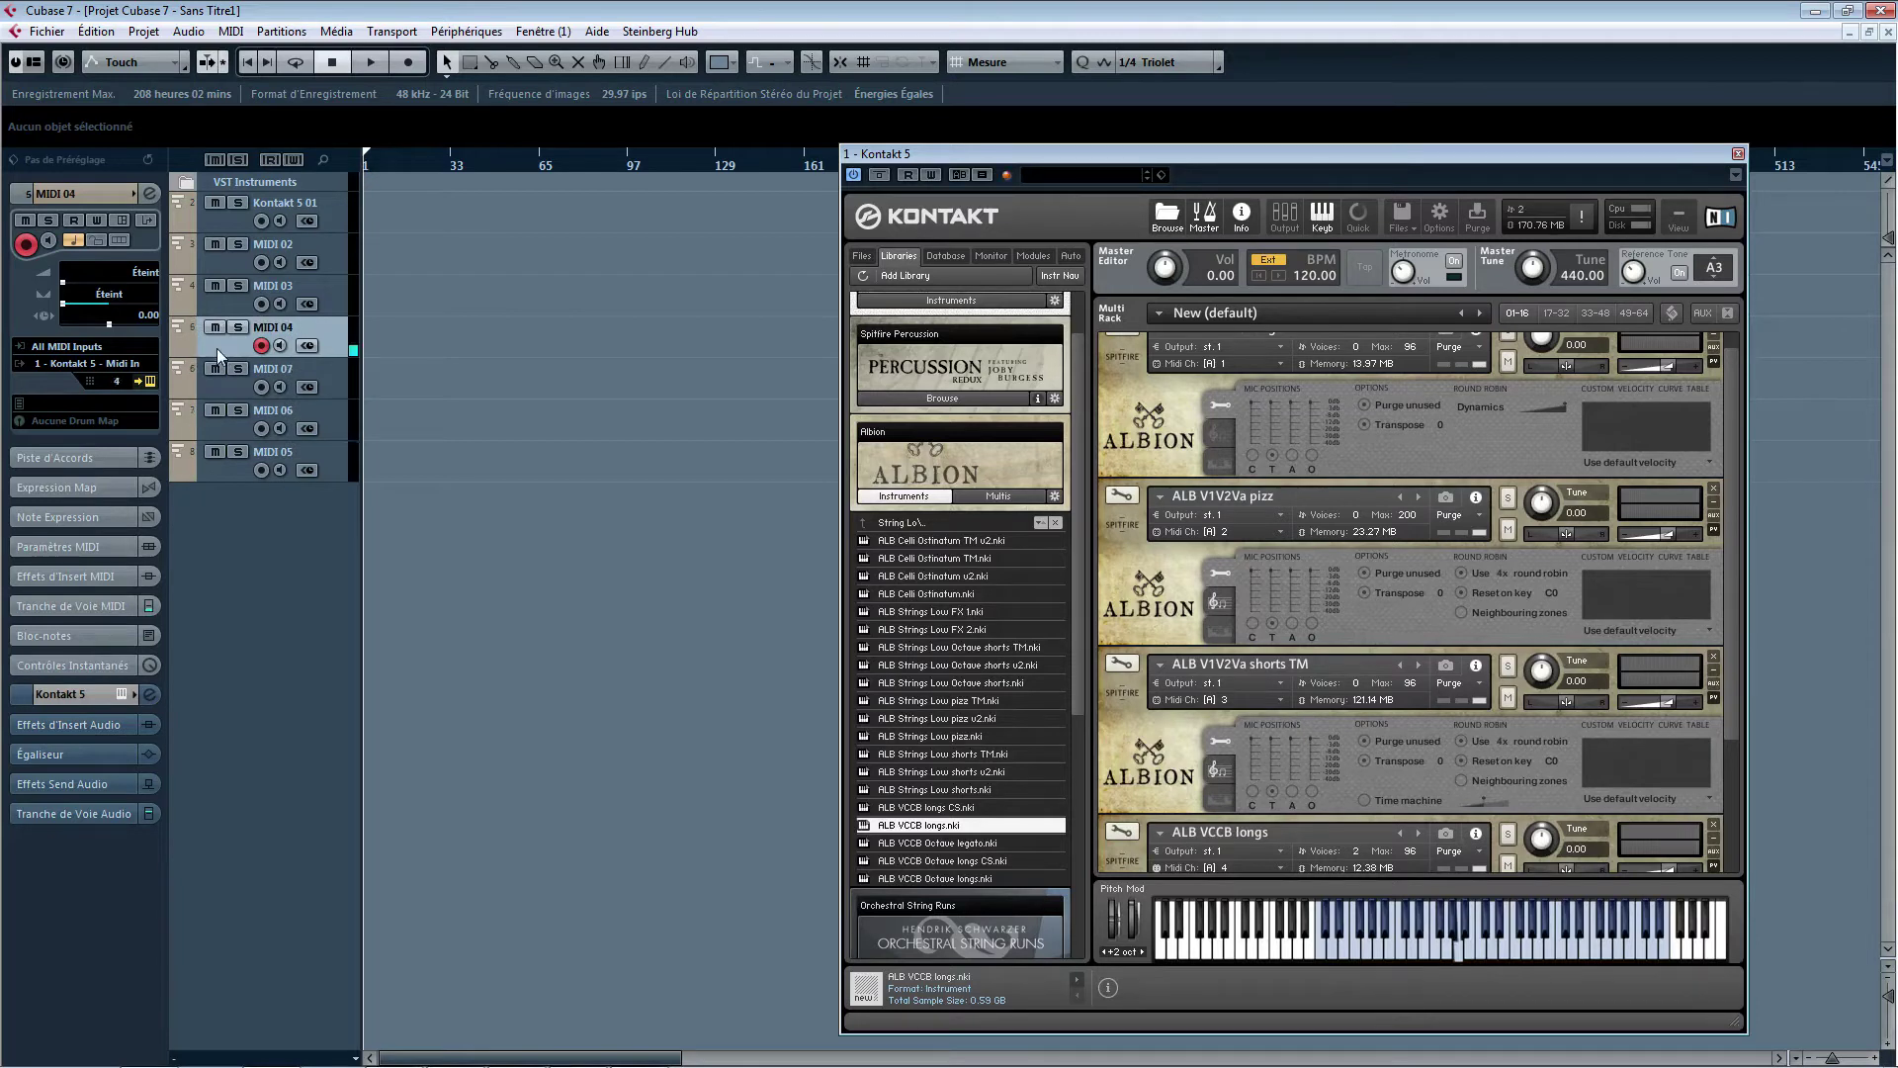
click(222, 411)
click(210, 465)
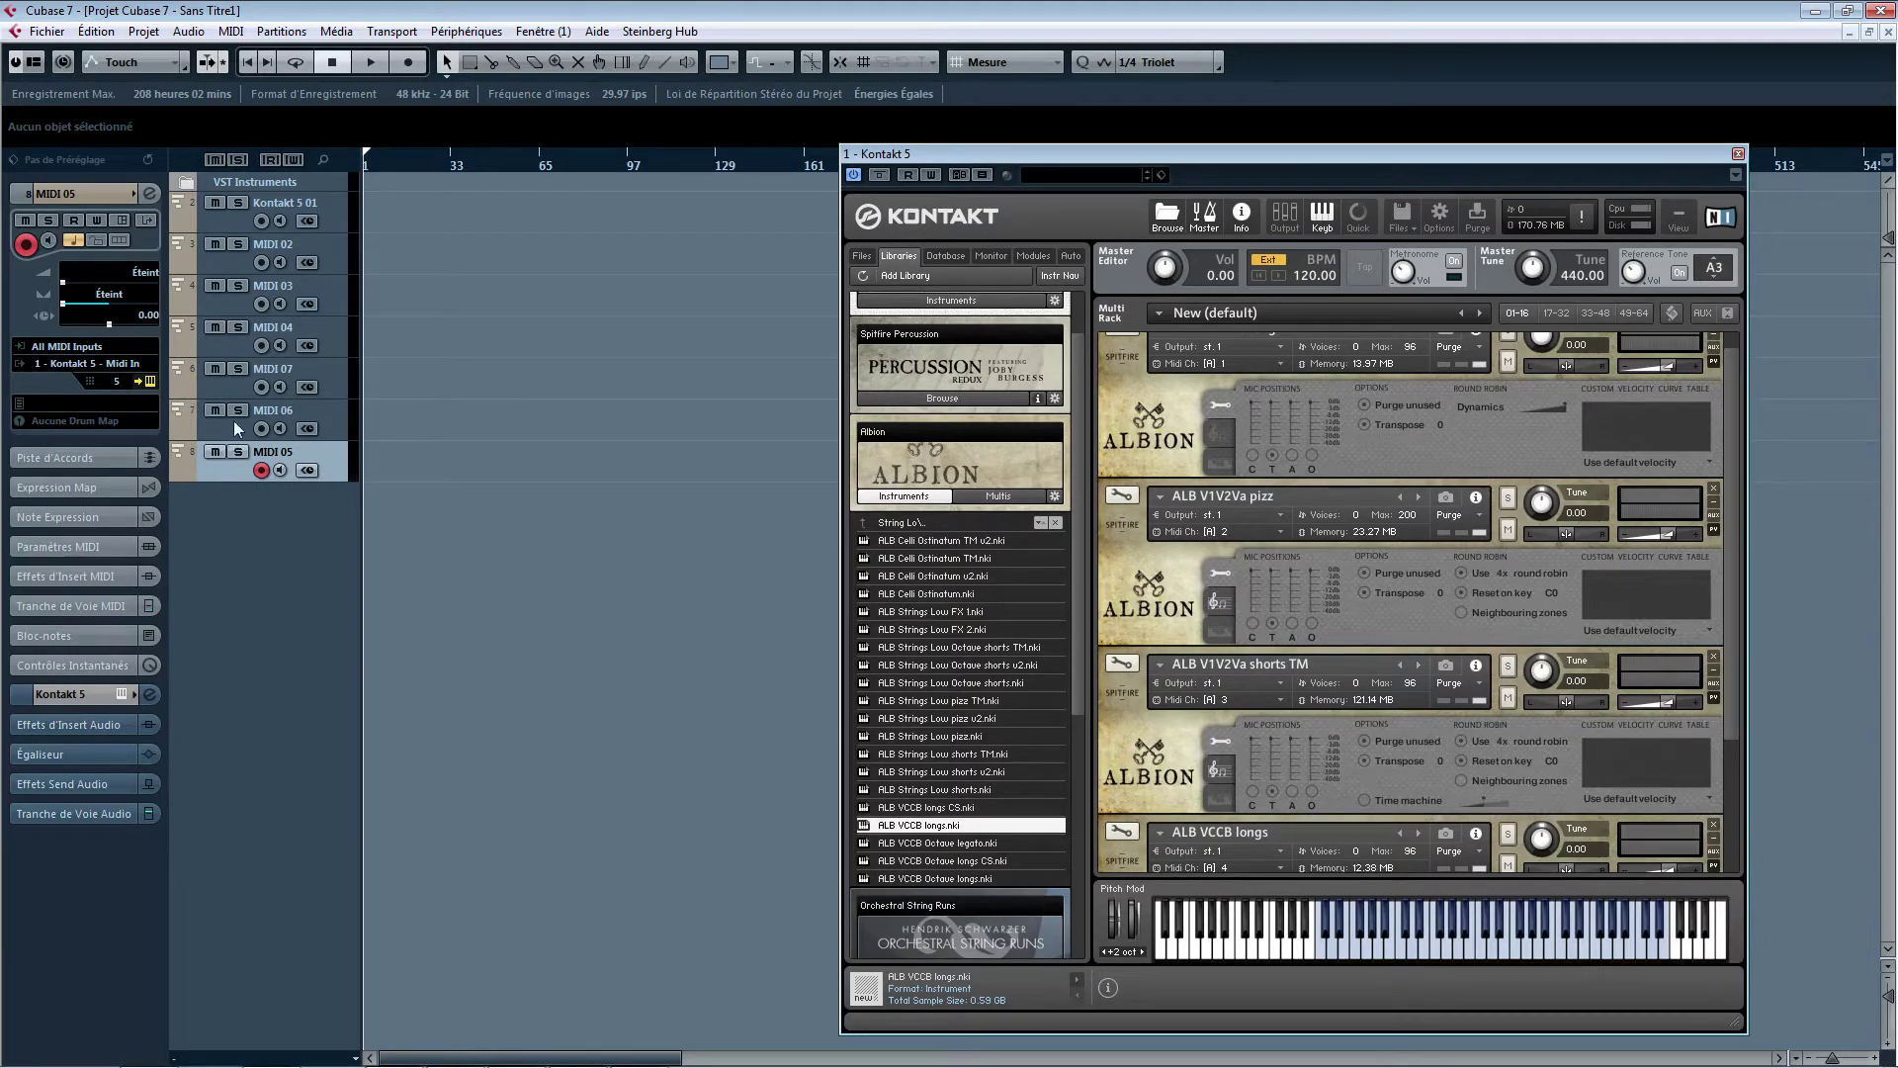
- Load ALB VCCB Octave legato and ALB Strings Low pizz into the Kontakt rack
double_click(936, 843)
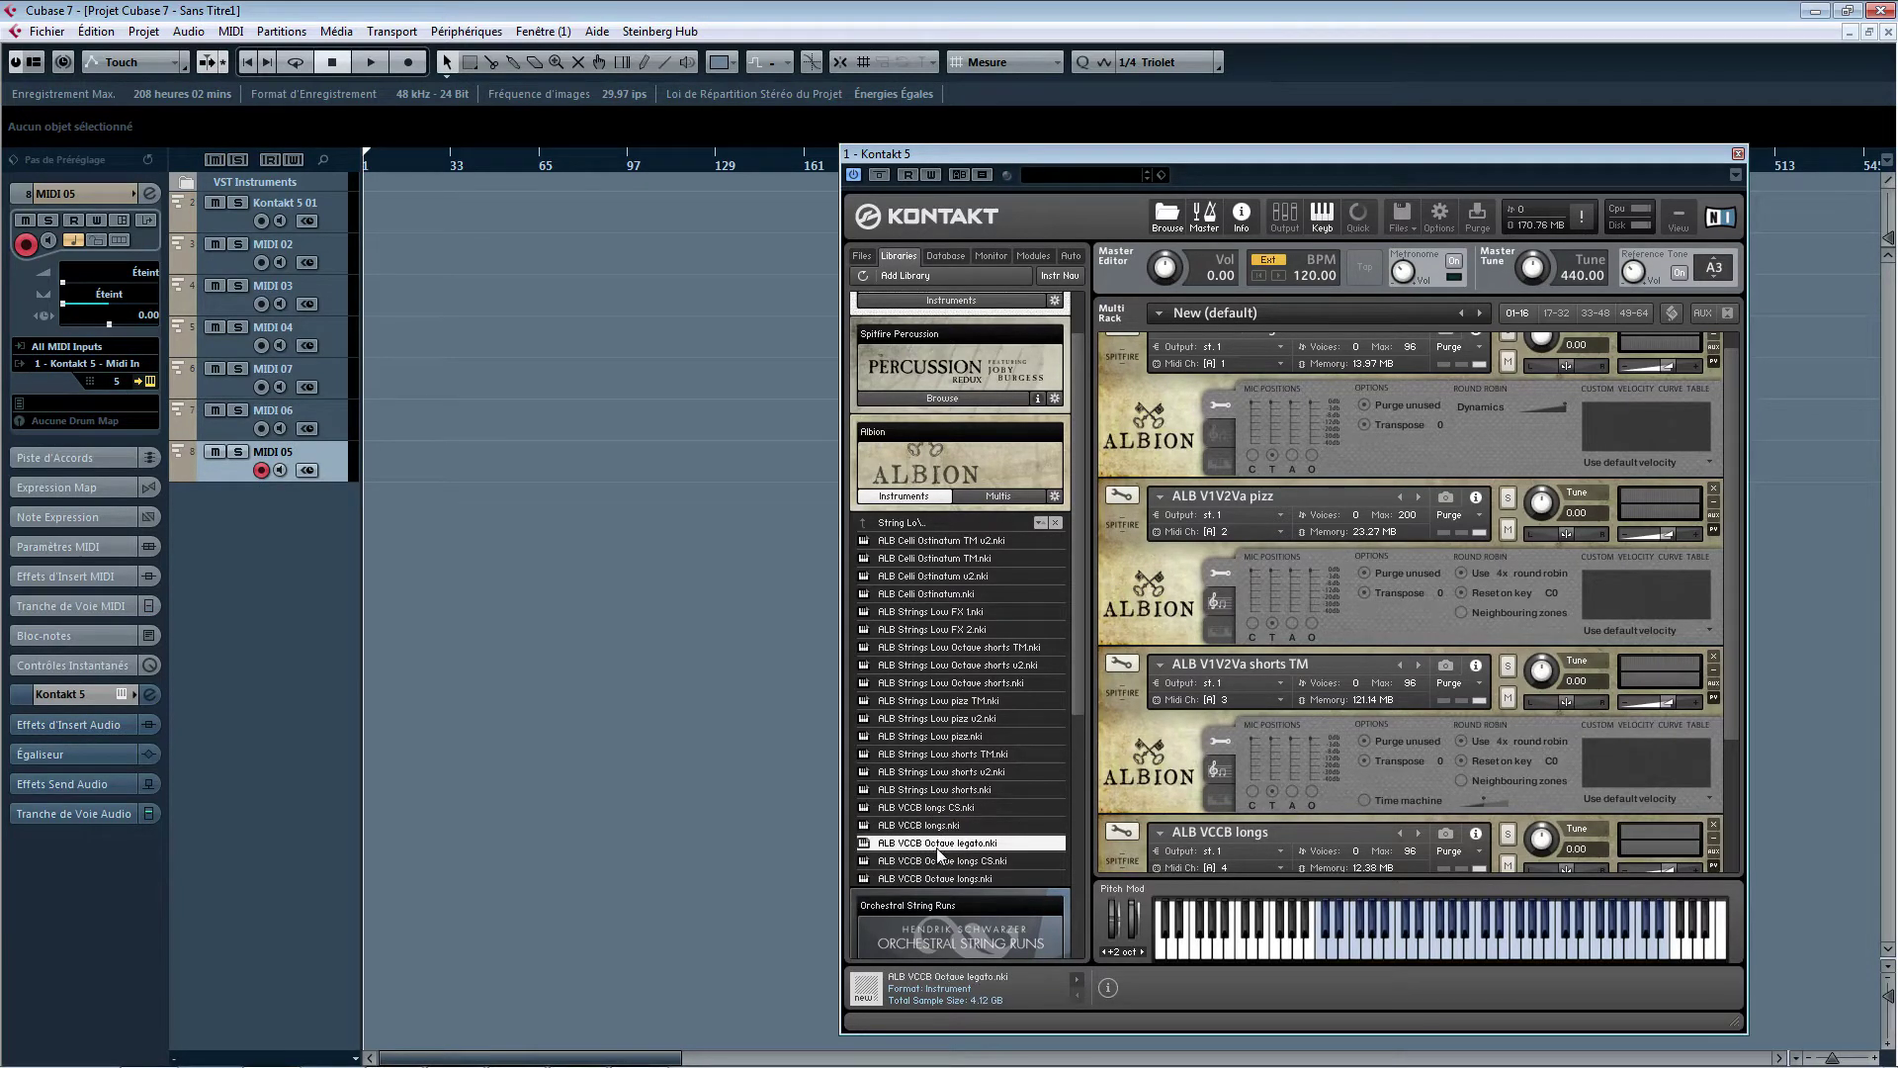
double_click(947, 737)
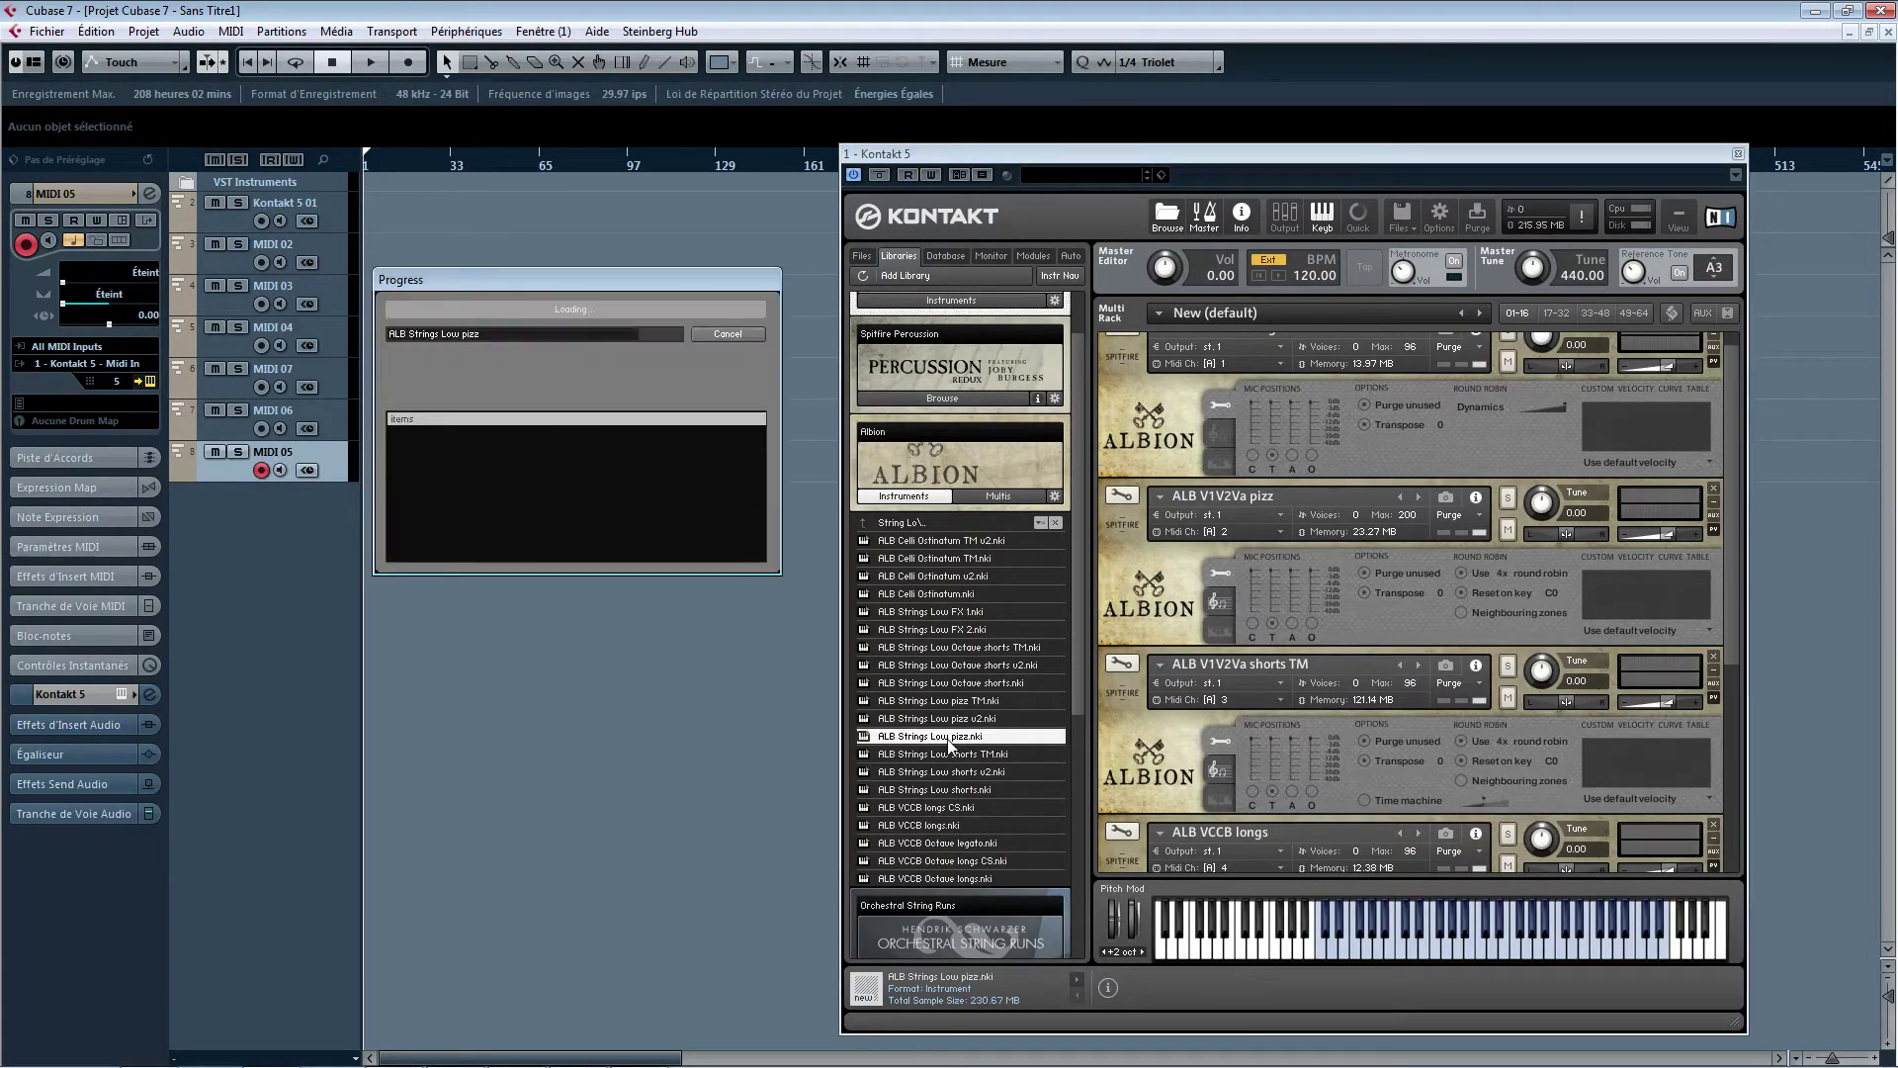
- Select the MIDI 06, MIDI 05, MIDI 07 and MIDI 04 tracks in turn to audition the low string sounds
click(215, 433)
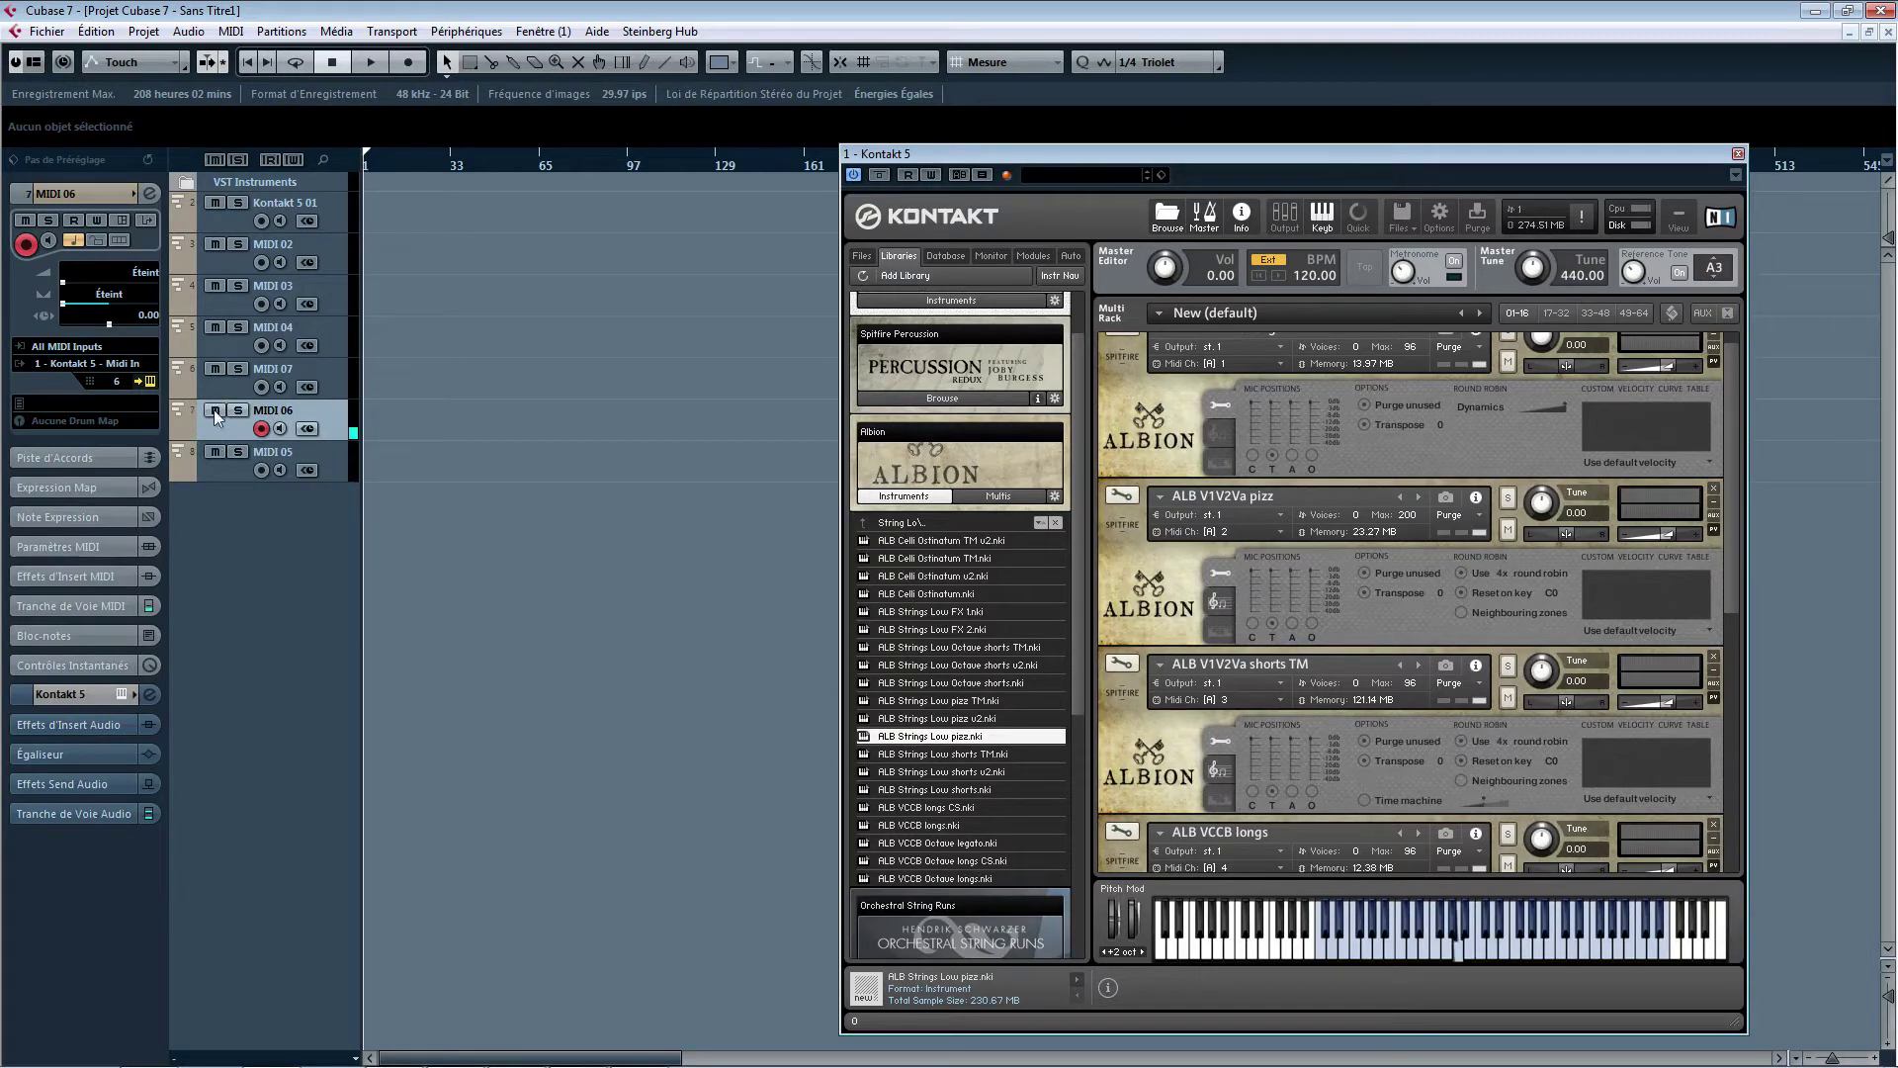
click(222, 475)
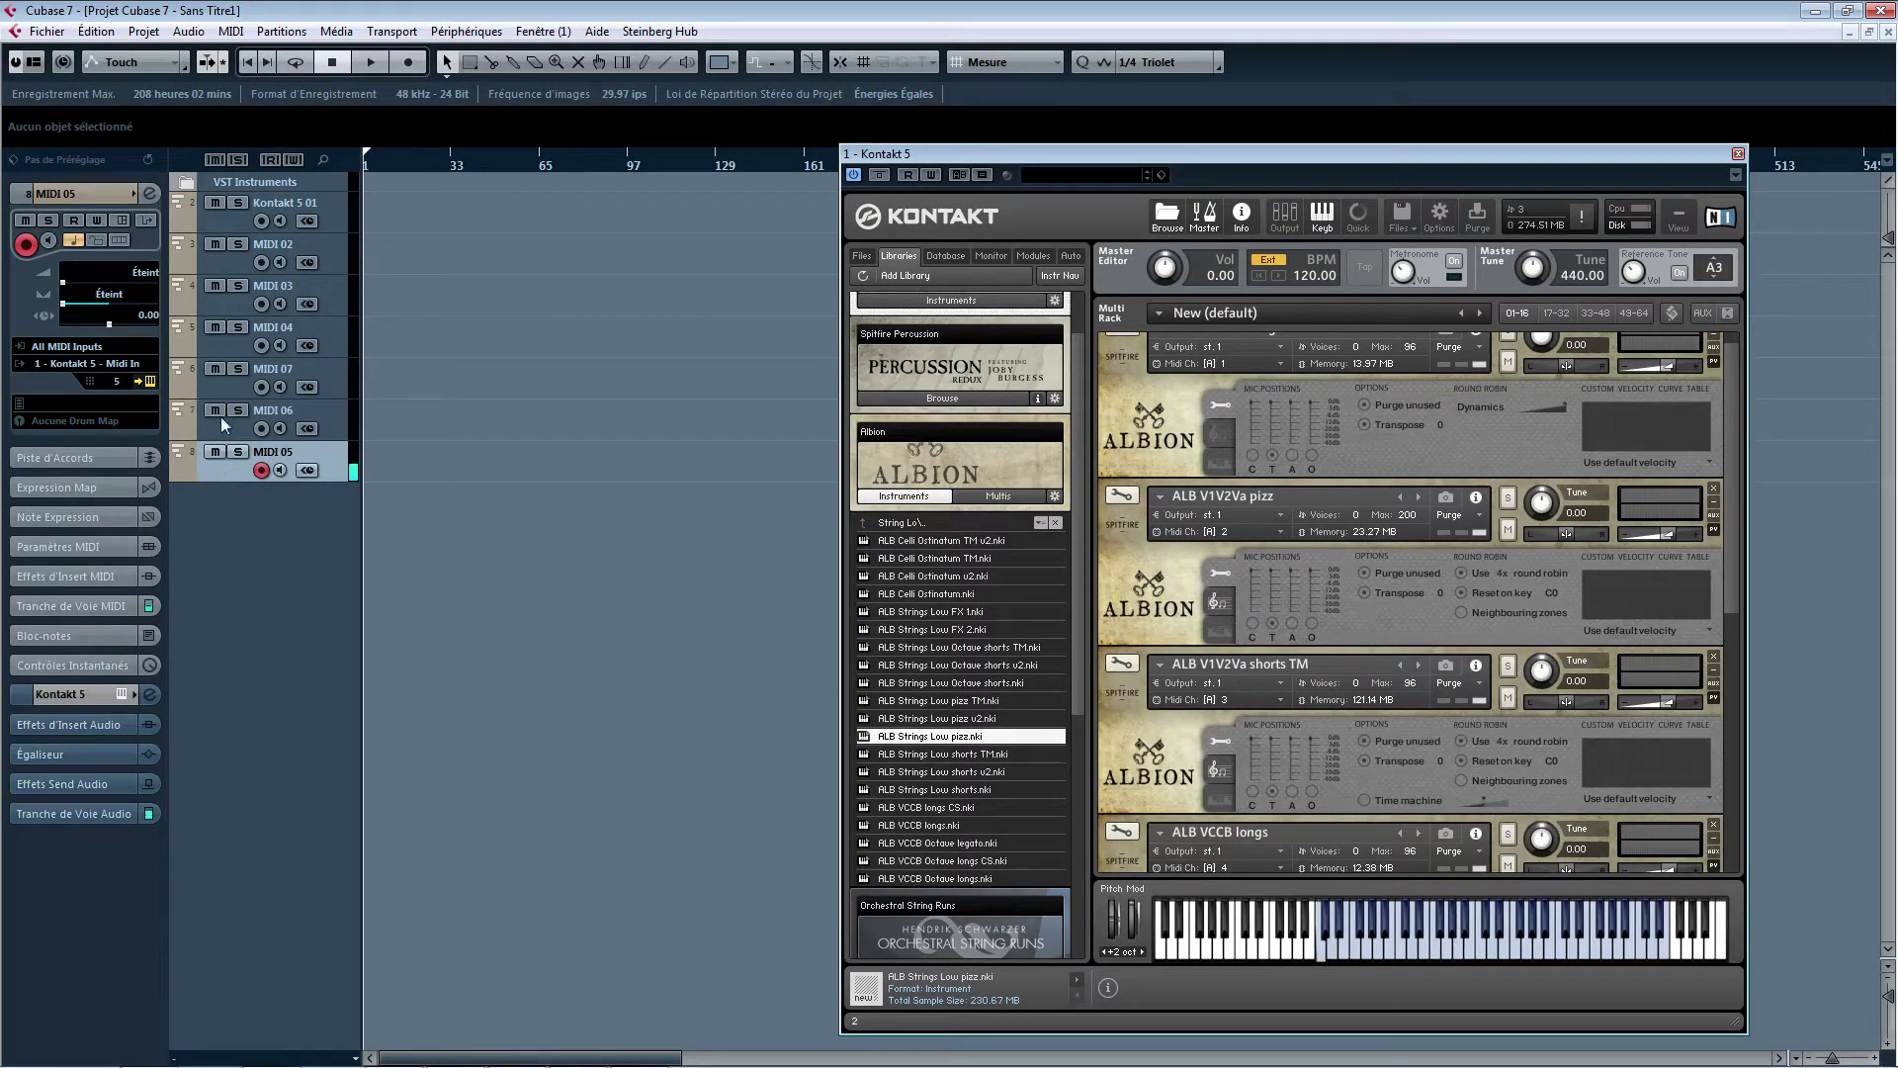
click(222, 388)
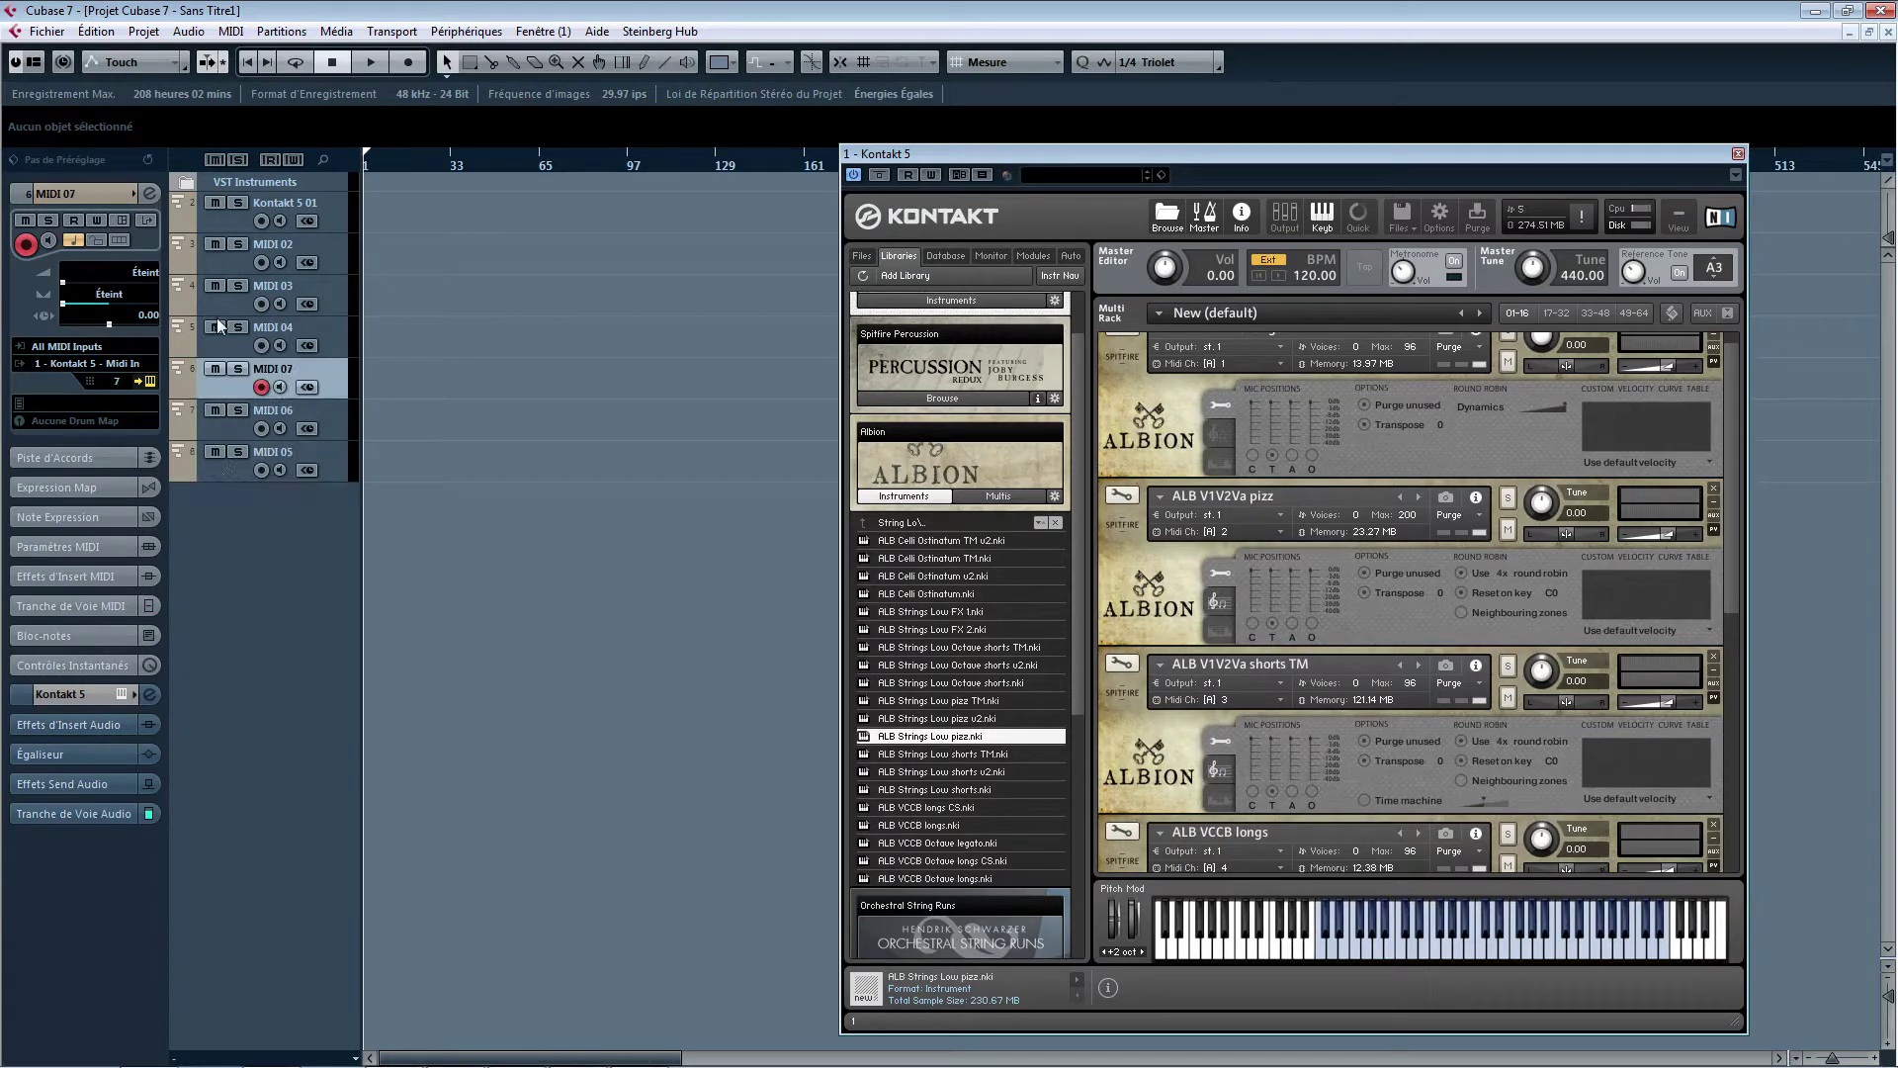
click(222, 344)
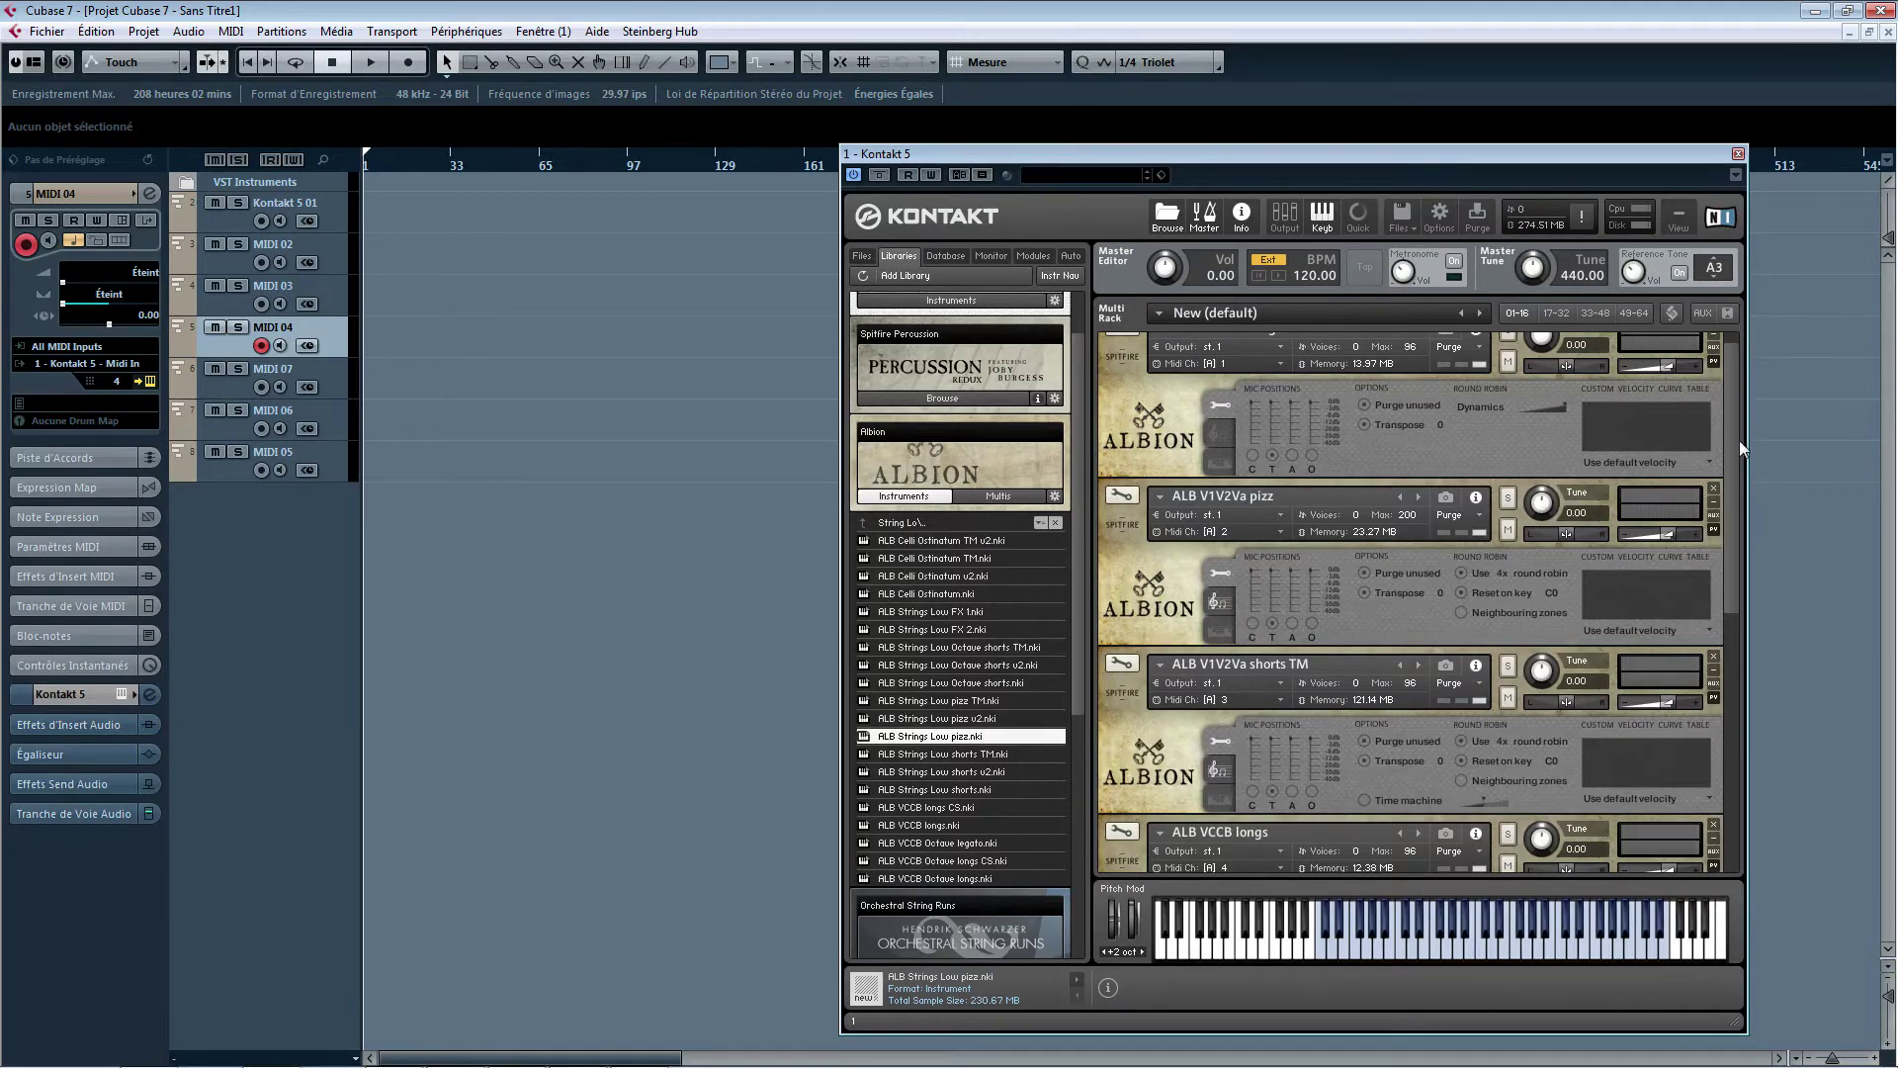
scroll(1733, 441, up, 1)
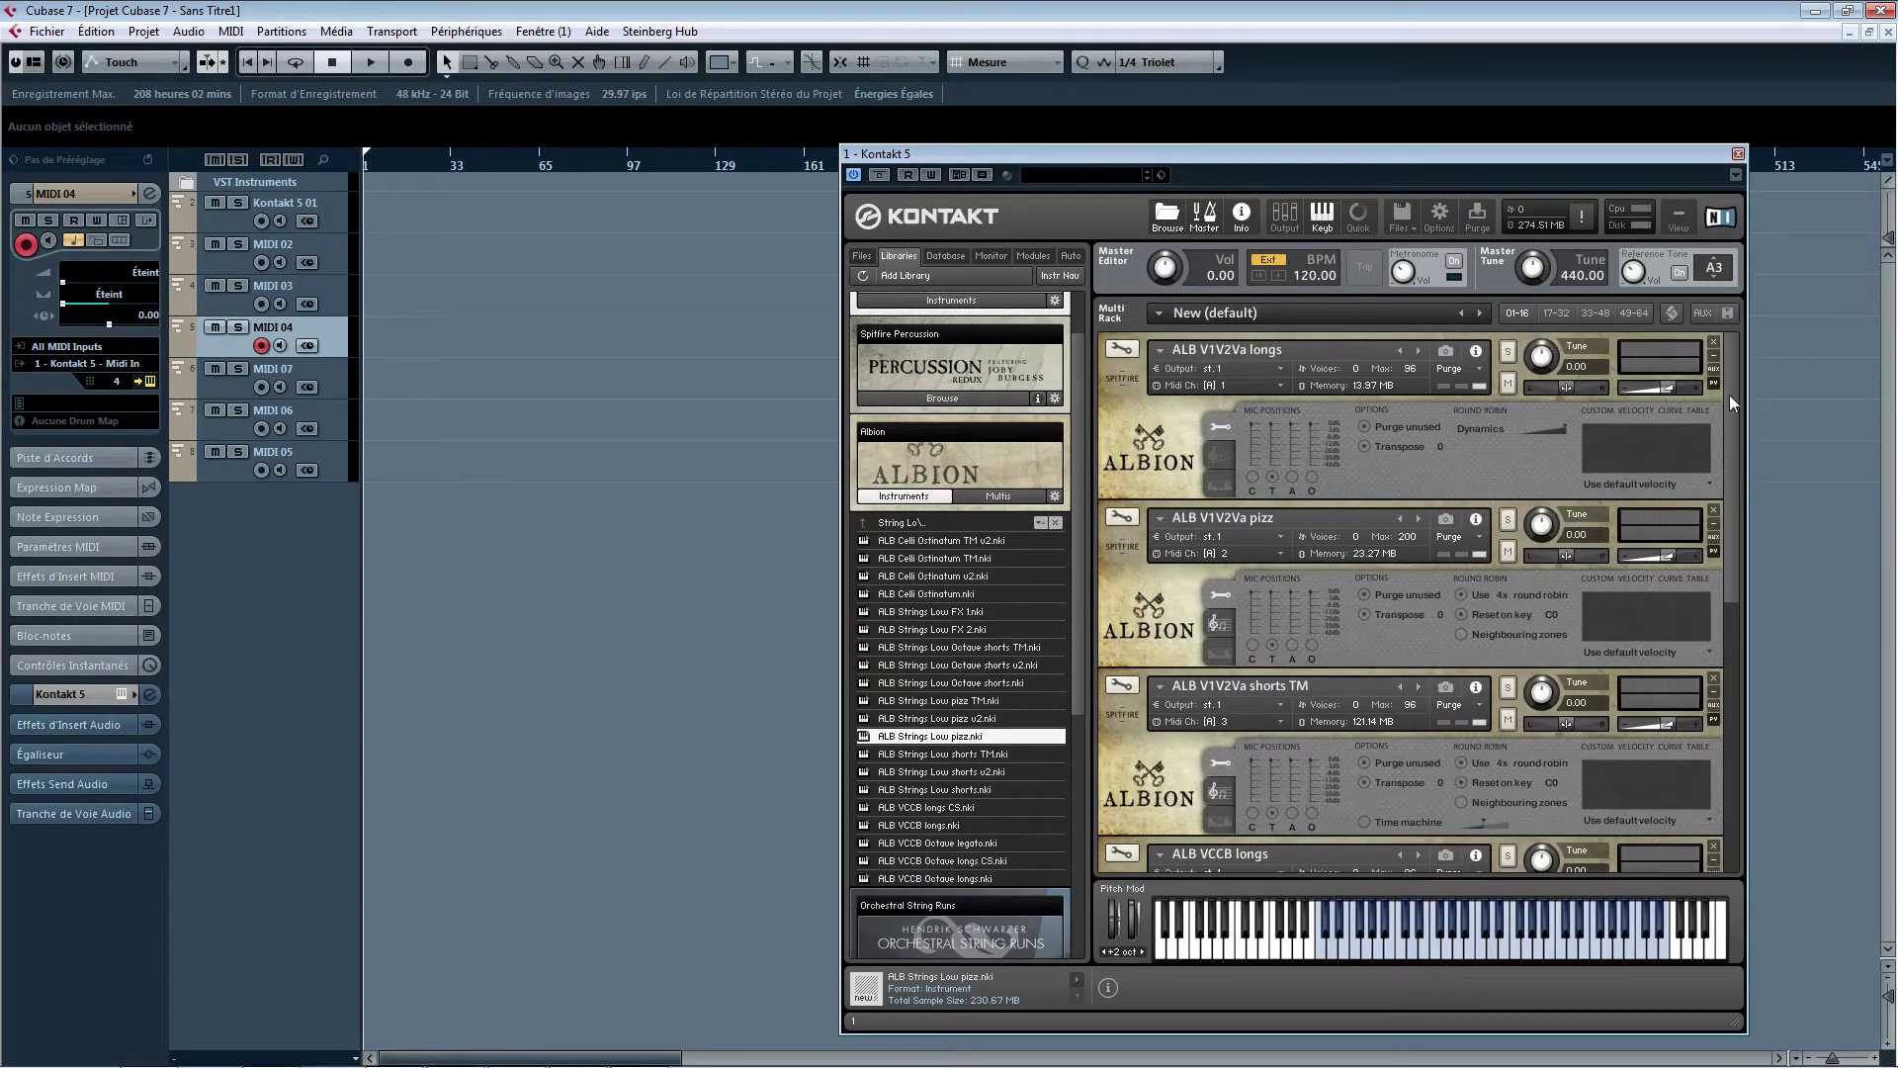
- Rename the Kontakt 5 01 track as "strings high sustain"
click(278, 201)
click(280, 246)
click(279, 290)
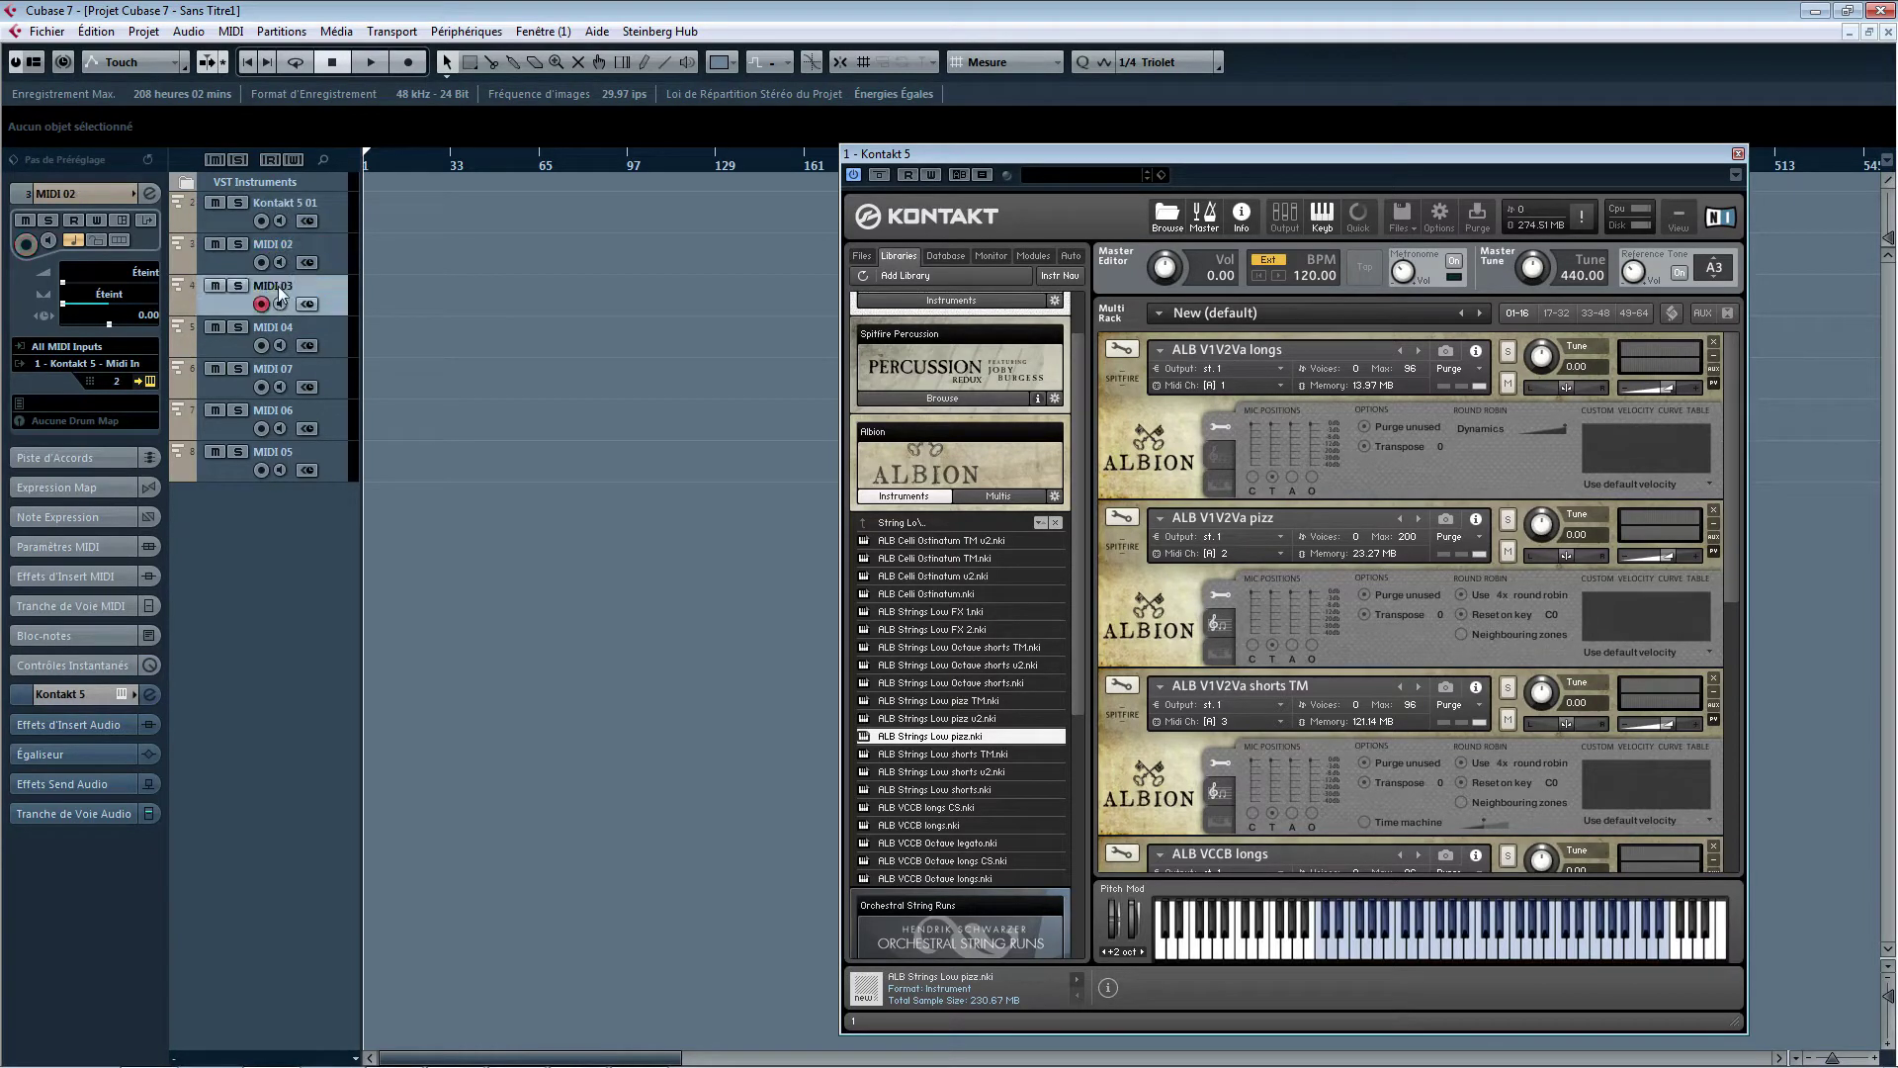
double_click(275, 286)
double_click(267, 200)
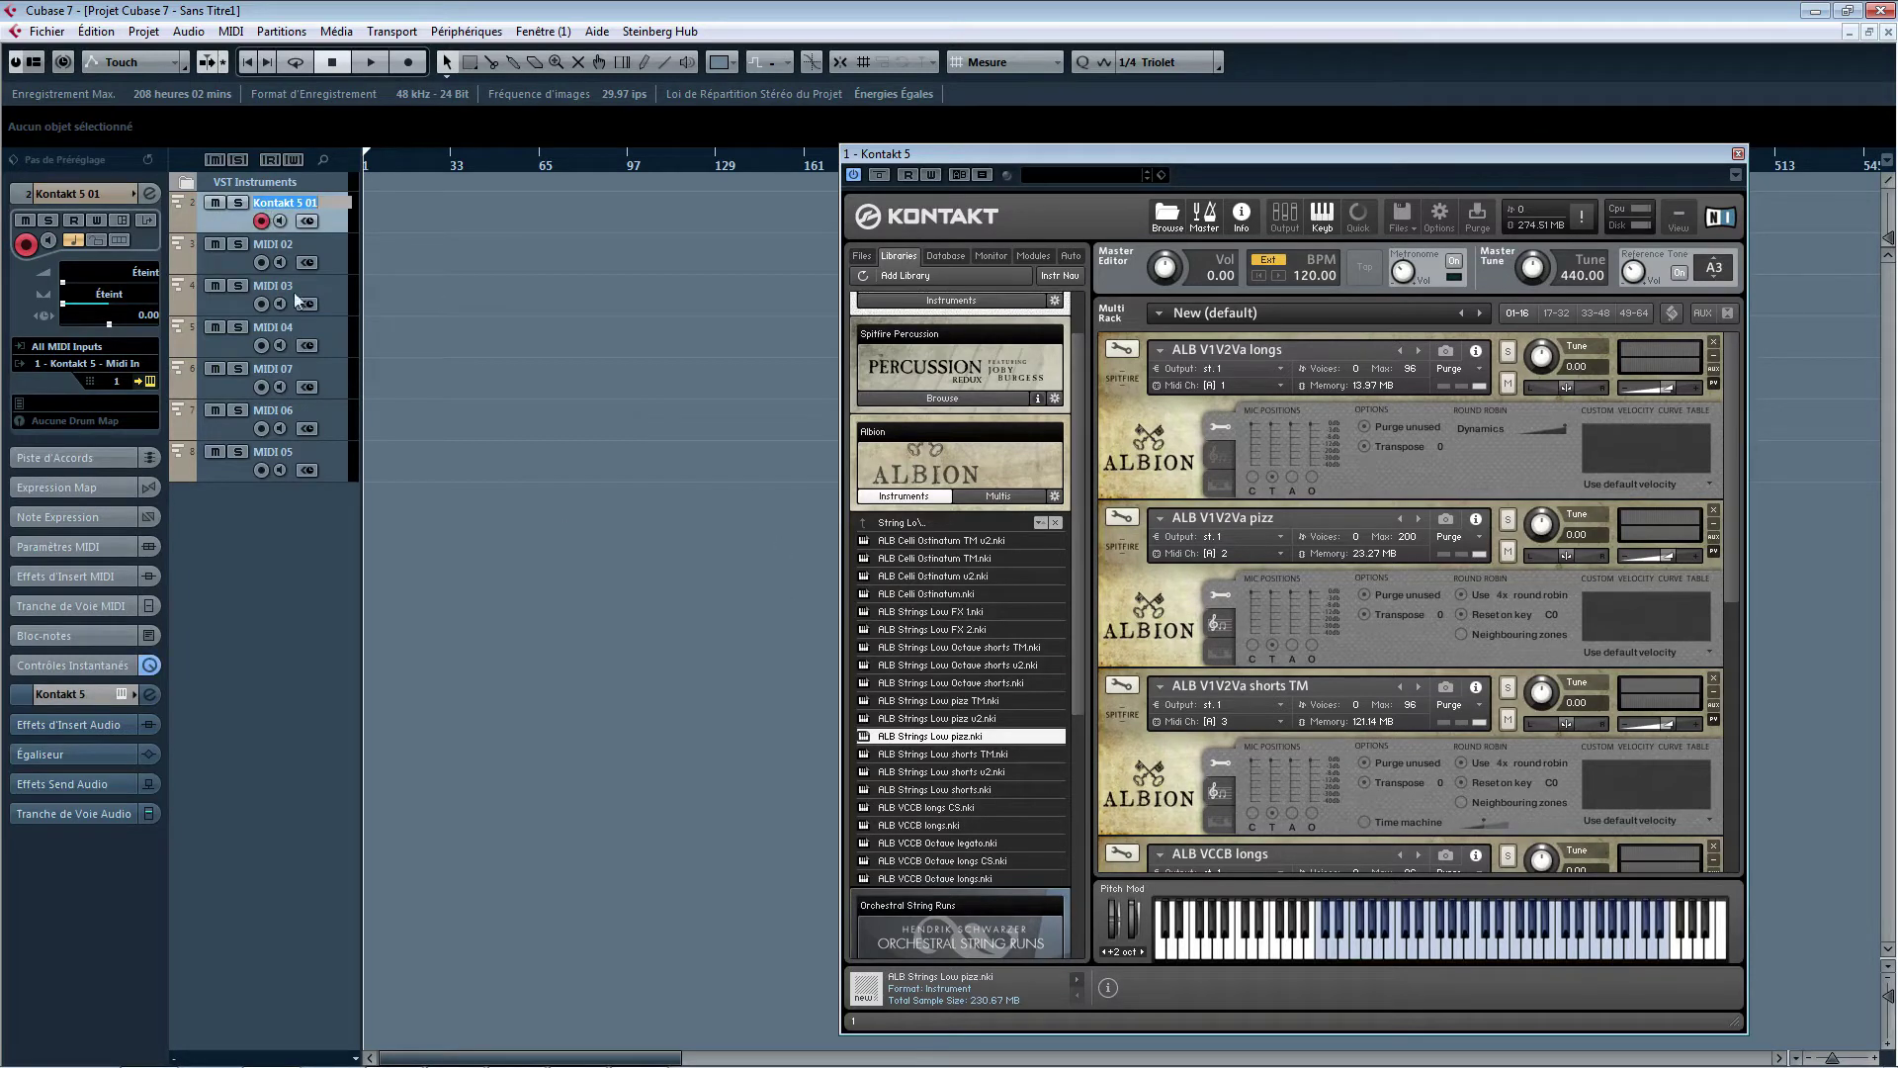
key(Tab)
click(288, 204)
double_click(282, 204)
text(s)
text(tring)
text(s high s)
text(us)
text(tains)
key(Return)
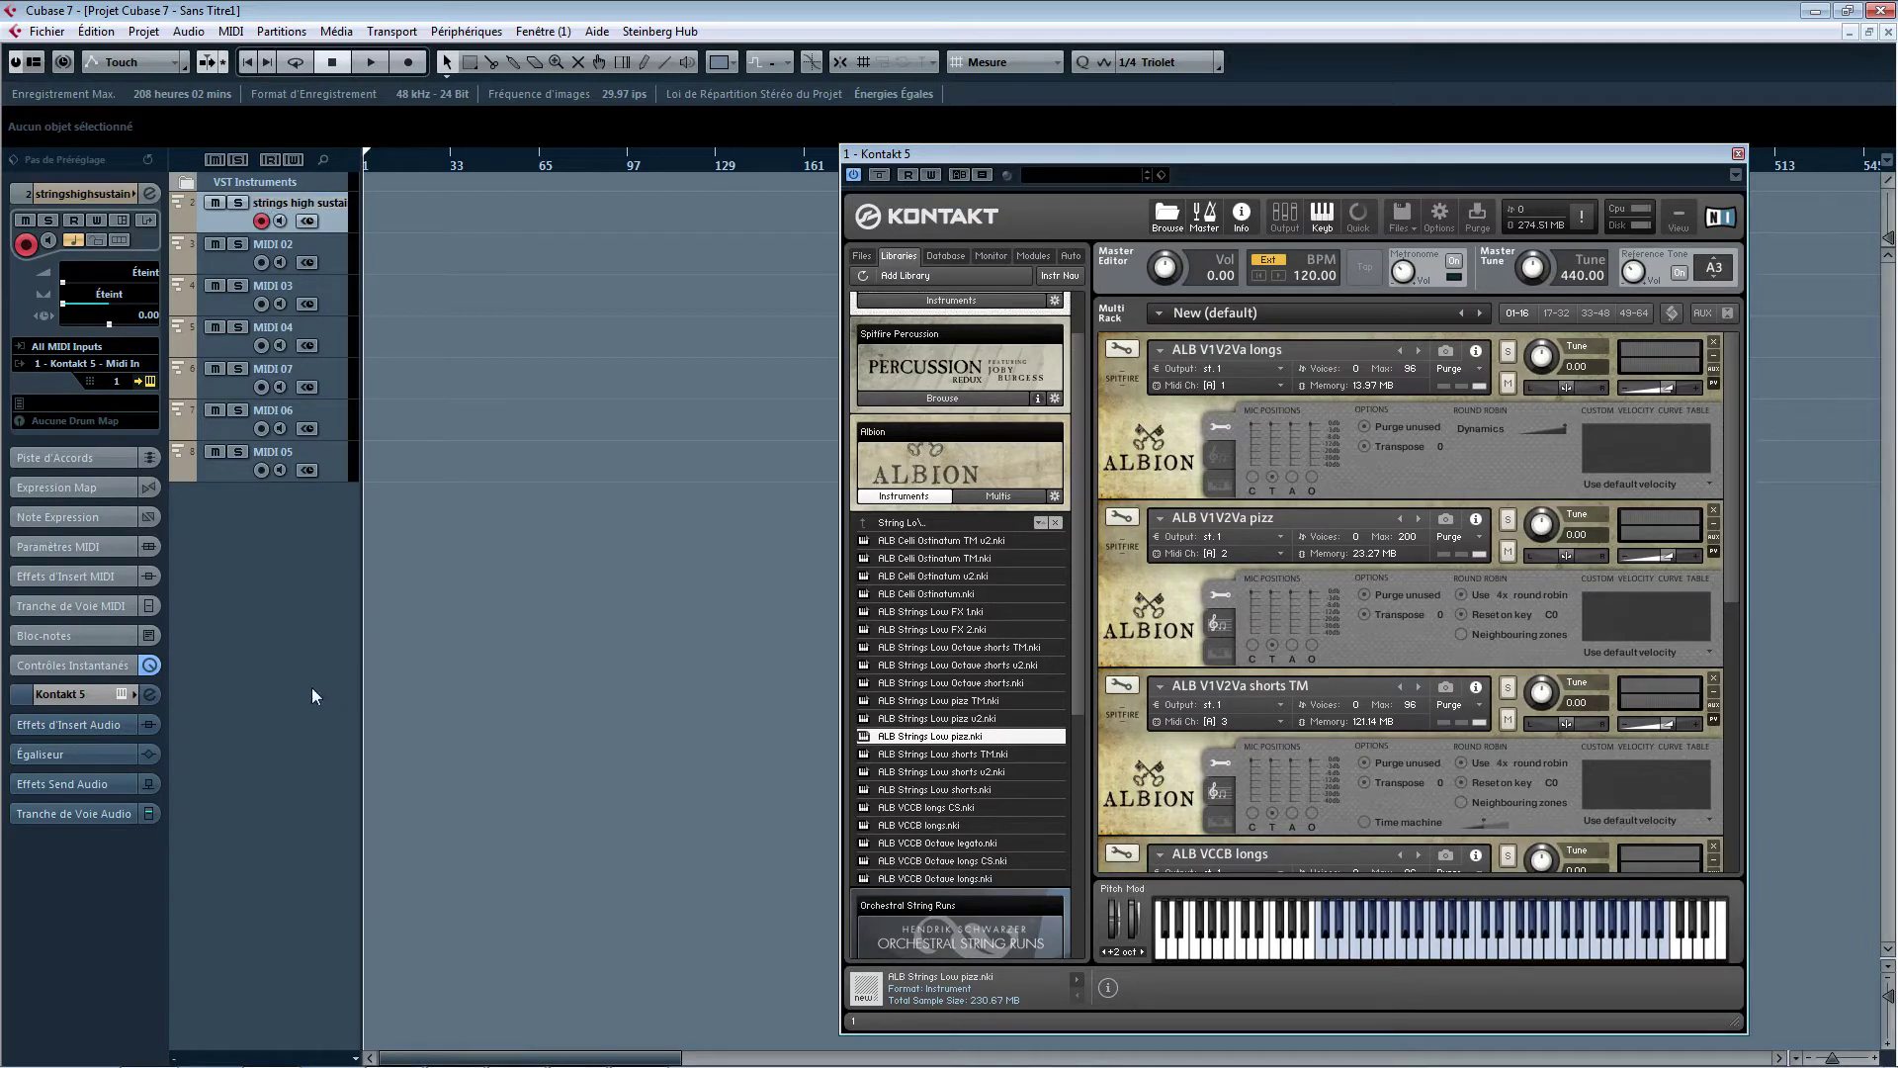
- Rename the MIDI 02 track as "High Pizz" and the MIDI 03 track as "High SHort"
click(281, 245)
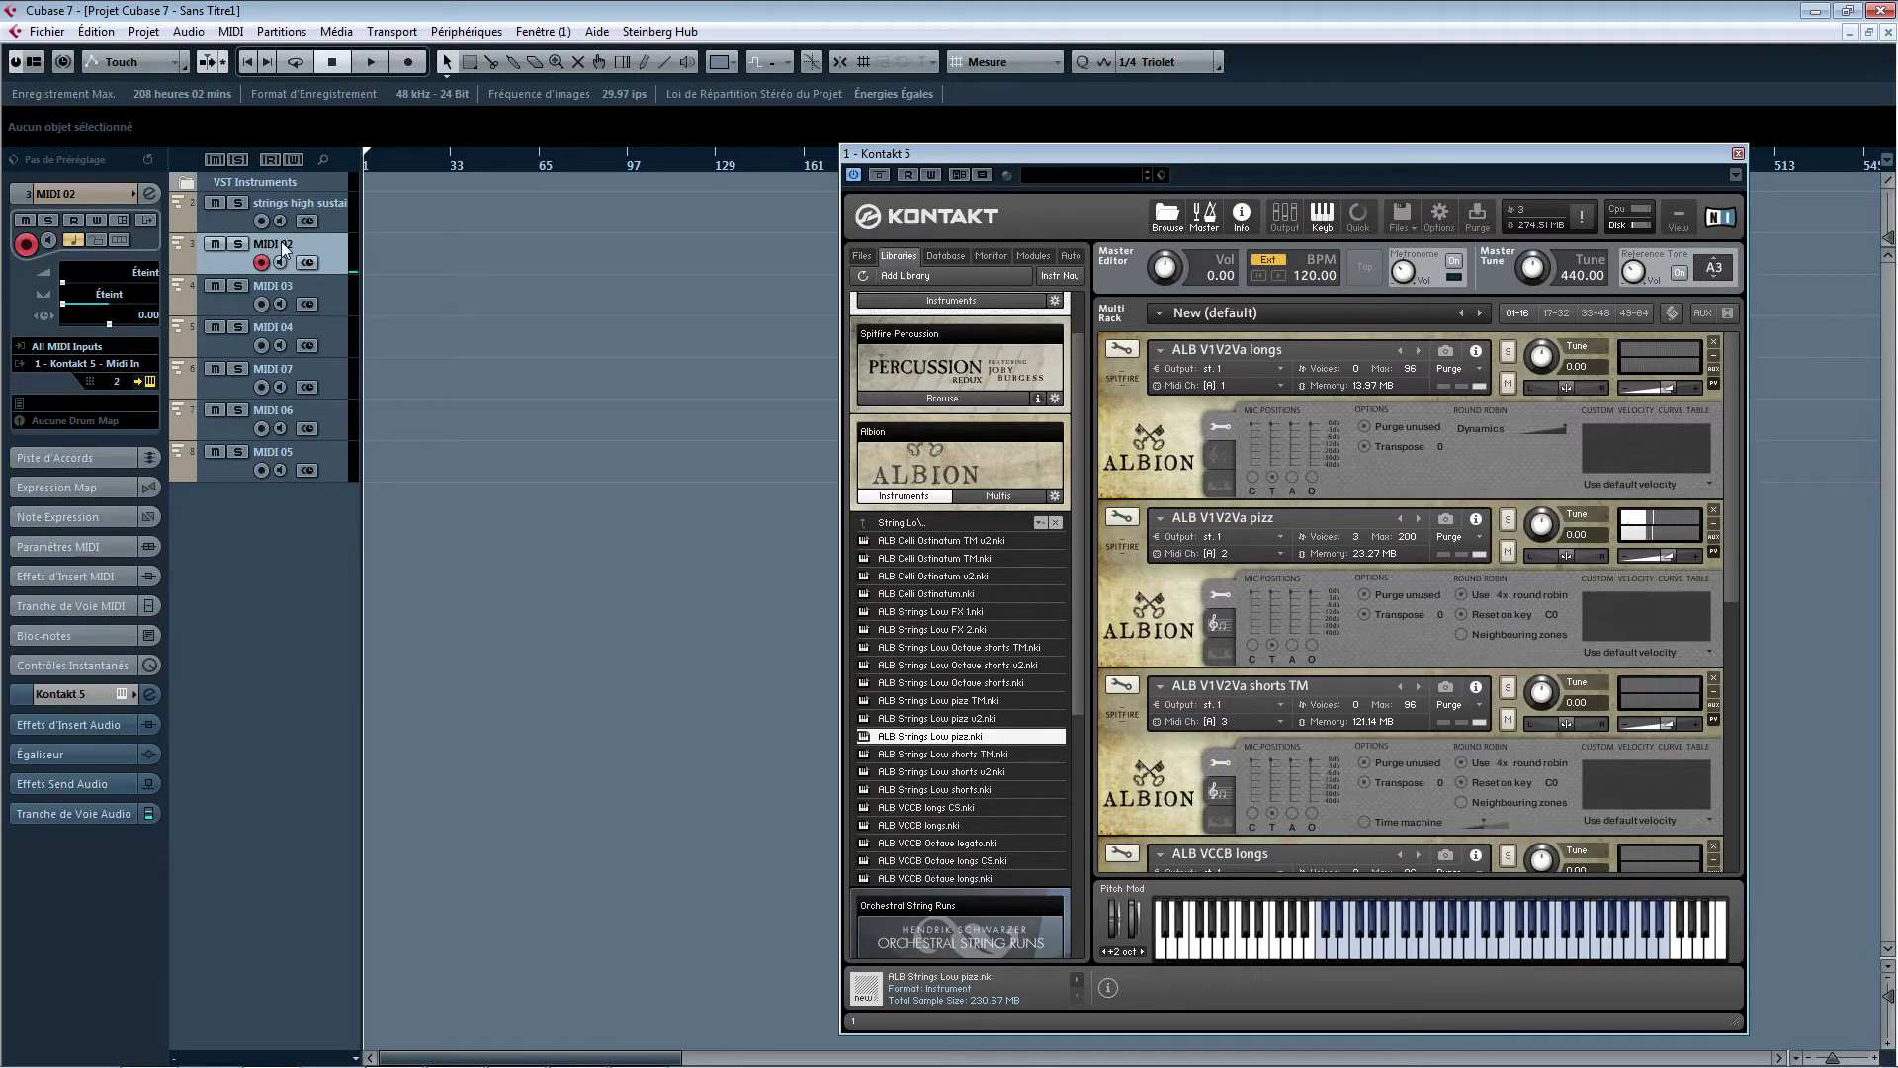
double_click(281, 245)
text(High Pizz)
key(Return)
click(284, 290)
double_click(263, 289)
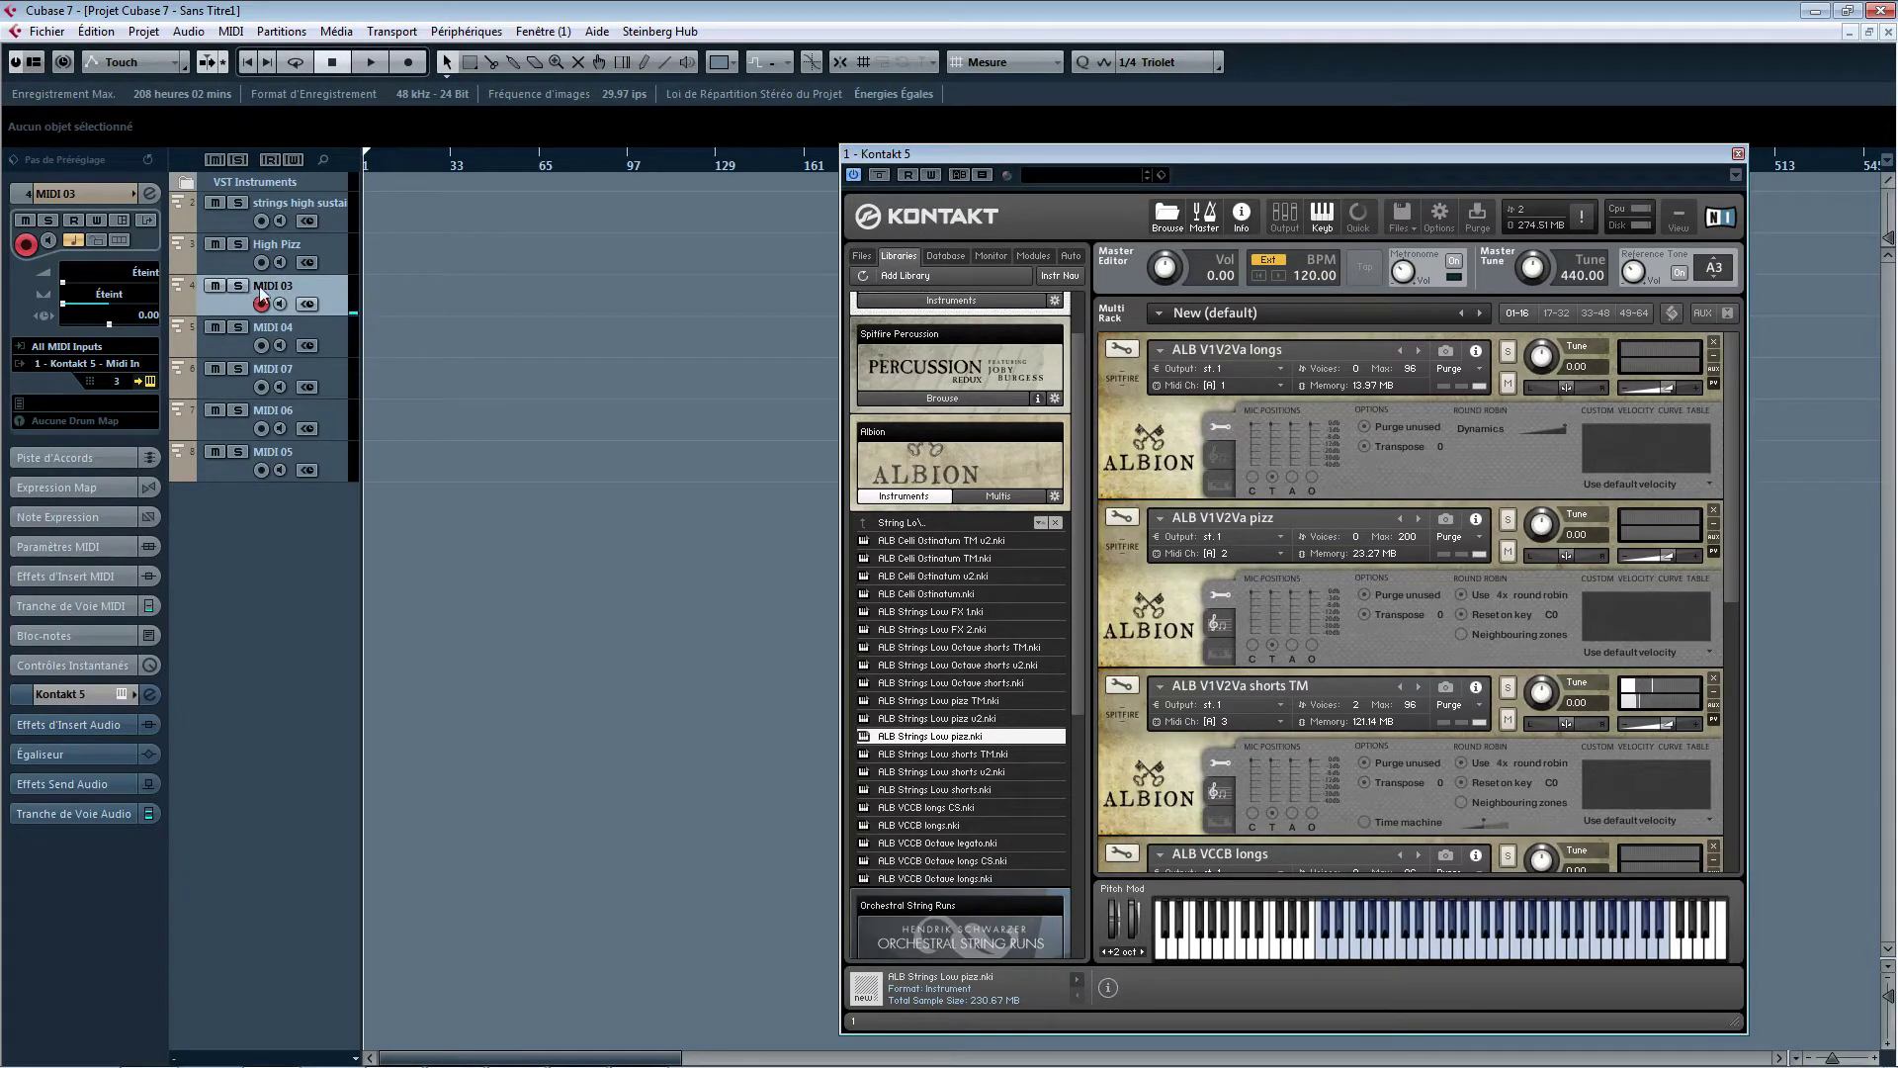
text(High SHort)
- Rename the MIDI 04 track as "Low Sus" and delete the unused MIDI 07 track
double_click(269, 326)
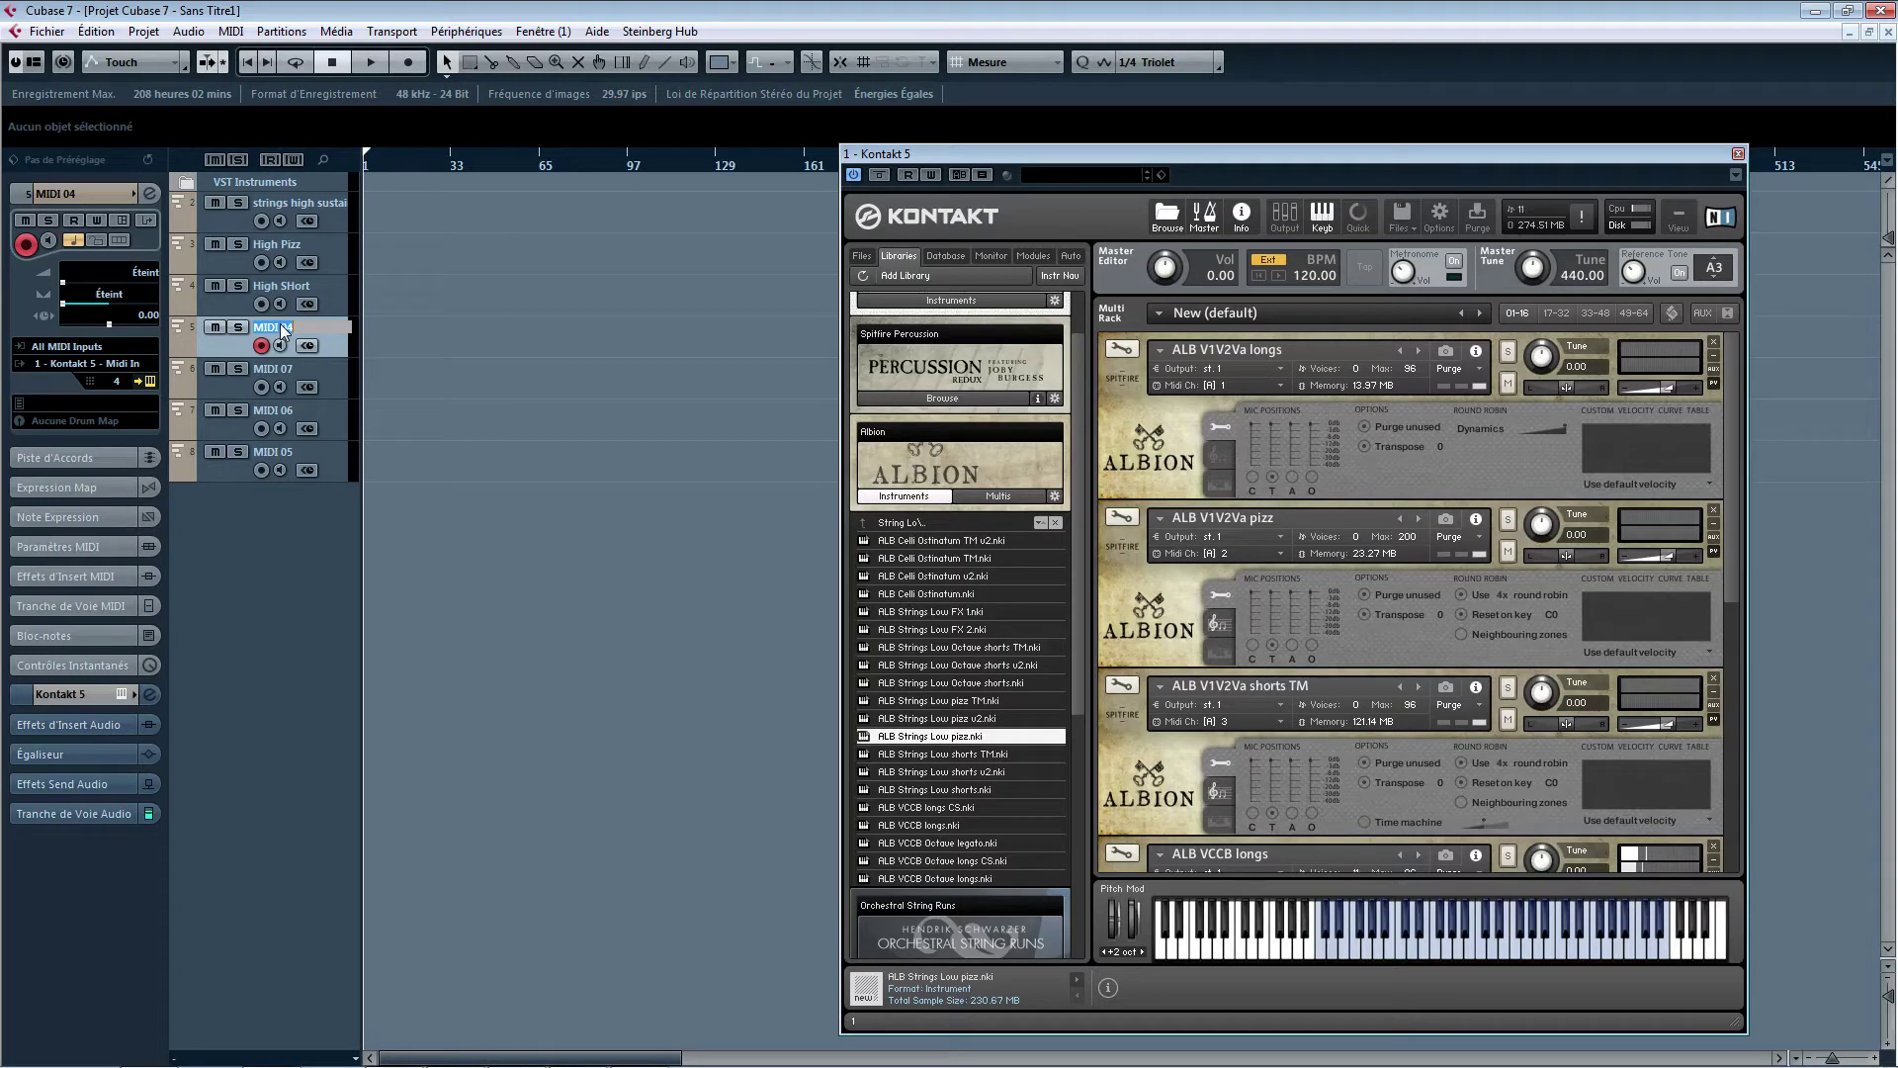
text(Low Sus)
click(272, 367)
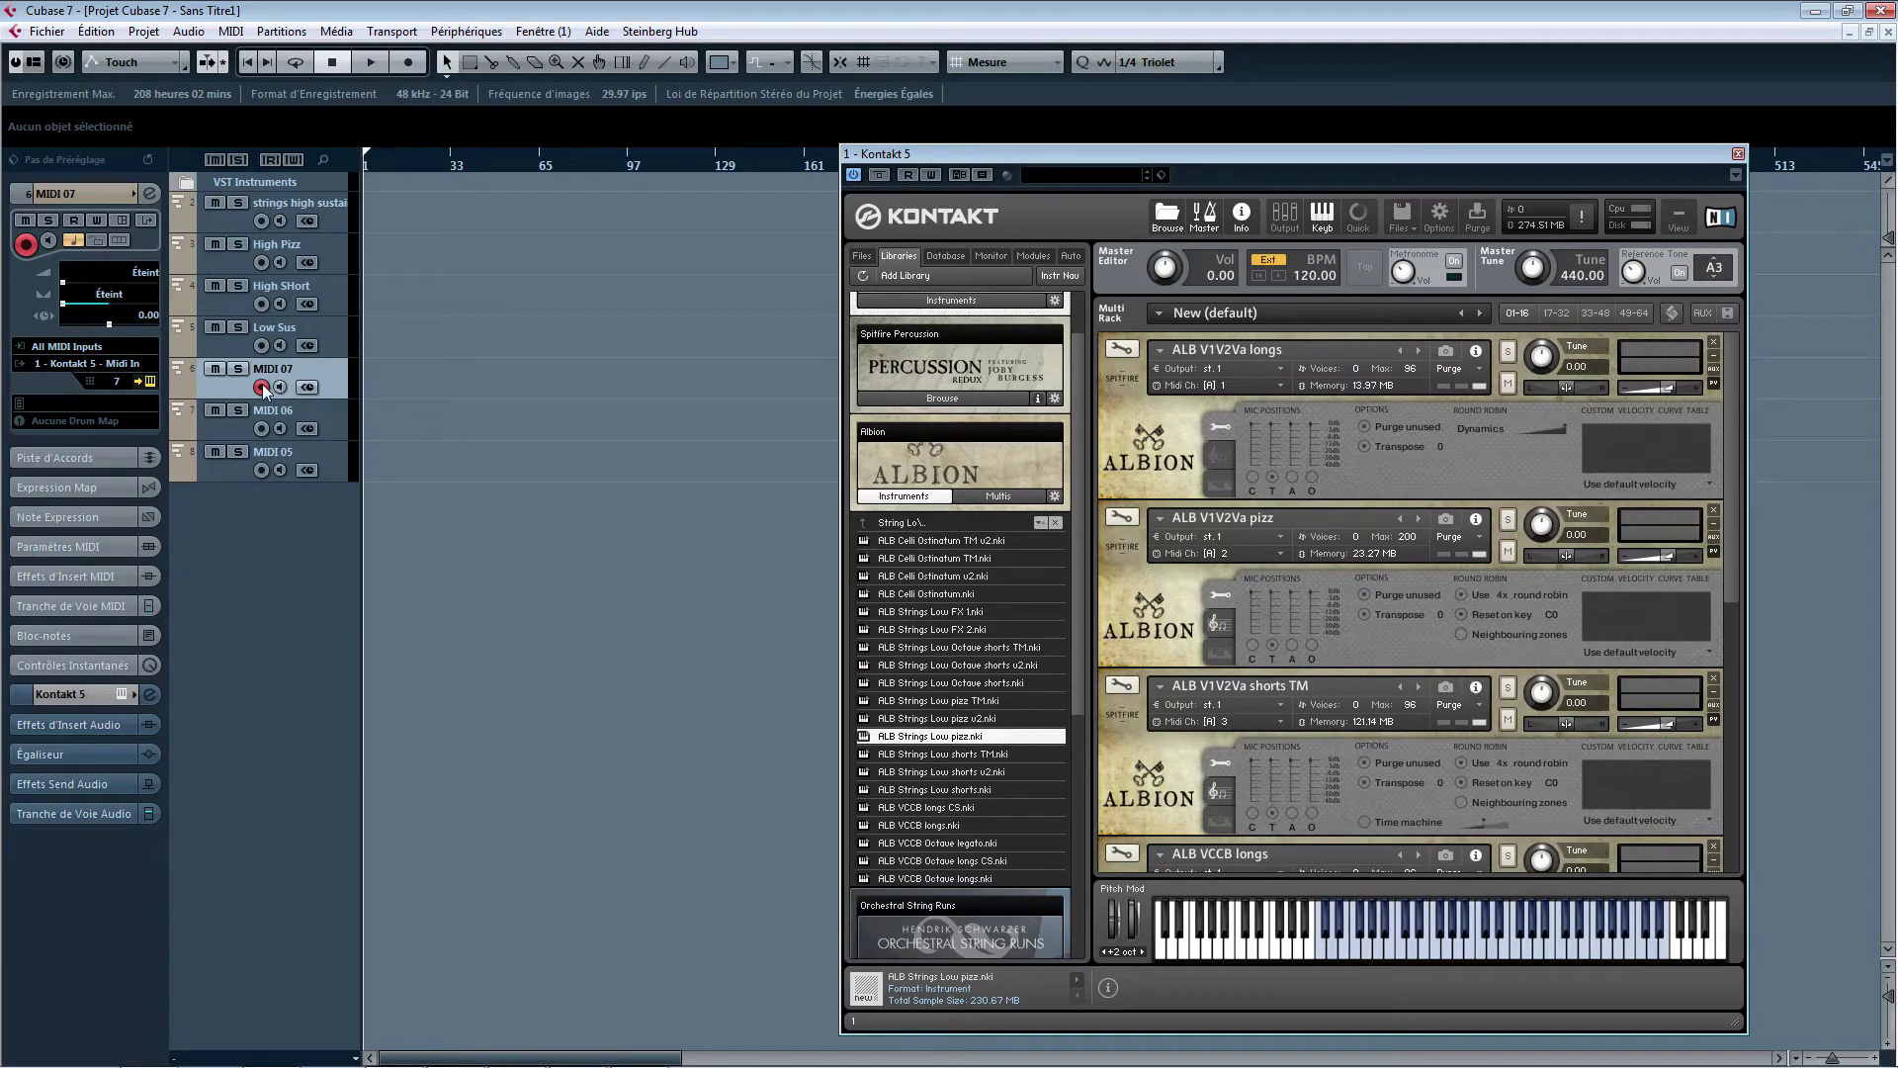
key(Delete)
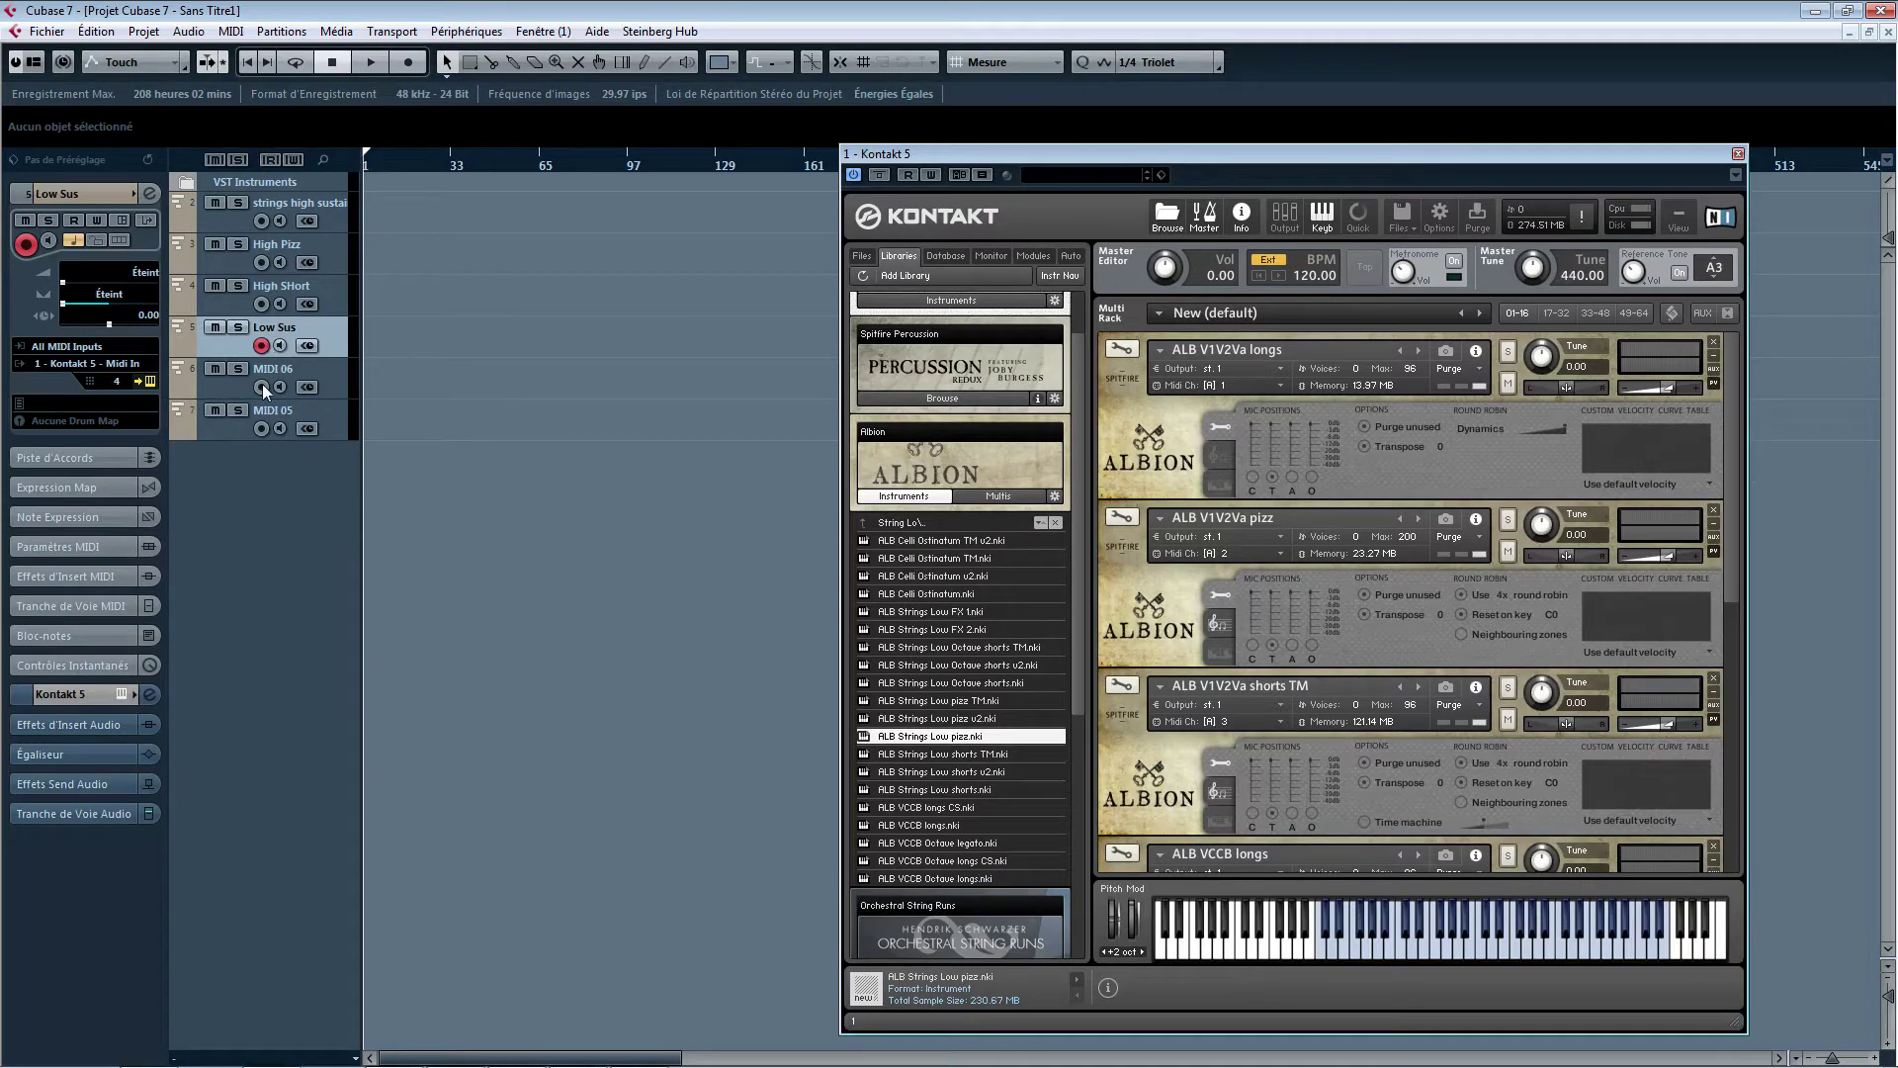
- Rename the MIDI 06 track as "Low pizz" and the MIDI 05 track as "Low Legato"
click(294, 363)
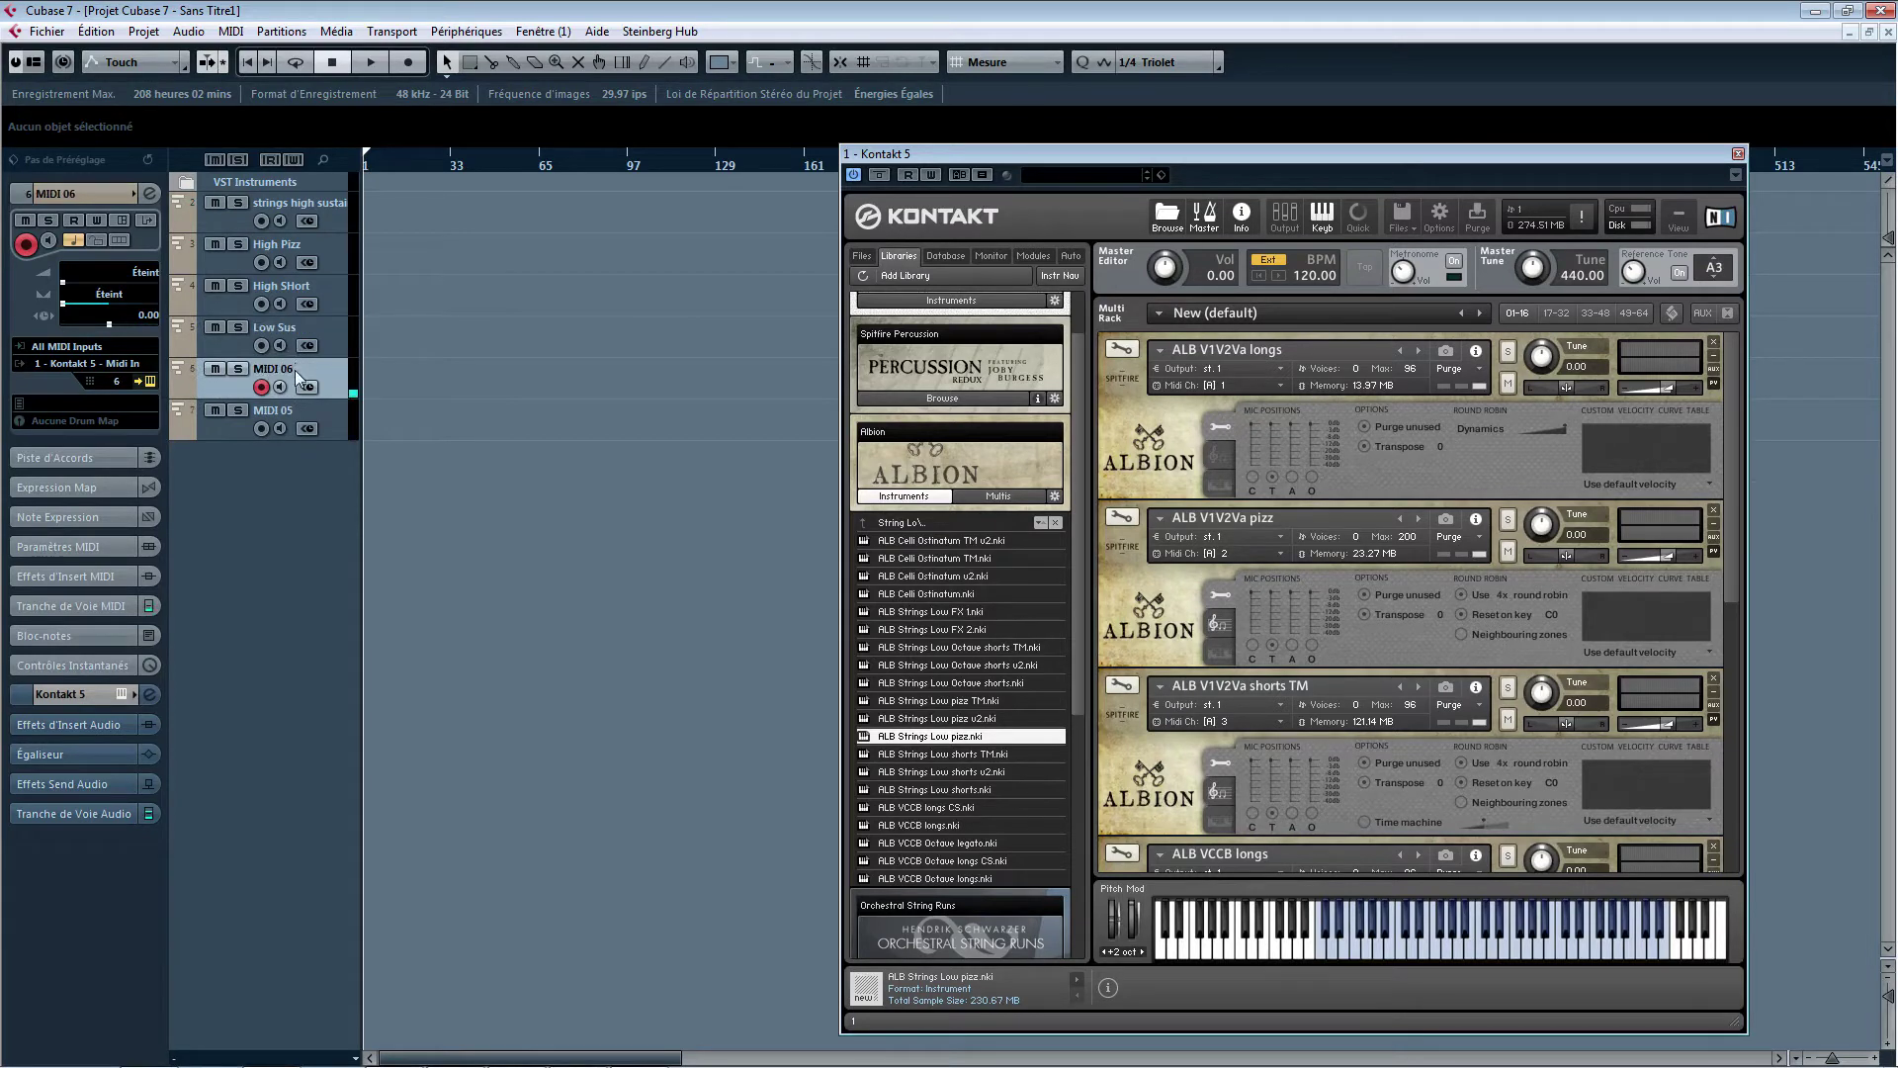
double_click(295, 368)
text(Low pizz)
key(Return)
click(274, 419)
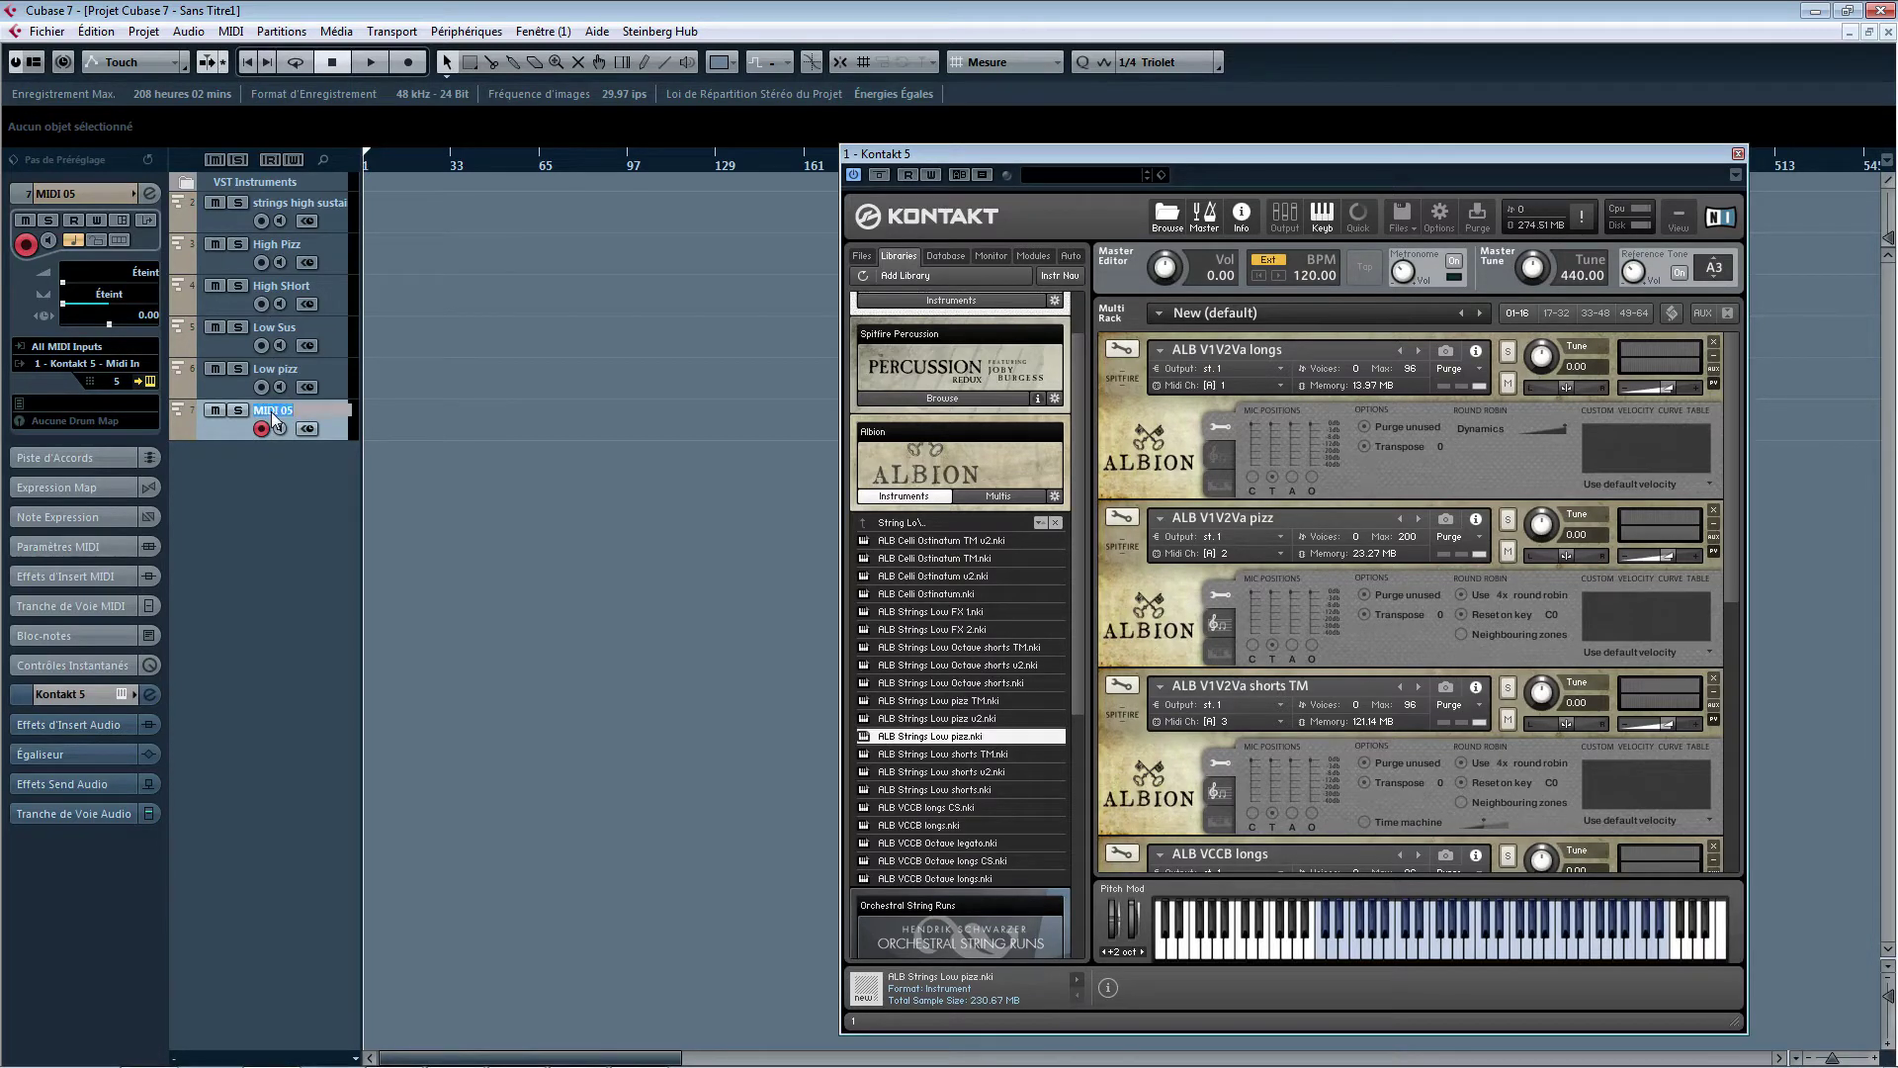
text(Low Legato)
key(Return)
- Add a folder track named "Strings" and place it directly under VST Instruments, above the MIDI tracks
right_click(263, 490)
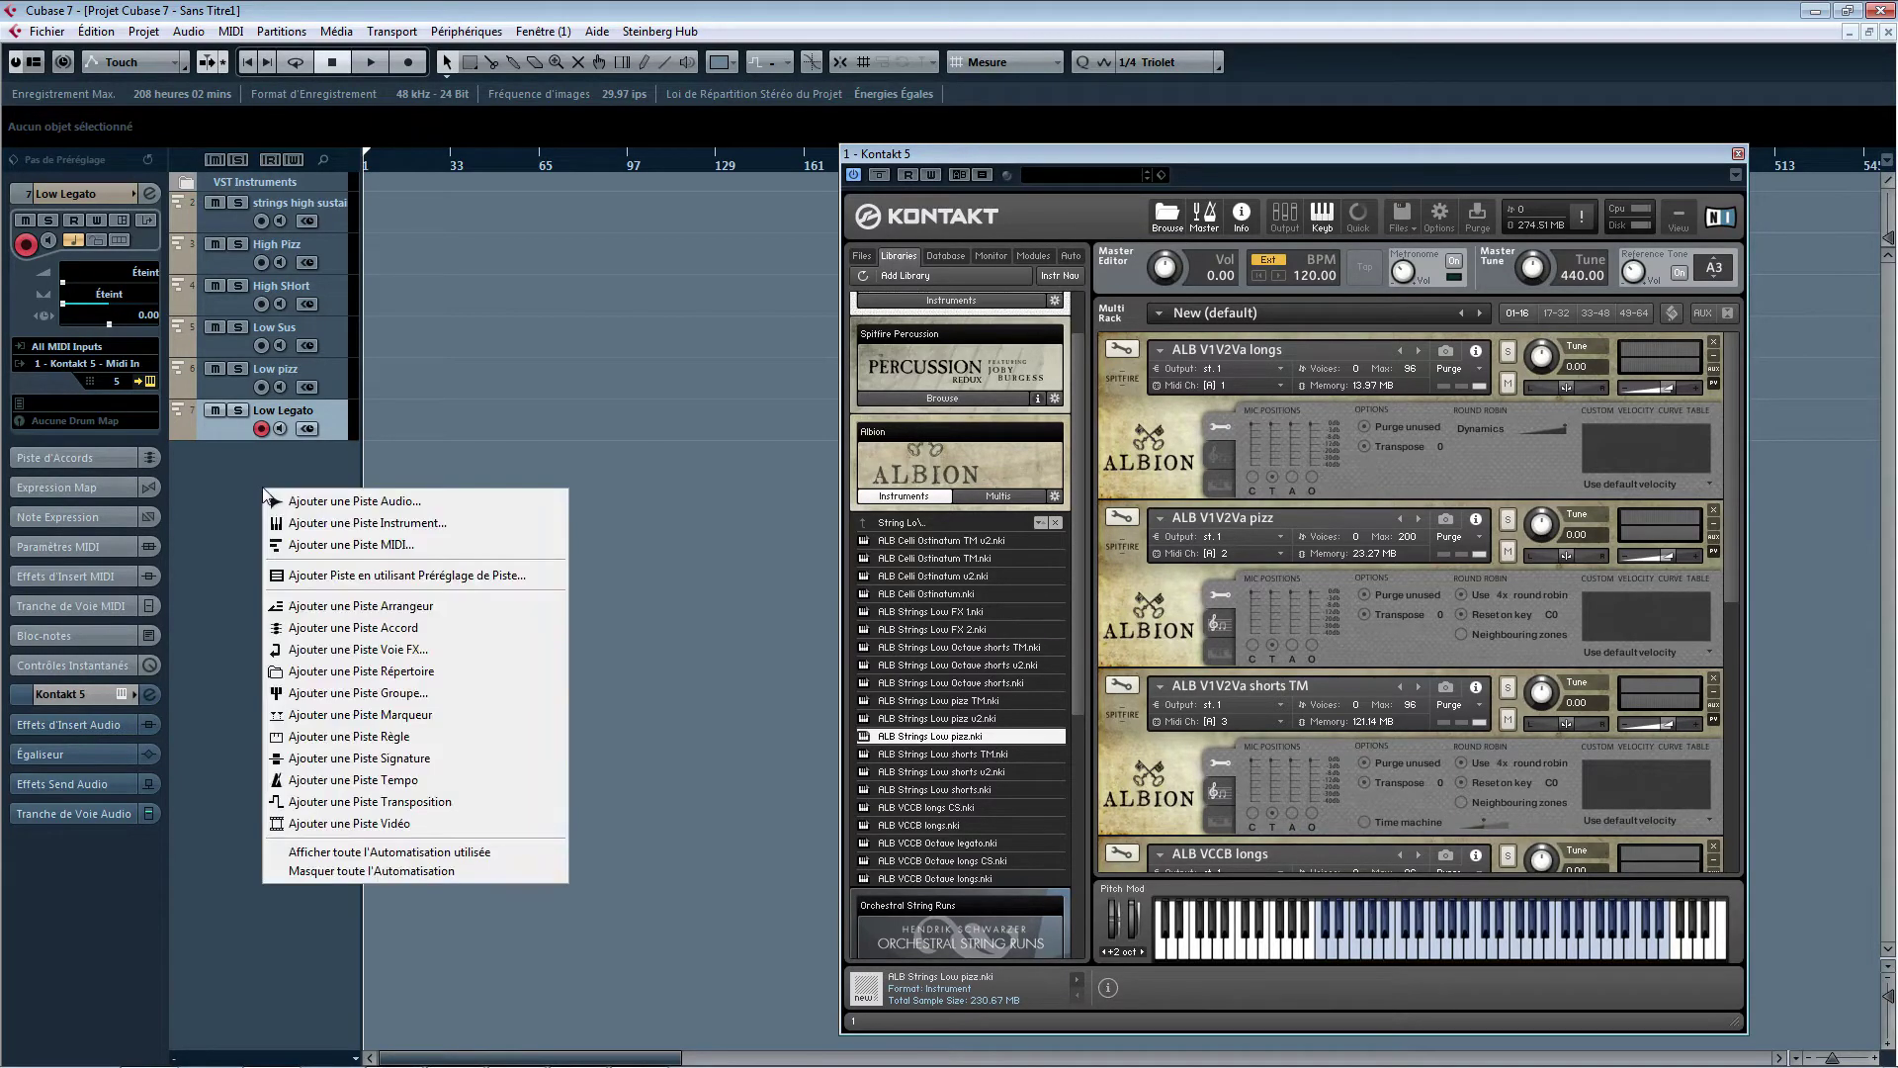
click(430, 672)
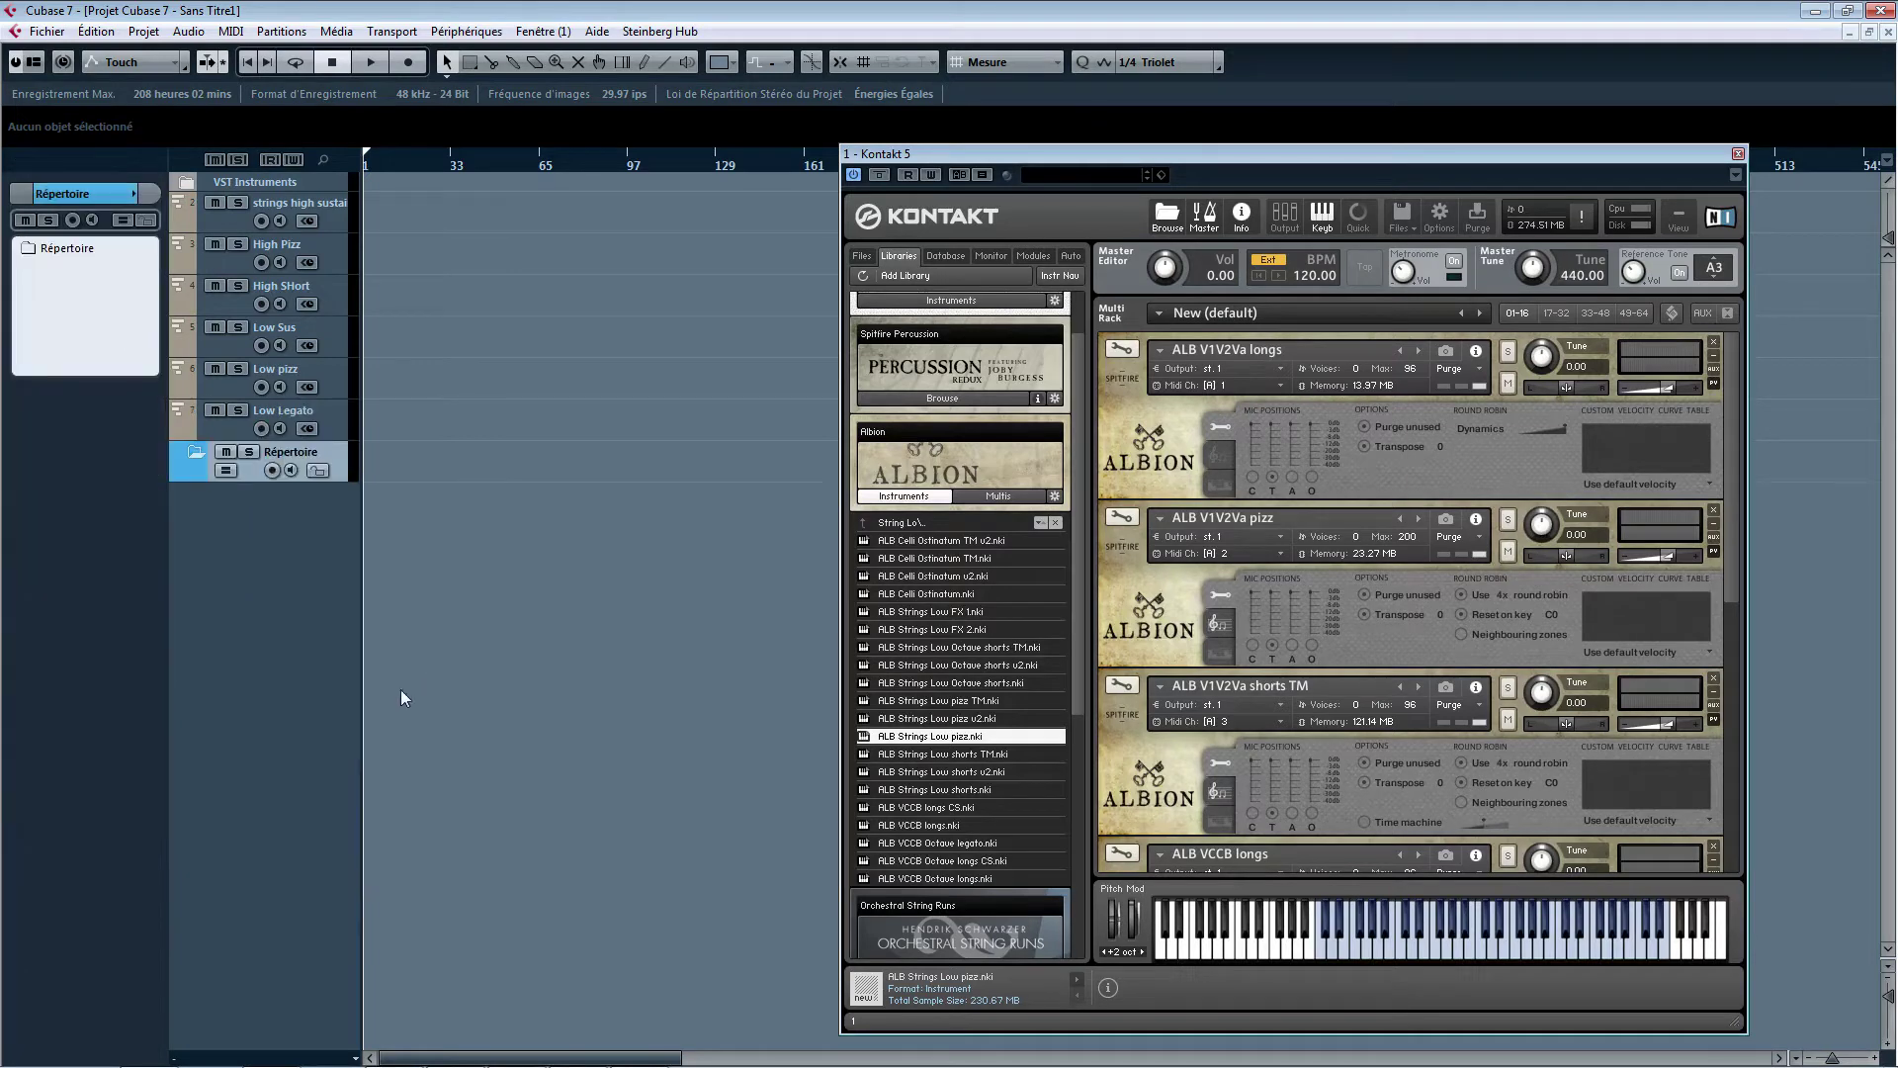
double_click(282, 452)
text(Cordes)
text(S)
text(trings)
key(Return)
drag(286, 447, 263, 223)
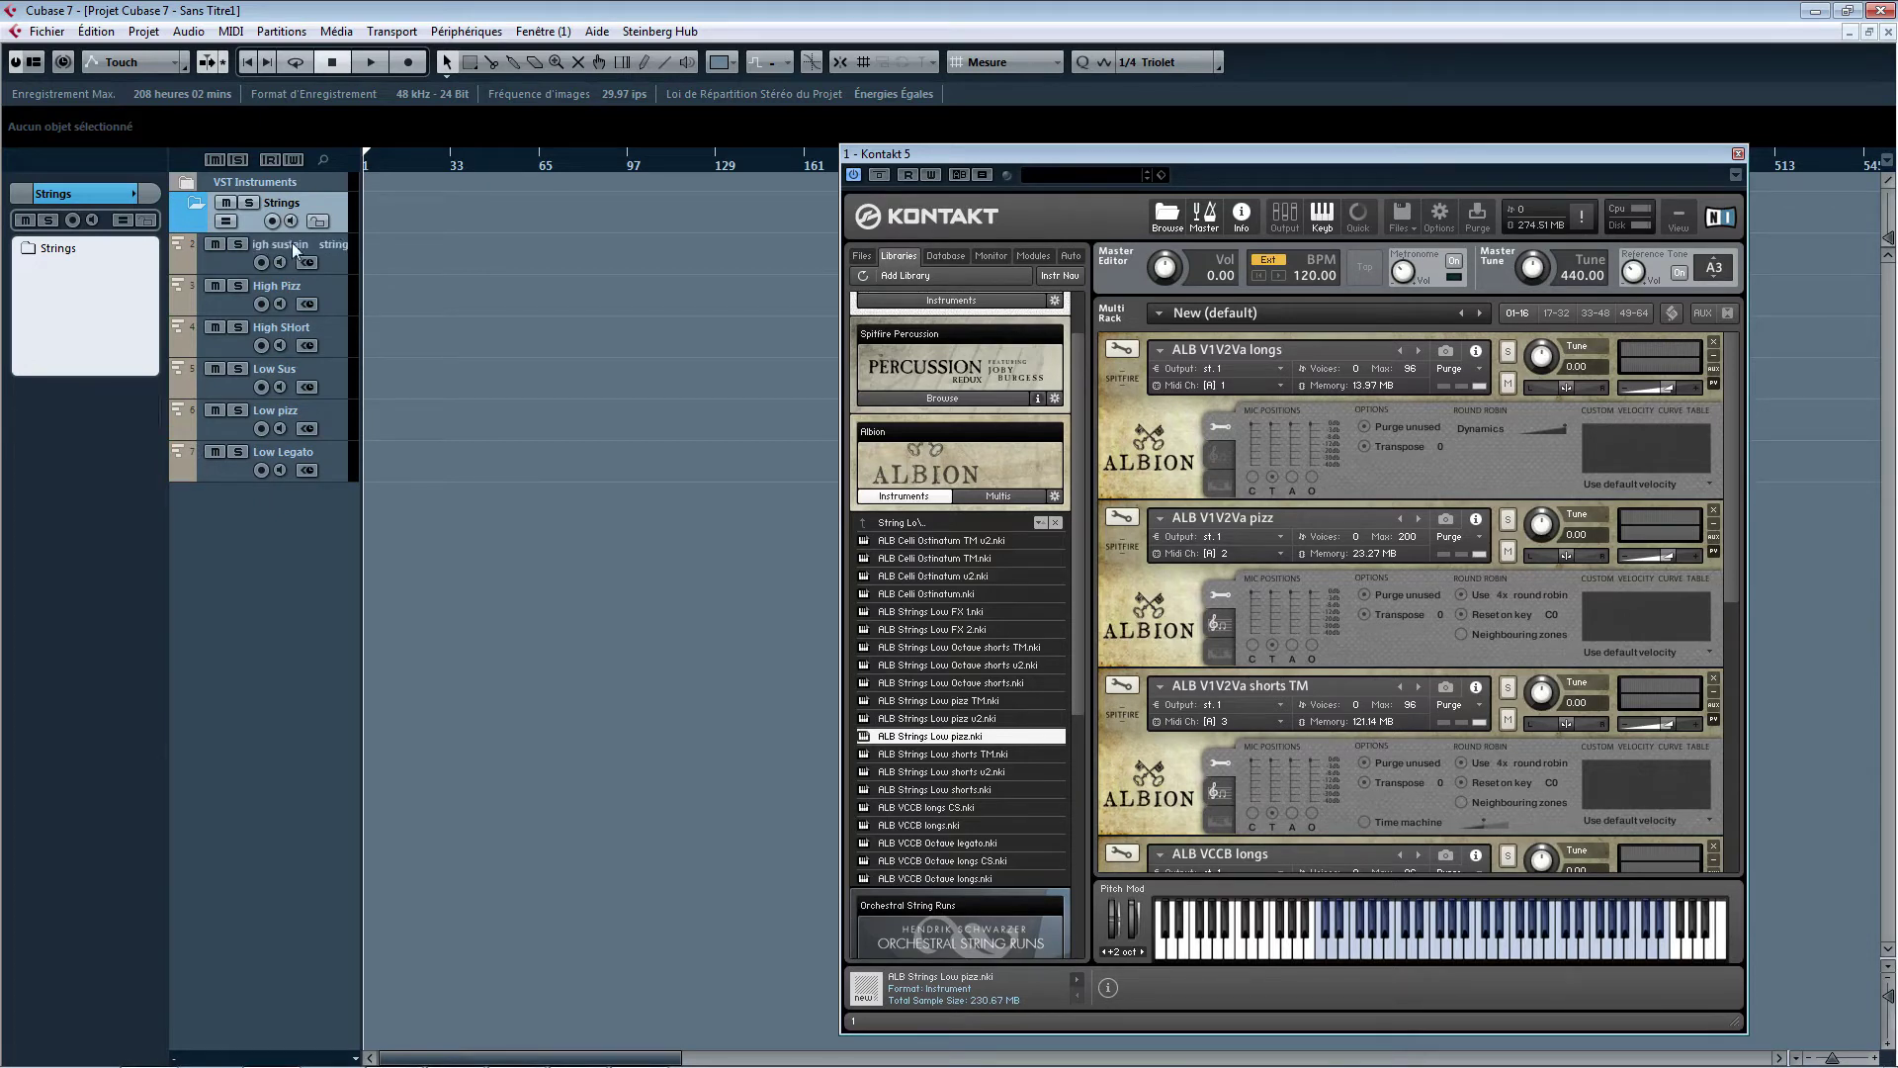
- Move all six MIDI tracks, from strings high sustain to Low Legato, into the Strings folder
click(290, 249)
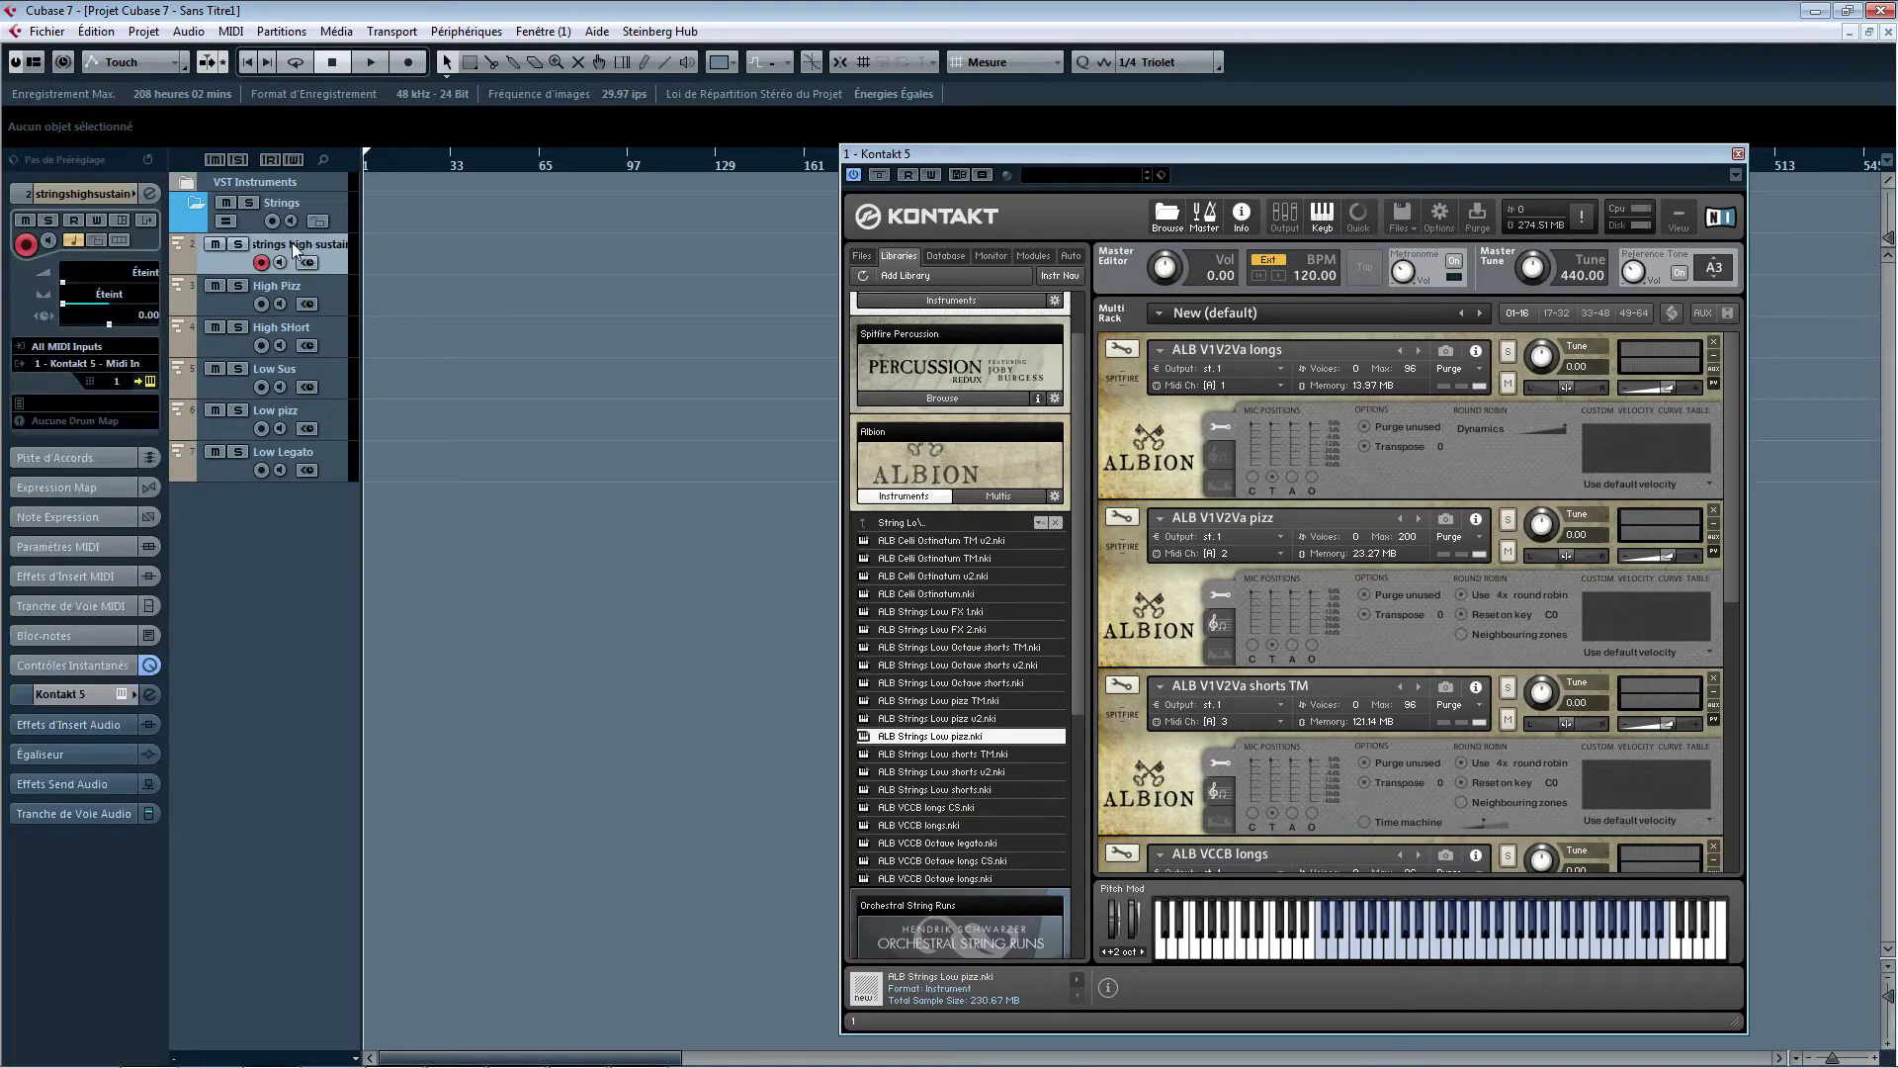
shift+click(294, 455)
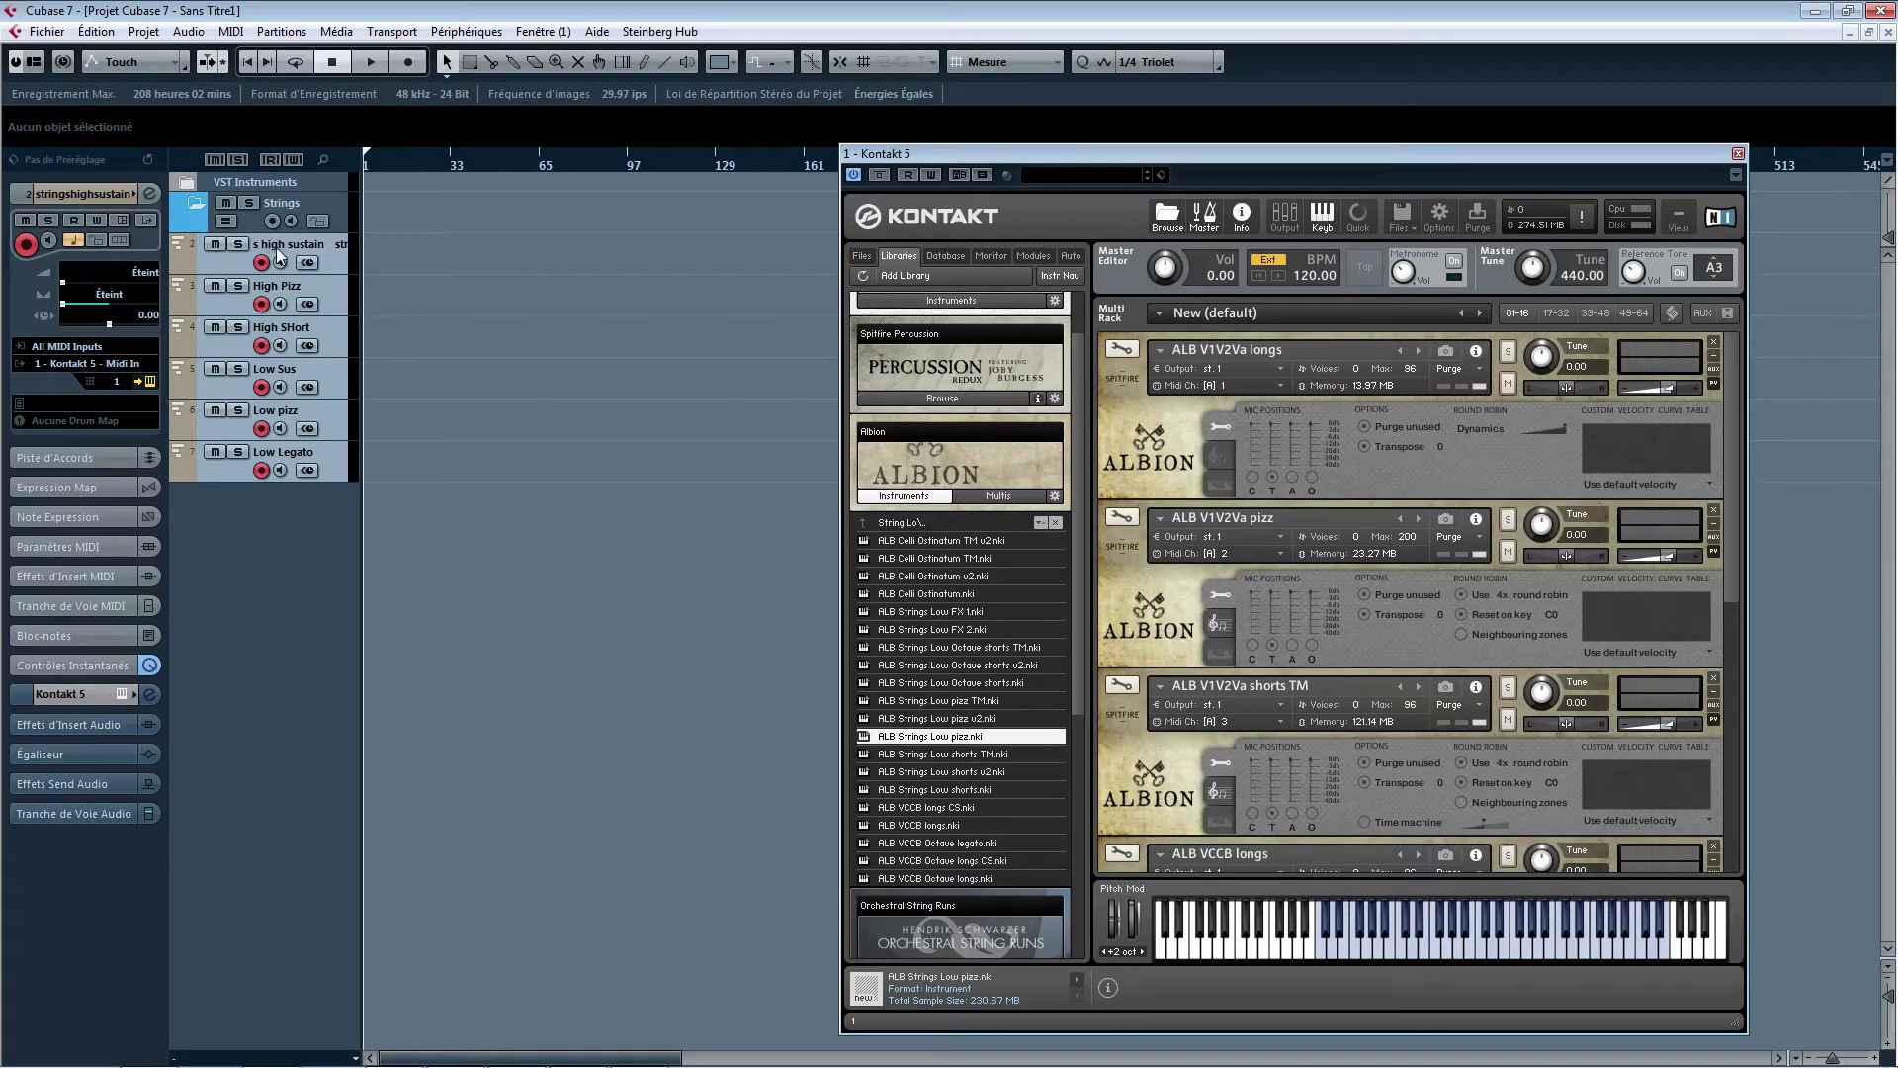
drag(280, 258, 276, 215)
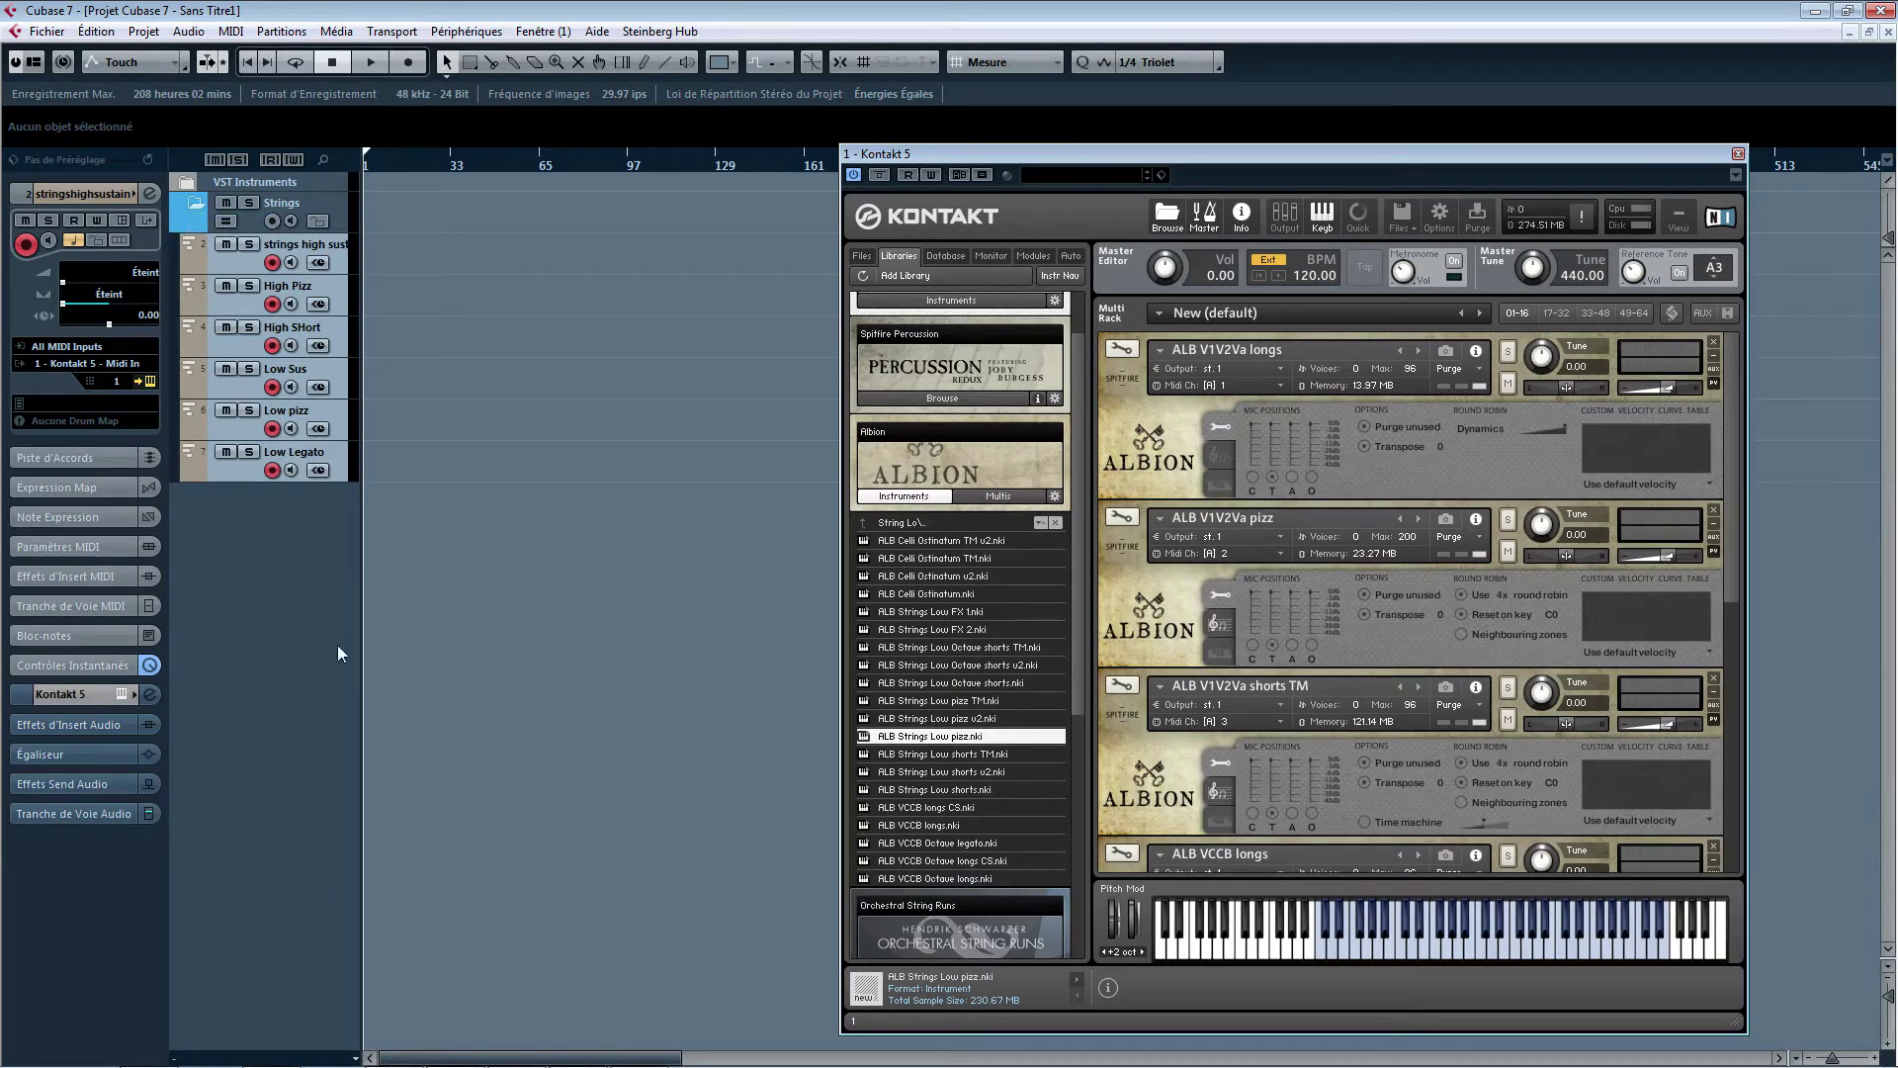
- Collapse and expand the Strings and VST Instruments folders to check how their tracks are organised
click(199, 205)
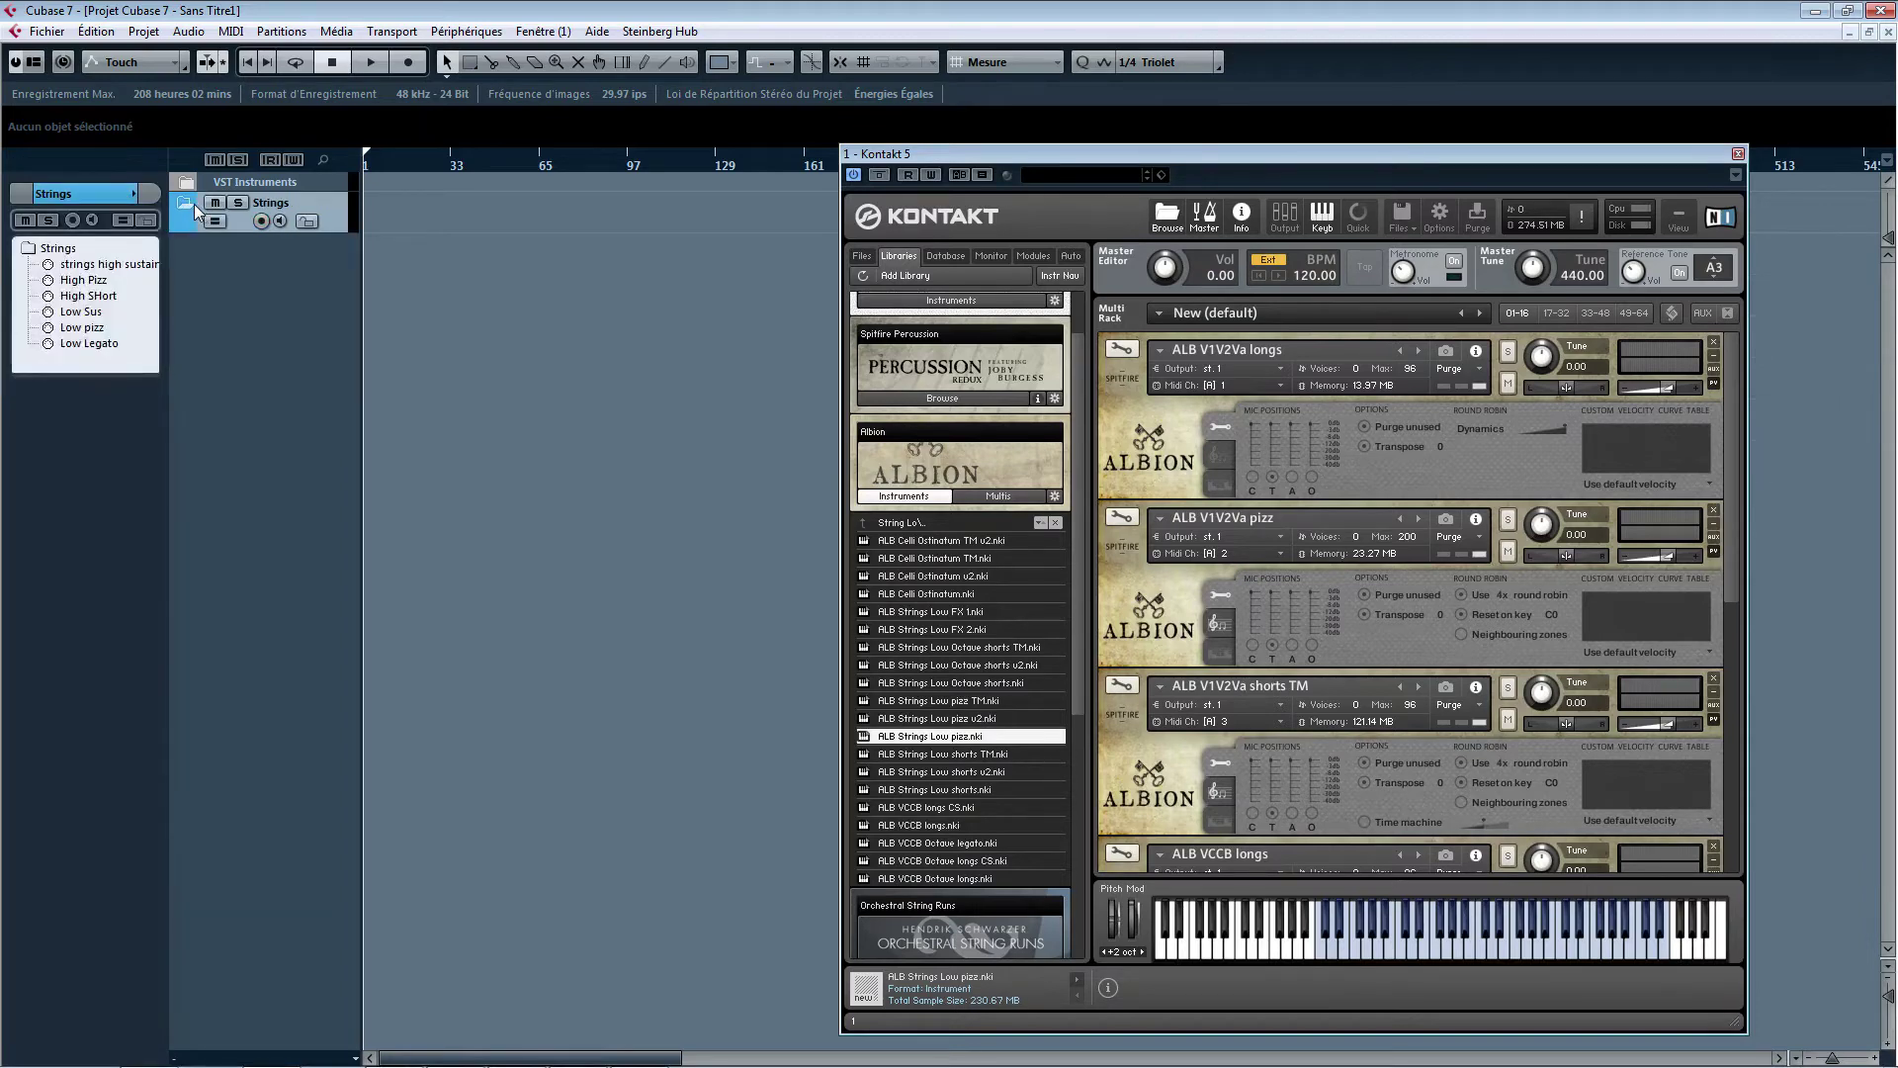
click(194, 204)
click(190, 181)
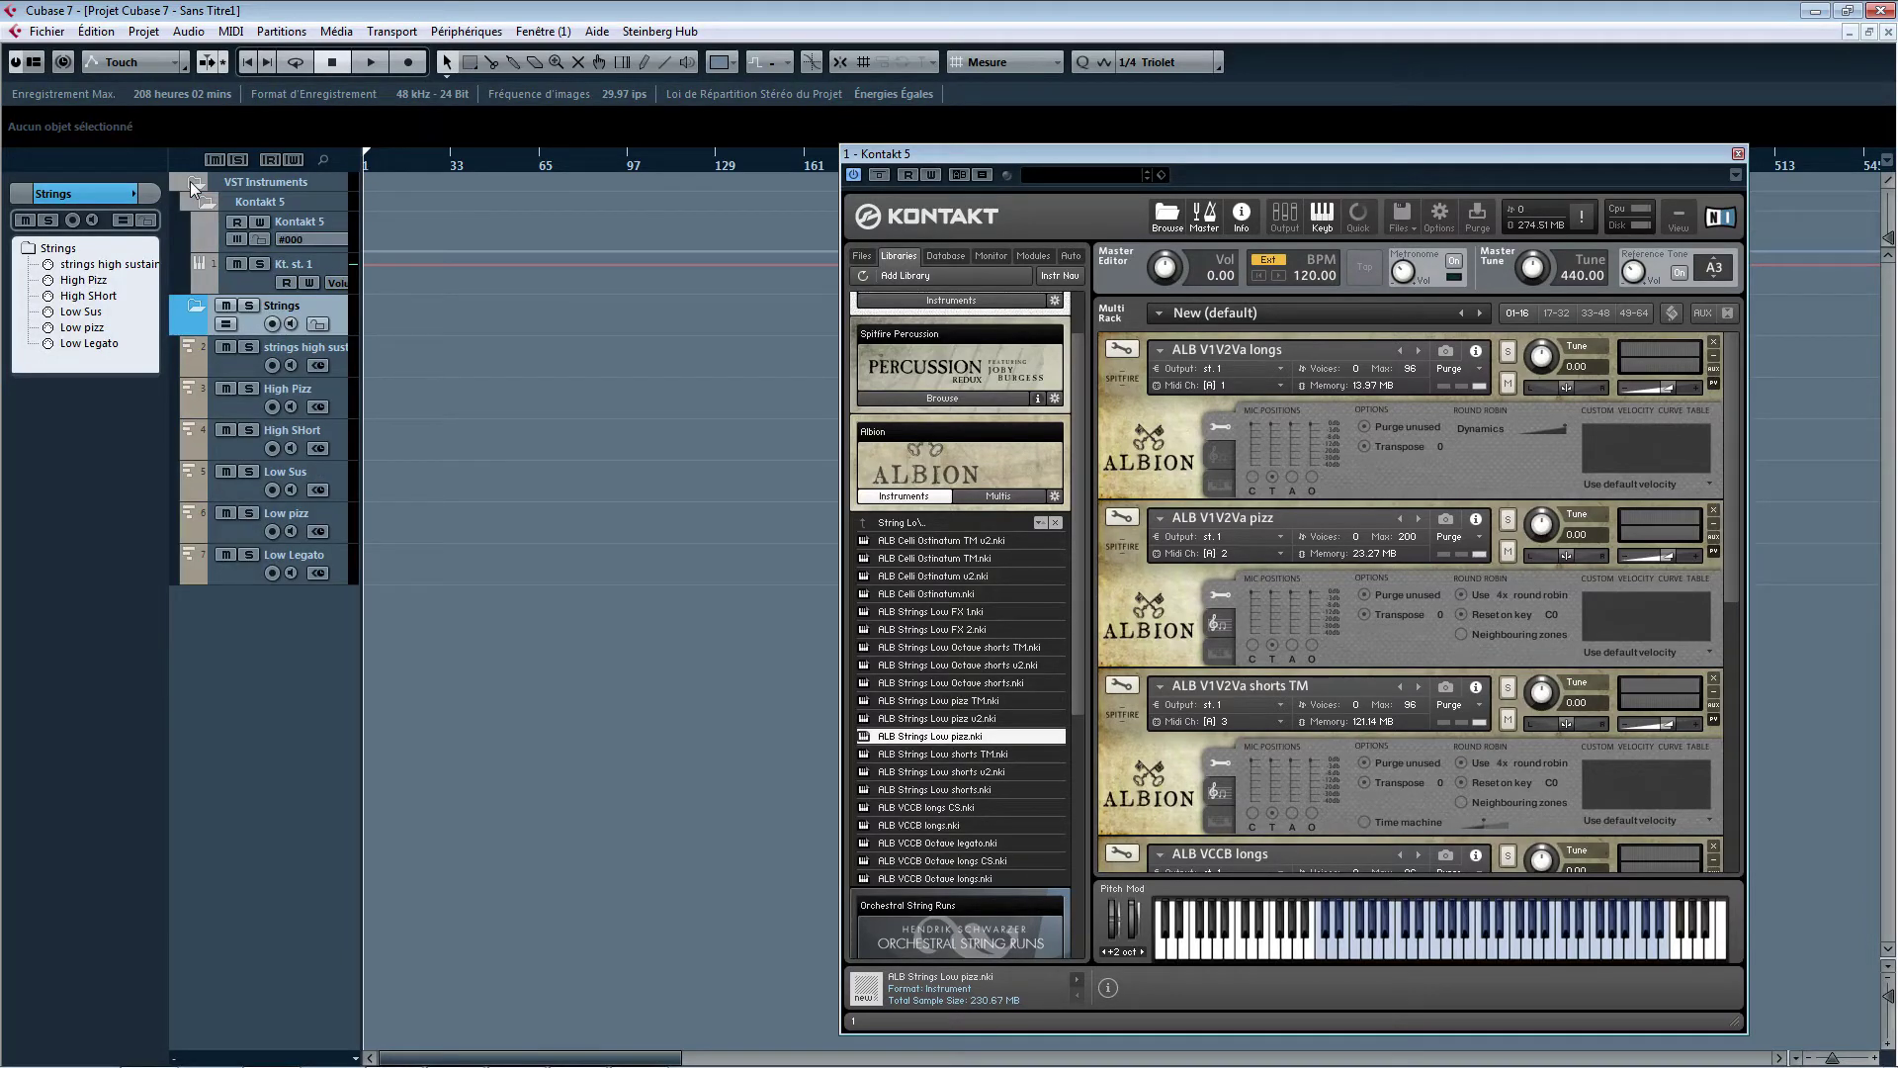
click(189, 181)
click(190, 181)
click(189, 181)
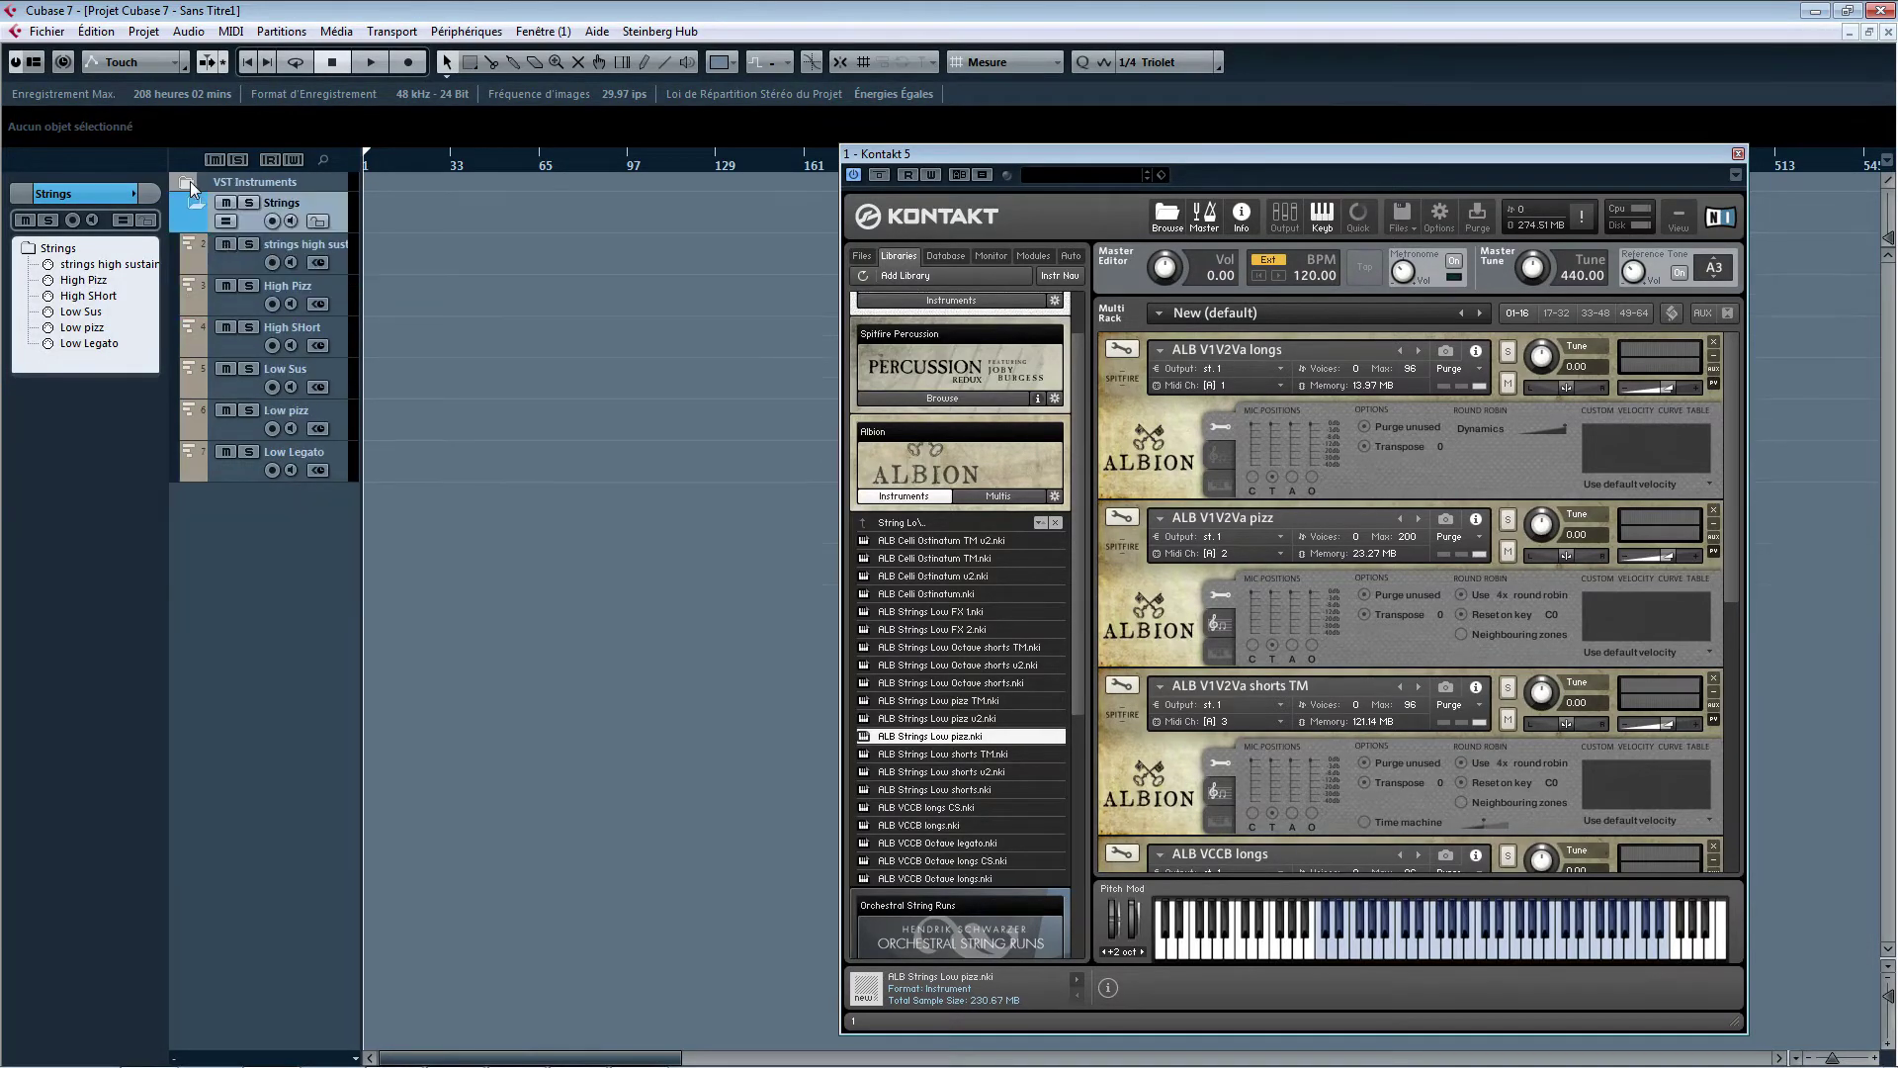
click(192, 202)
click(191, 202)
click(192, 199)
click(192, 200)
- Set the strings high sustain track's colour to the same light blue as the Strings folder
click(228, 261)
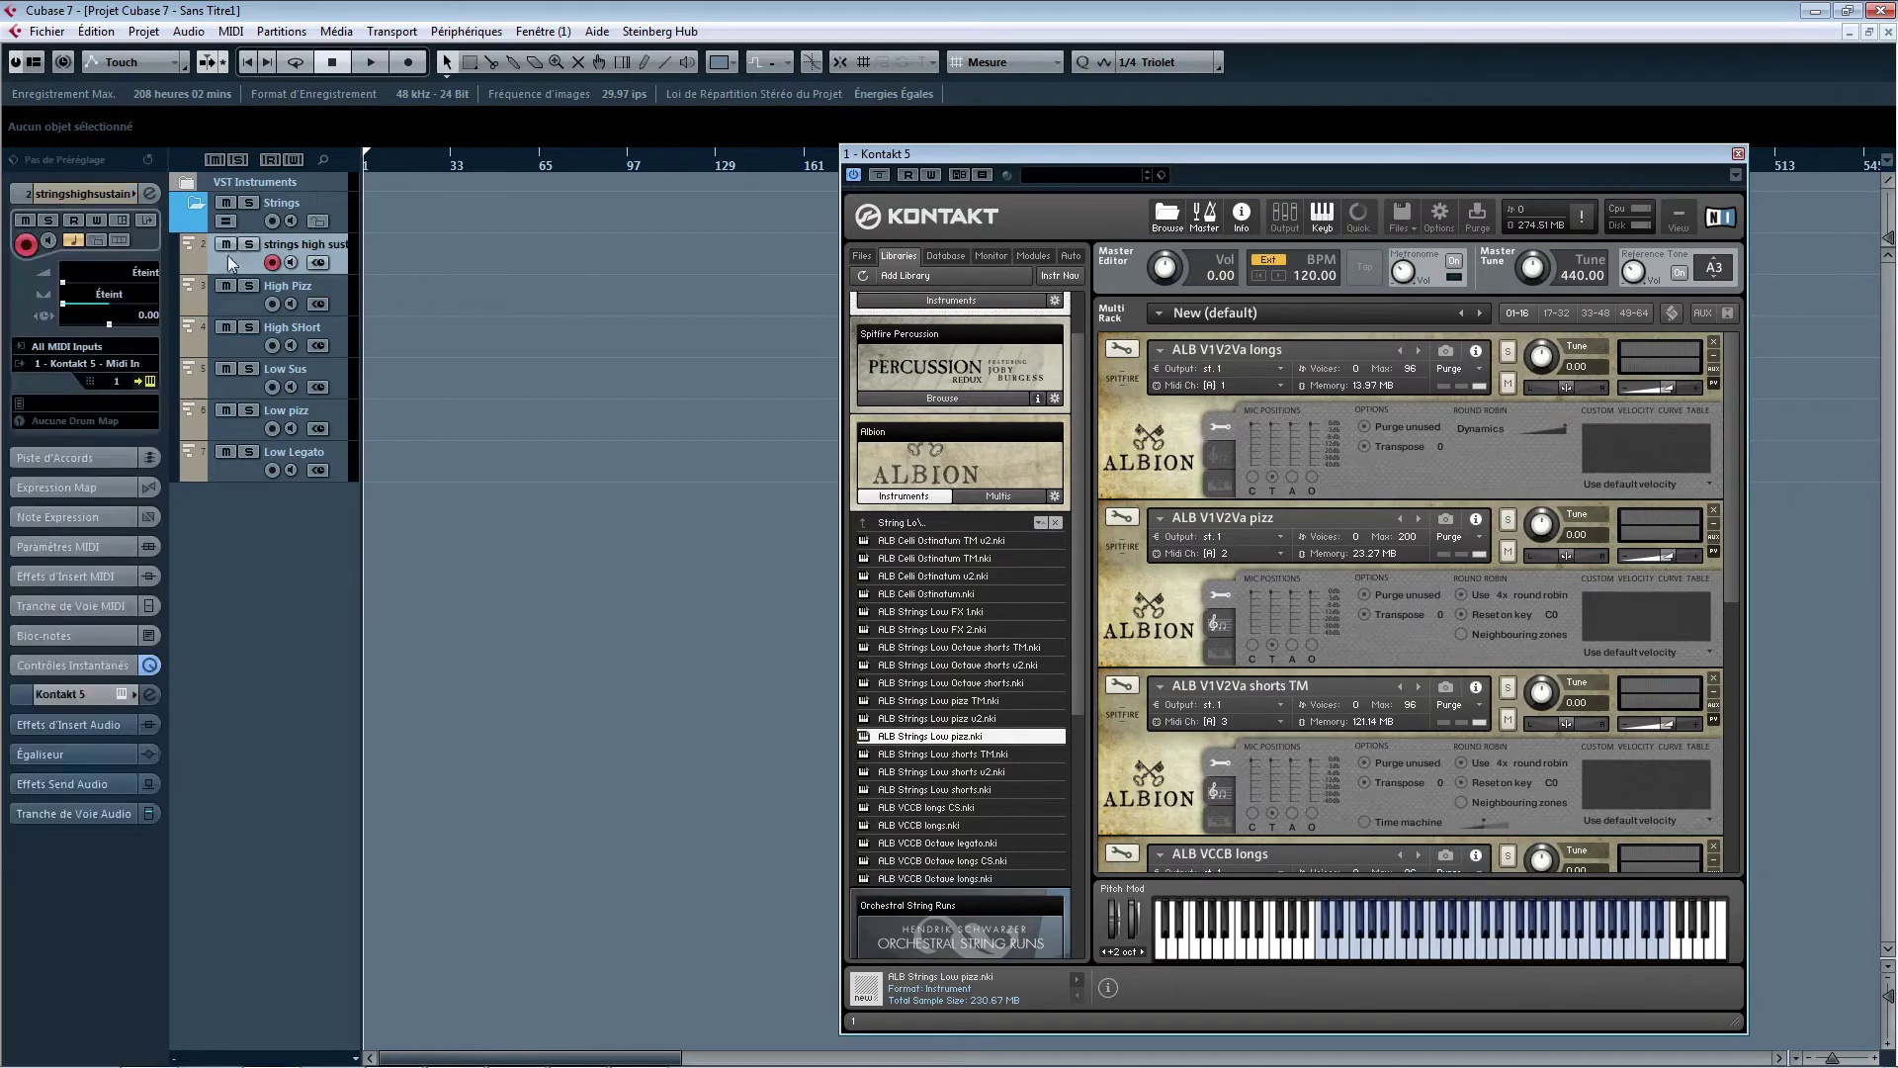
click(133, 194)
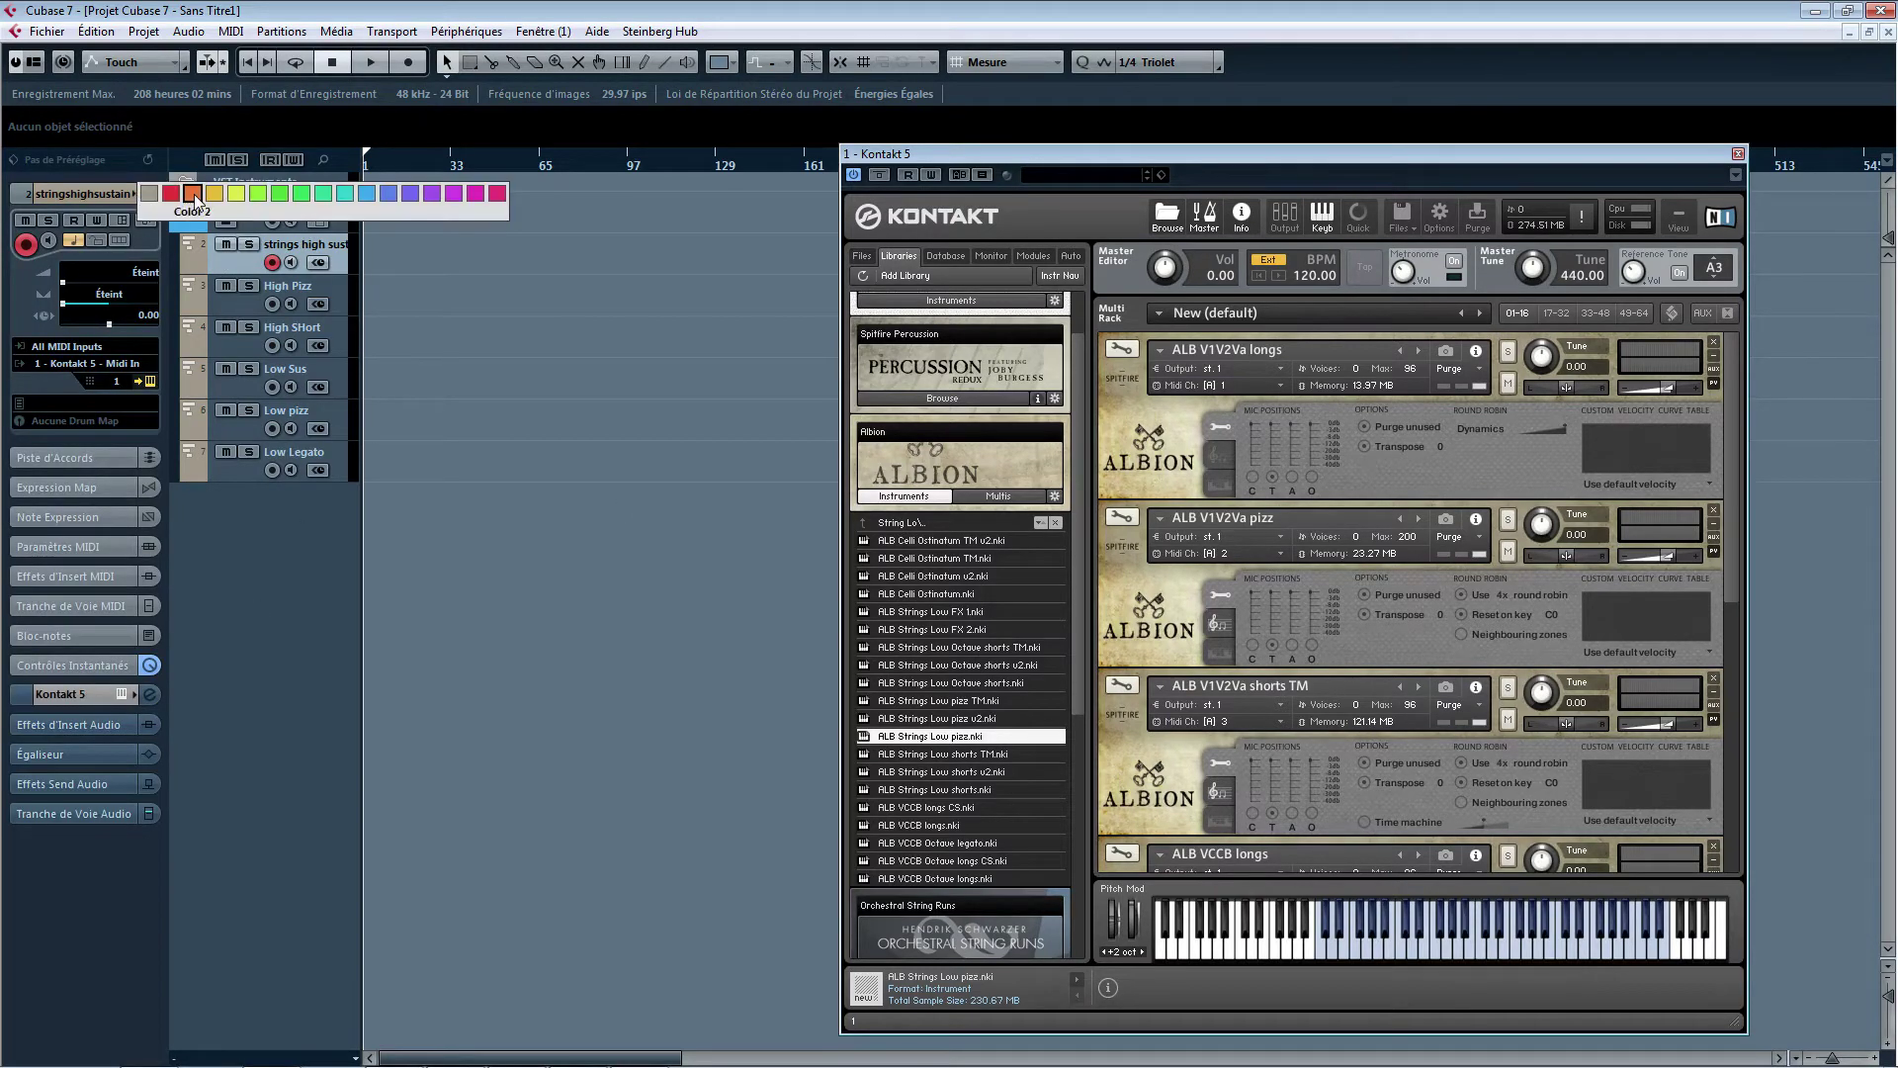
click(365, 195)
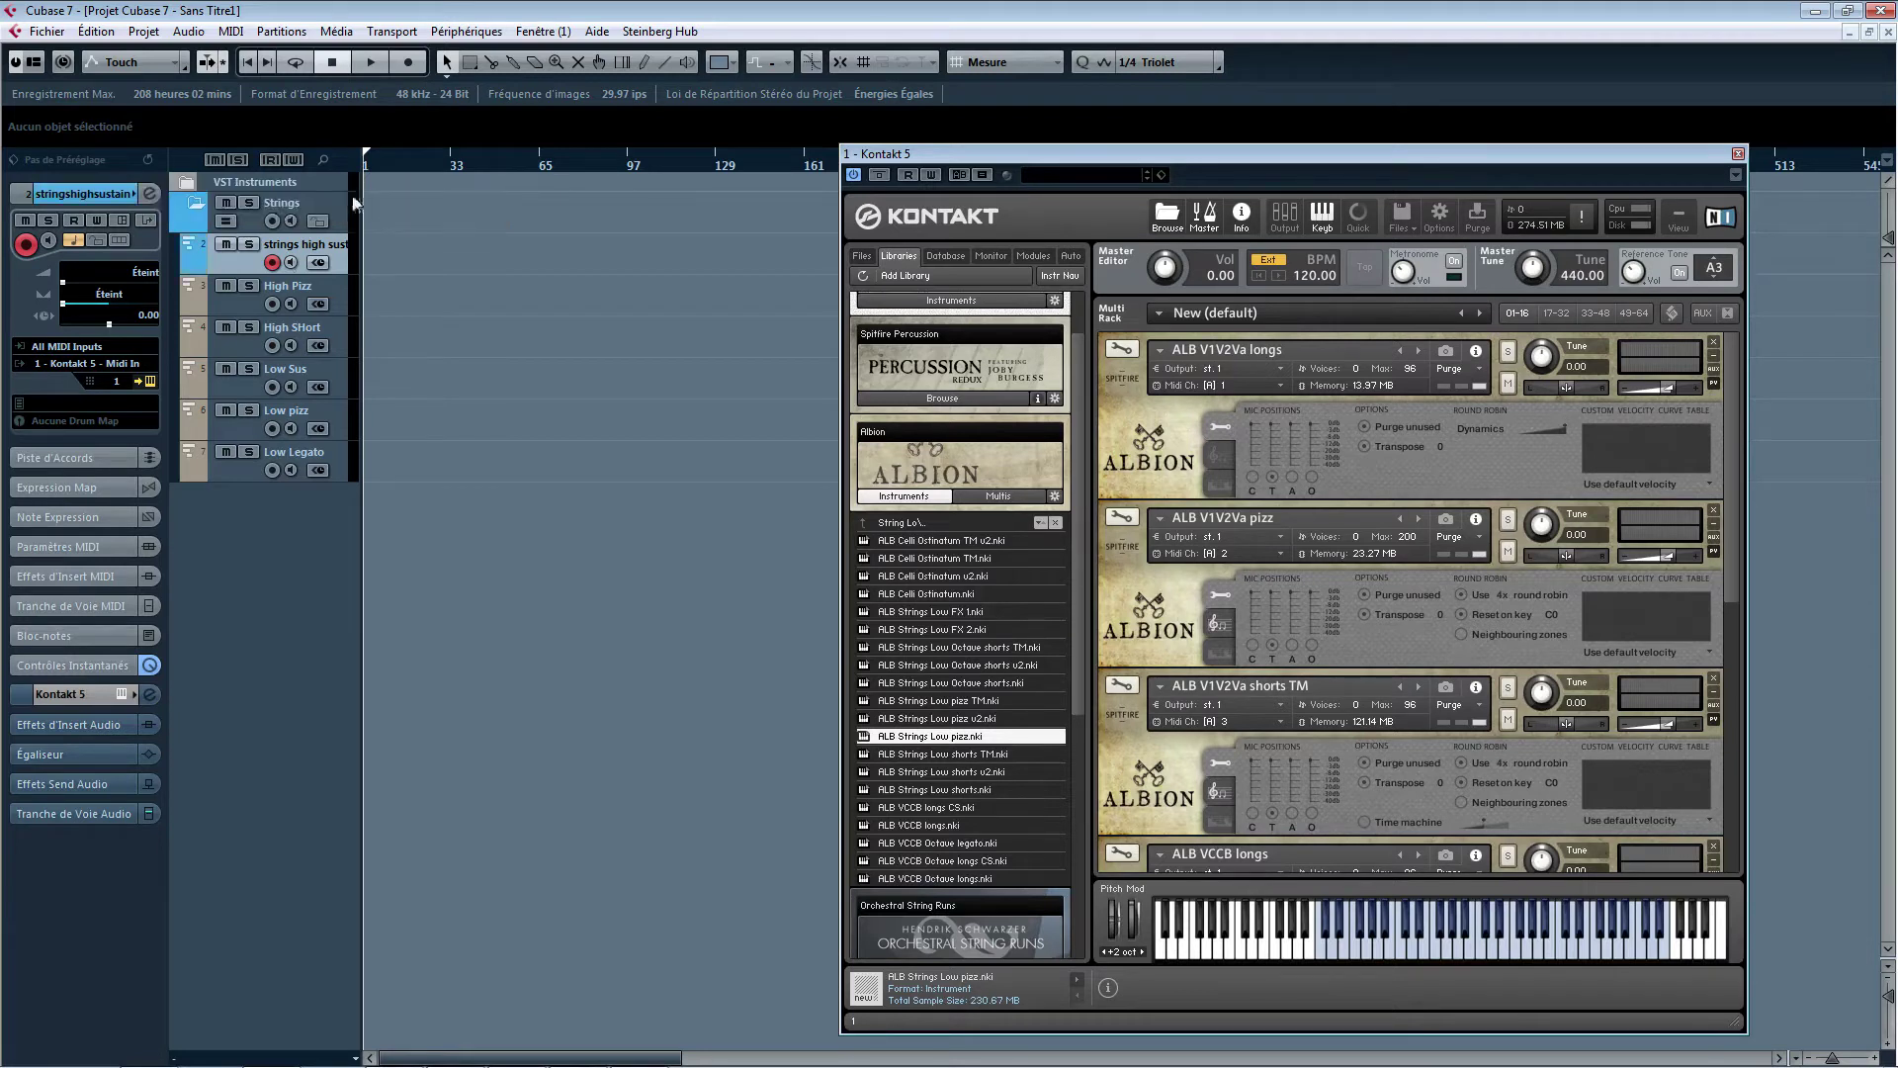
- Set the High Pizz and High SHort tracks' colour to the same light blue as the Strings folder
click(227, 306)
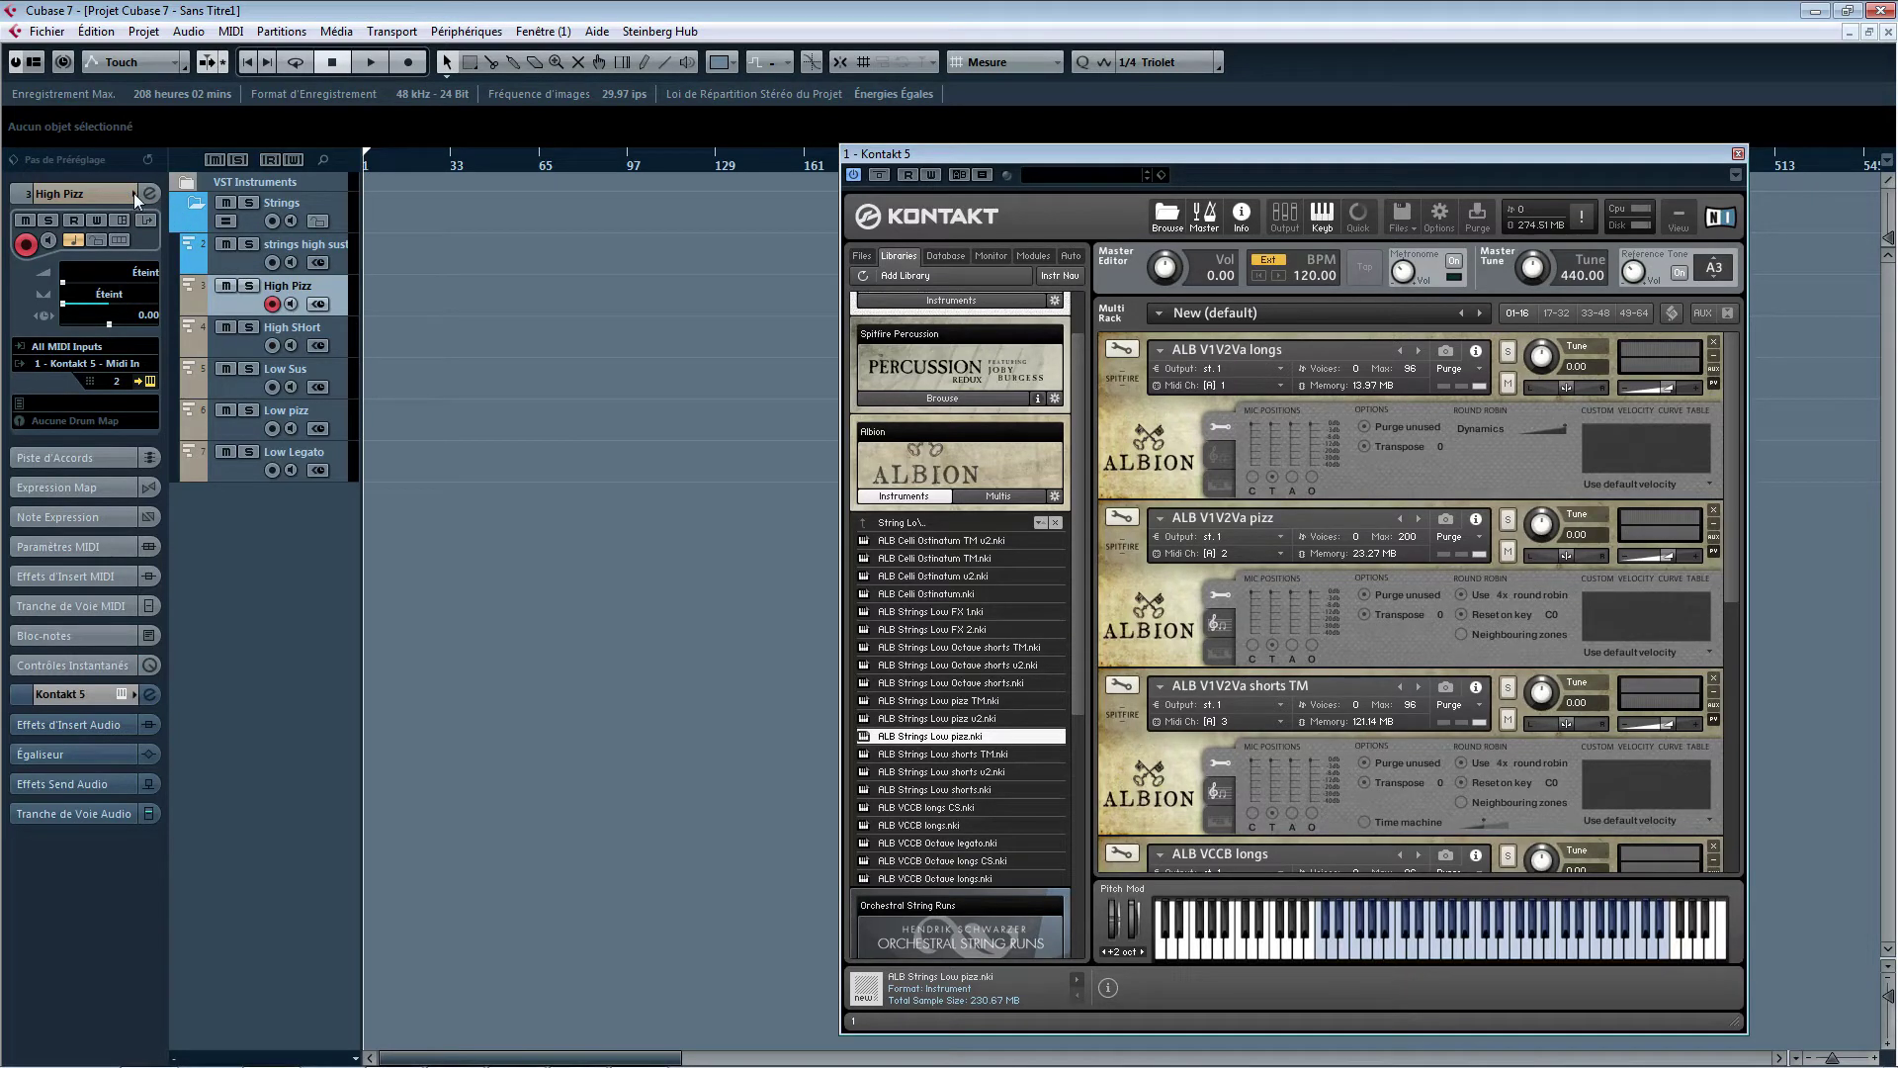
click(134, 193)
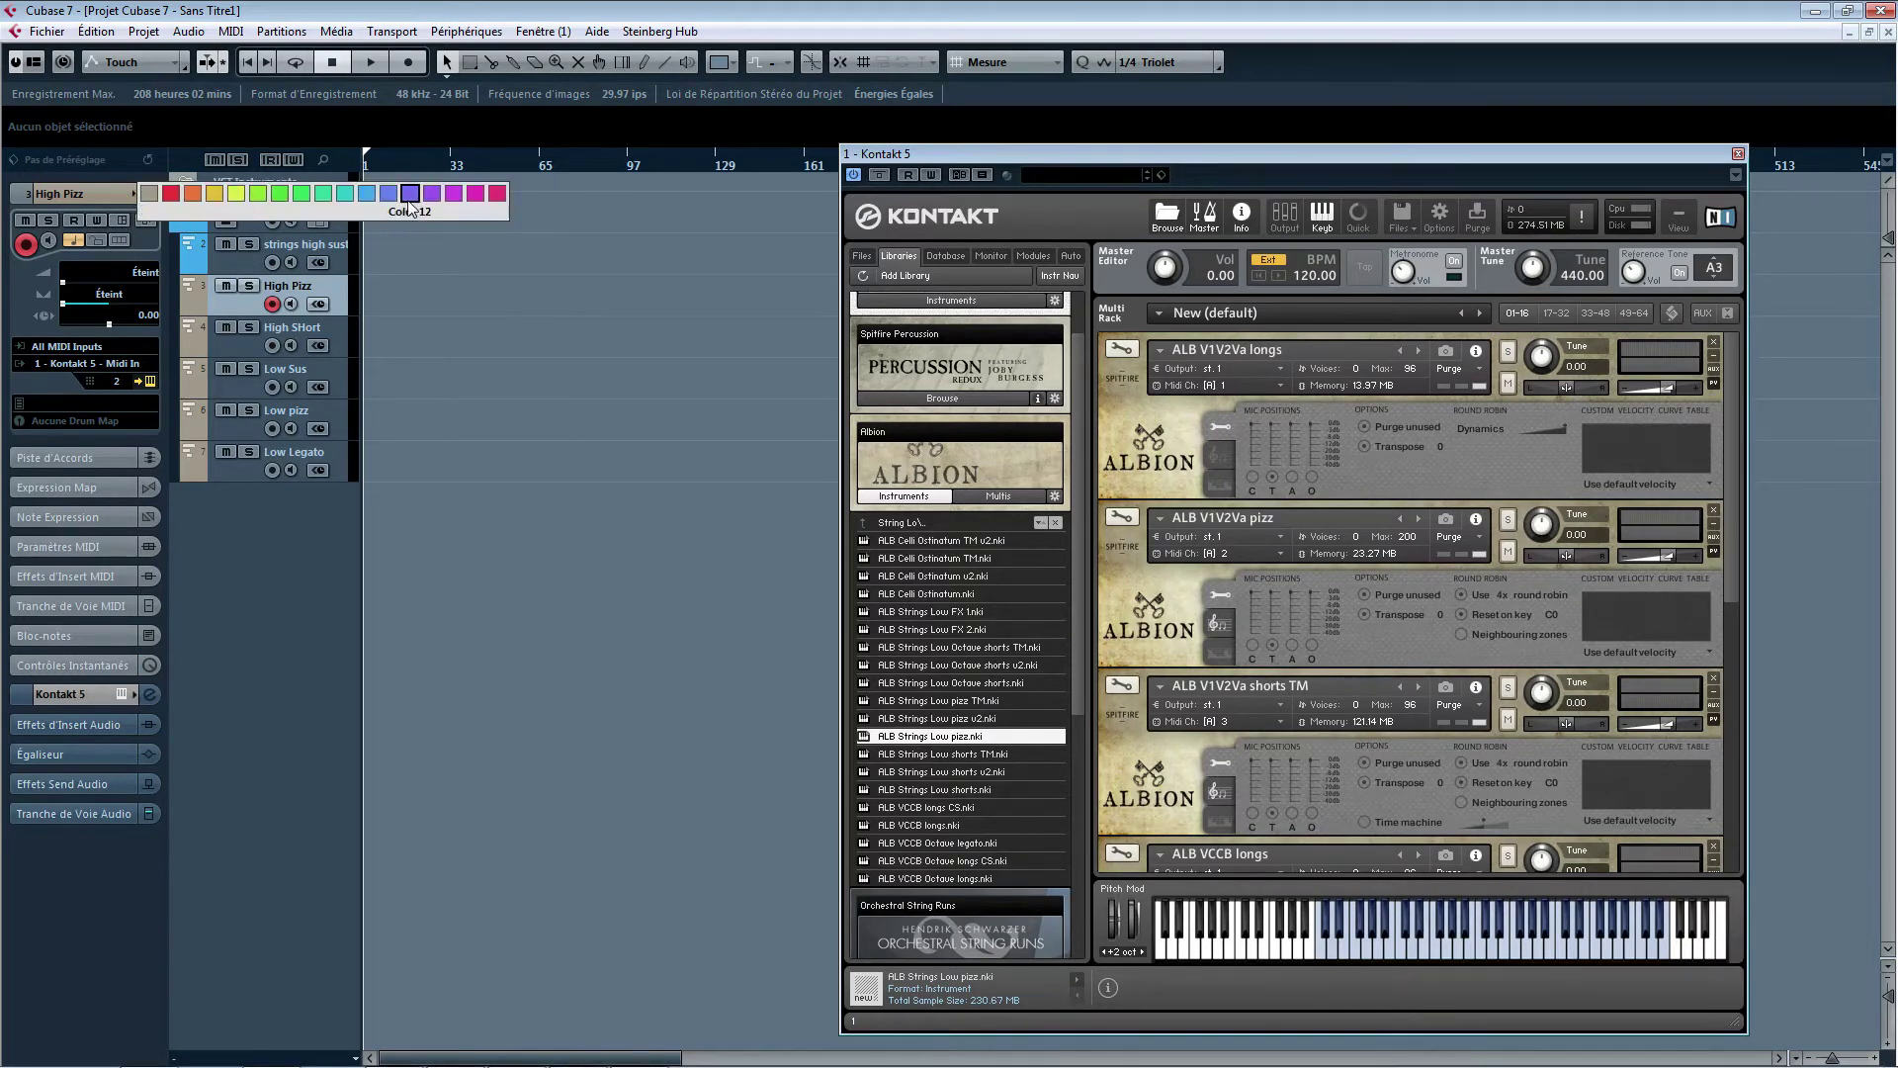
click(365, 195)
click(280, 329)
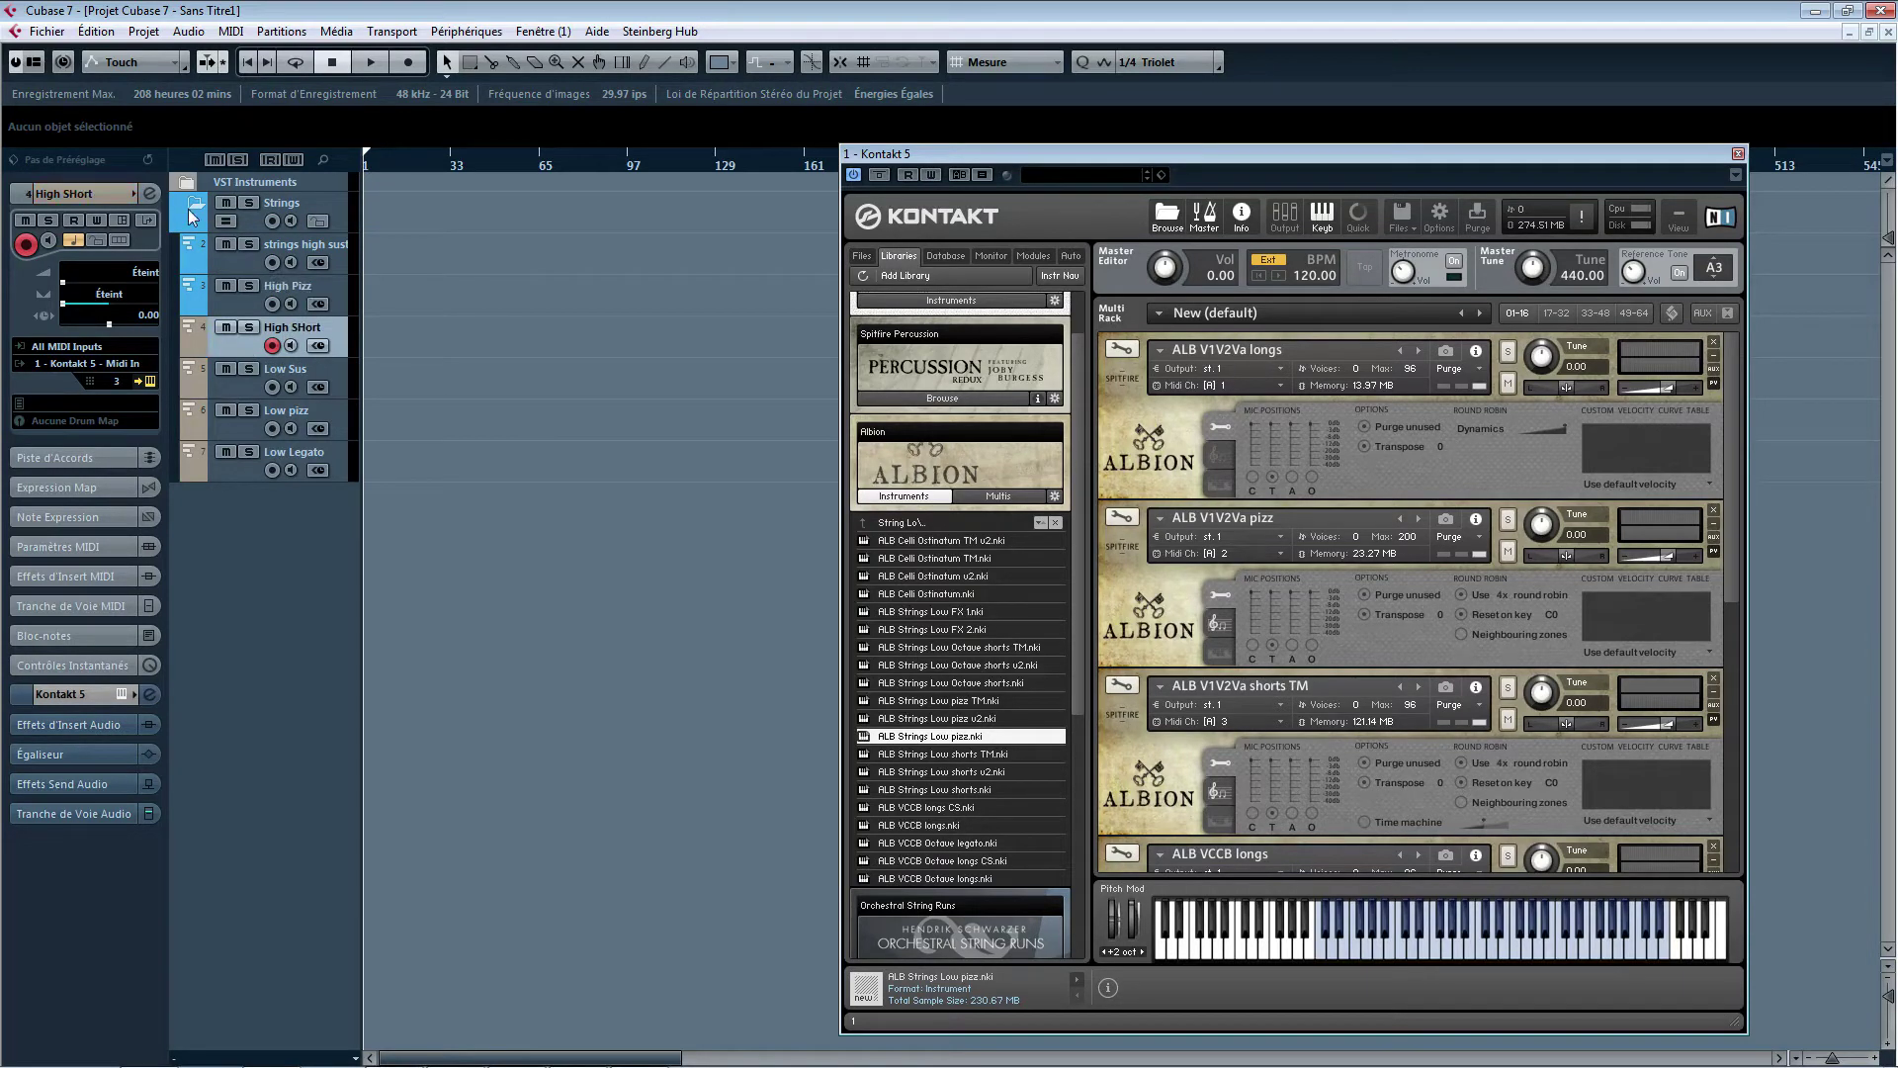
click(134, 192)
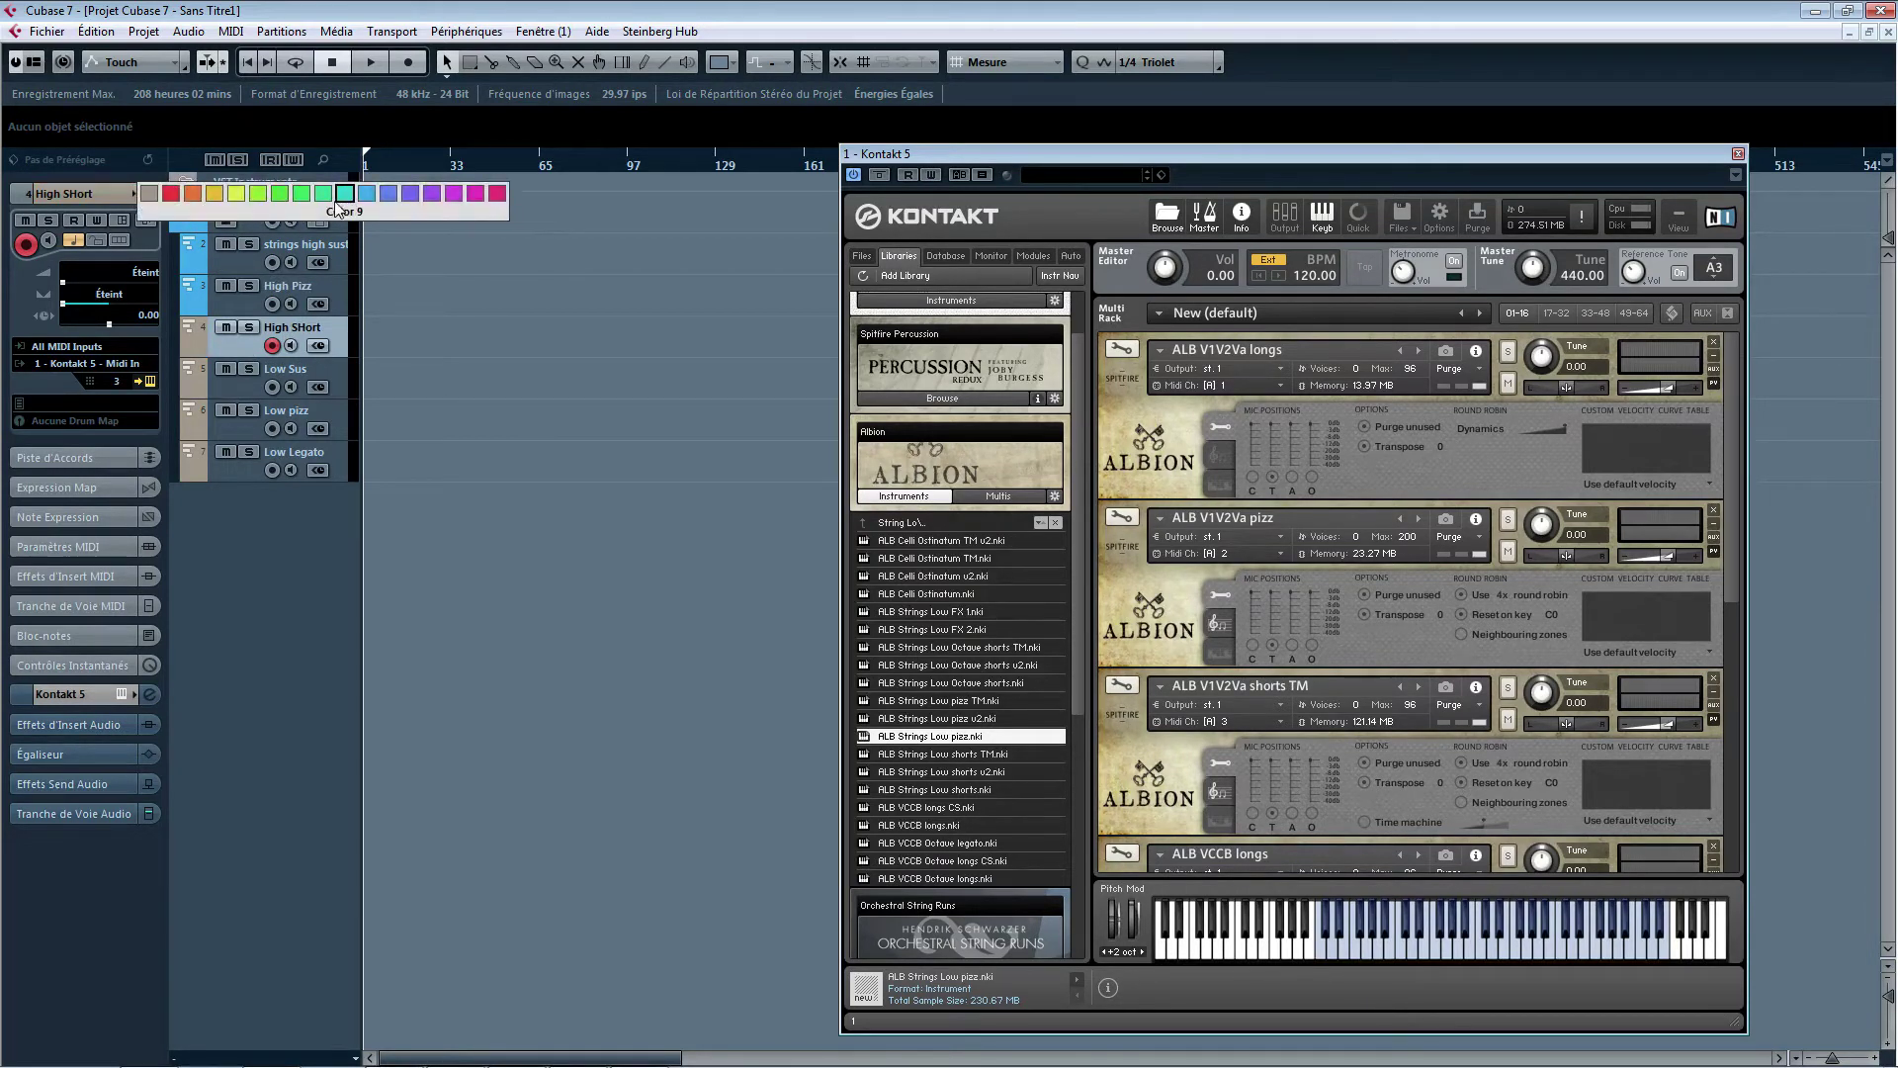
click(365, 195)
- Colour the Low Sus, Low pizz and Low Legato tracks in the Strings folder's light blue
click(286, 369)
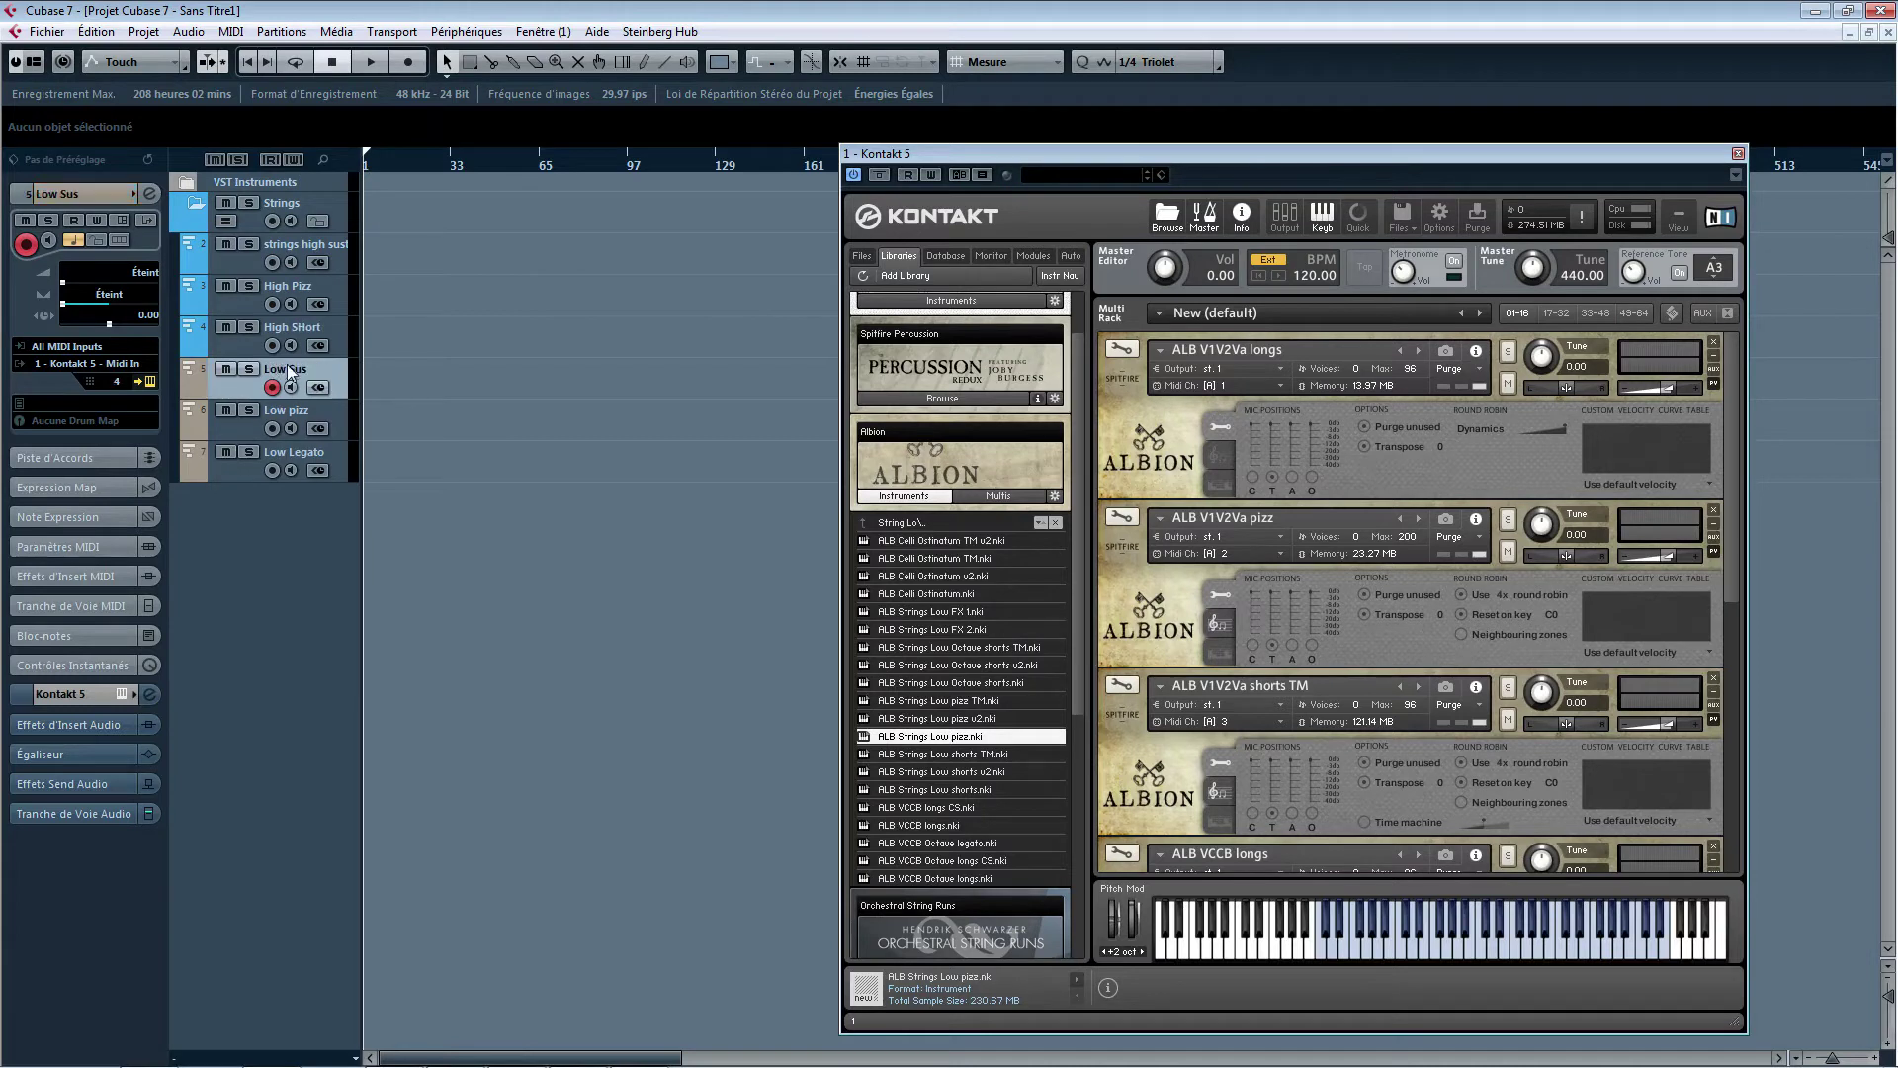
click(135, 194)
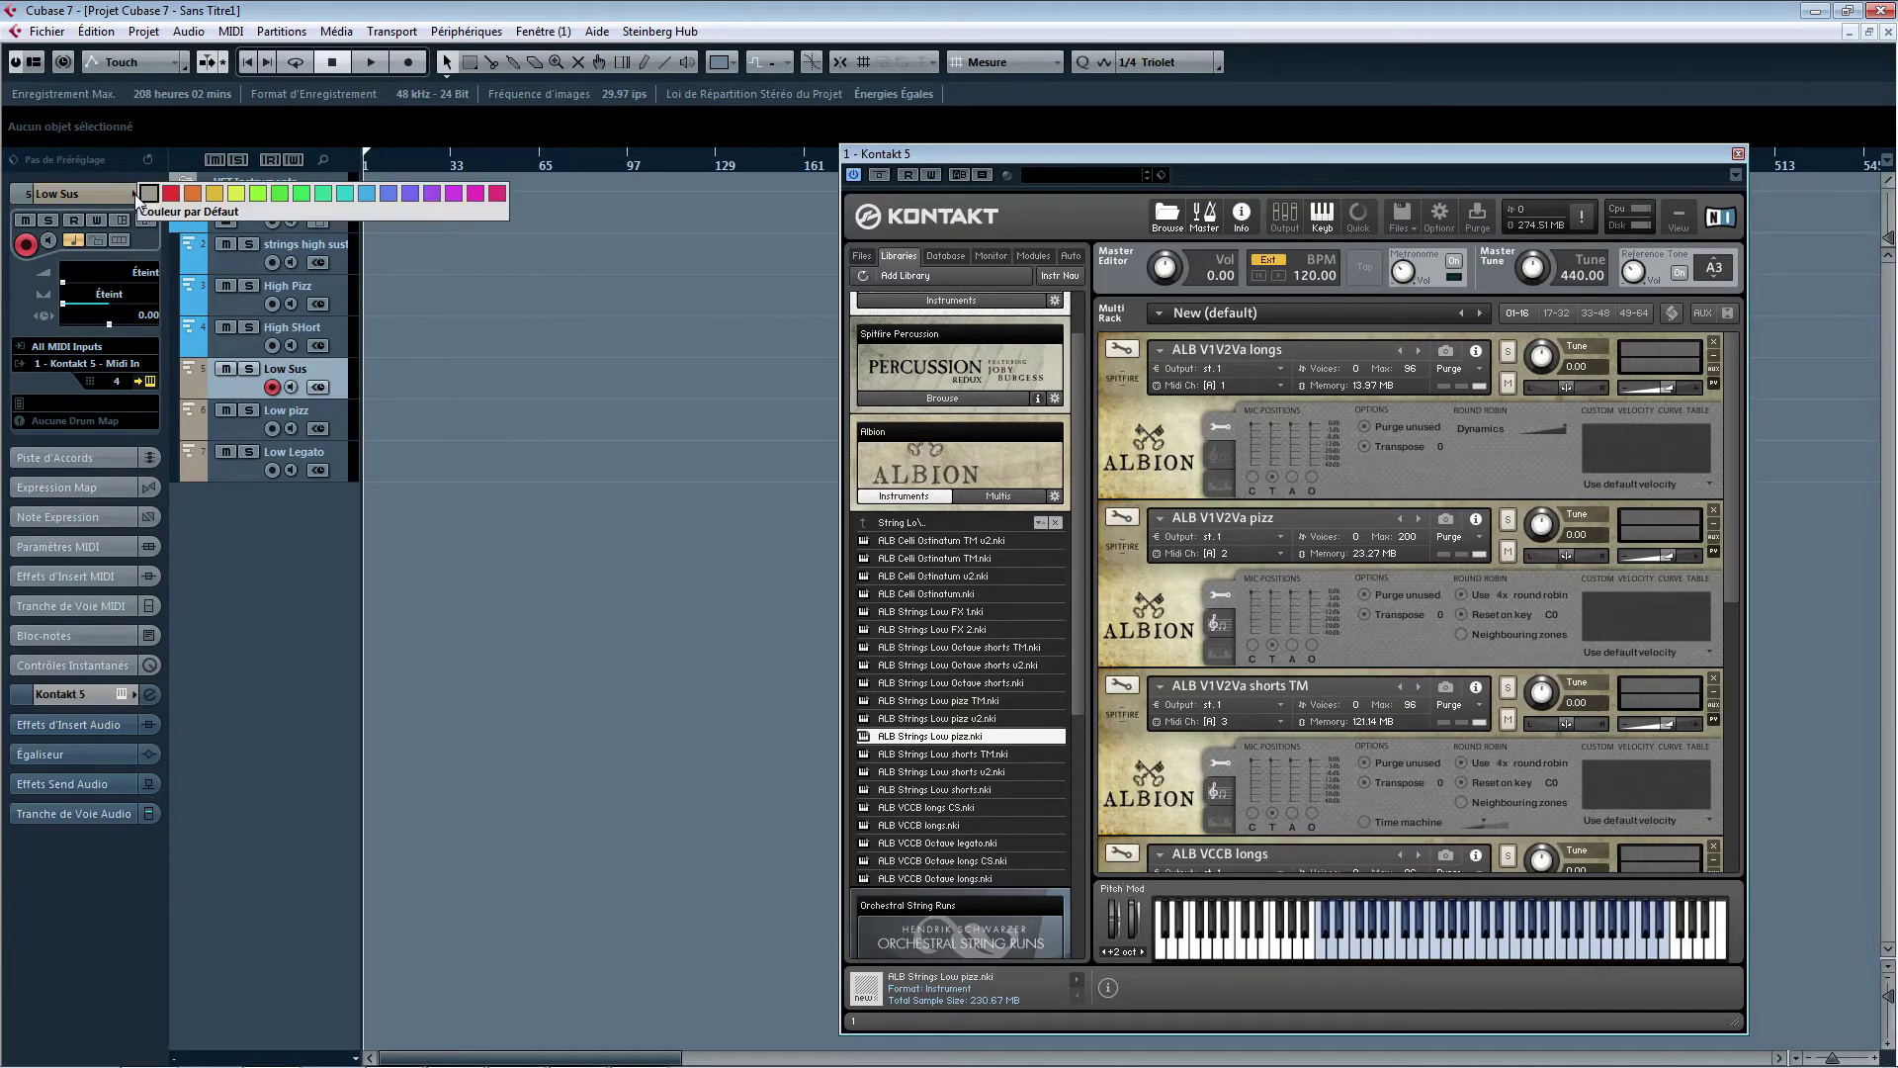
click(366, 194)
click(302, 409)
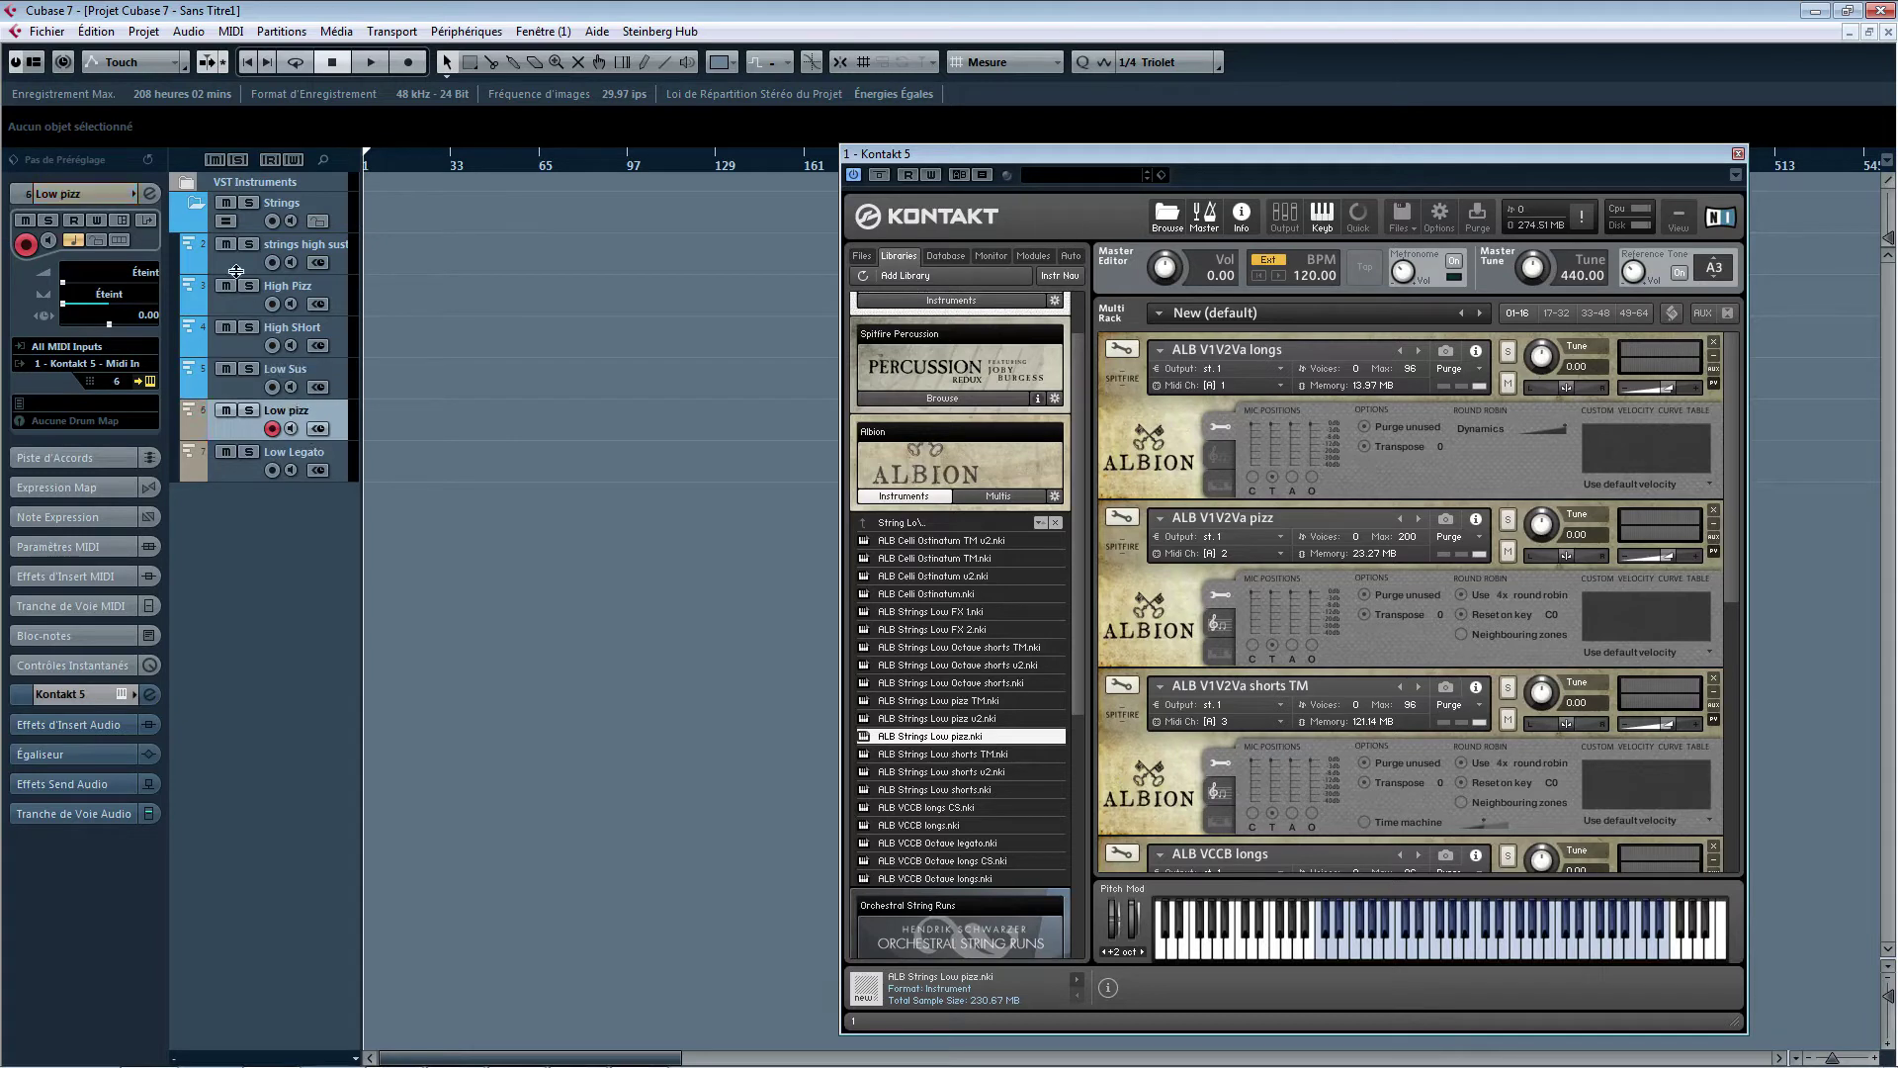
click(133, 191)
click(365, 194)
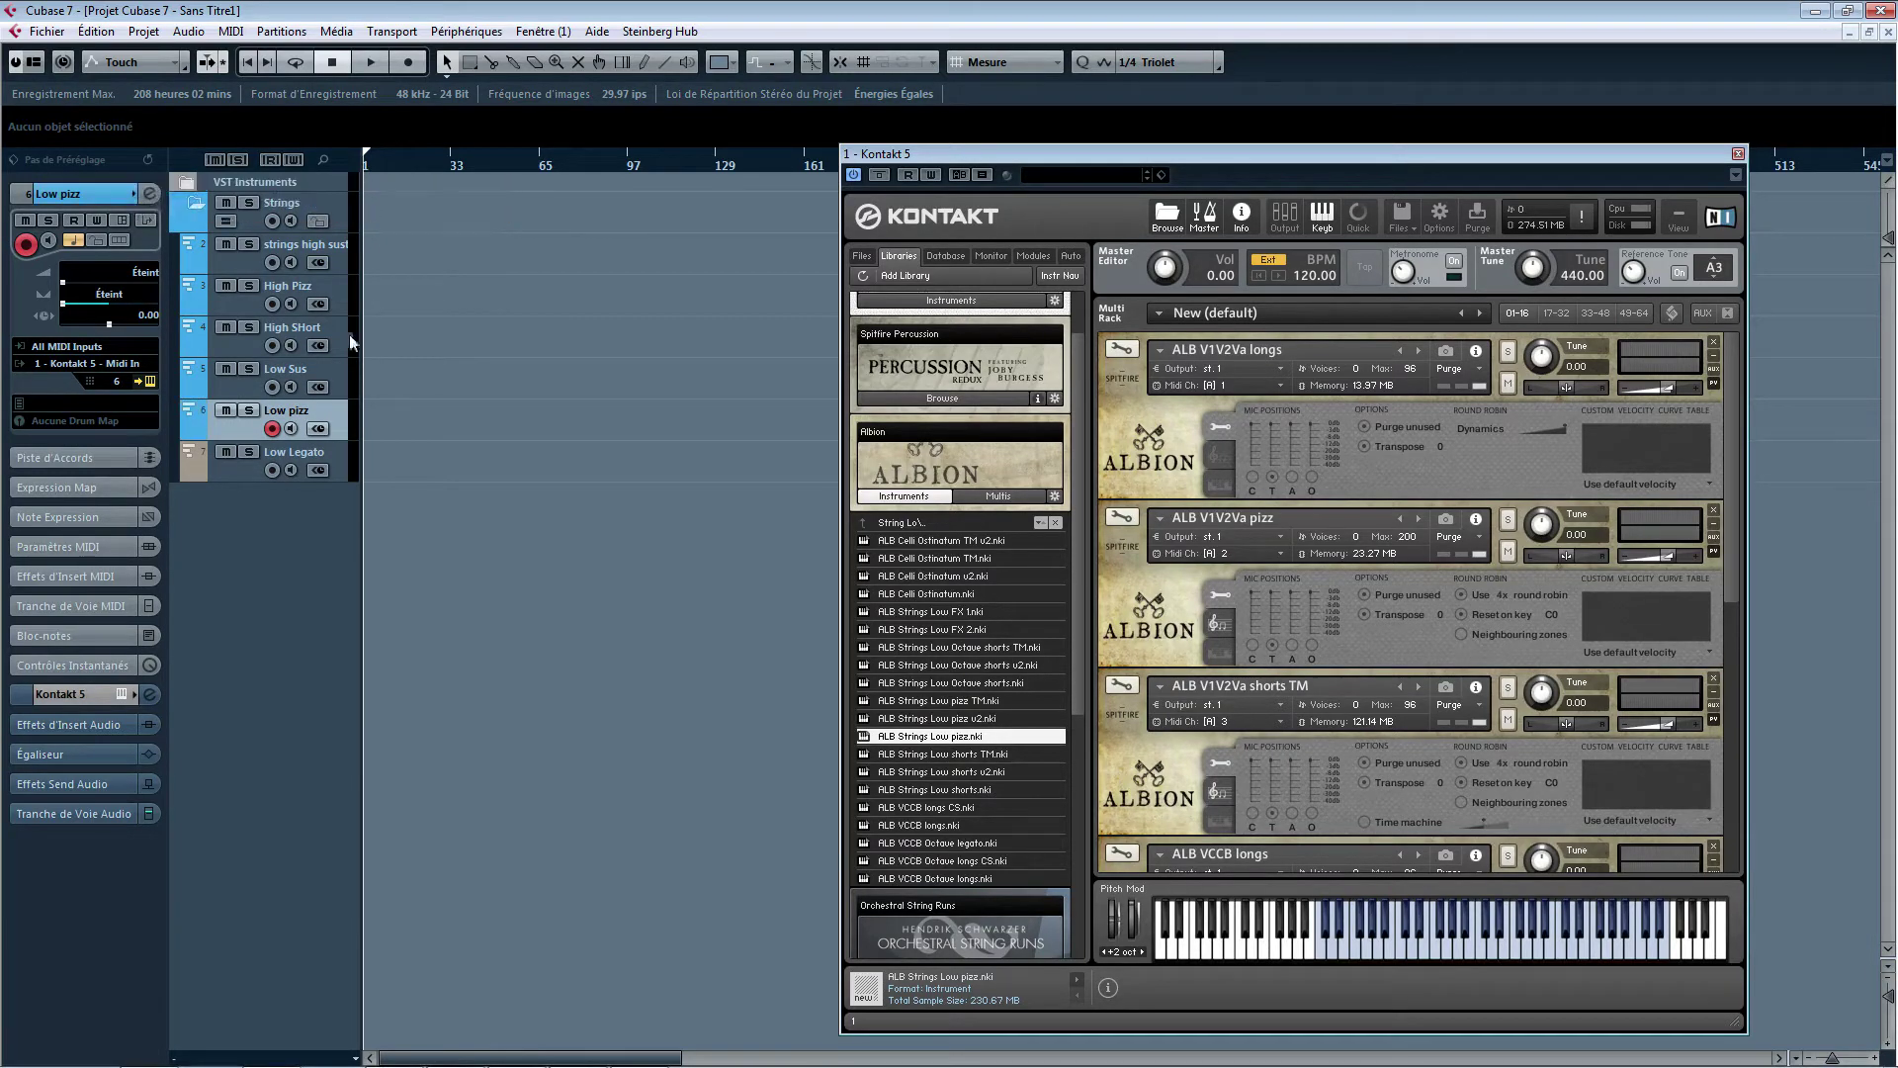
click(314, 443)
click(133, 193)
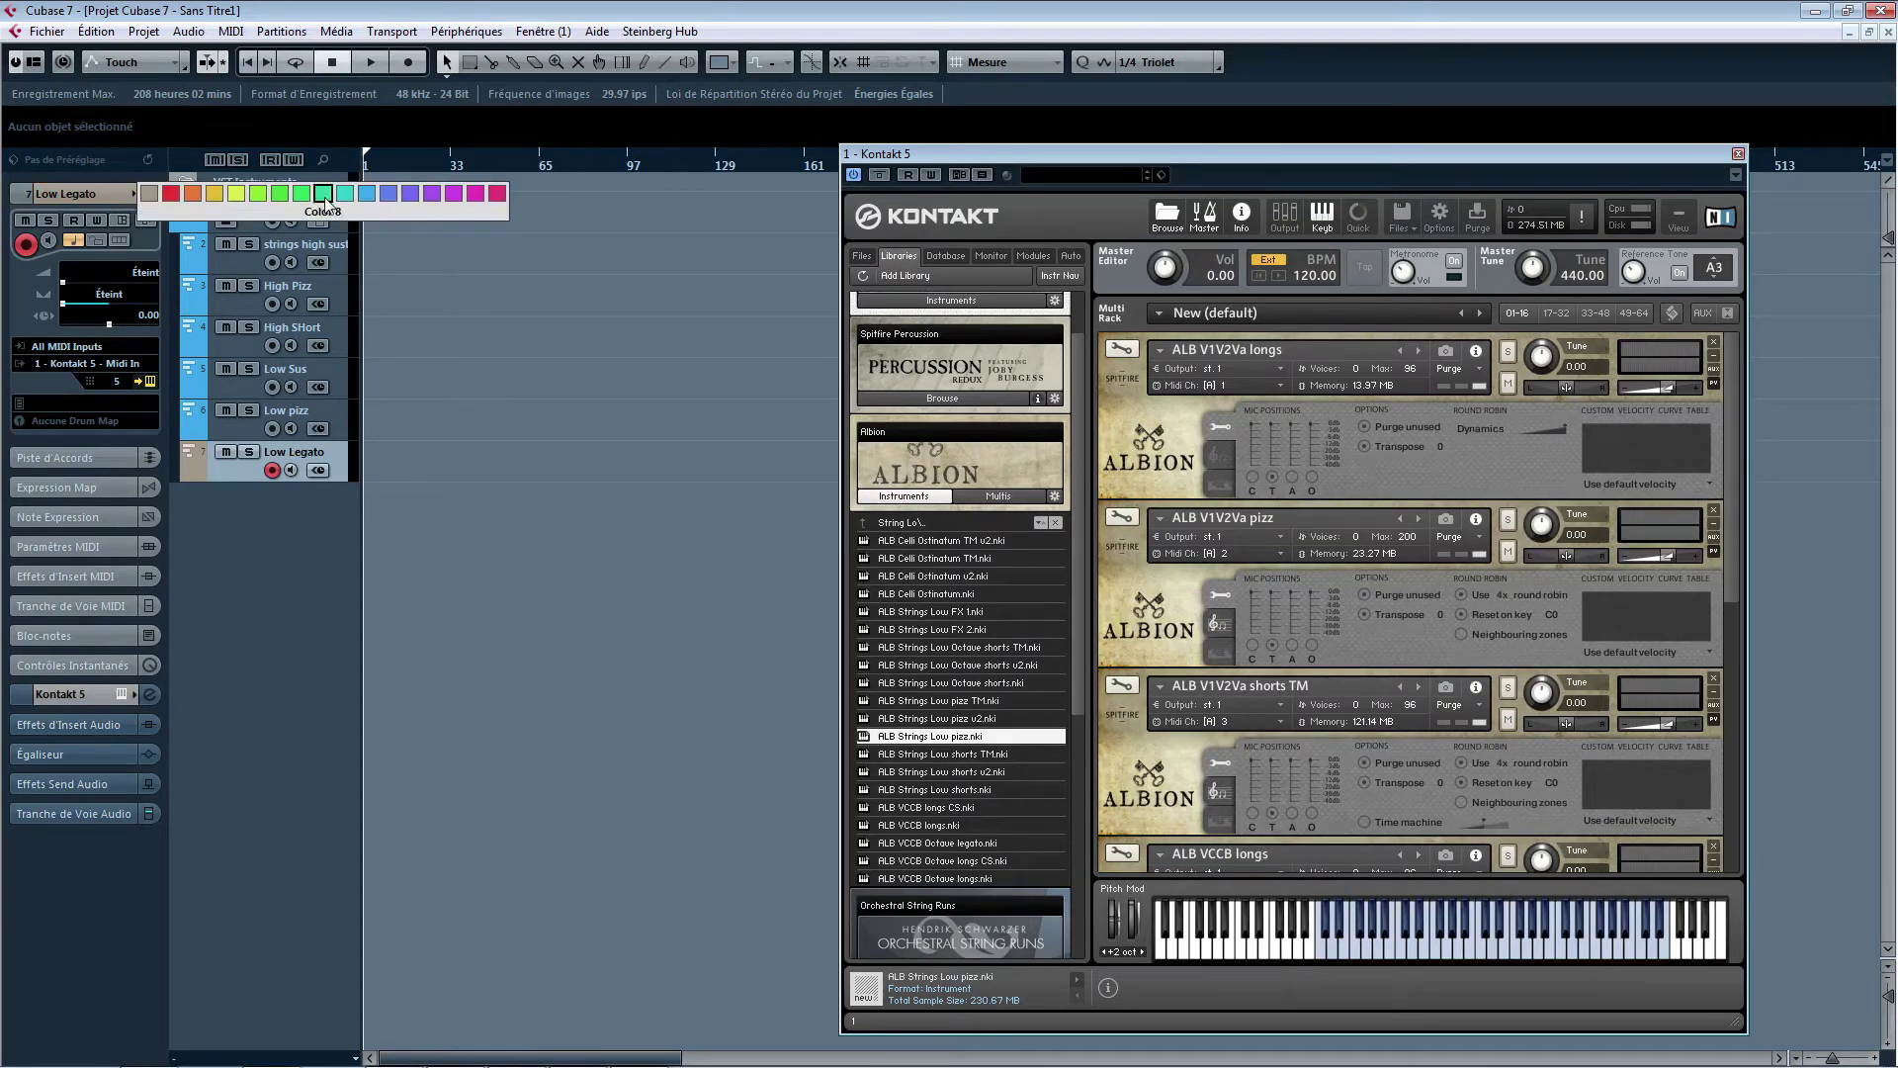
click(366, 194)
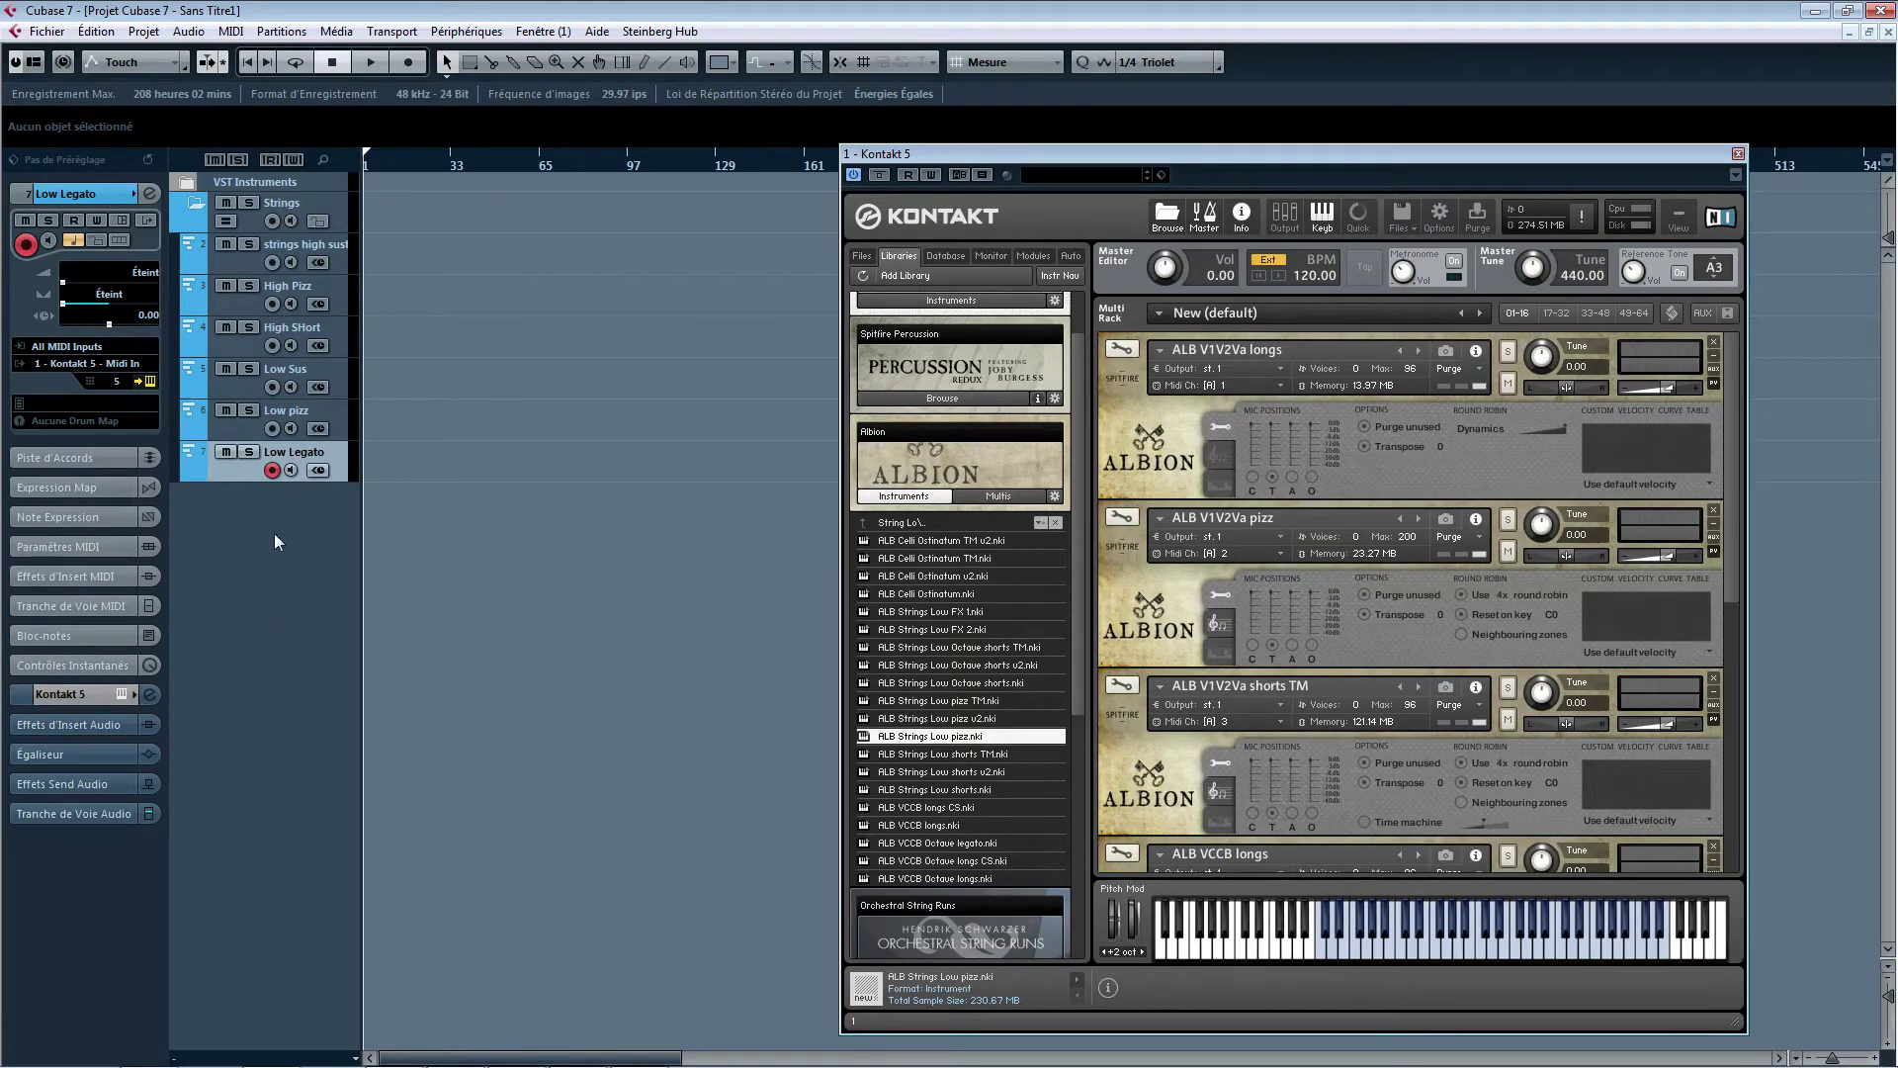
- Collapse and re-expand the Strings folder to check its contents, and close the Kontakt 5 window
click(193, 204)
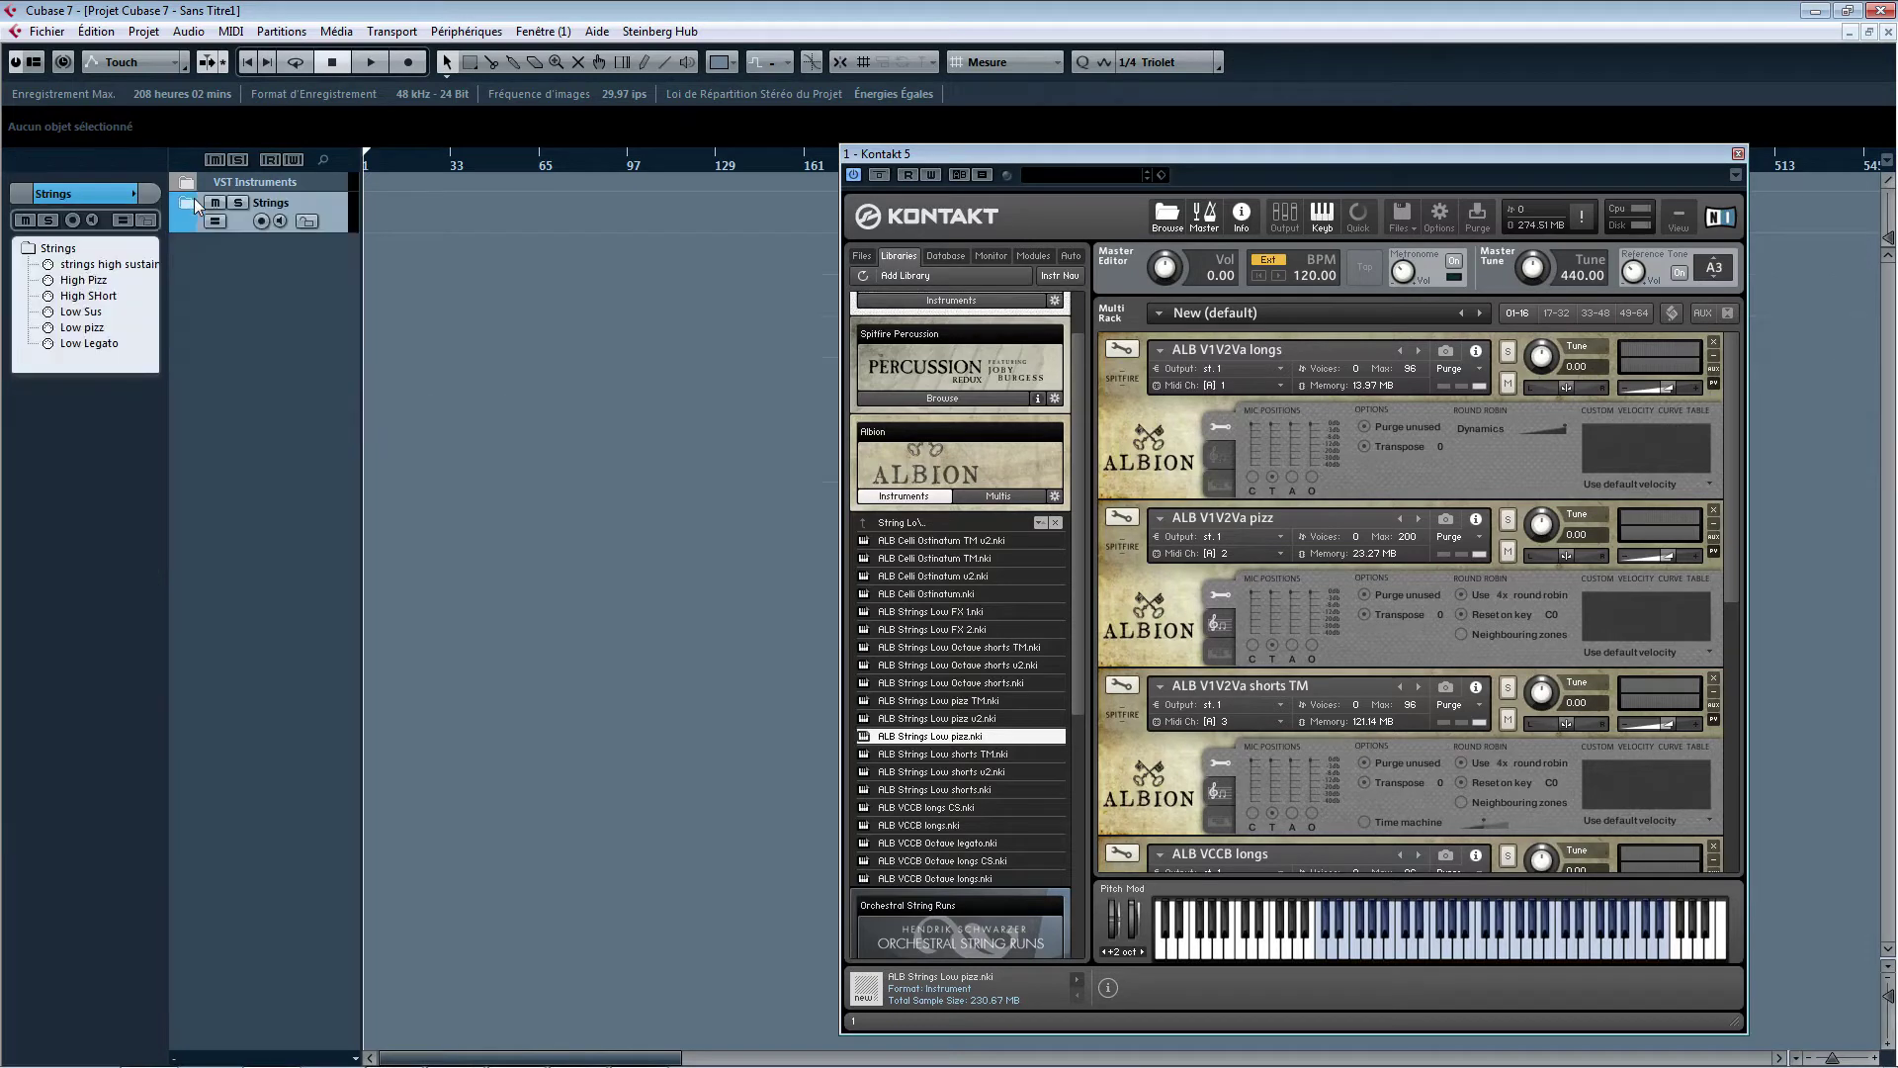
click(193, 202)
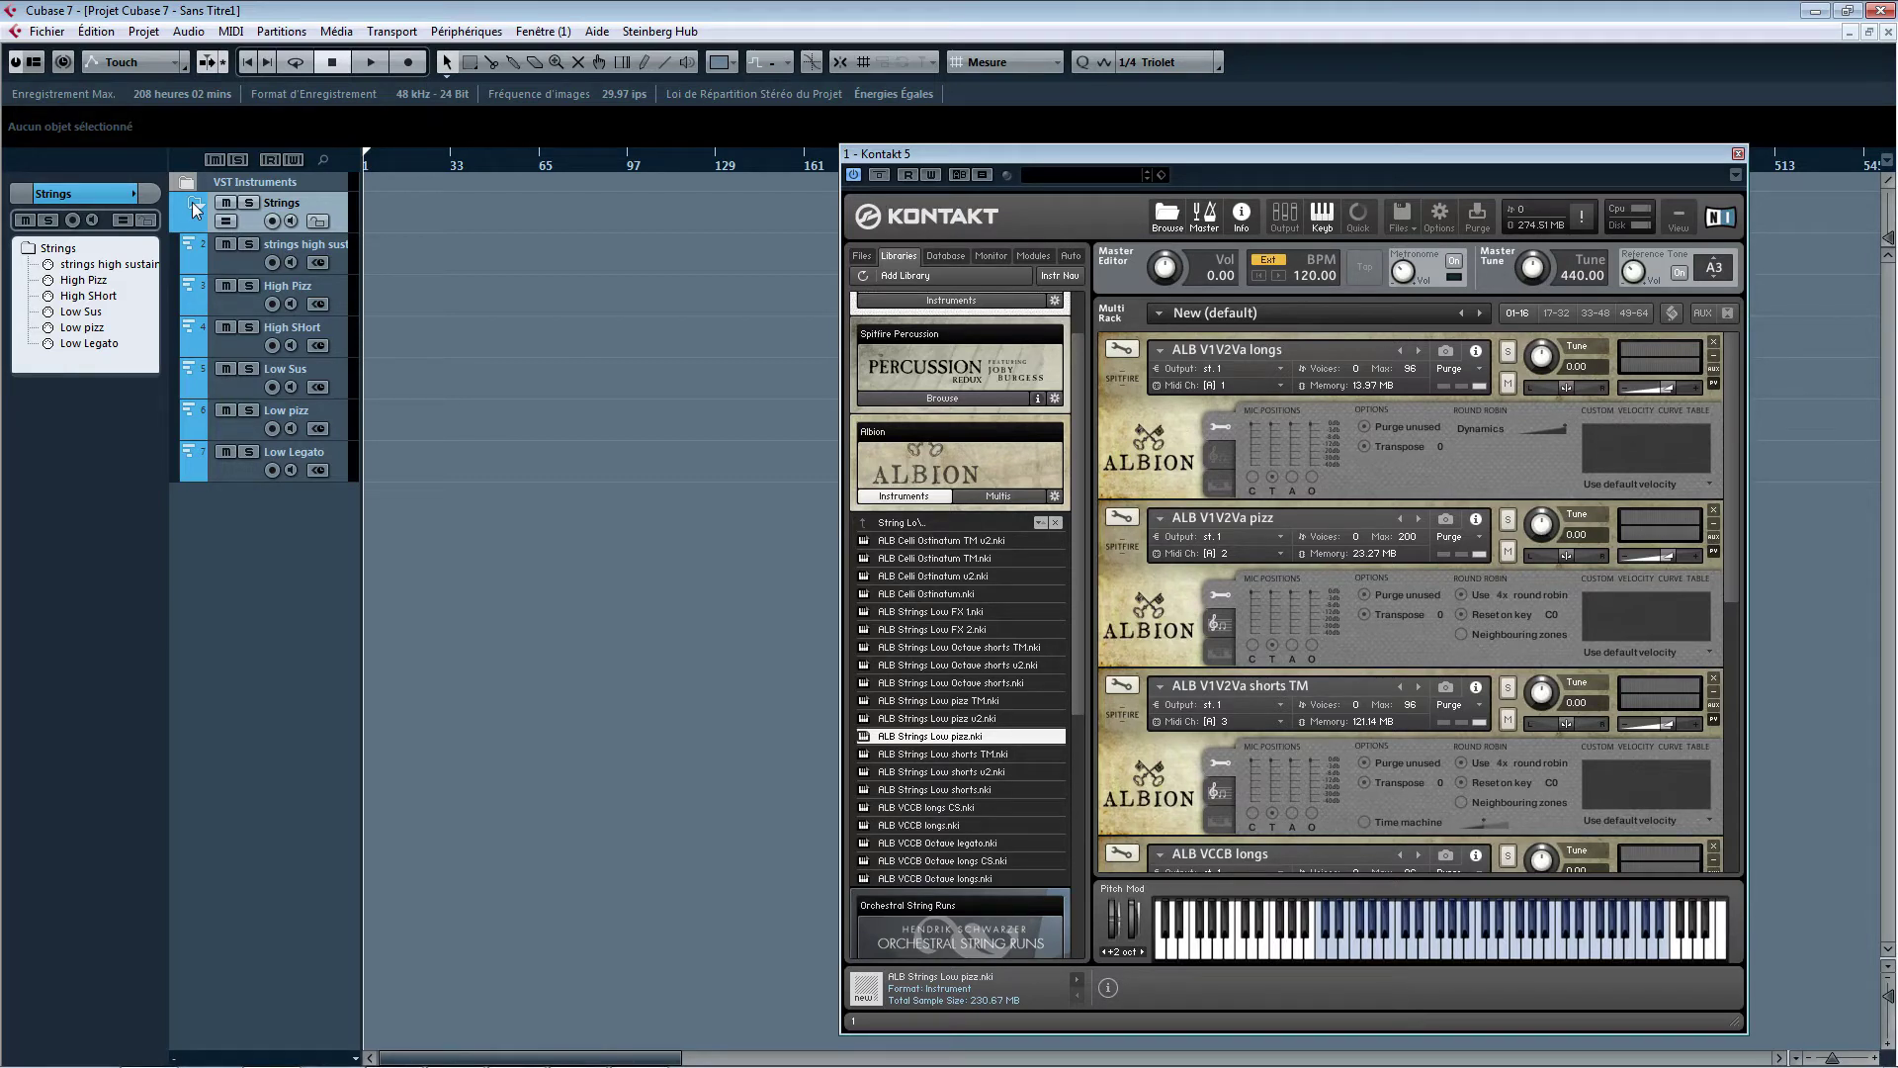
click(1740, 154)
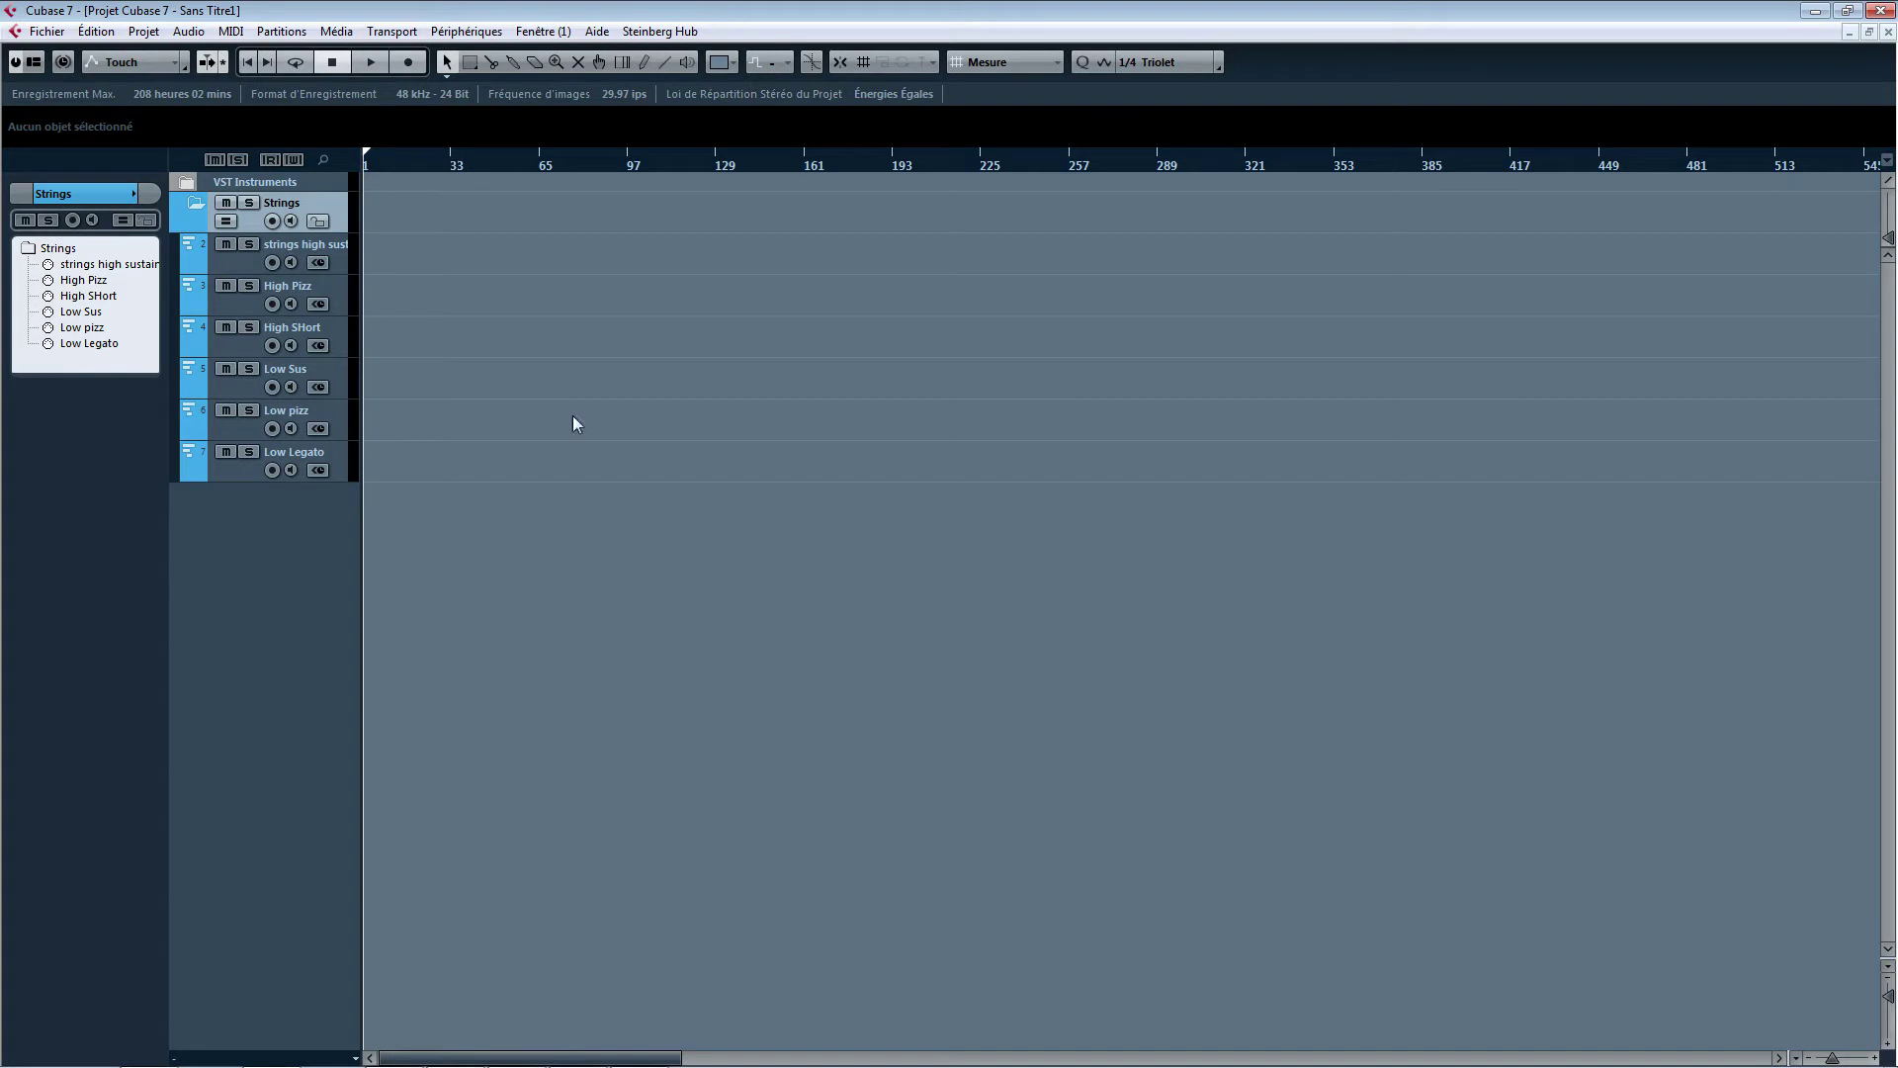
- Load play_VST_x64 into VST instrument slot 2 and create a MIDI track assigned to it
click(467, 31)
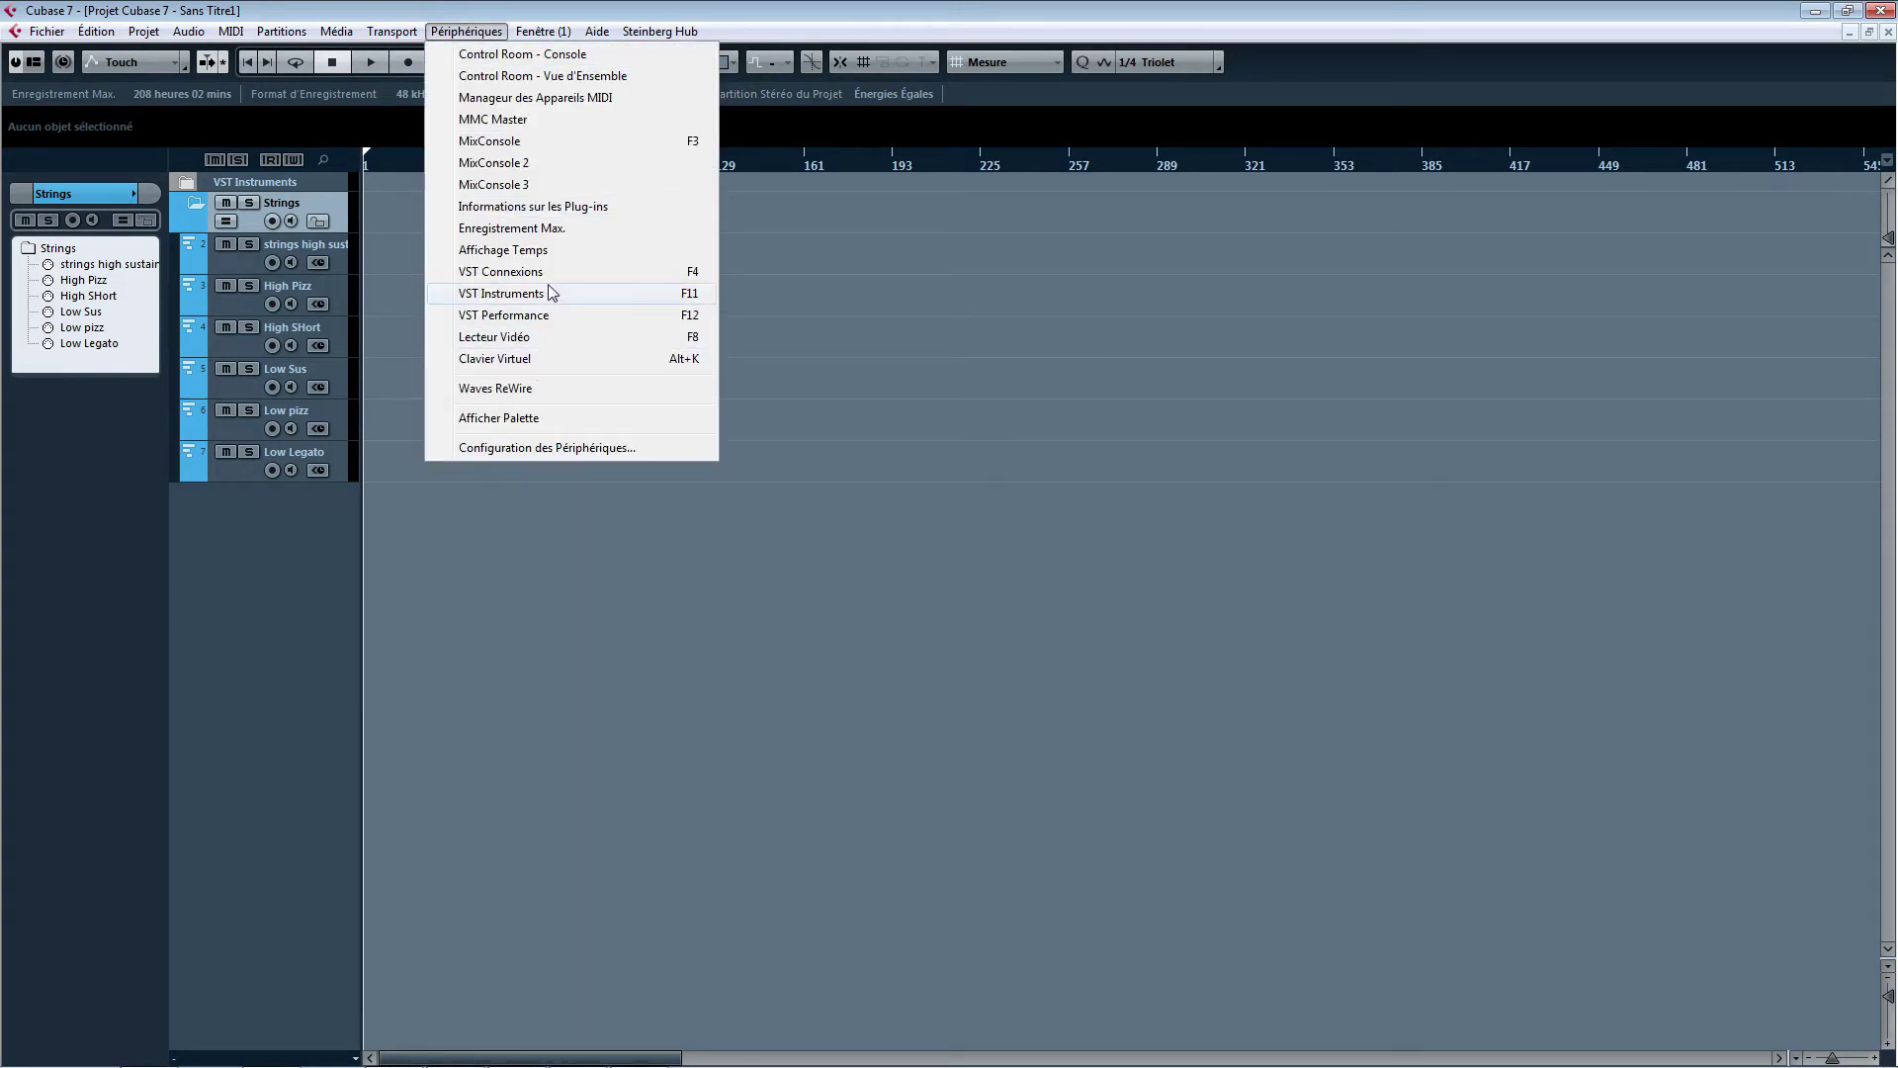
click(501, 293)
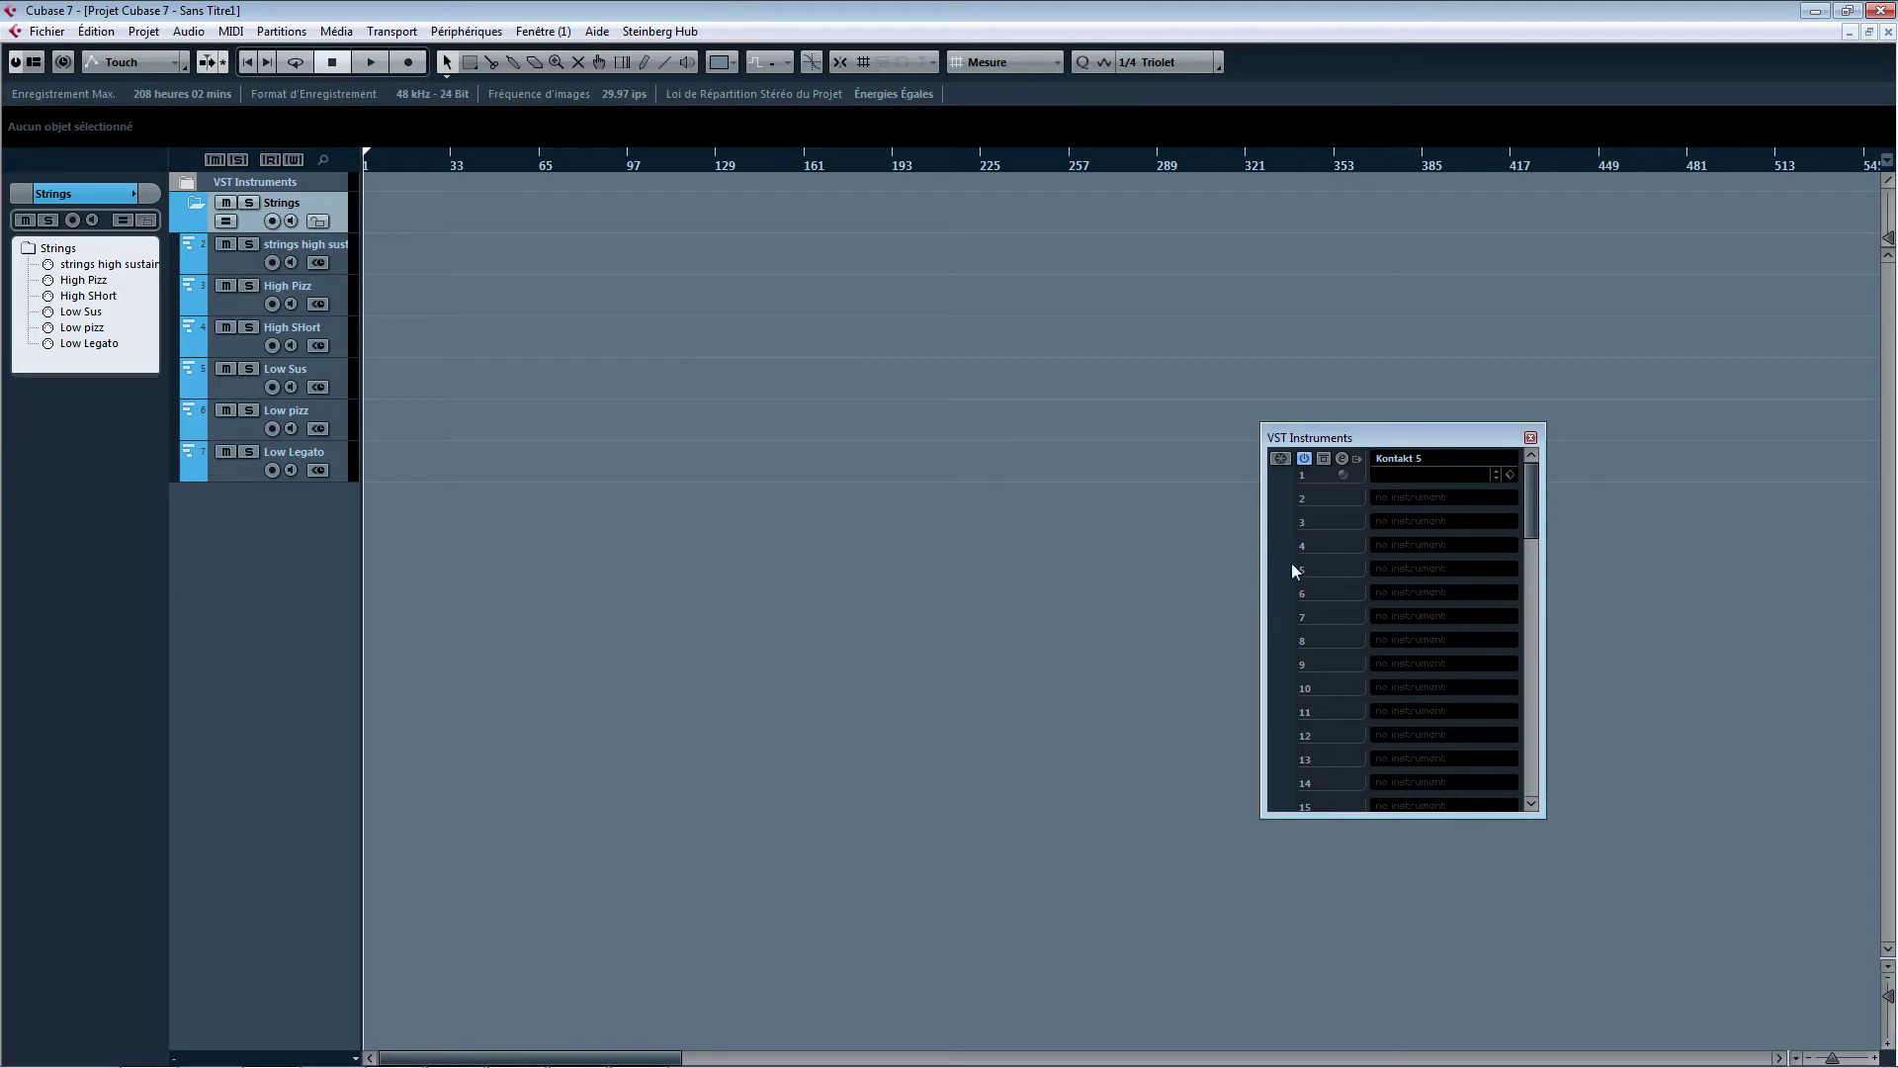
click(1414, 504)
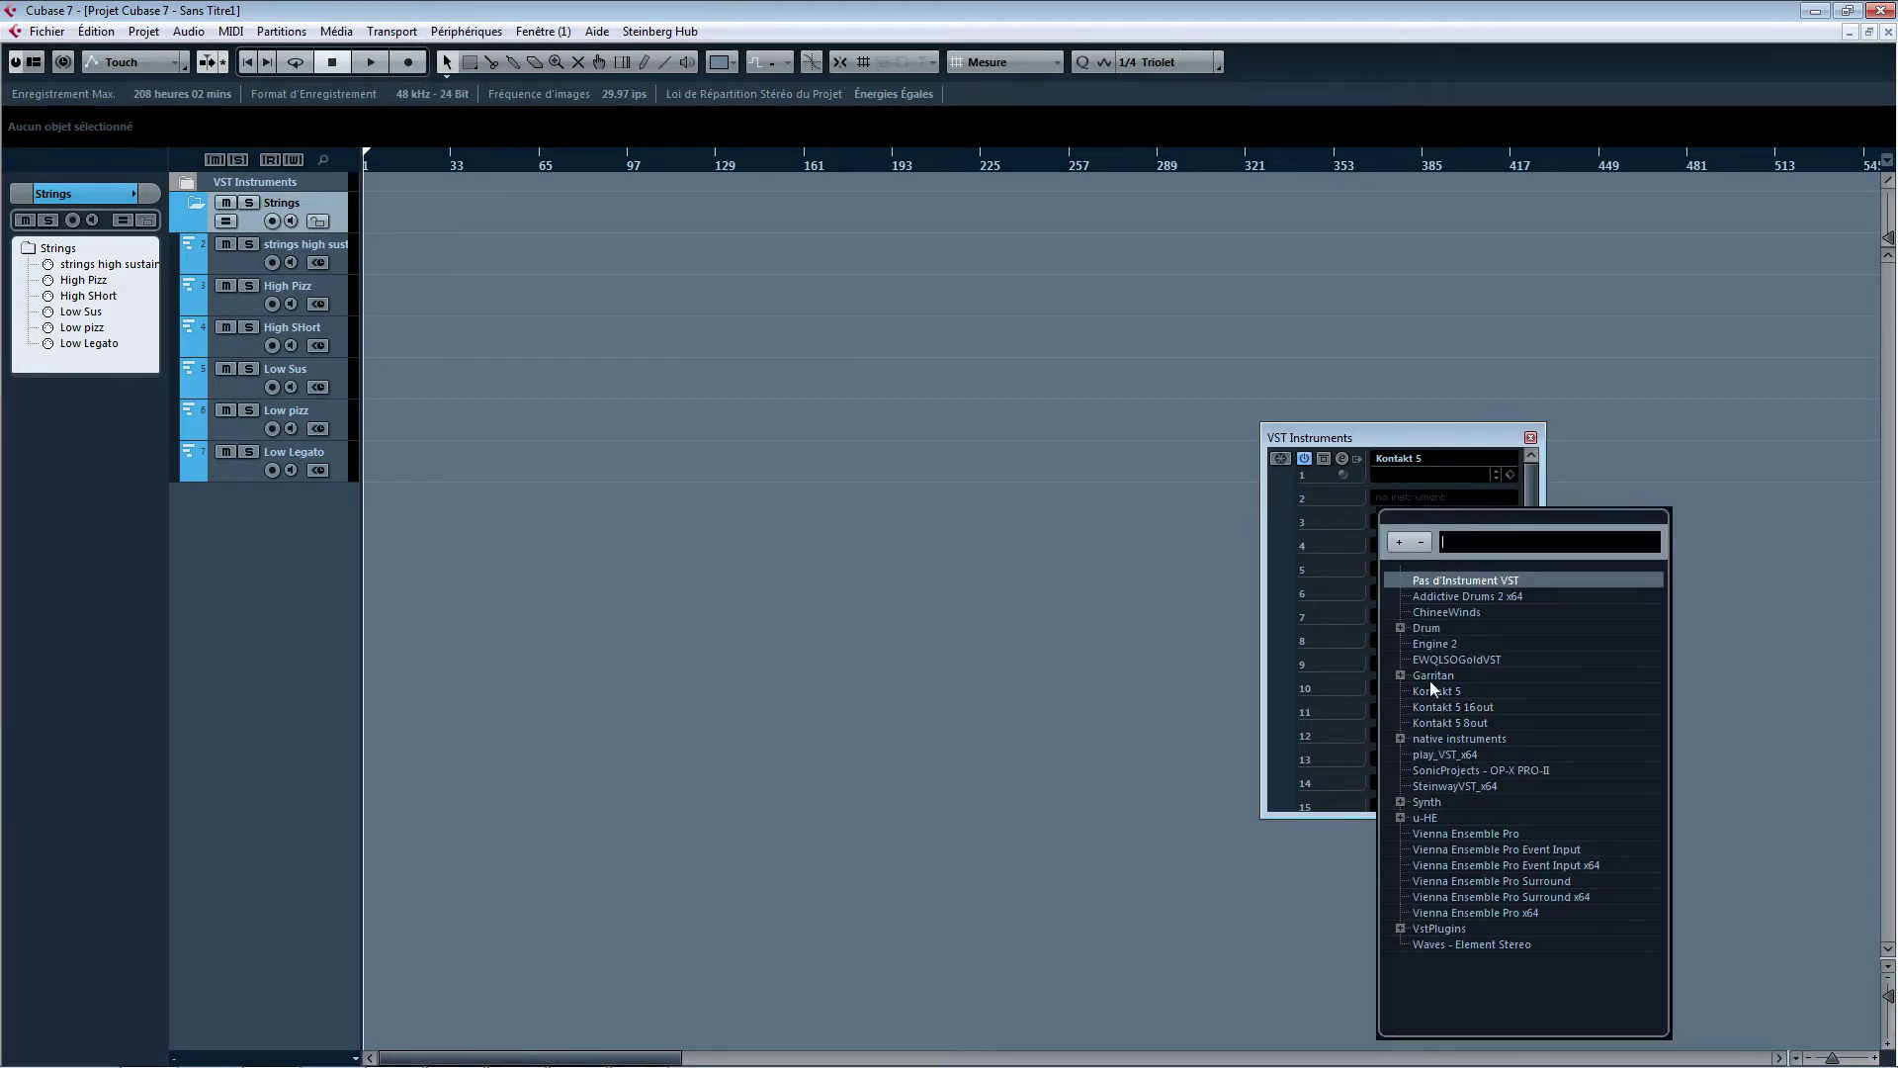
click(1438, 755)
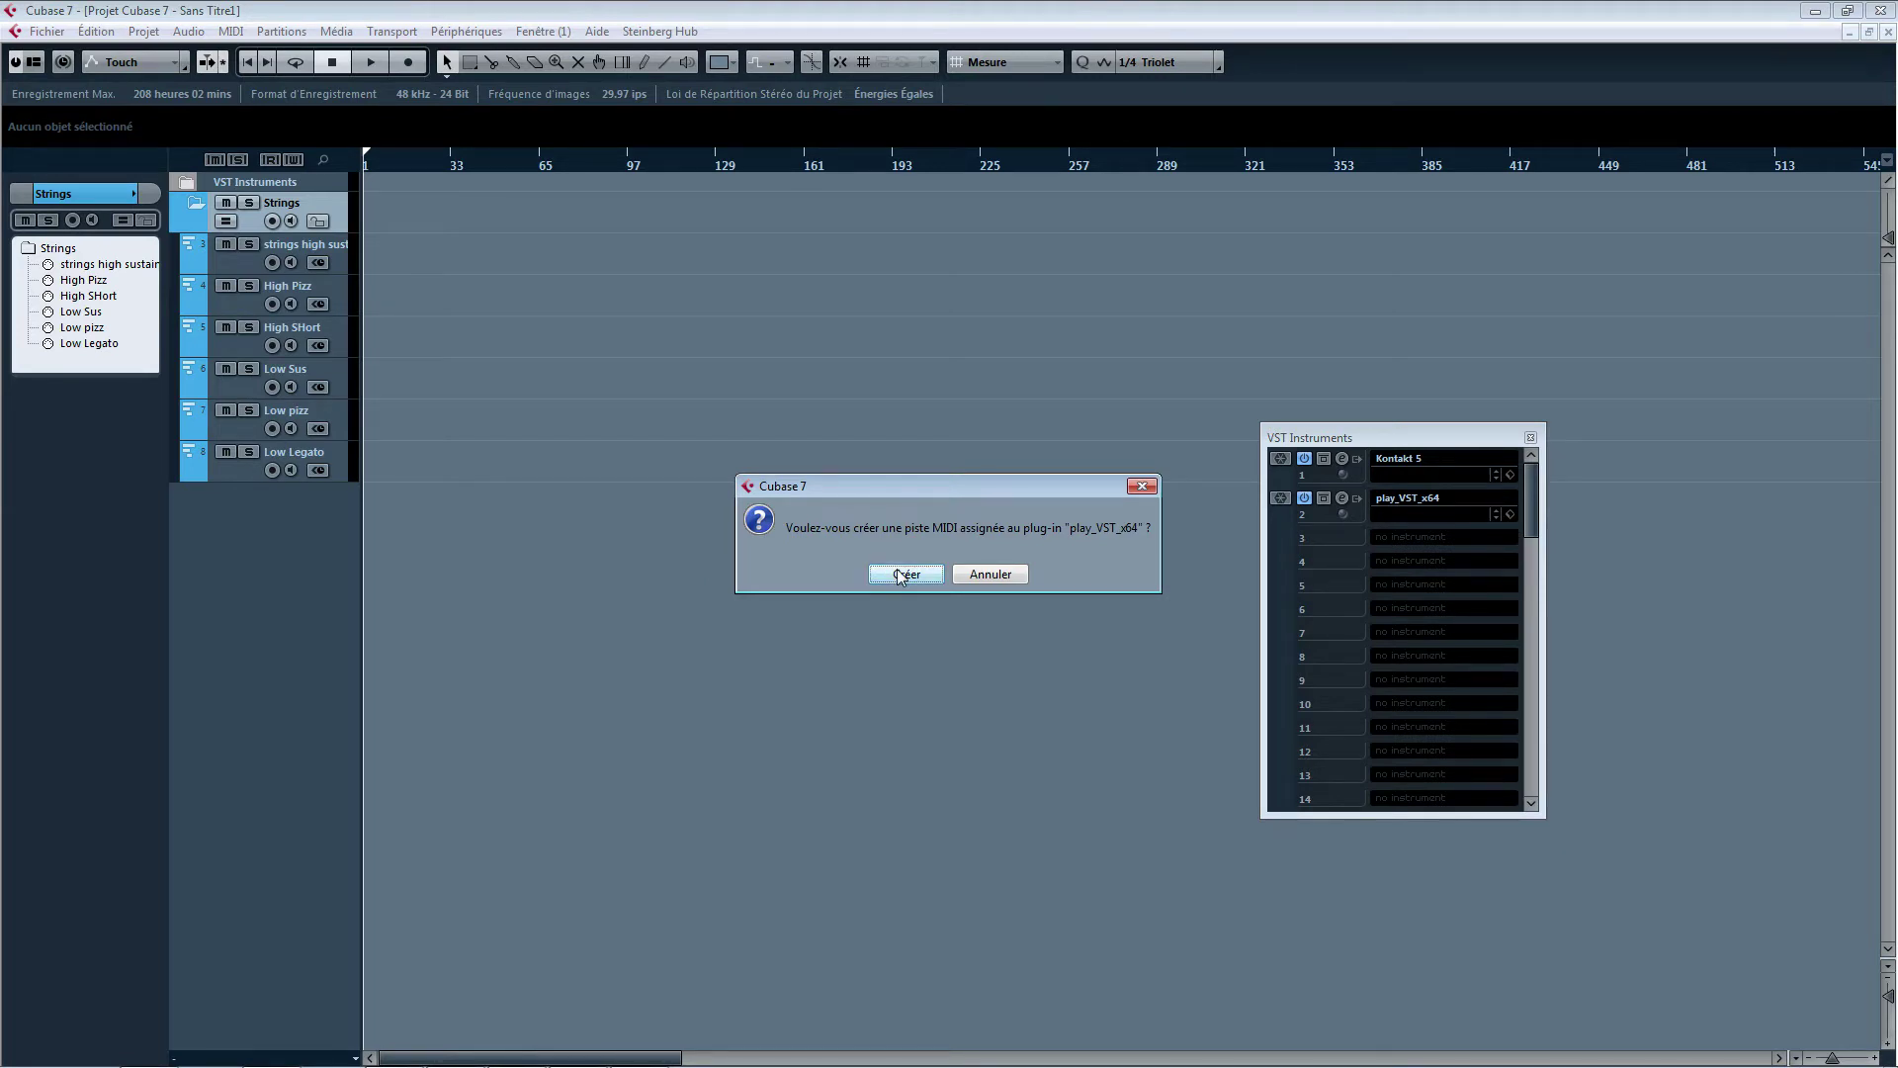
click(905, 574)
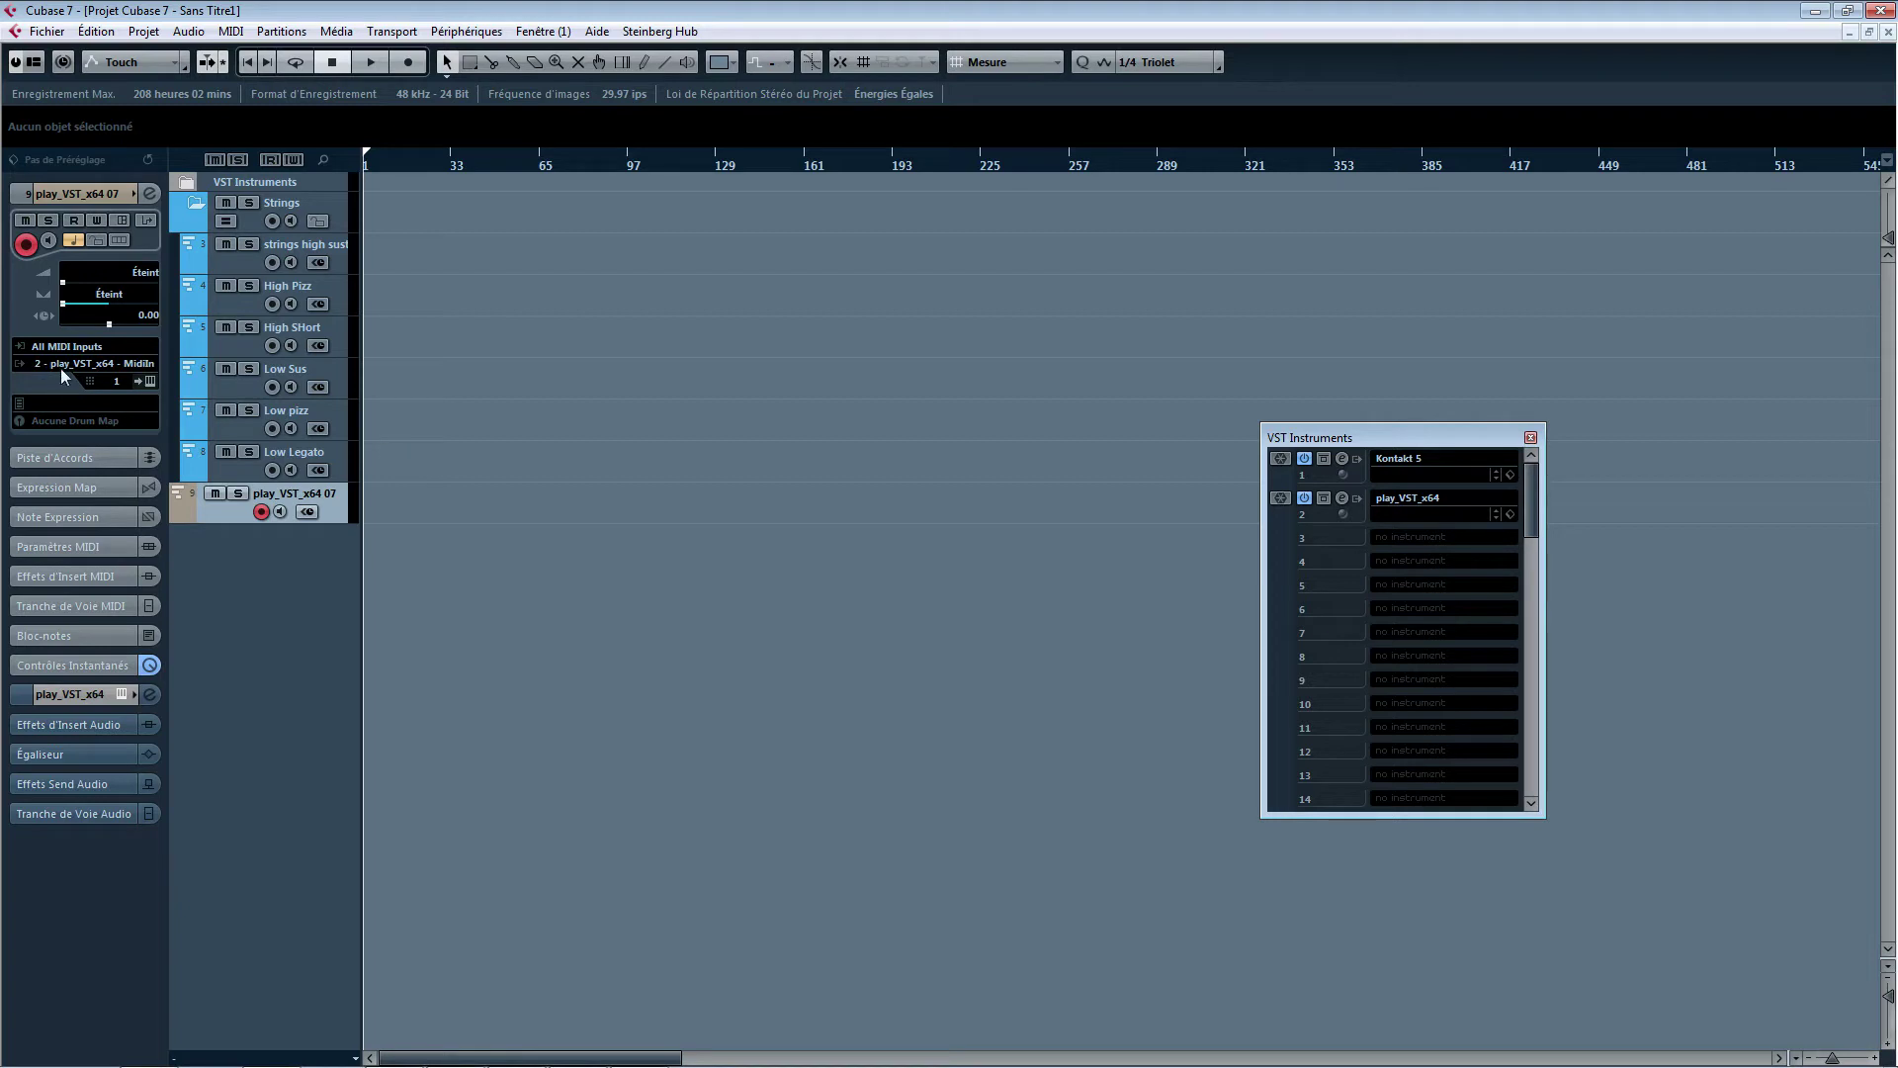
- Open the play_VST_x64 instrument editor from its MIDI track and go through the EW Hollywood libraries in its browser
click(148, 382)
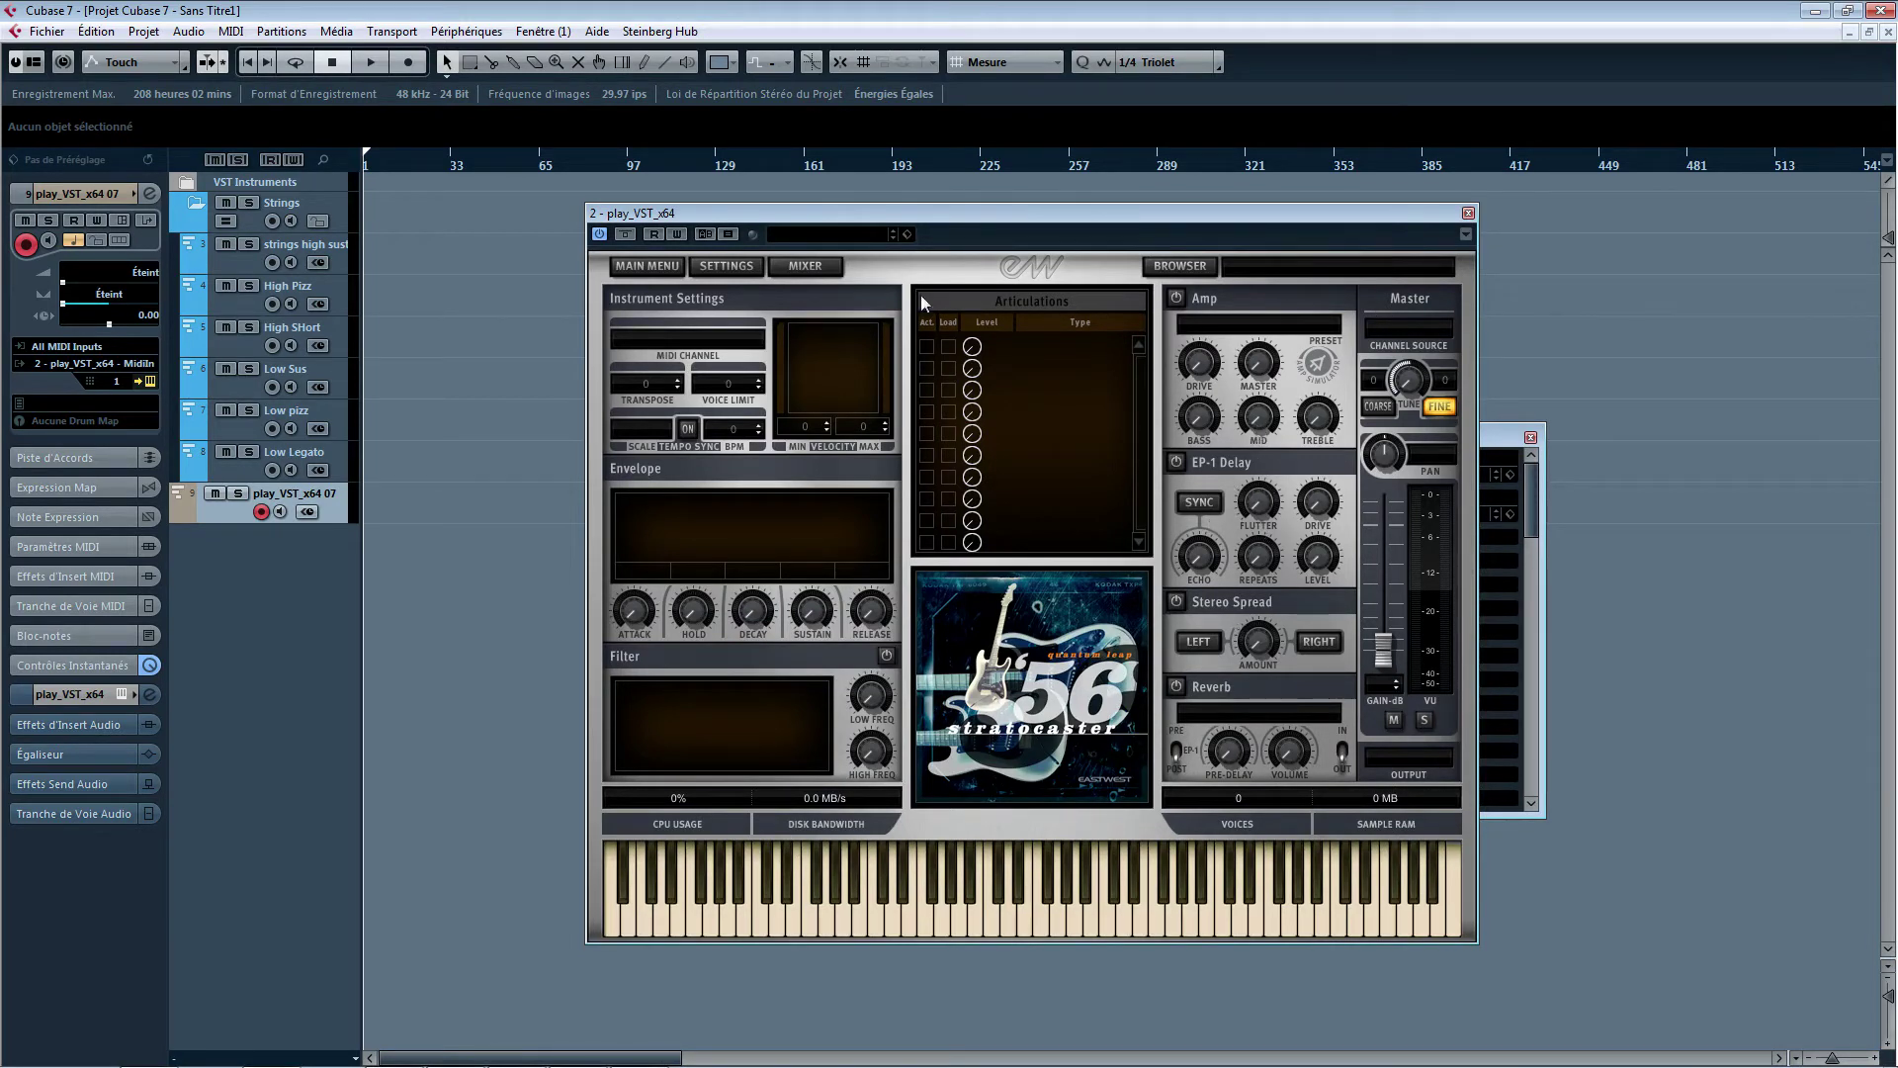
click(1178, 265)
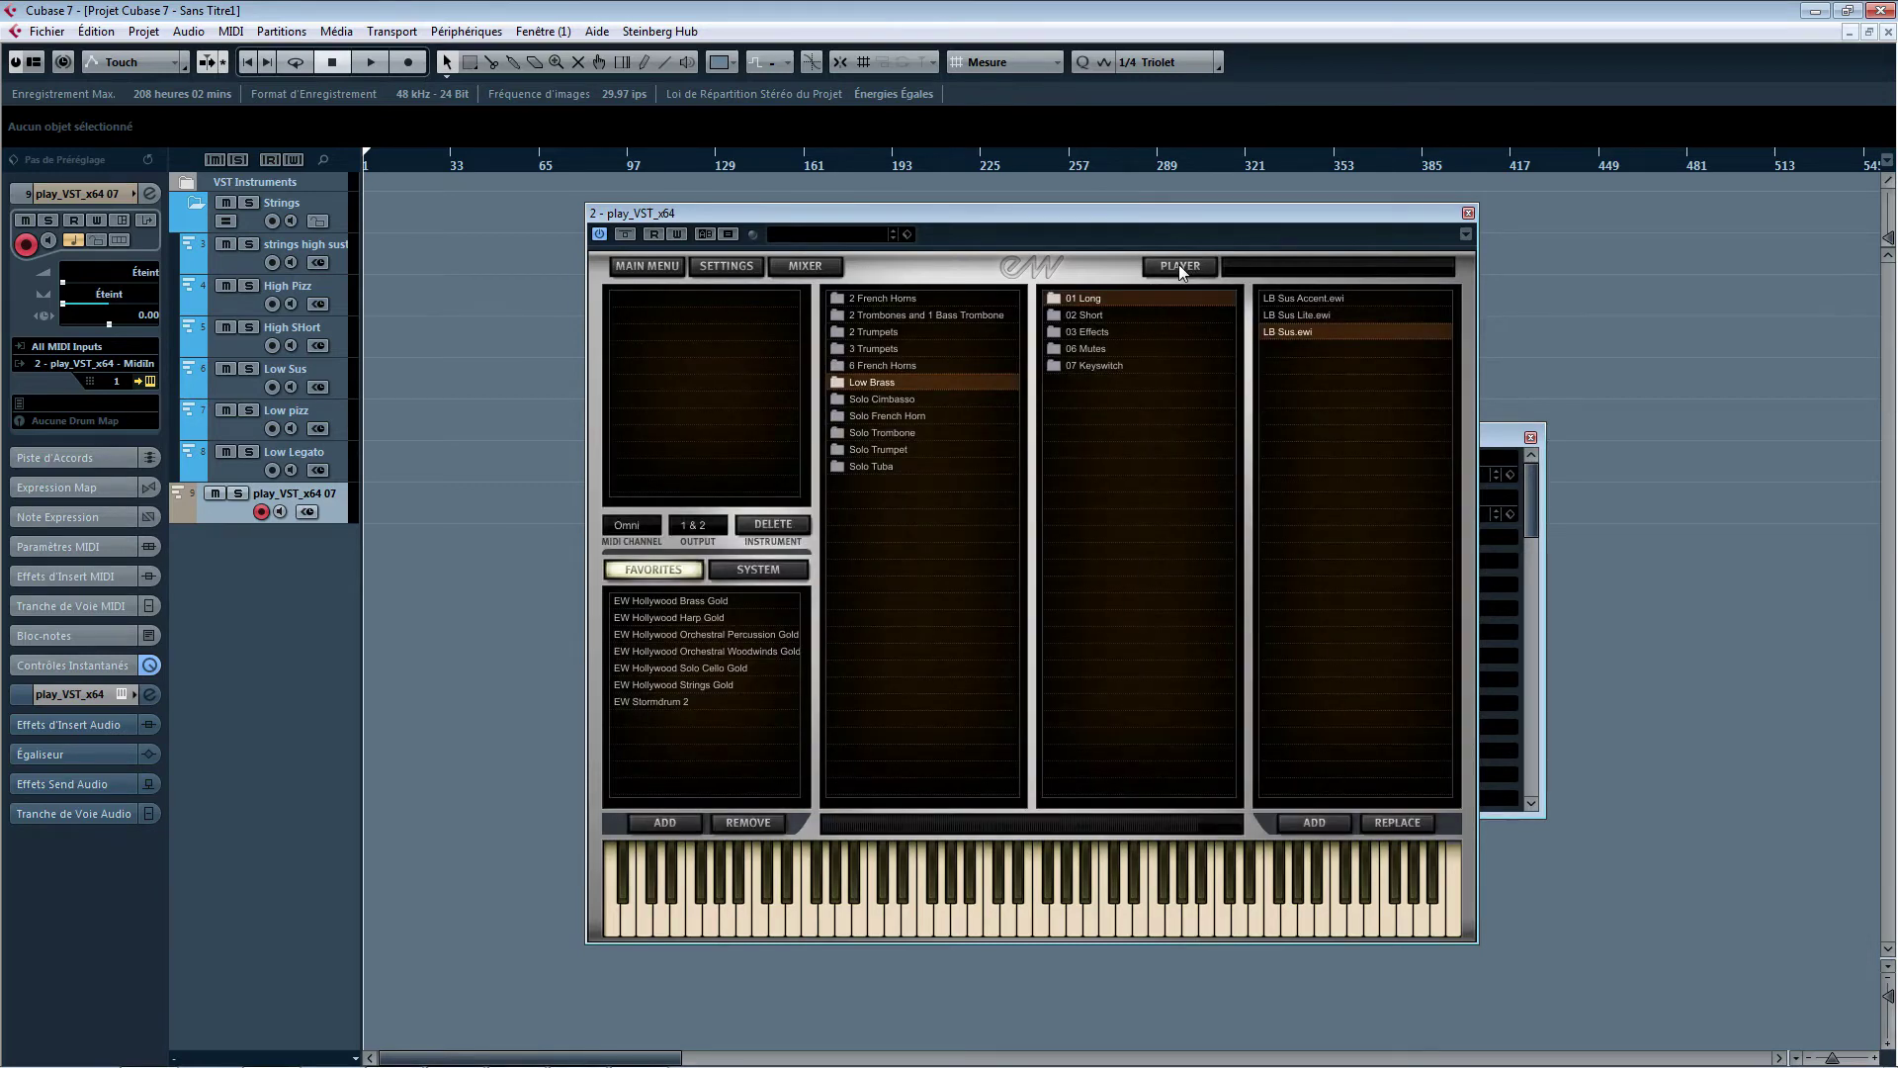
drag(678, 602, 662, 702)
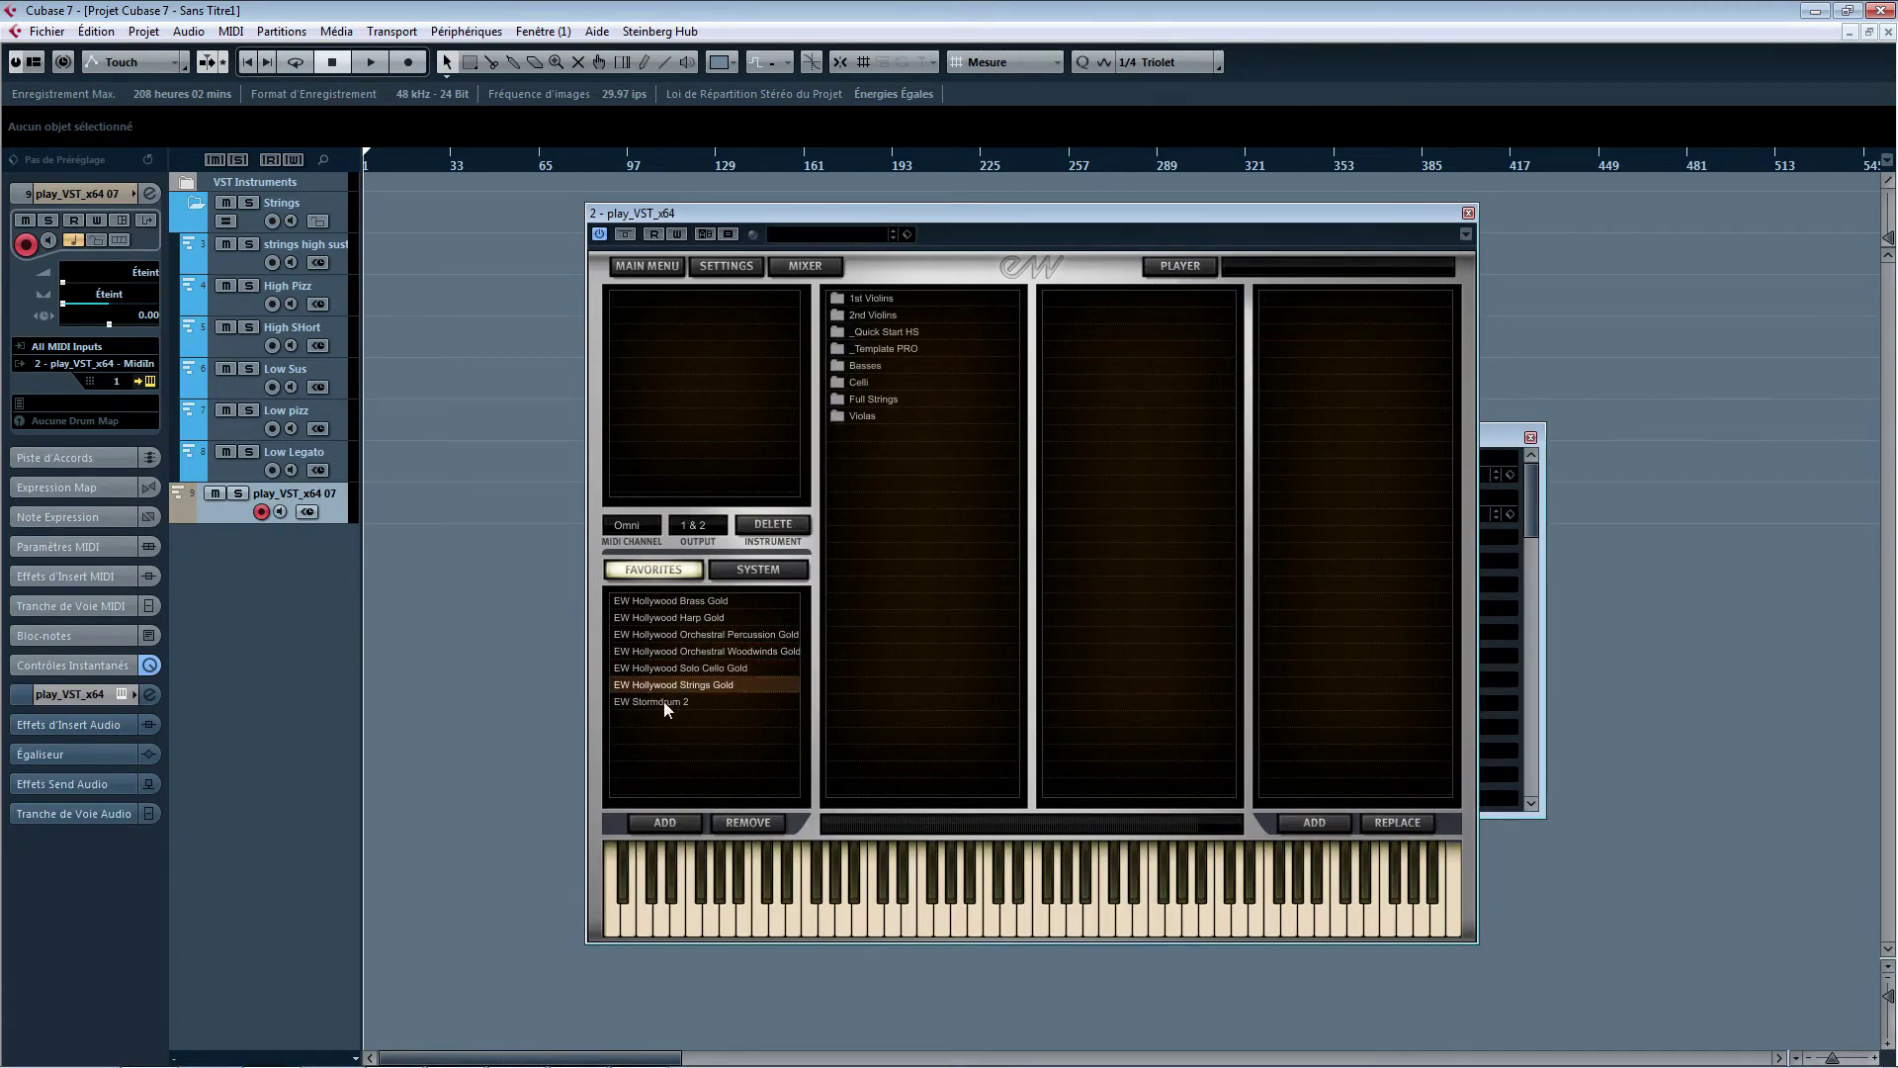
- Load 6FH Leg Slur LT.ewi from EW Hollywood Brass Gold's 6 French Horns, 05 Legato folder, on MIDI channel 1
click(704, 601)
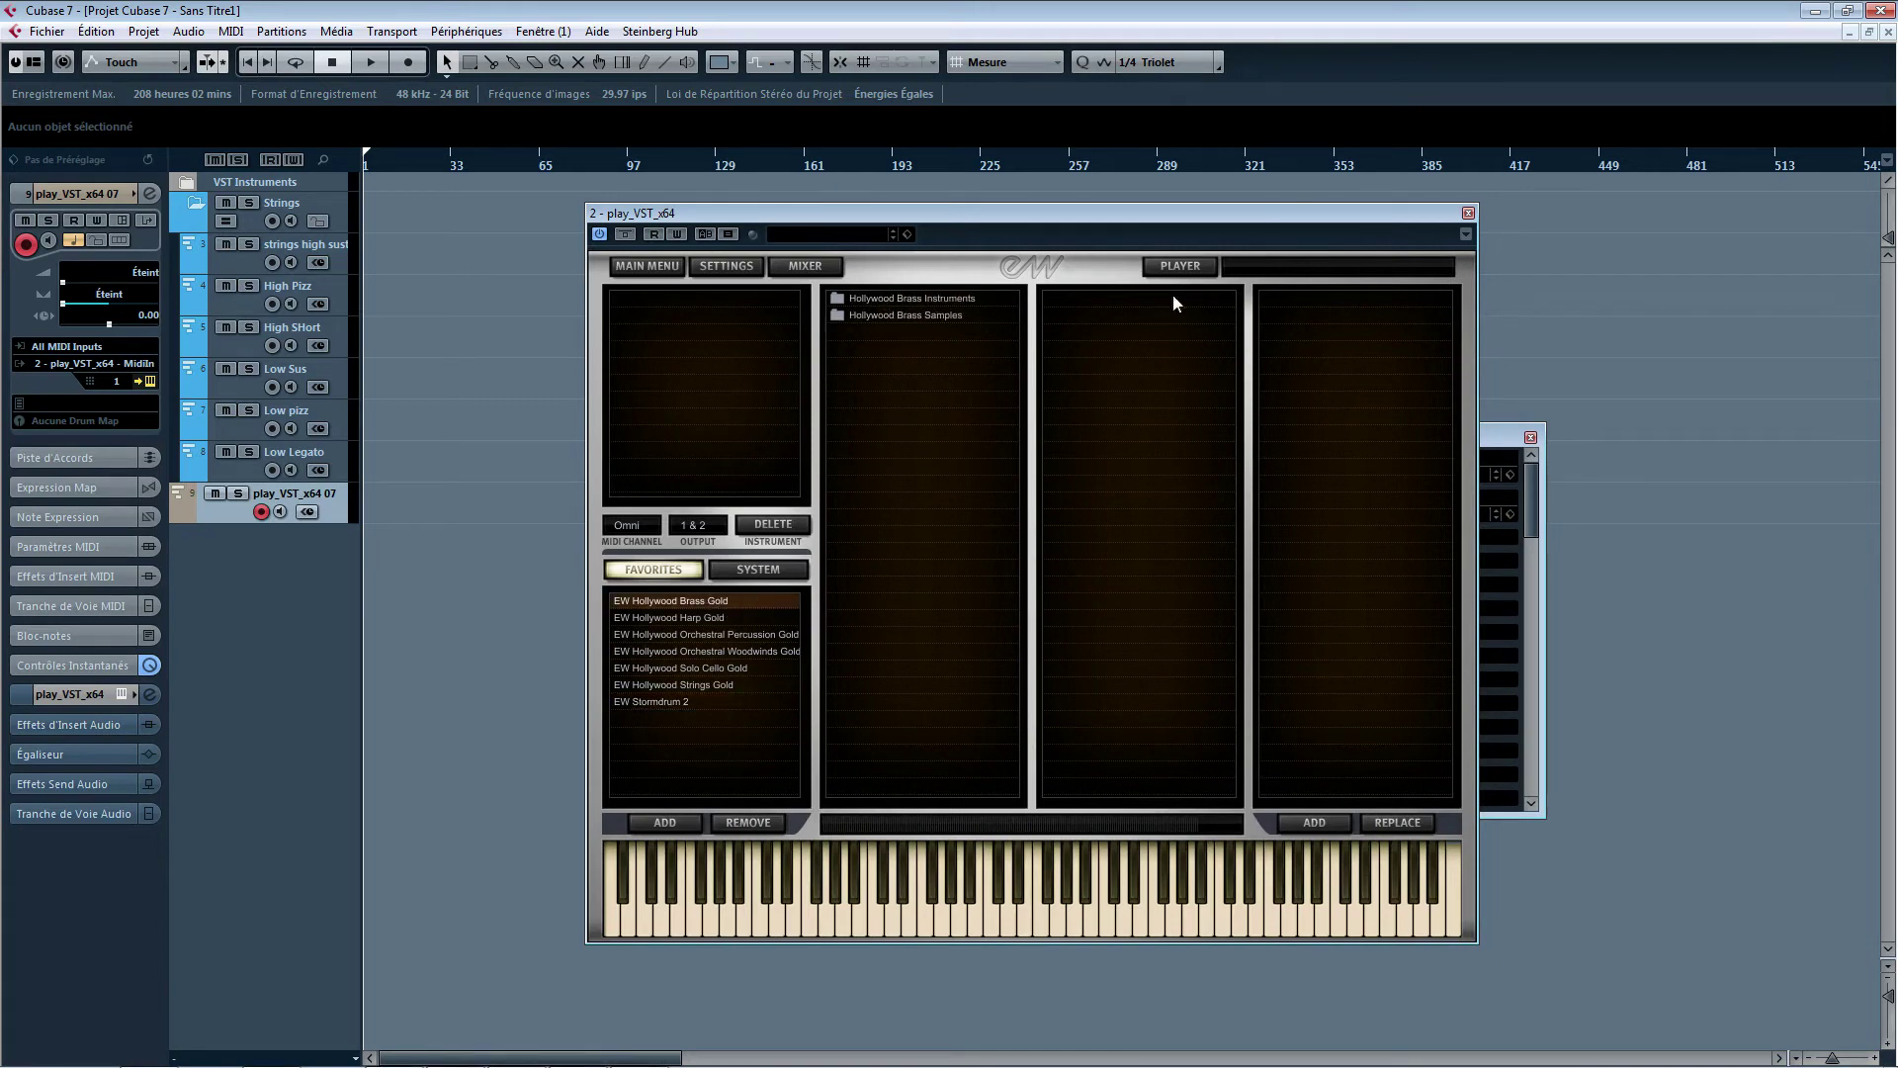
click(903, 302)
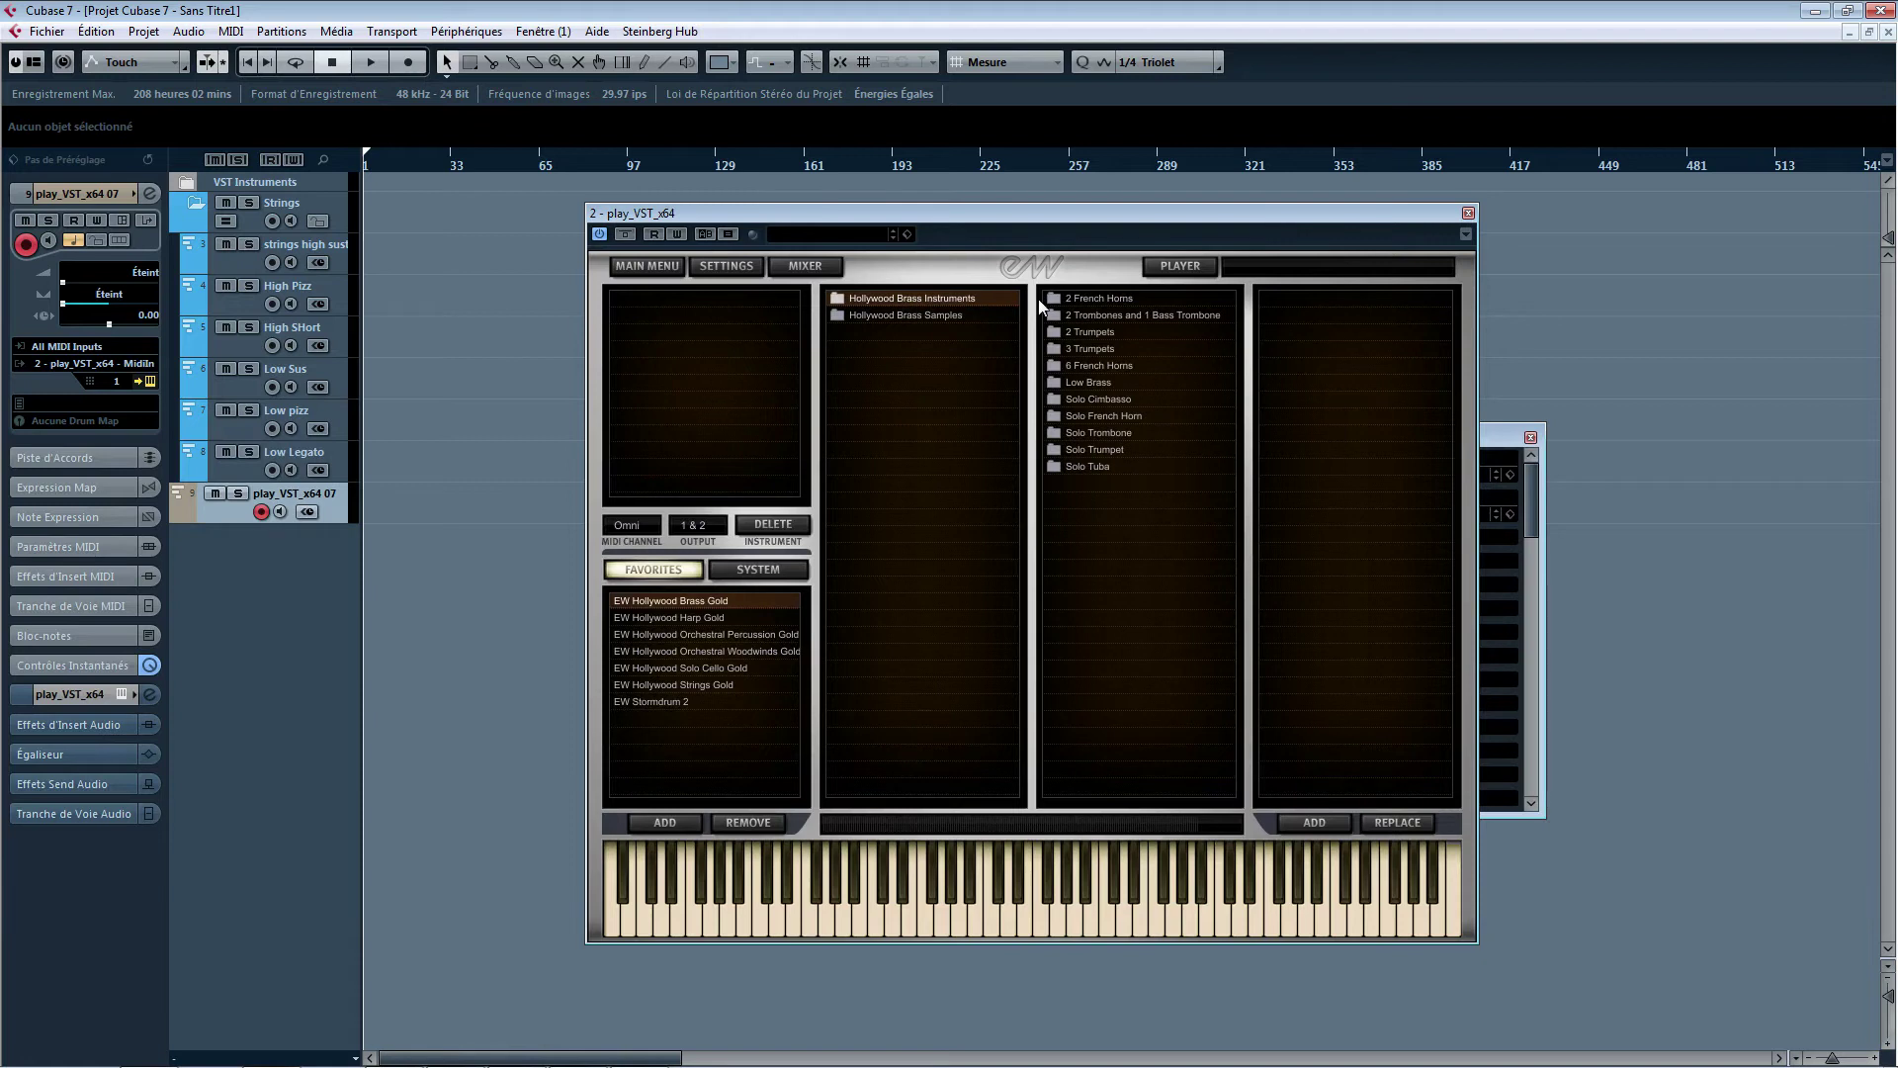
click(1093, 366)
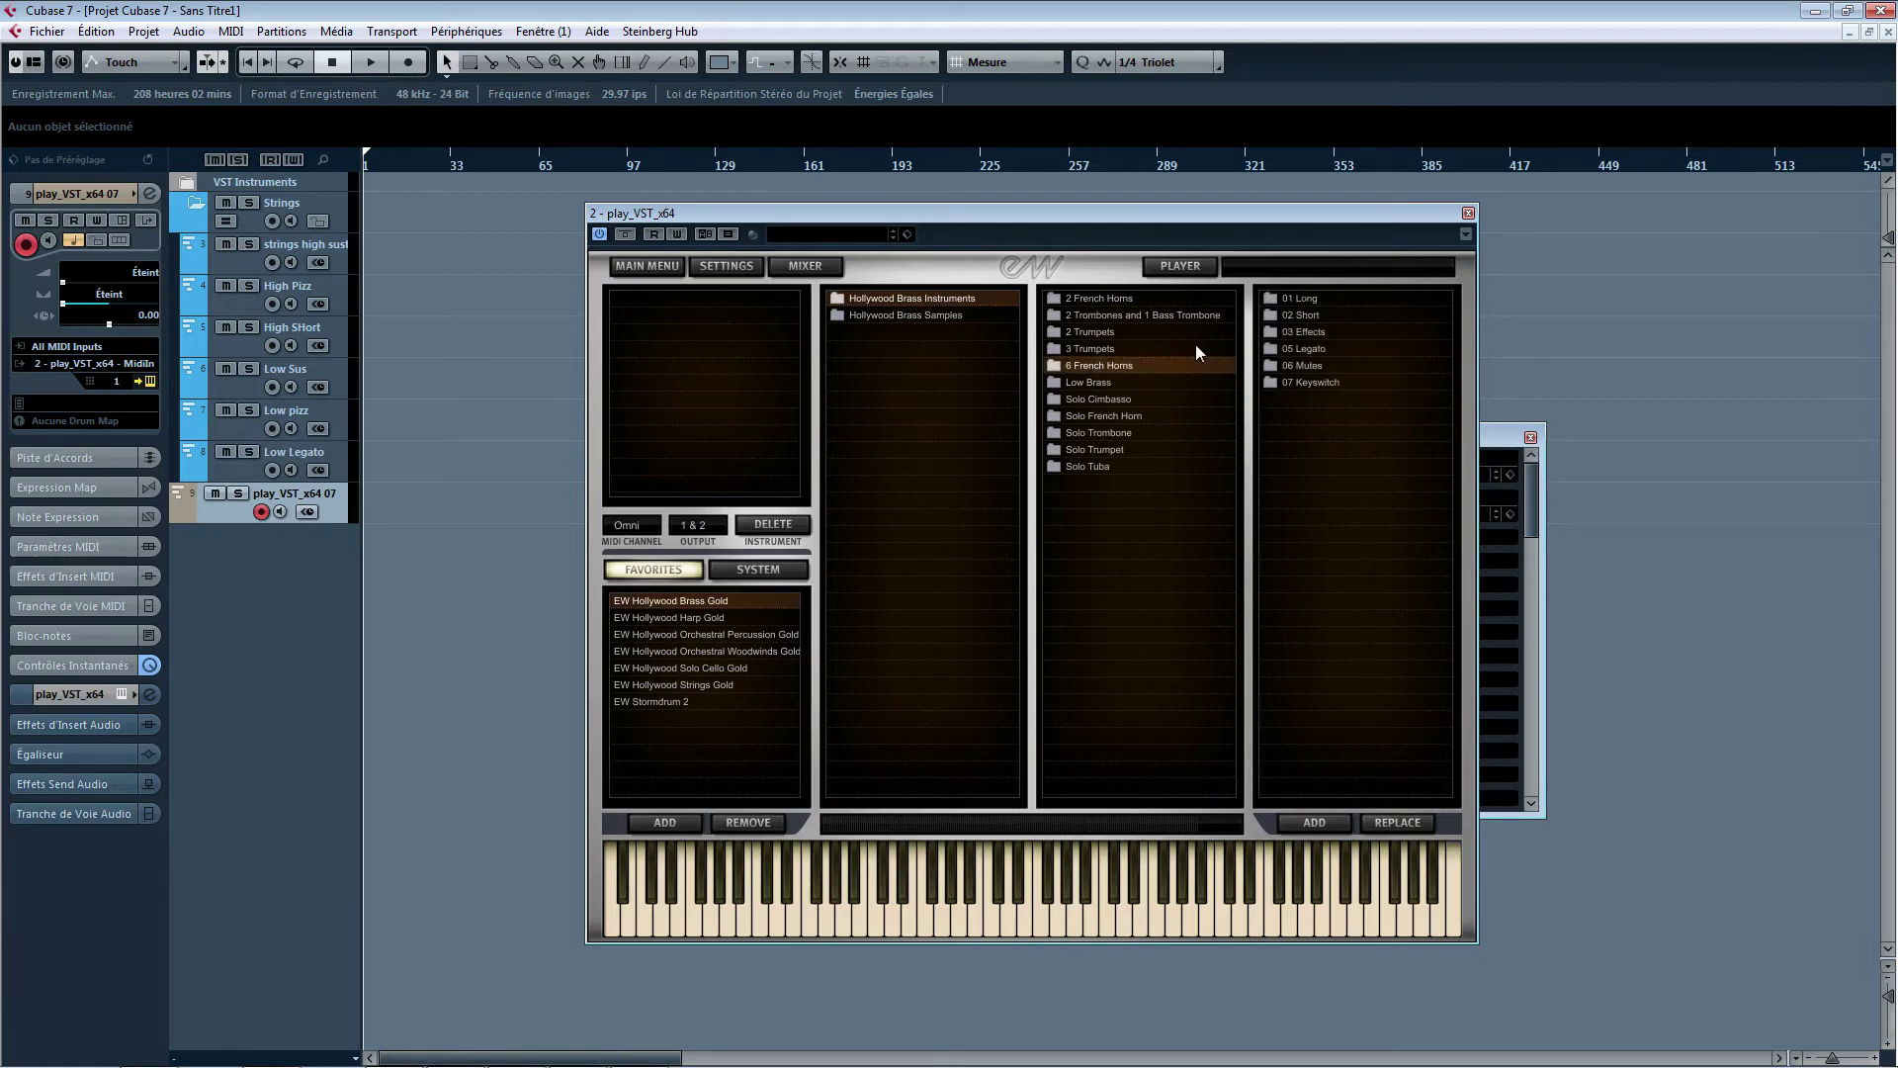
click(1313, 348)
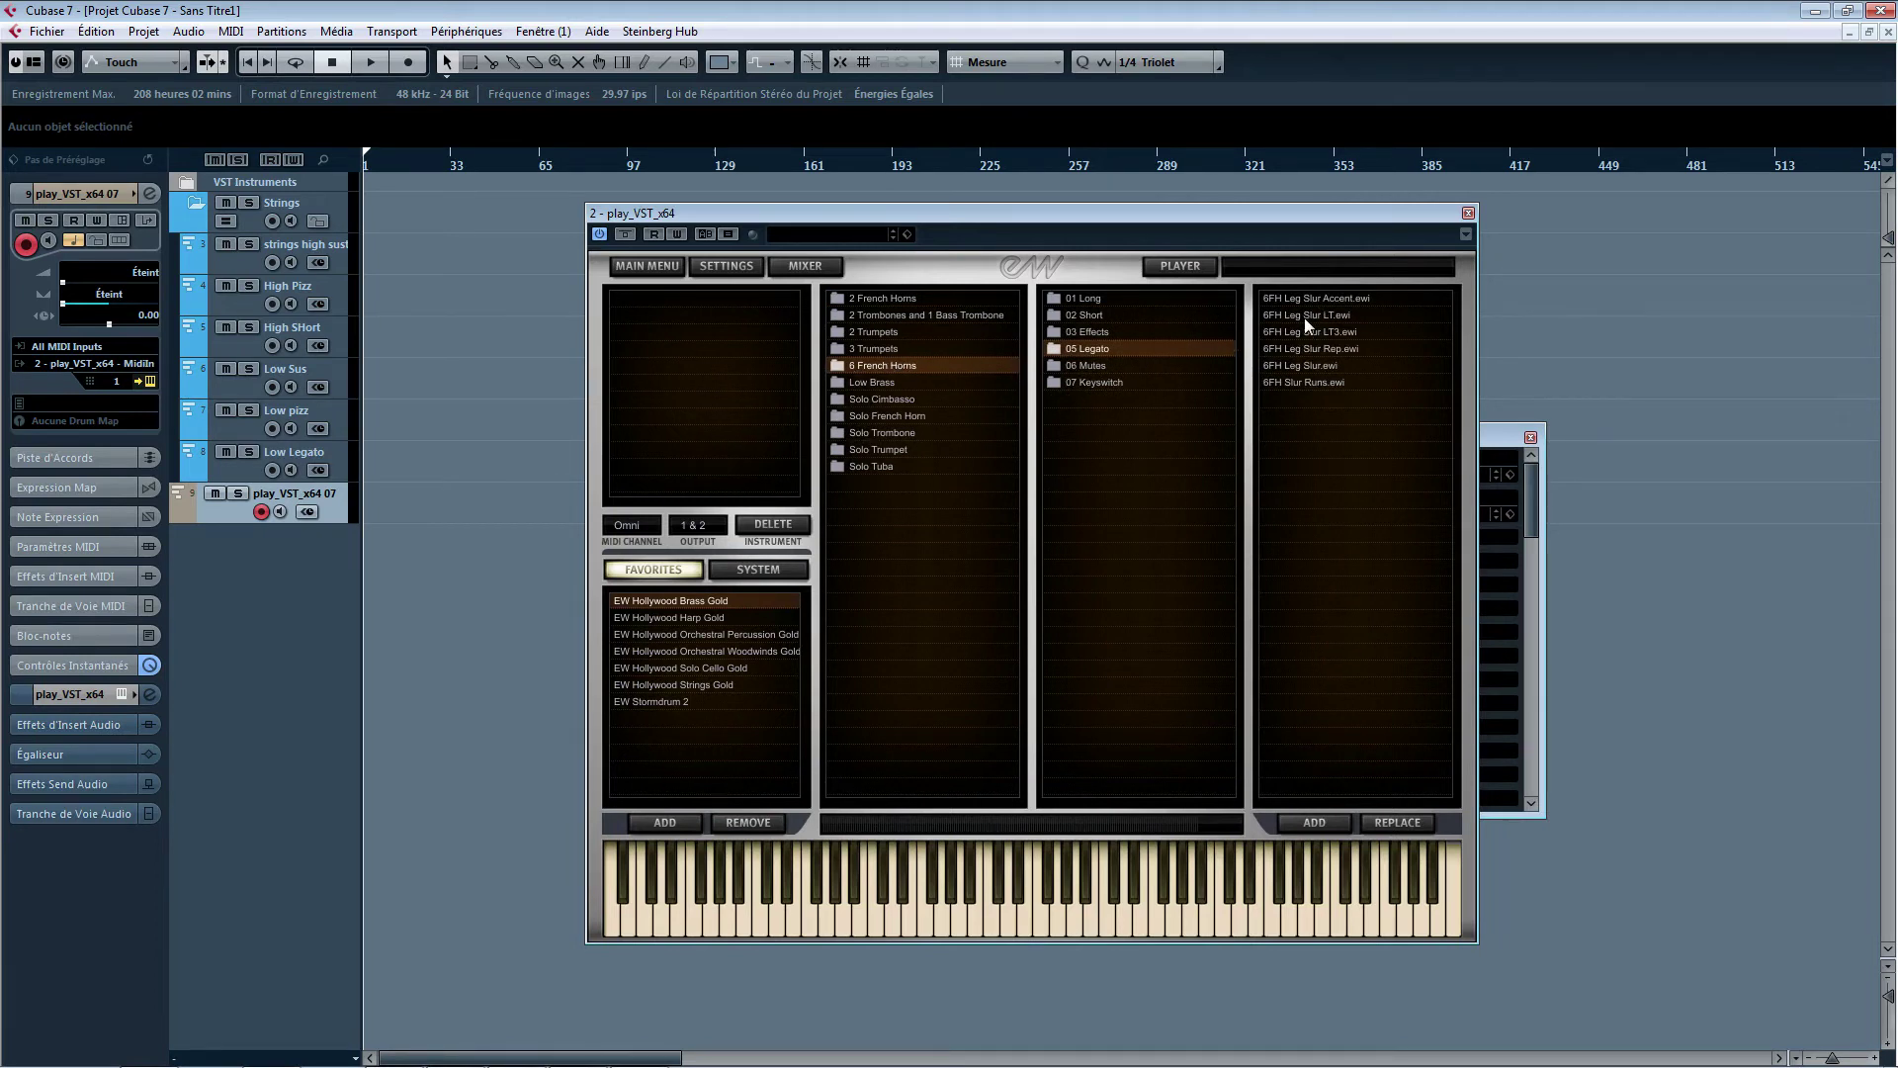
double_click(1297, 316)
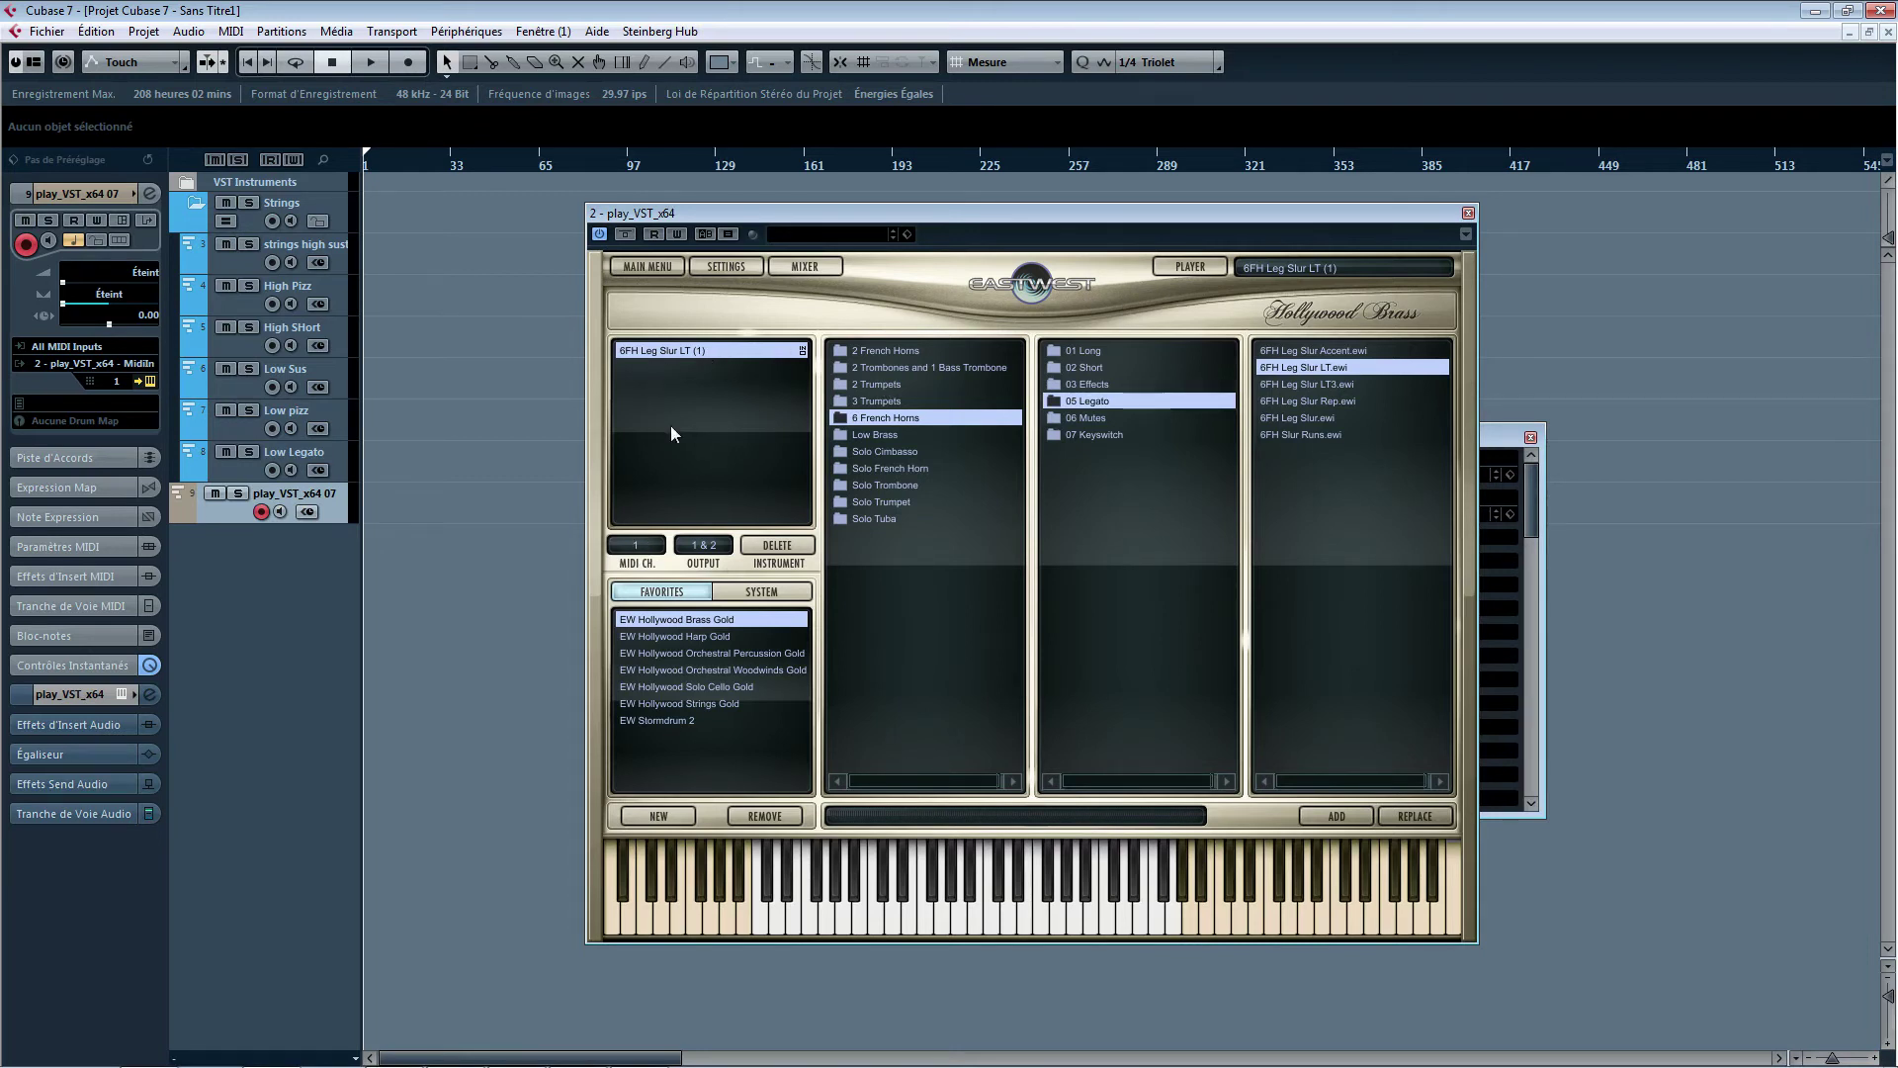
click(635, 544)
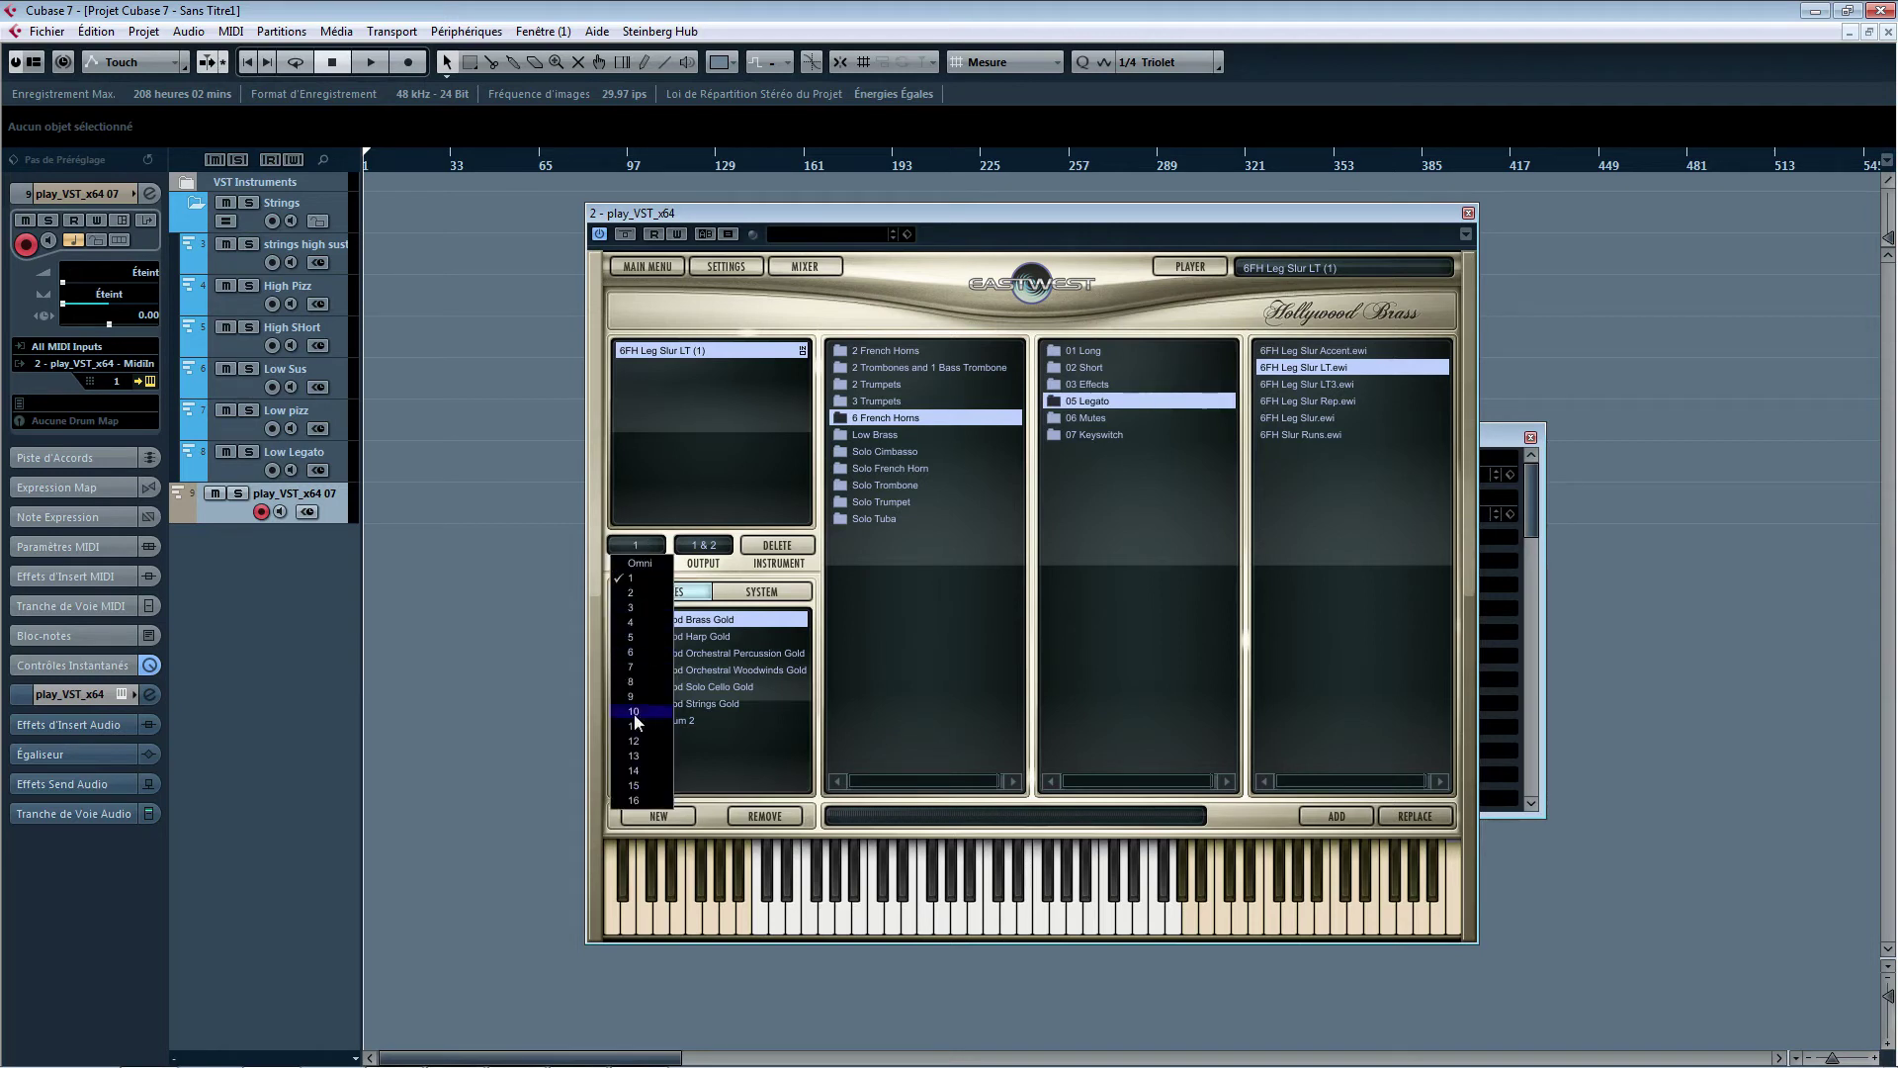
click(638, 579)
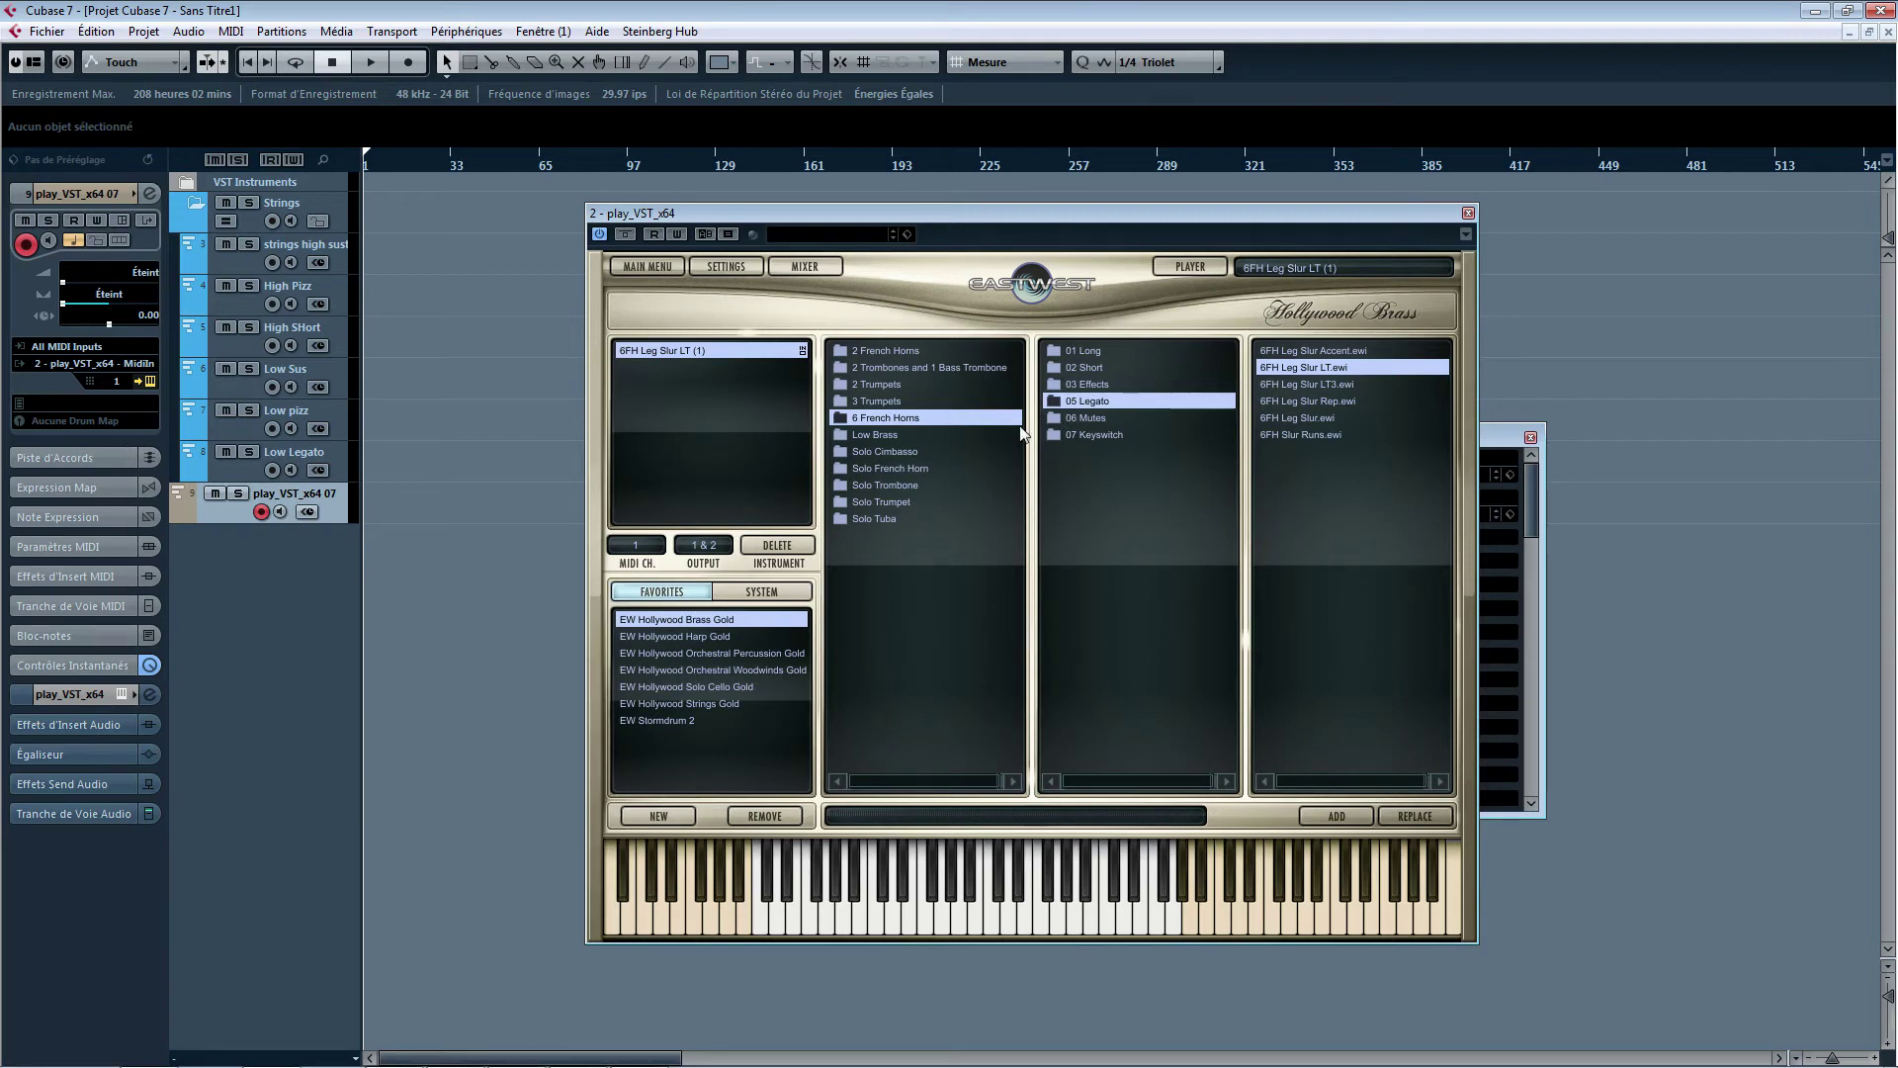
- Add 3TP Sus.ewi from the 3 Trumpets, 01 Long folder as a second instrument alongside the French horns
click(876, 402)
click(1296, 352)
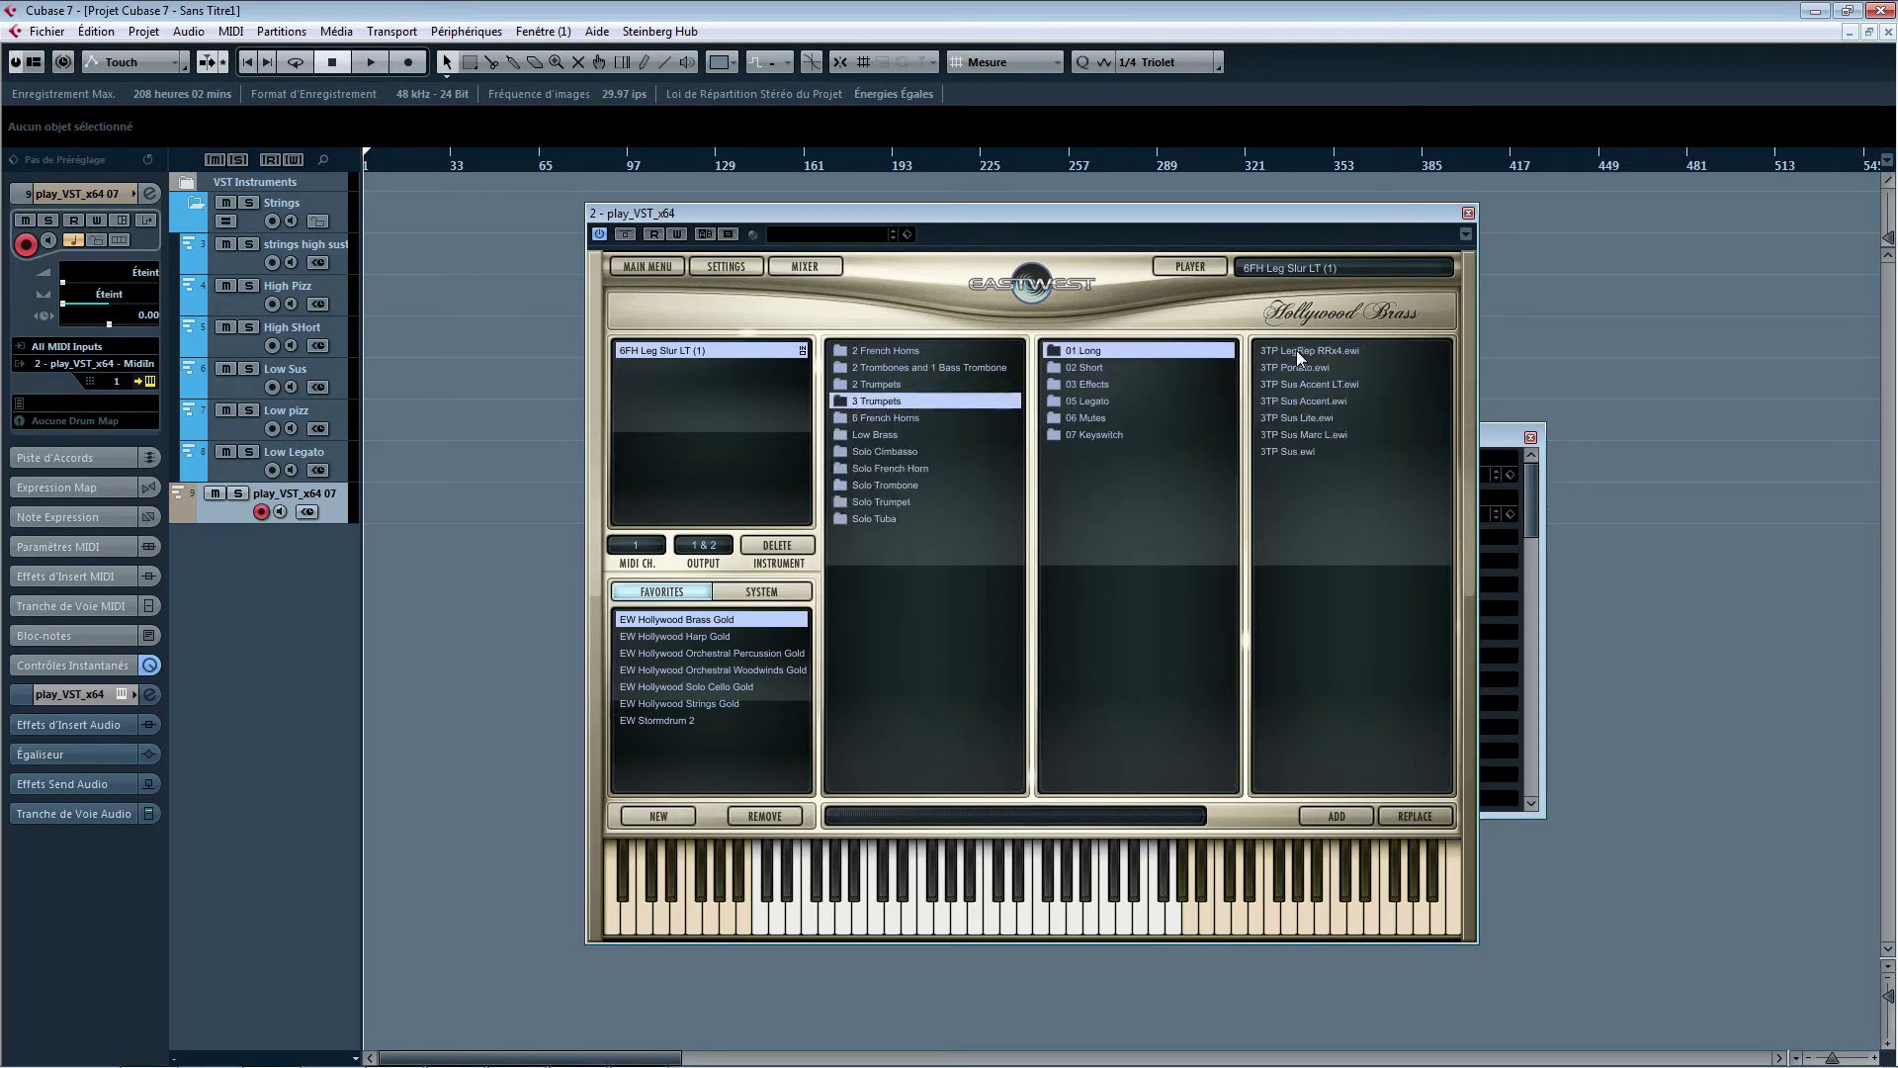
double_click(1297, 453)
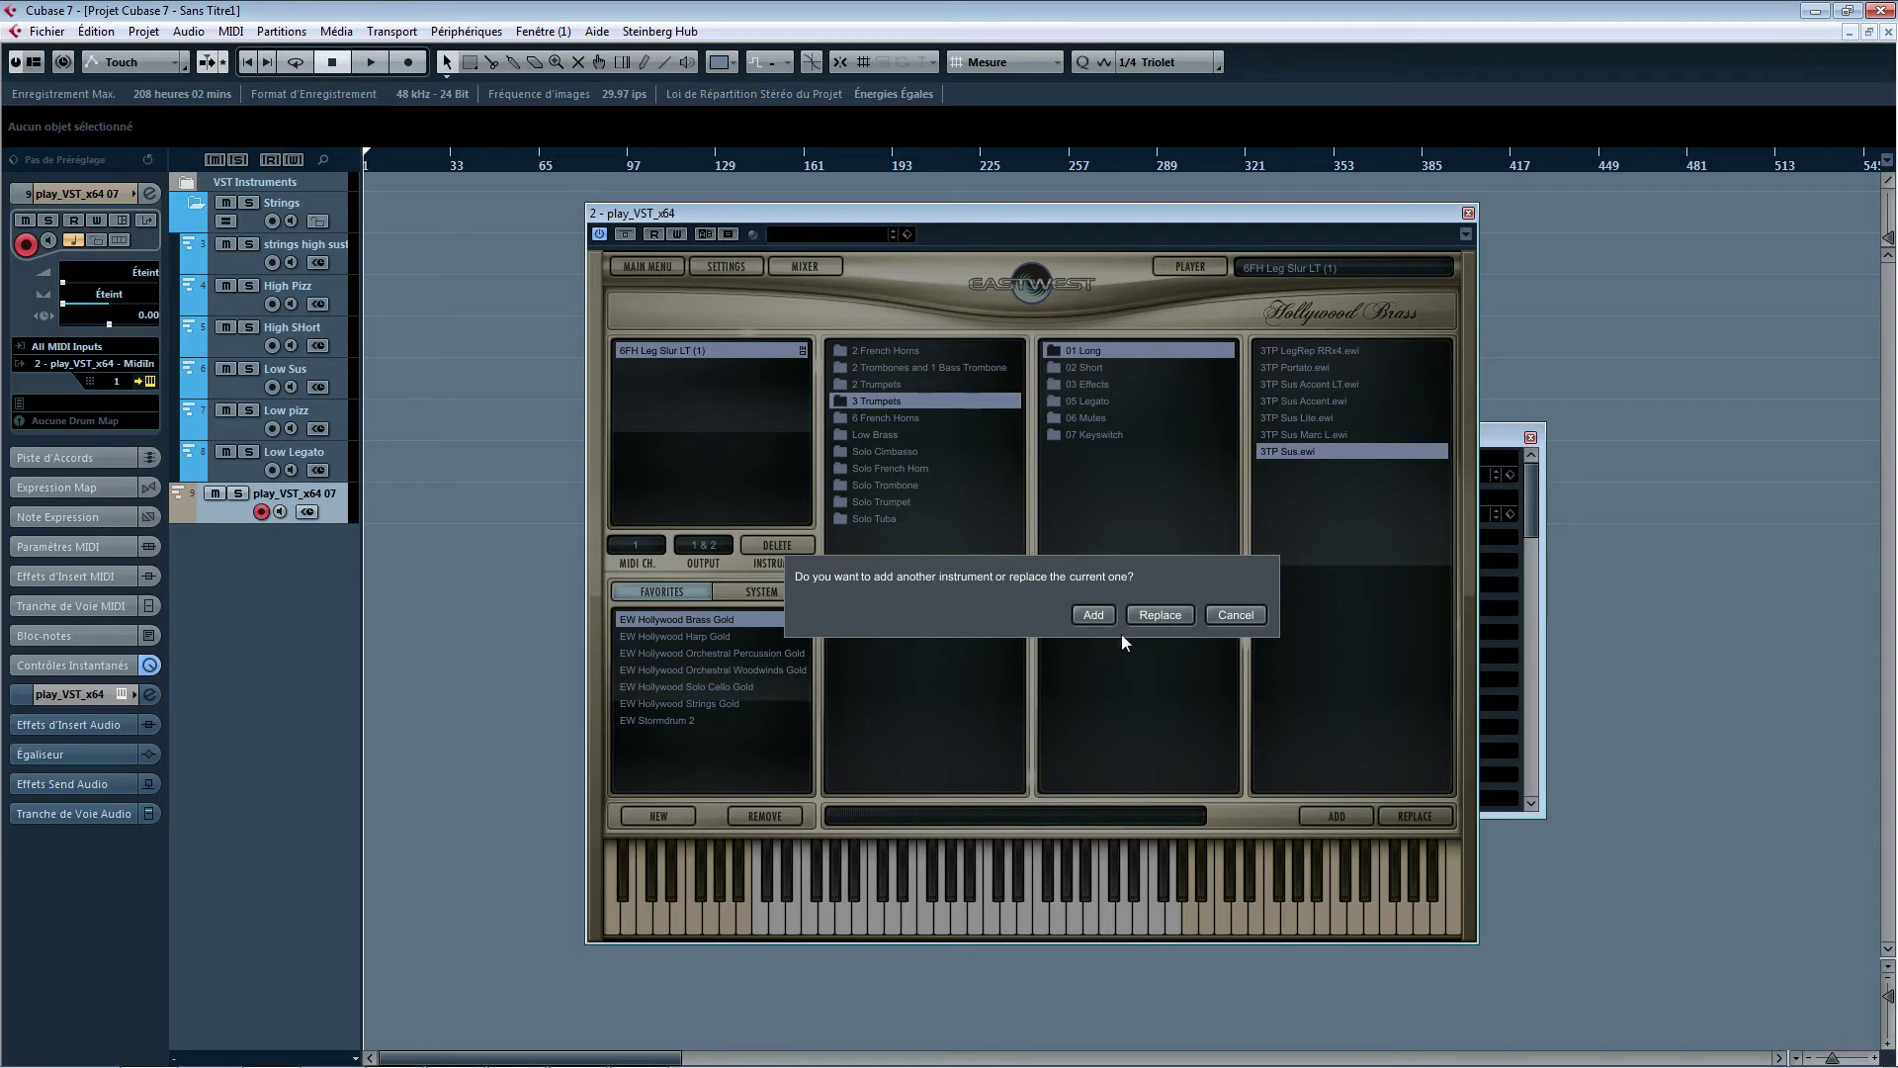
click(1092, 617)
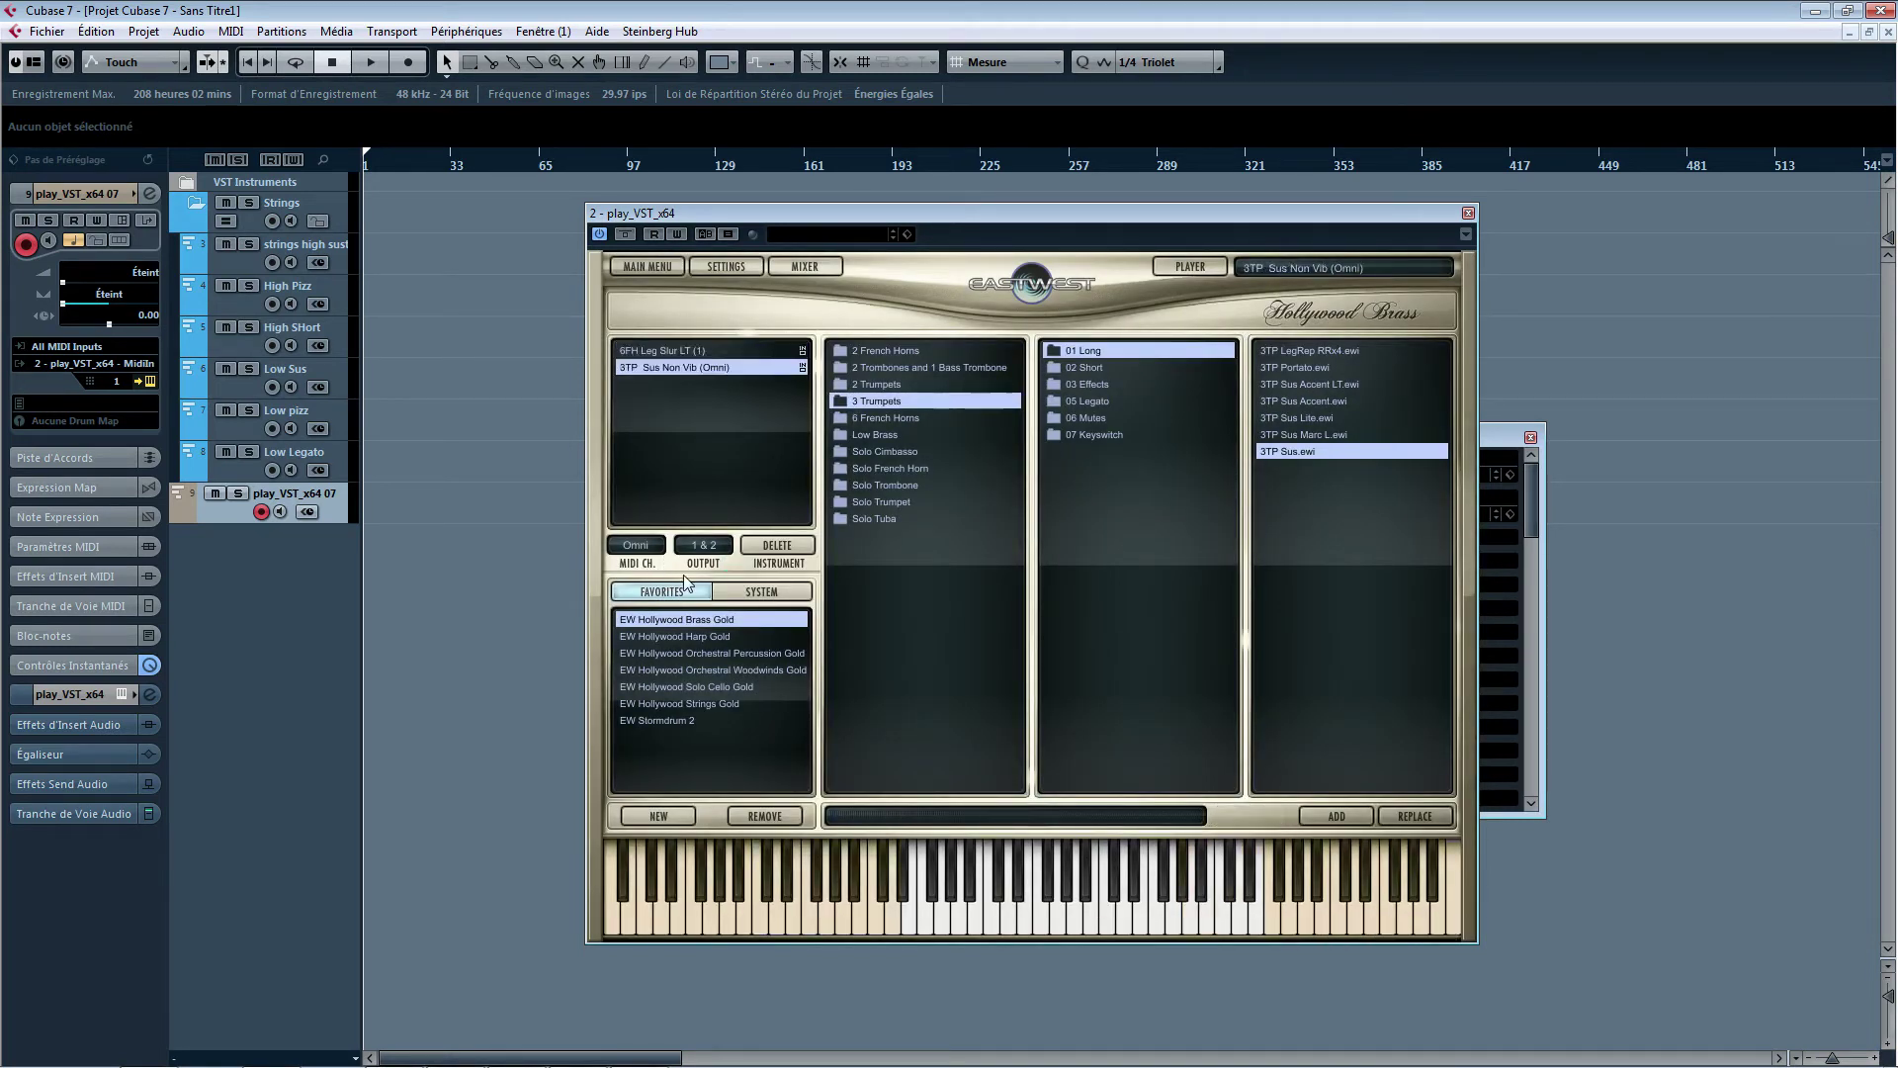
- Switch between the two loaded brass instruments and set the 3TP Sus Non Vib instrument's MIDI channel to 2
click(637, 350)
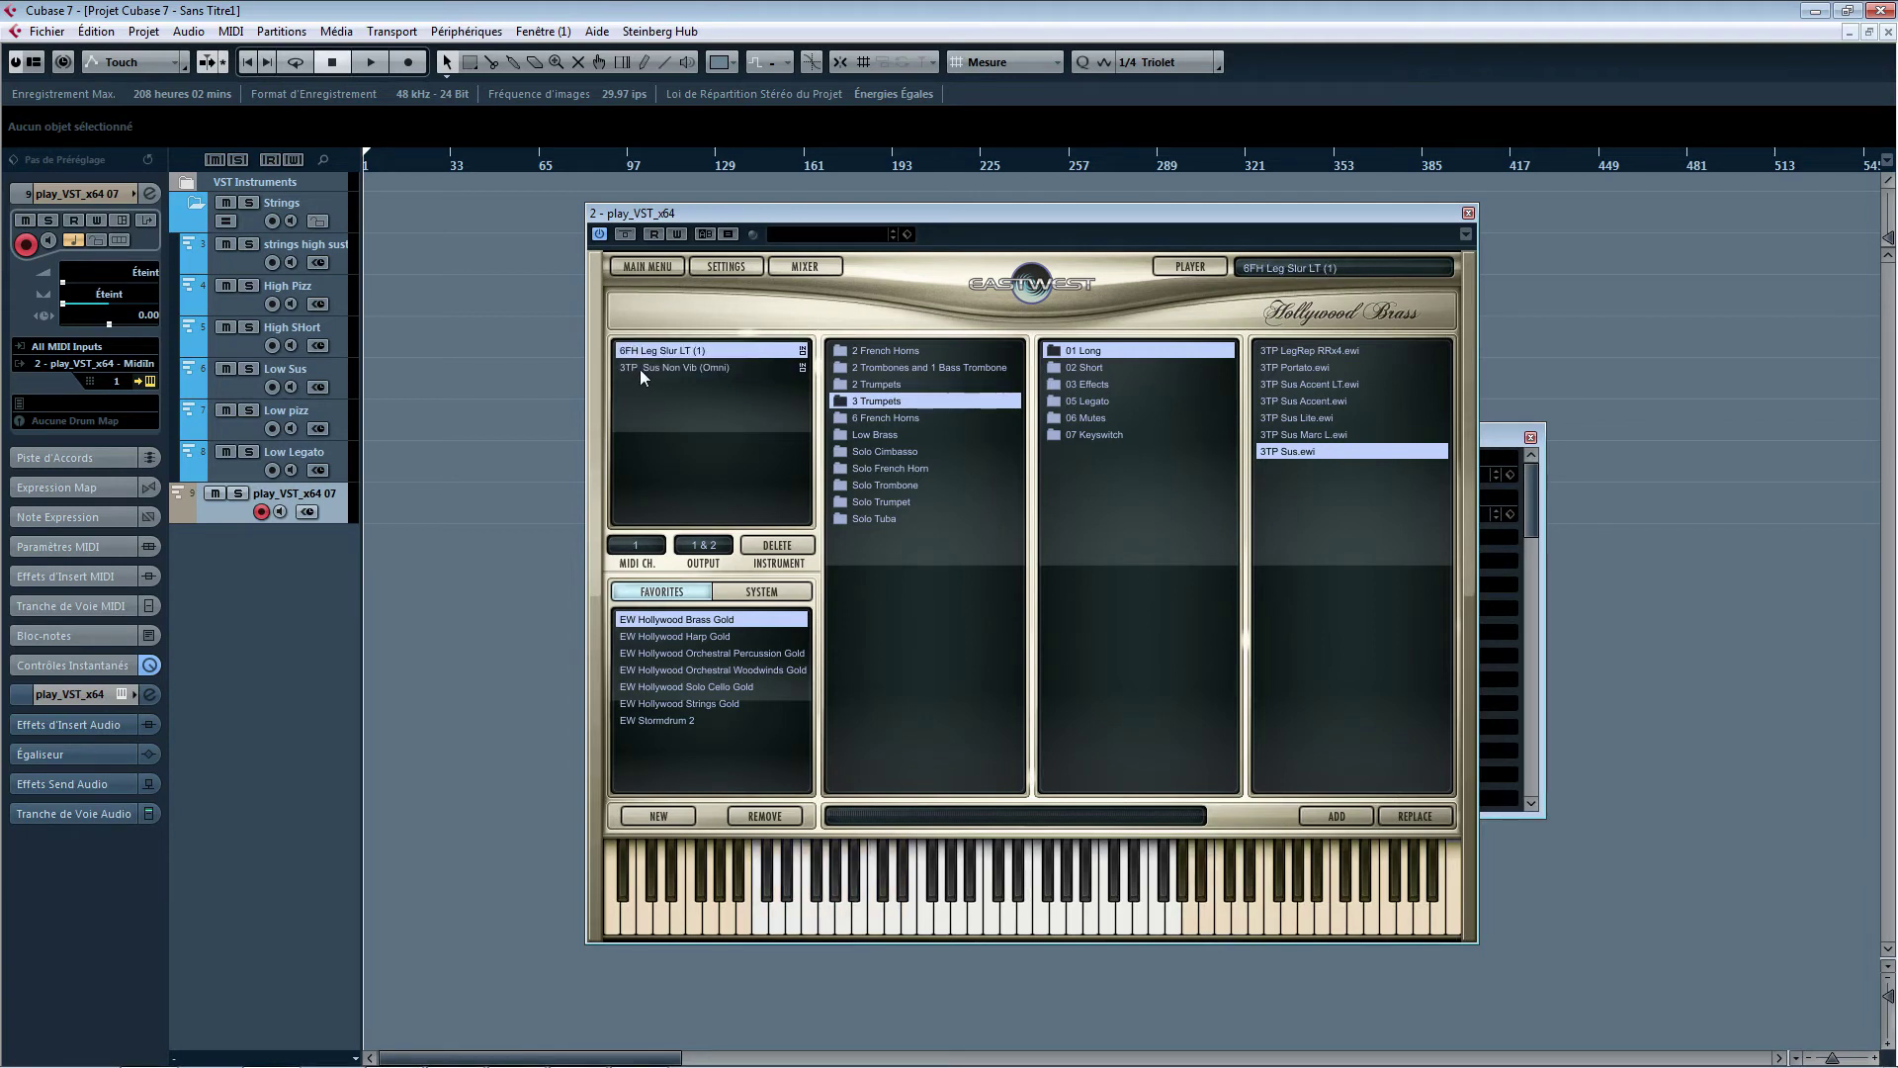
click(639, 370)
click(637, 350)
click(651, 369)
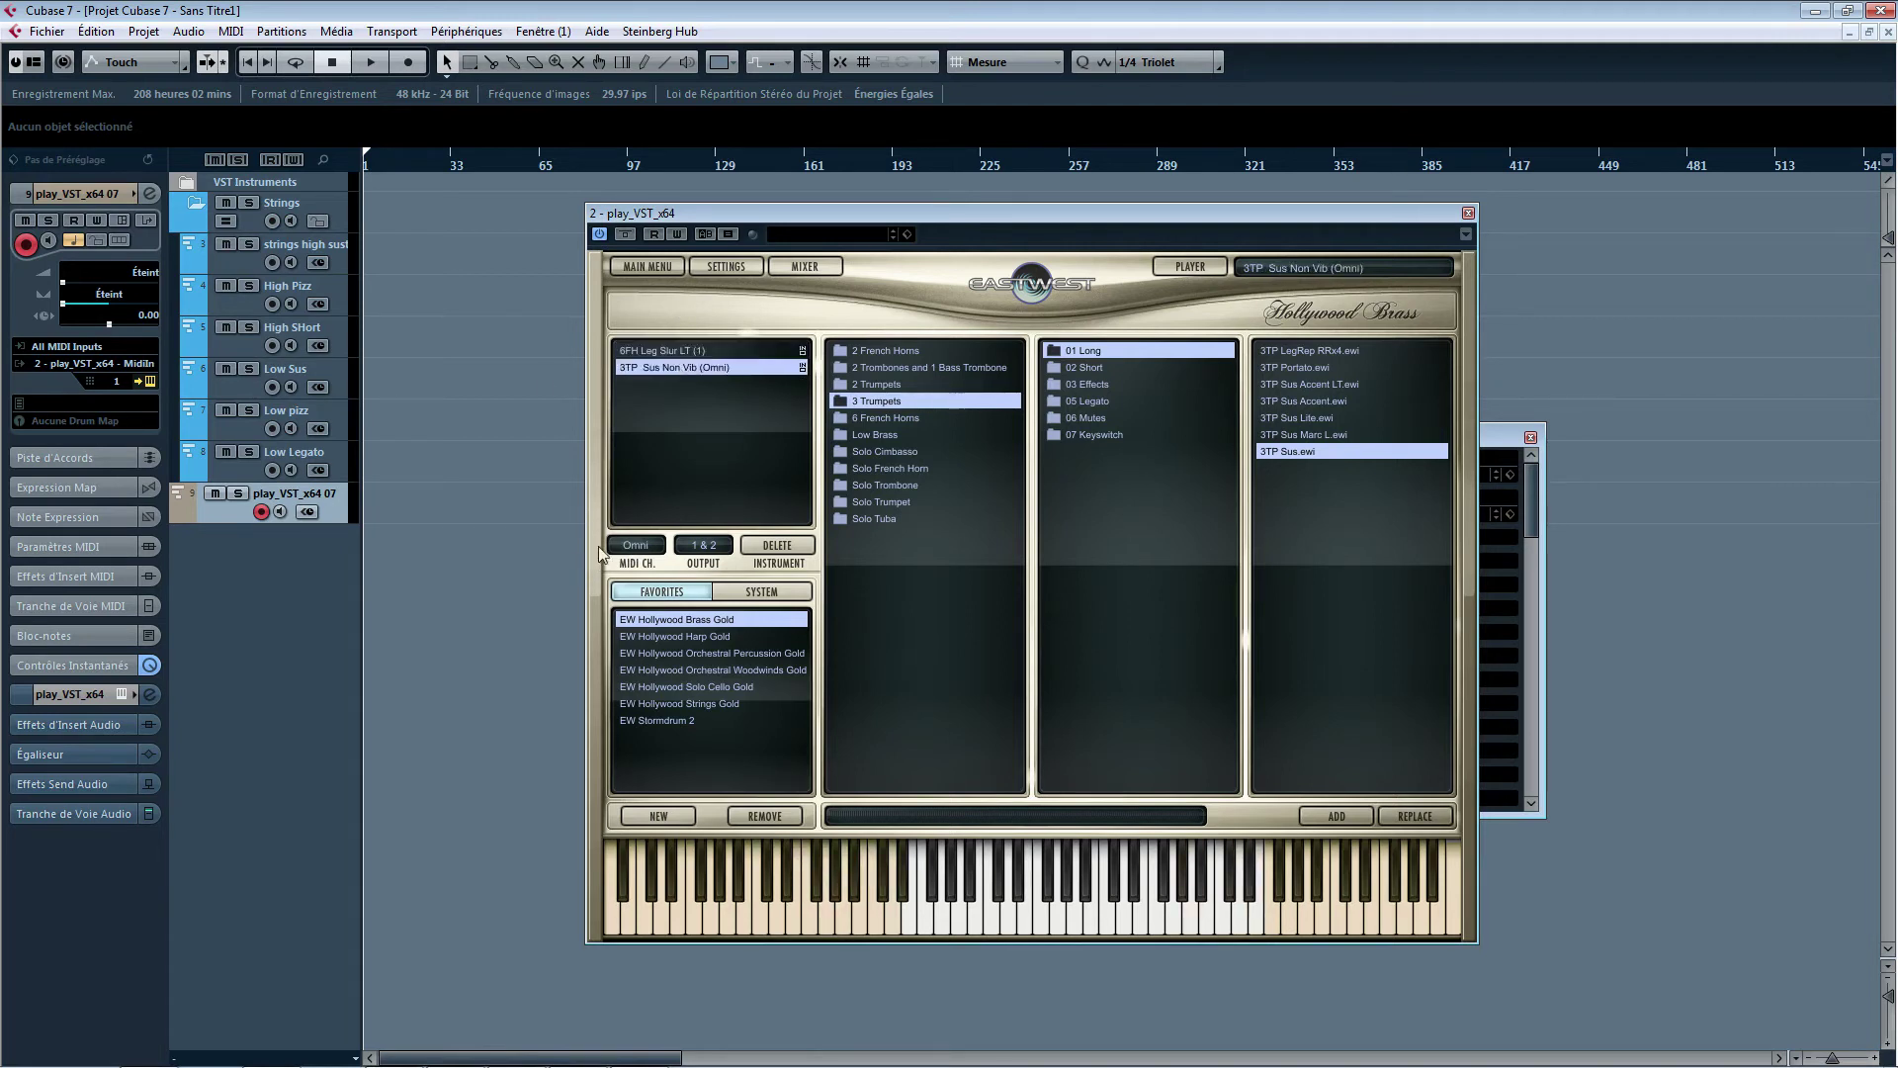
click(633, 545)
click(620, 591)
- Add two MIDI tracks to the project below the play_VST_x64 07 track
right_click(331, 579)
click(491, 615)
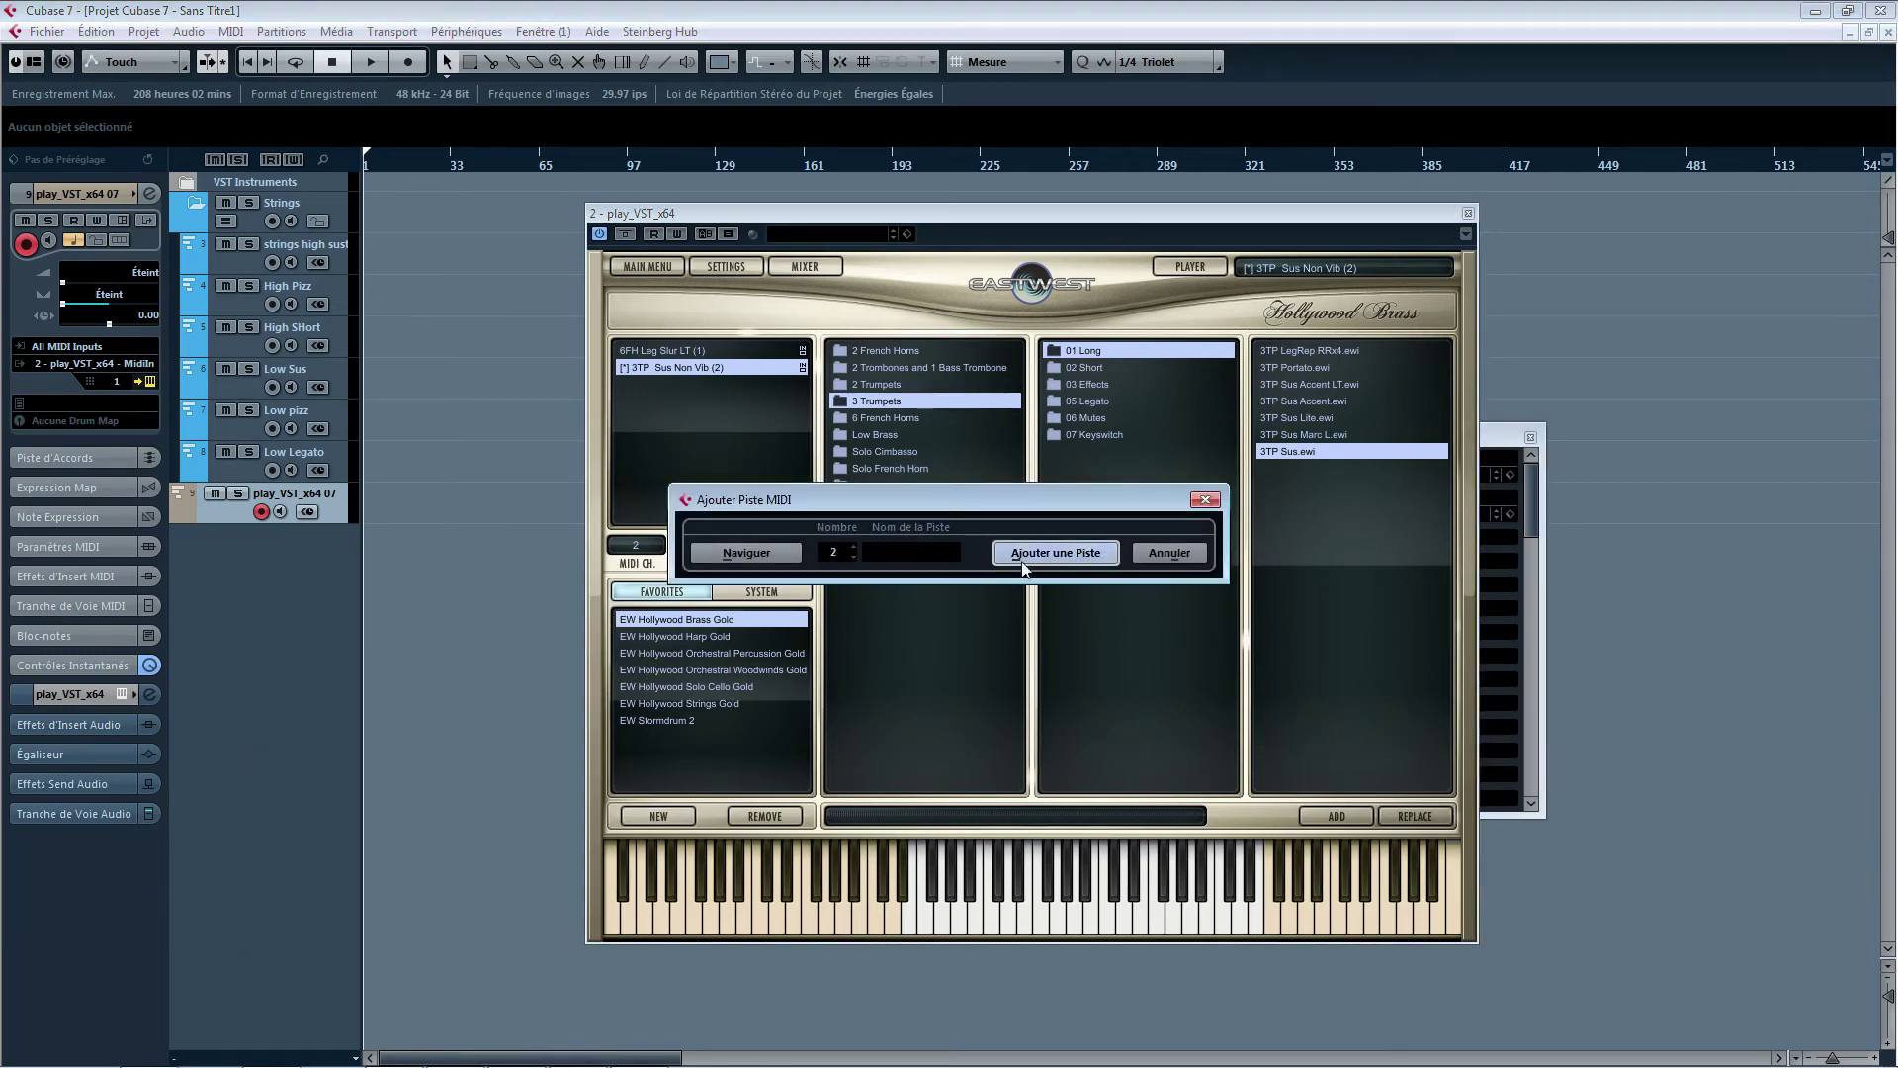
click(1091, 556)
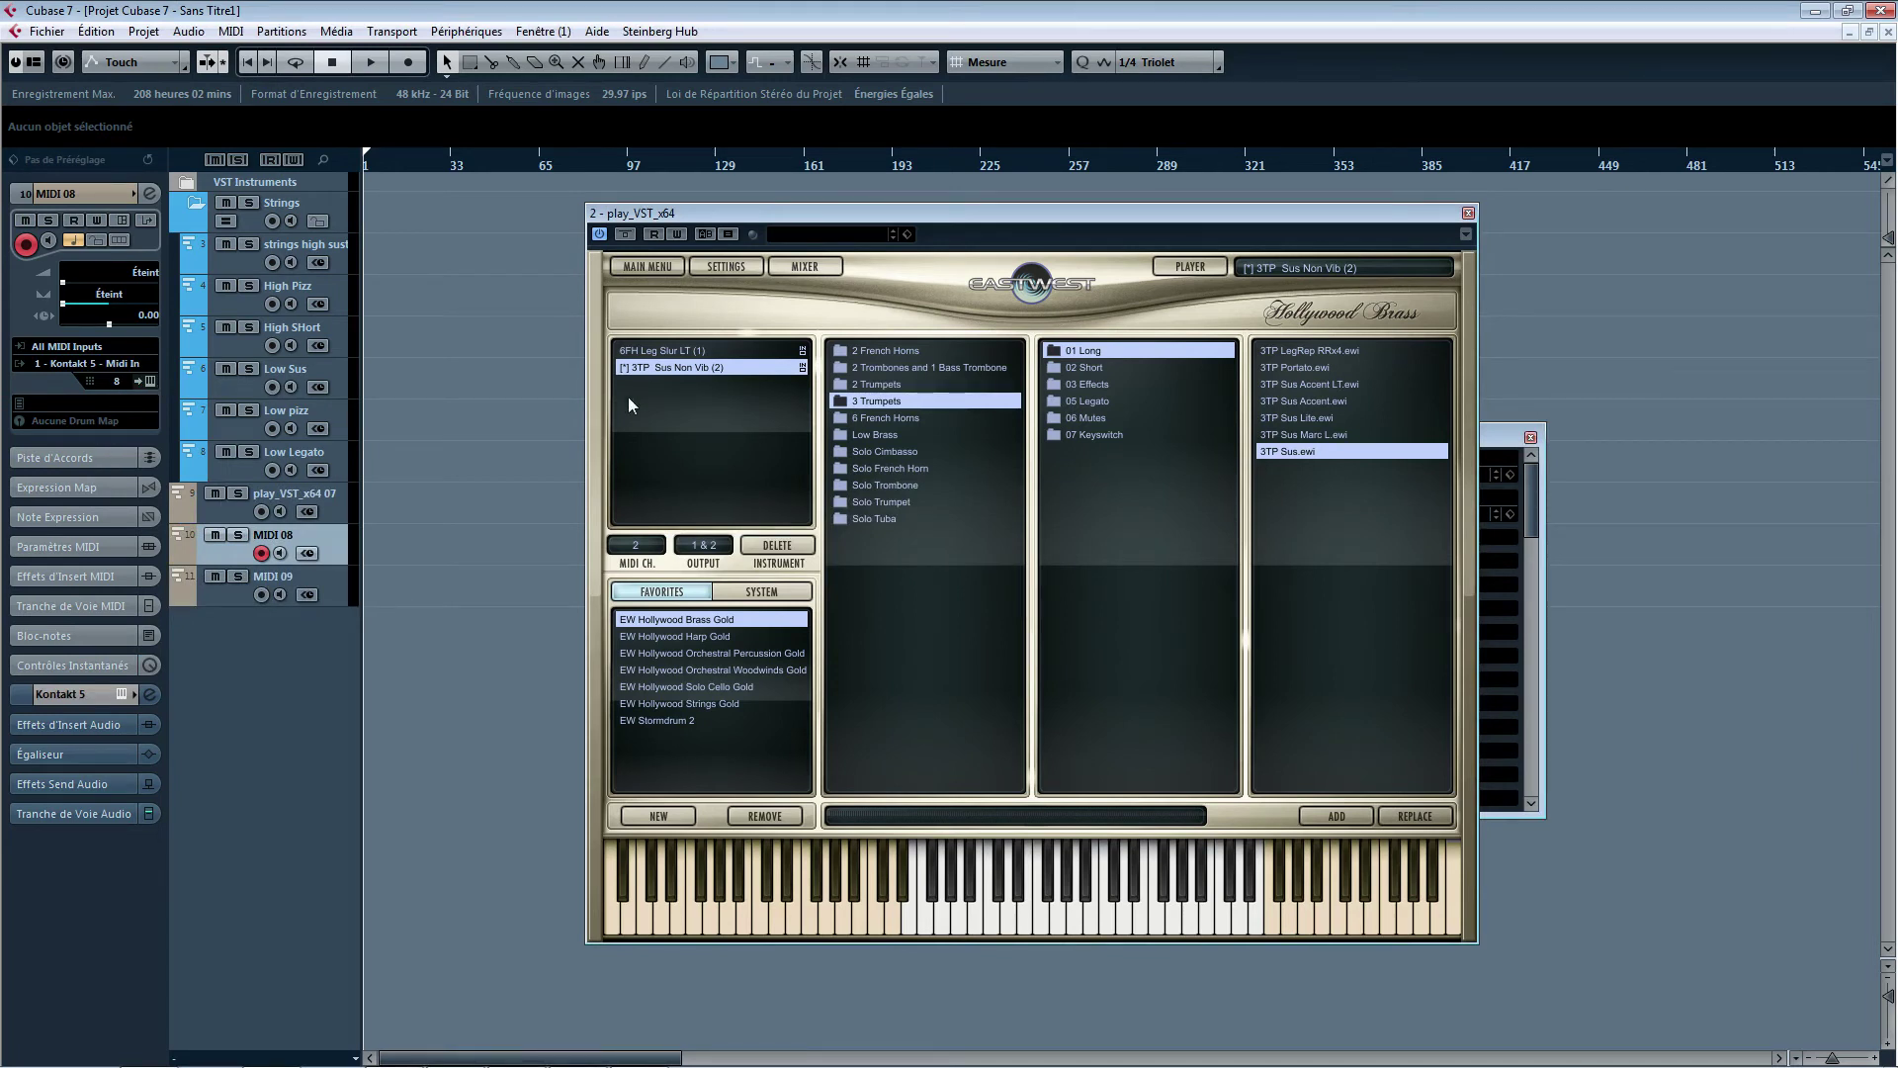
- Set the MIDI 08 track's channel to 2 and the MIDI 09 track's channel to 3
click(223, 508)
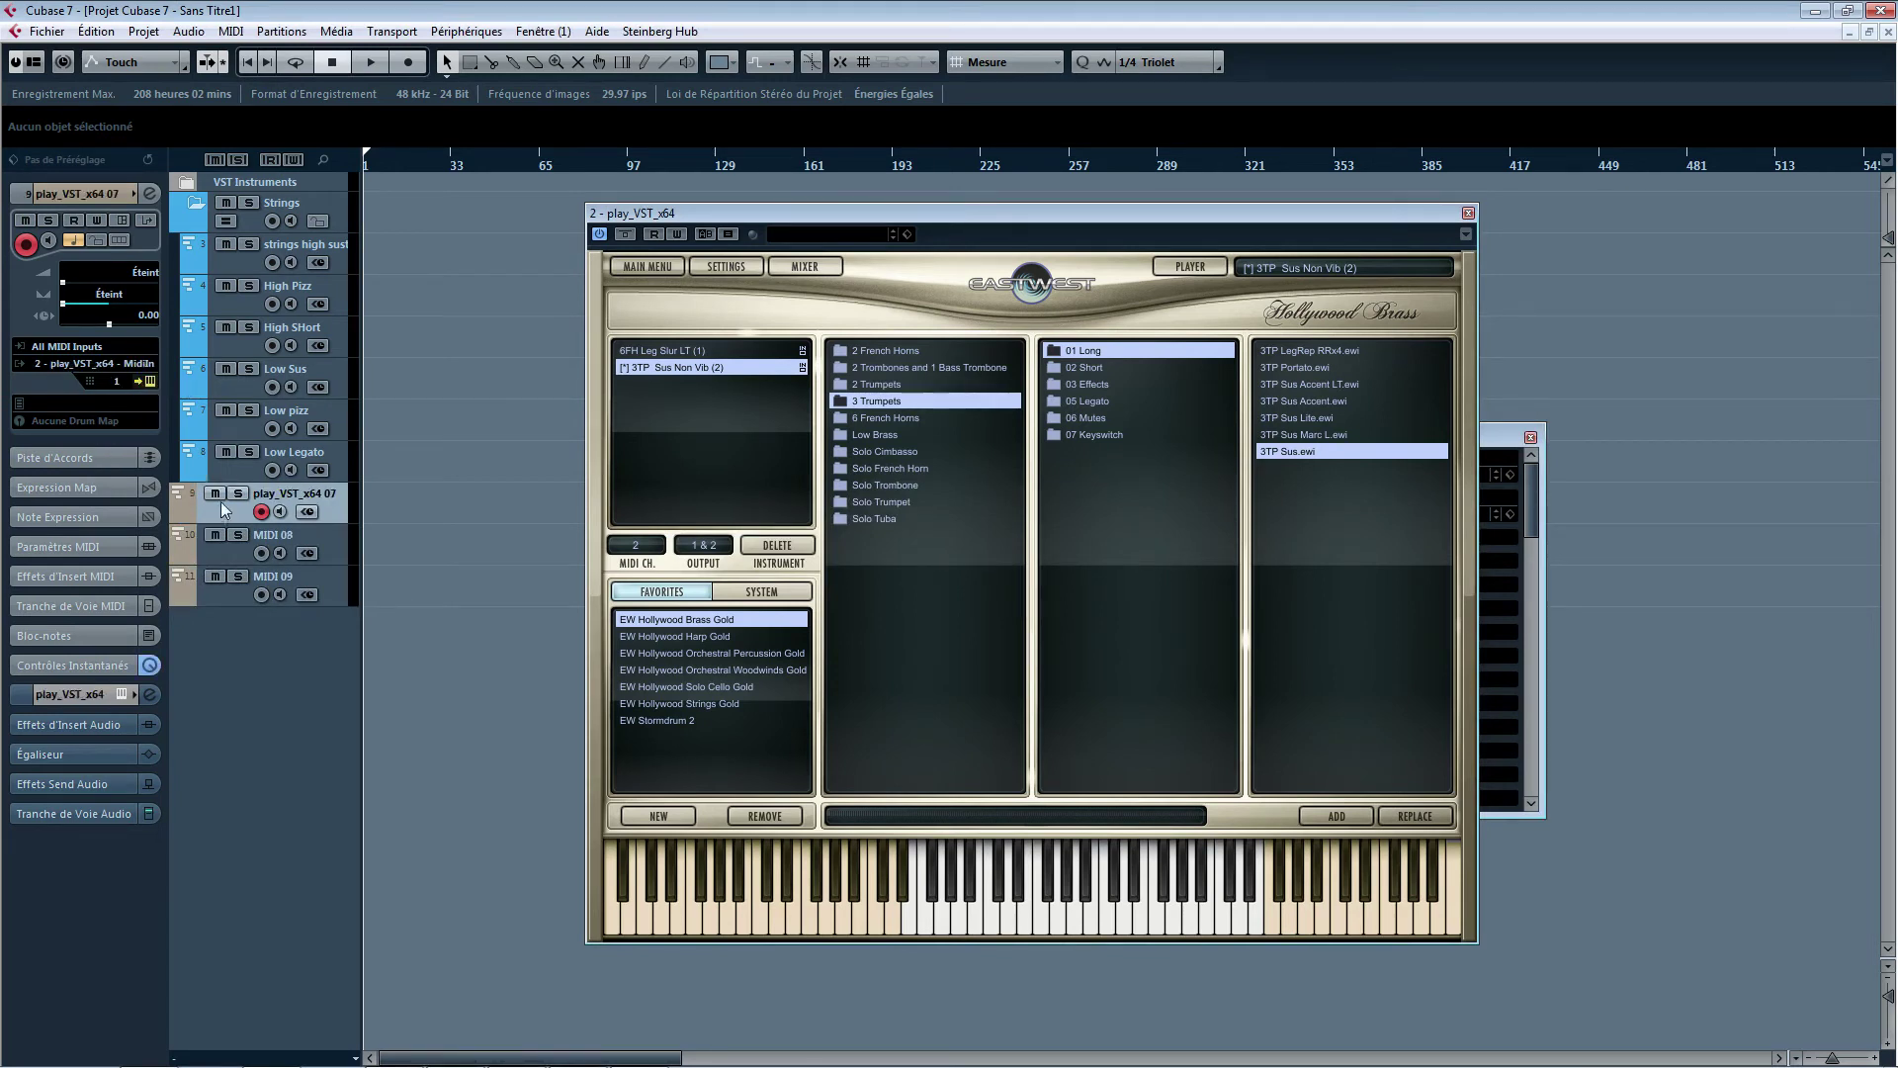
click(217, 548)
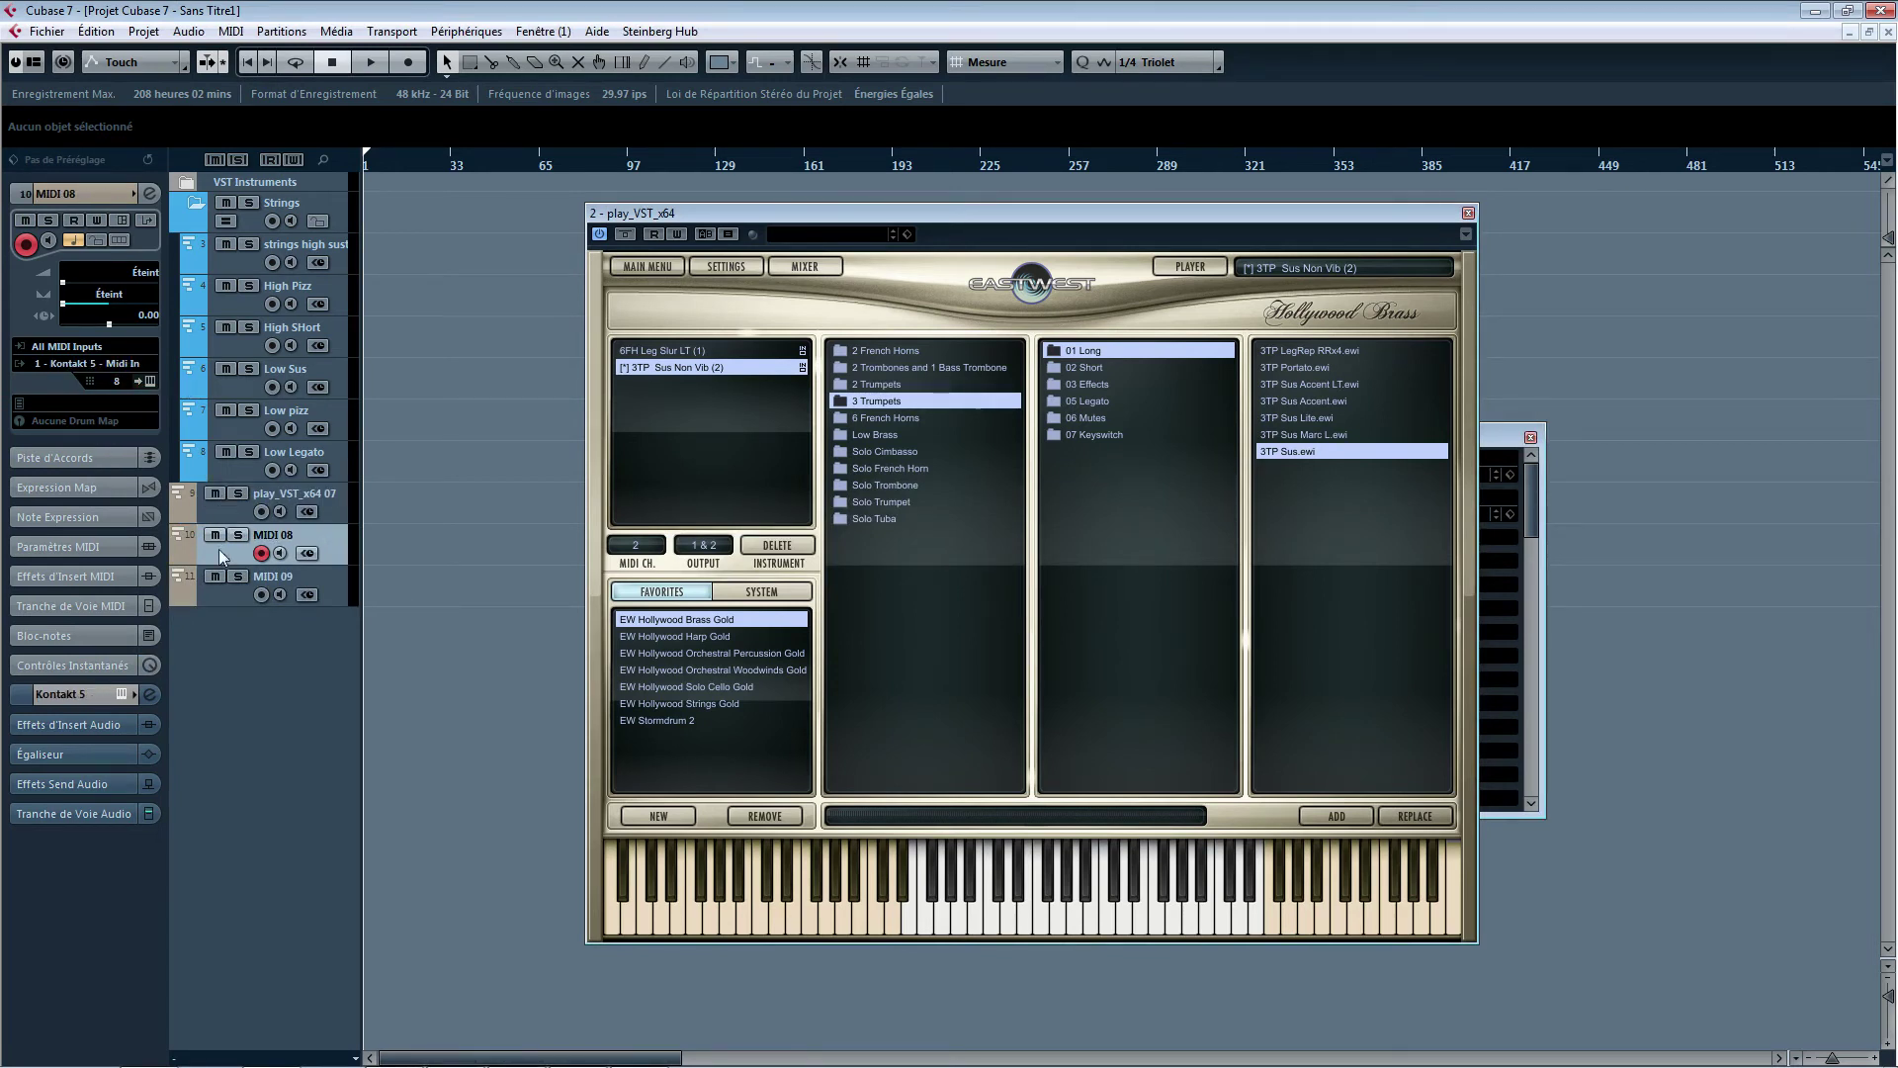
click(115, 379)
click(124, 445)
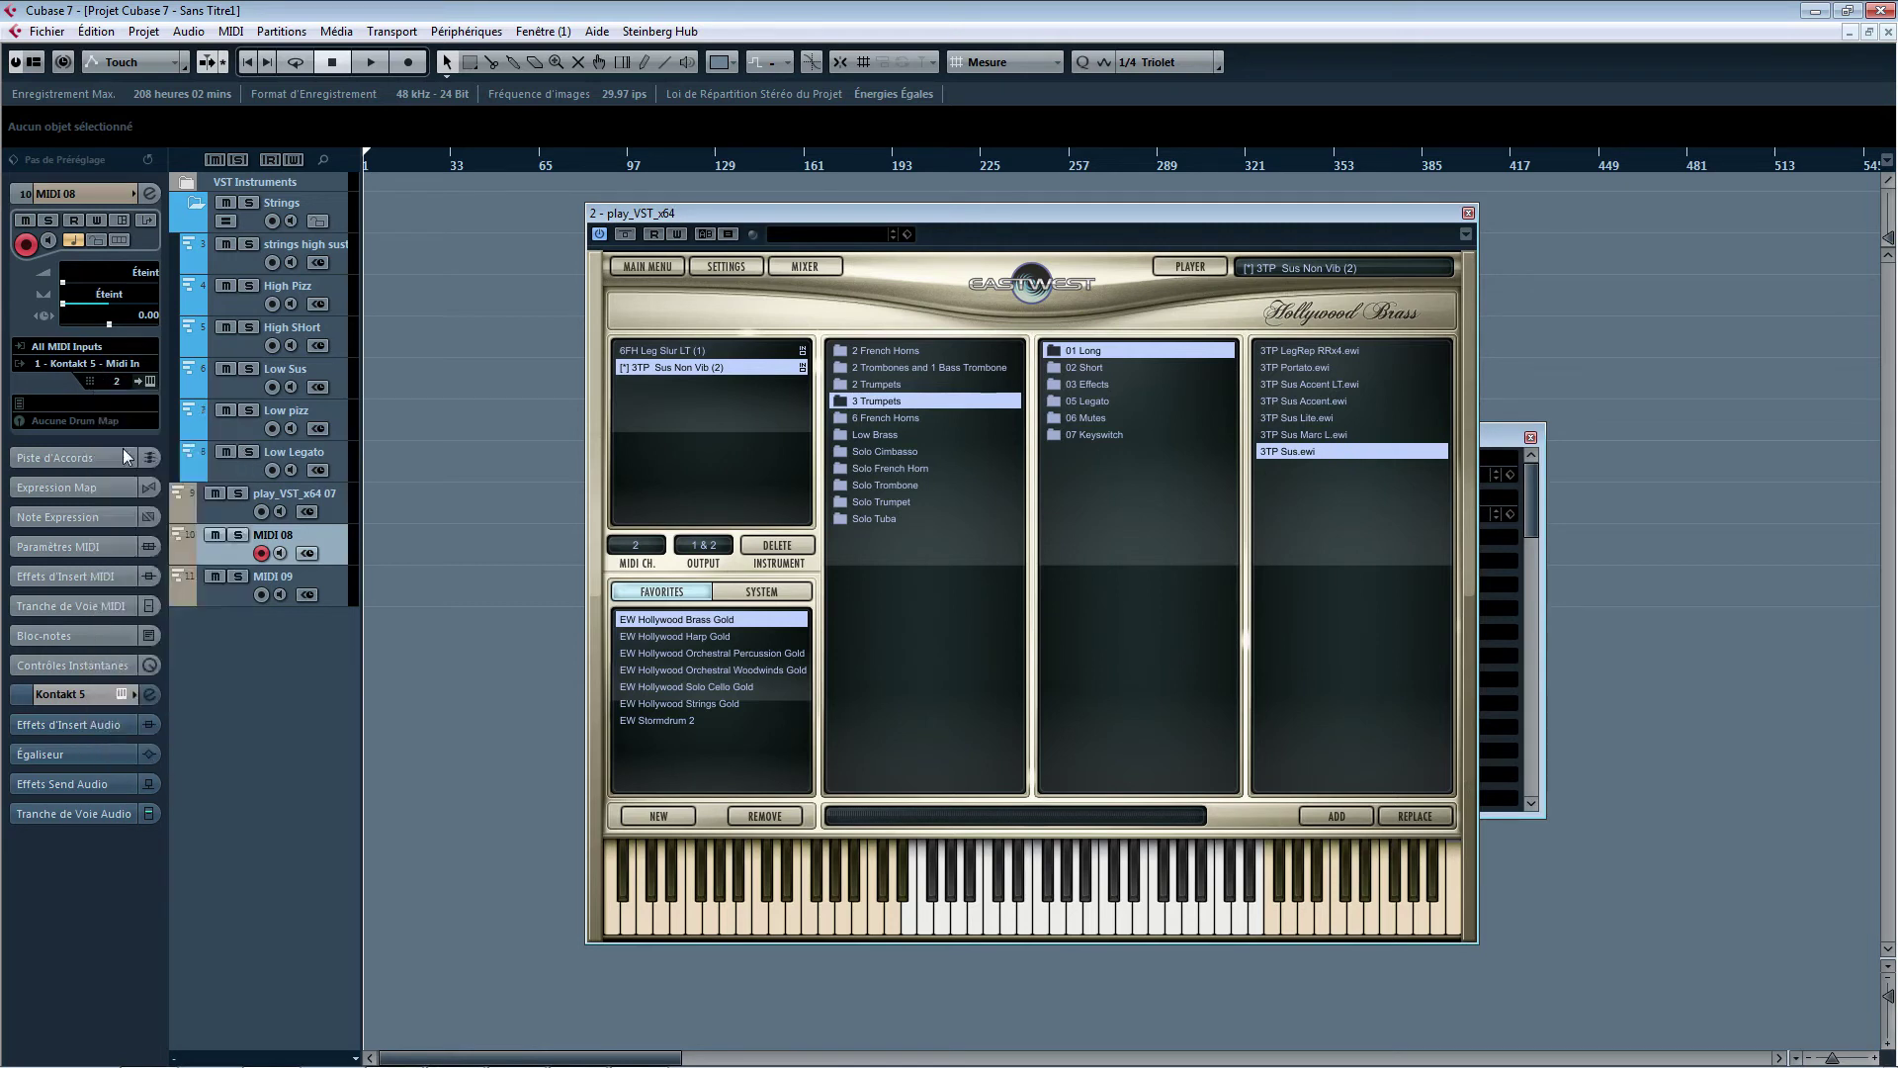
click(208, 593)
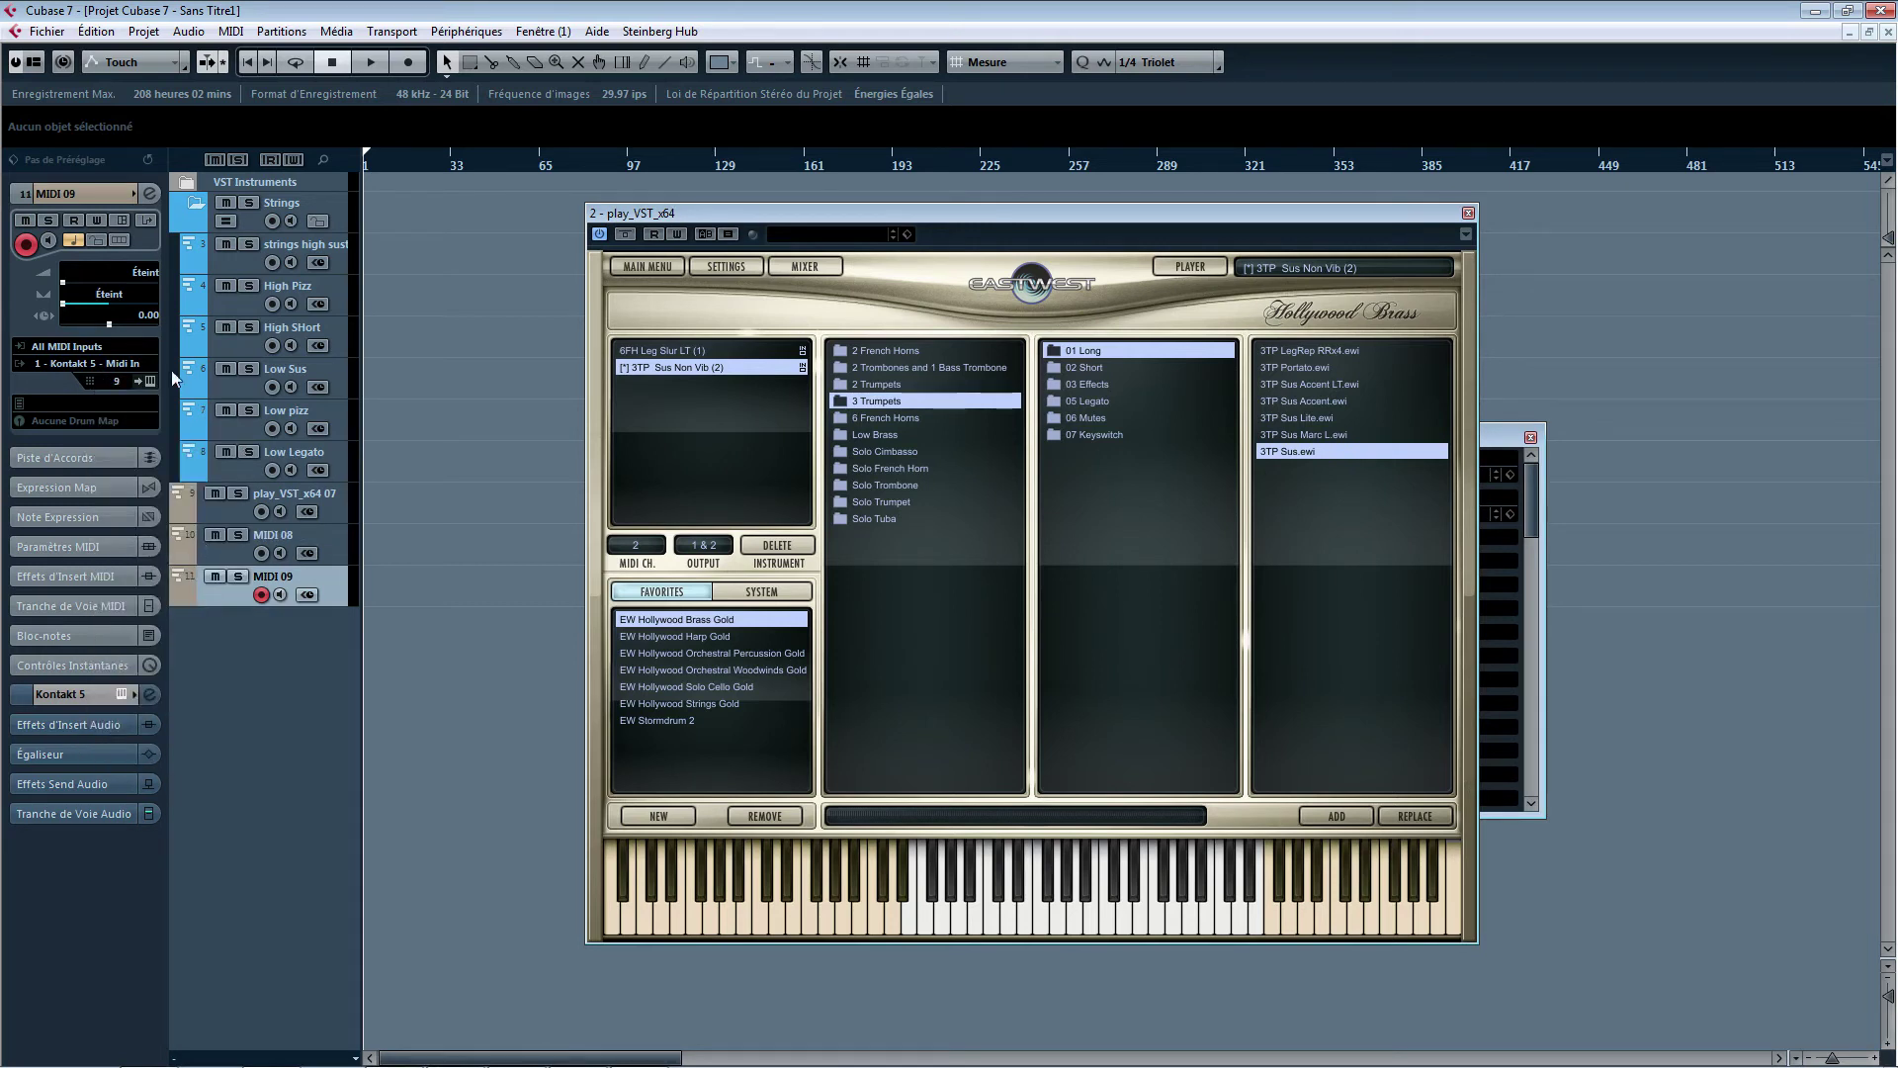
click(114, 379)
click(129, 468)
- Add 3TB Sus.ewi from the 2 Trombones and 1 Bass Trombone, 01 Long folder as another instrument on MIDI channel 3
click(884, 368)
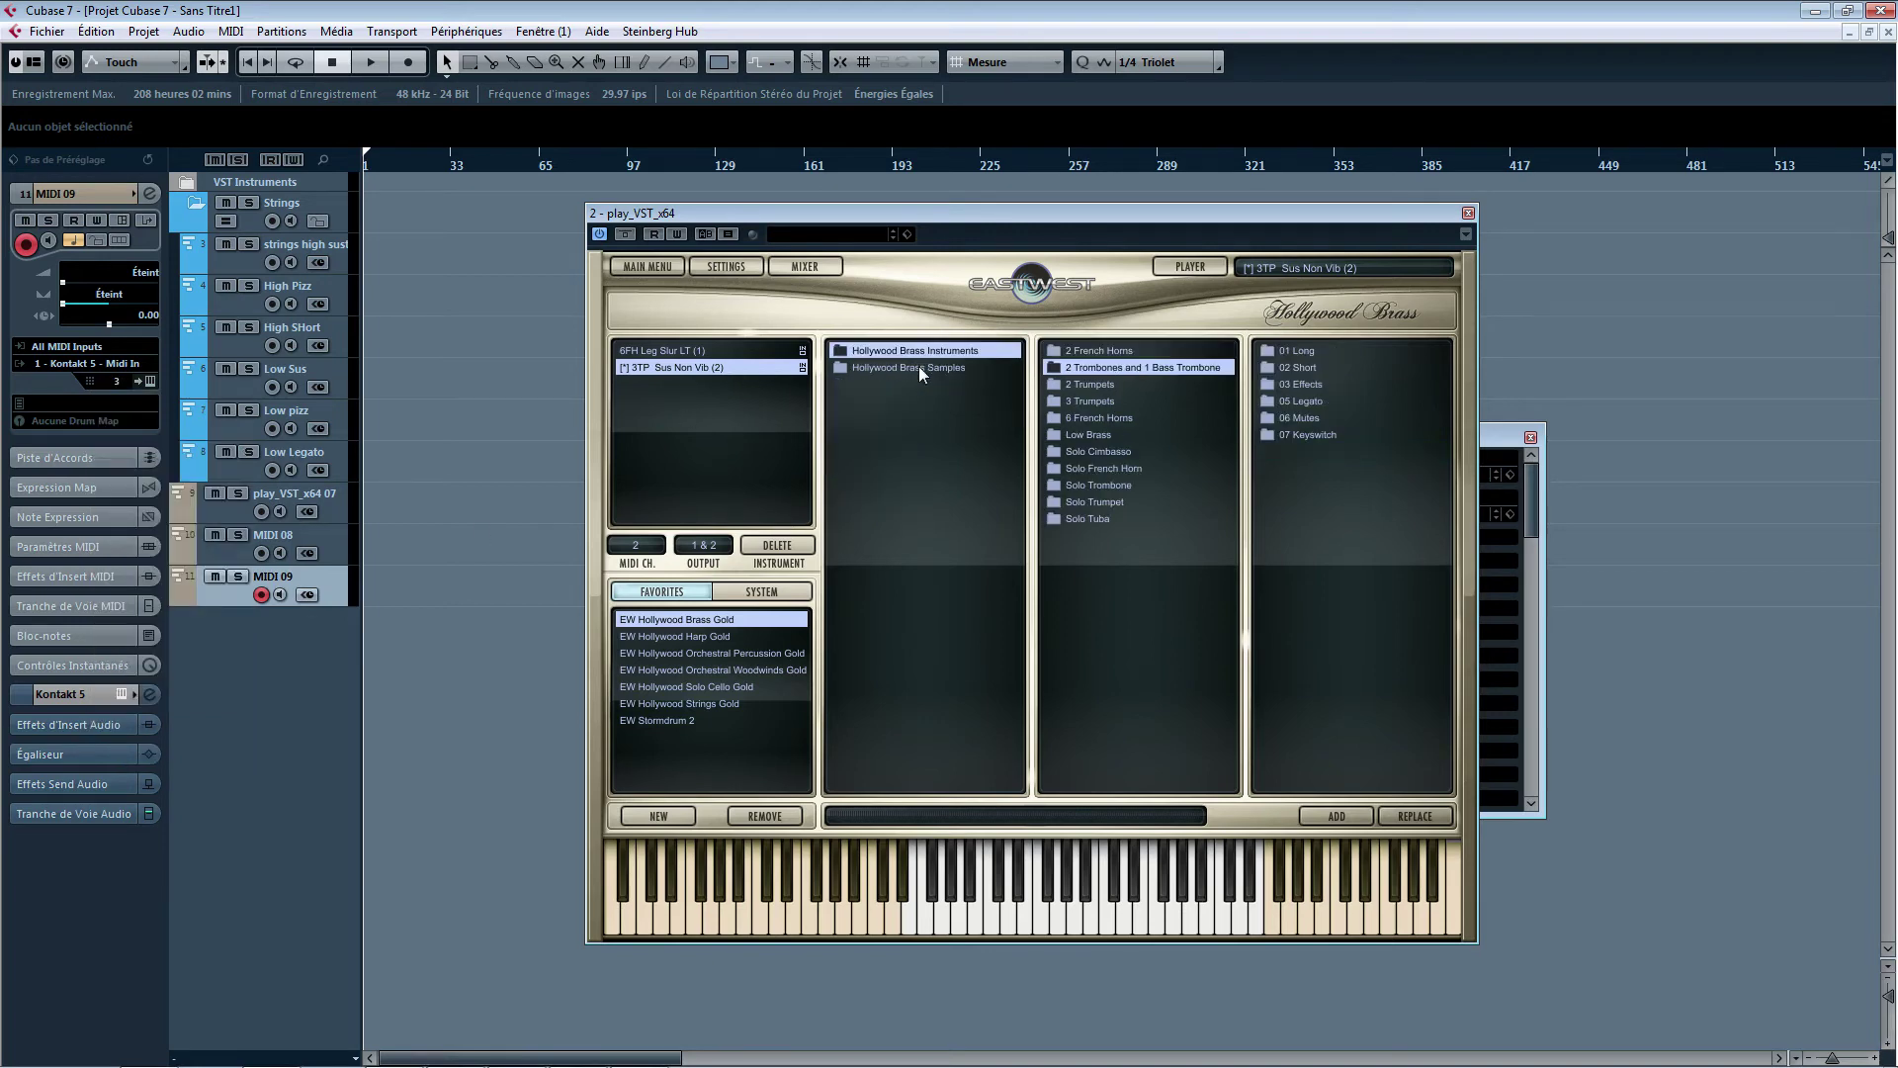
click(1303, 350)
double_click(1293, 453)
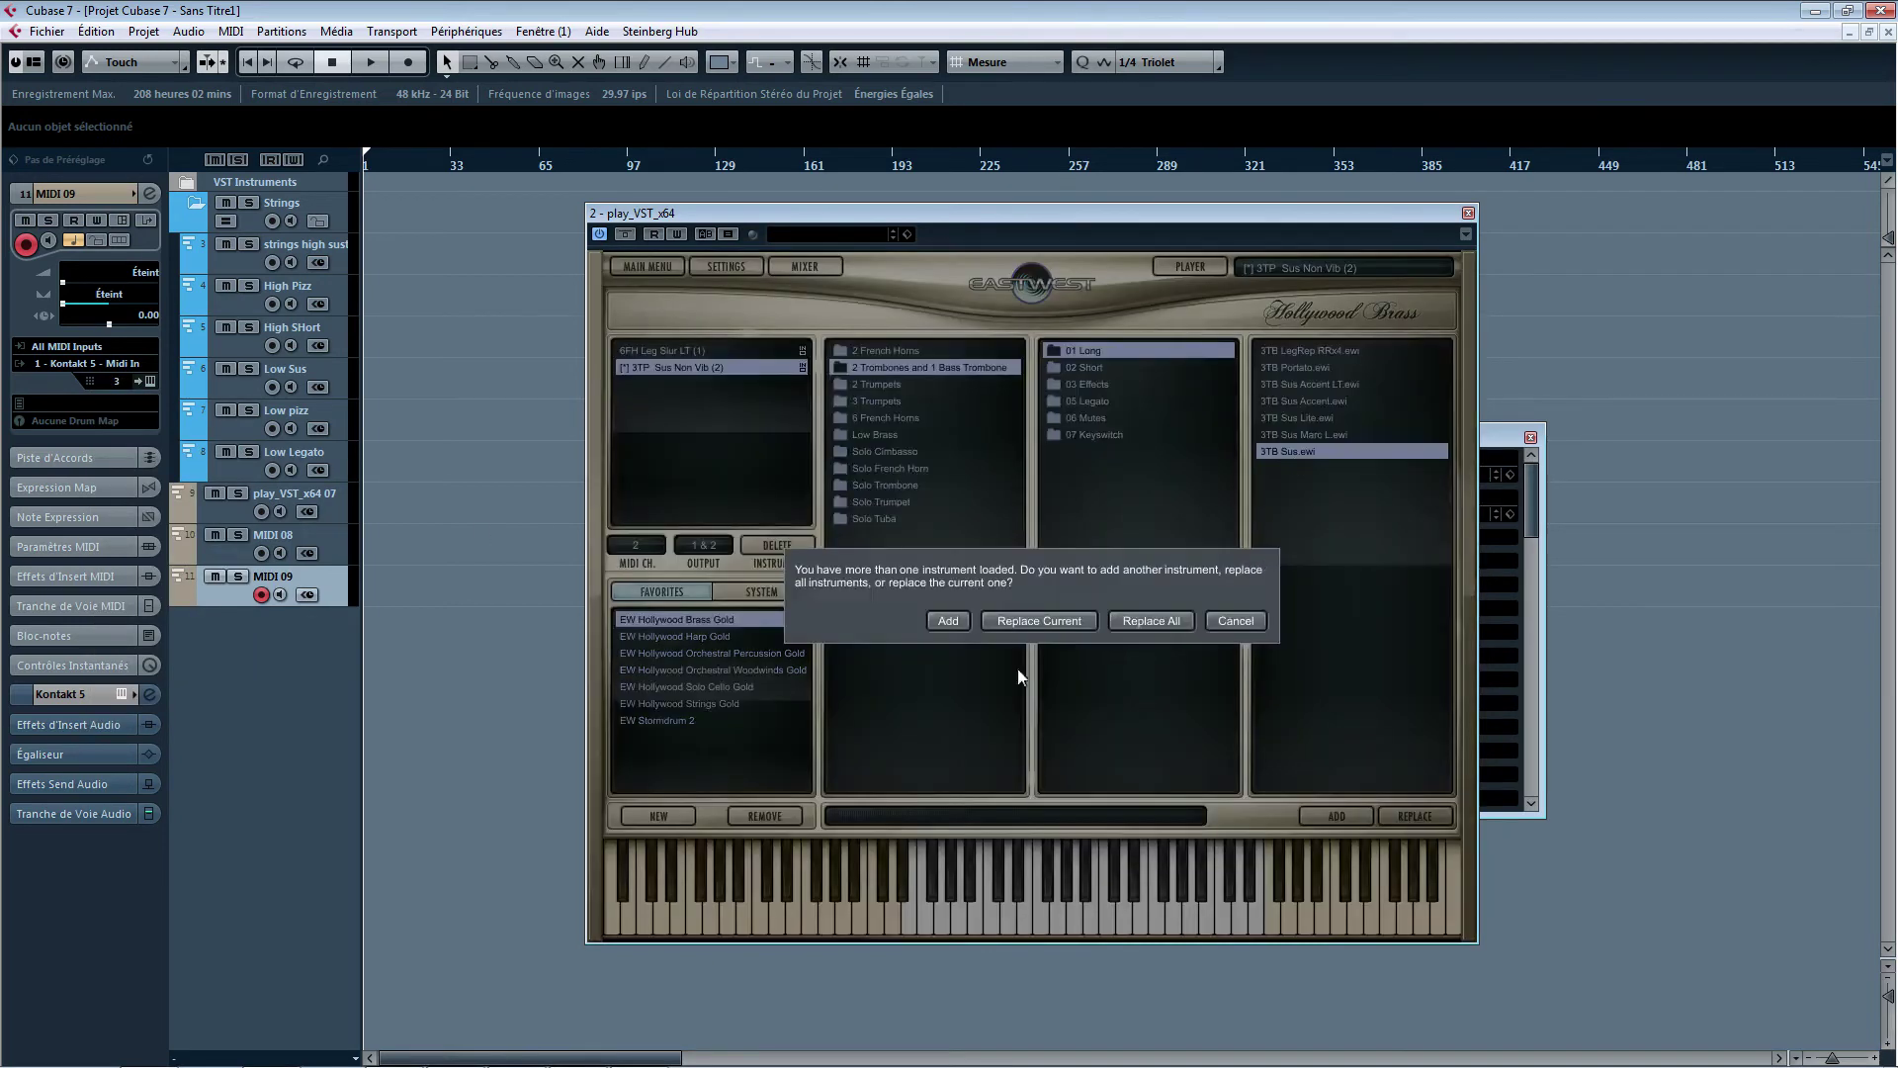
click(947, 620)
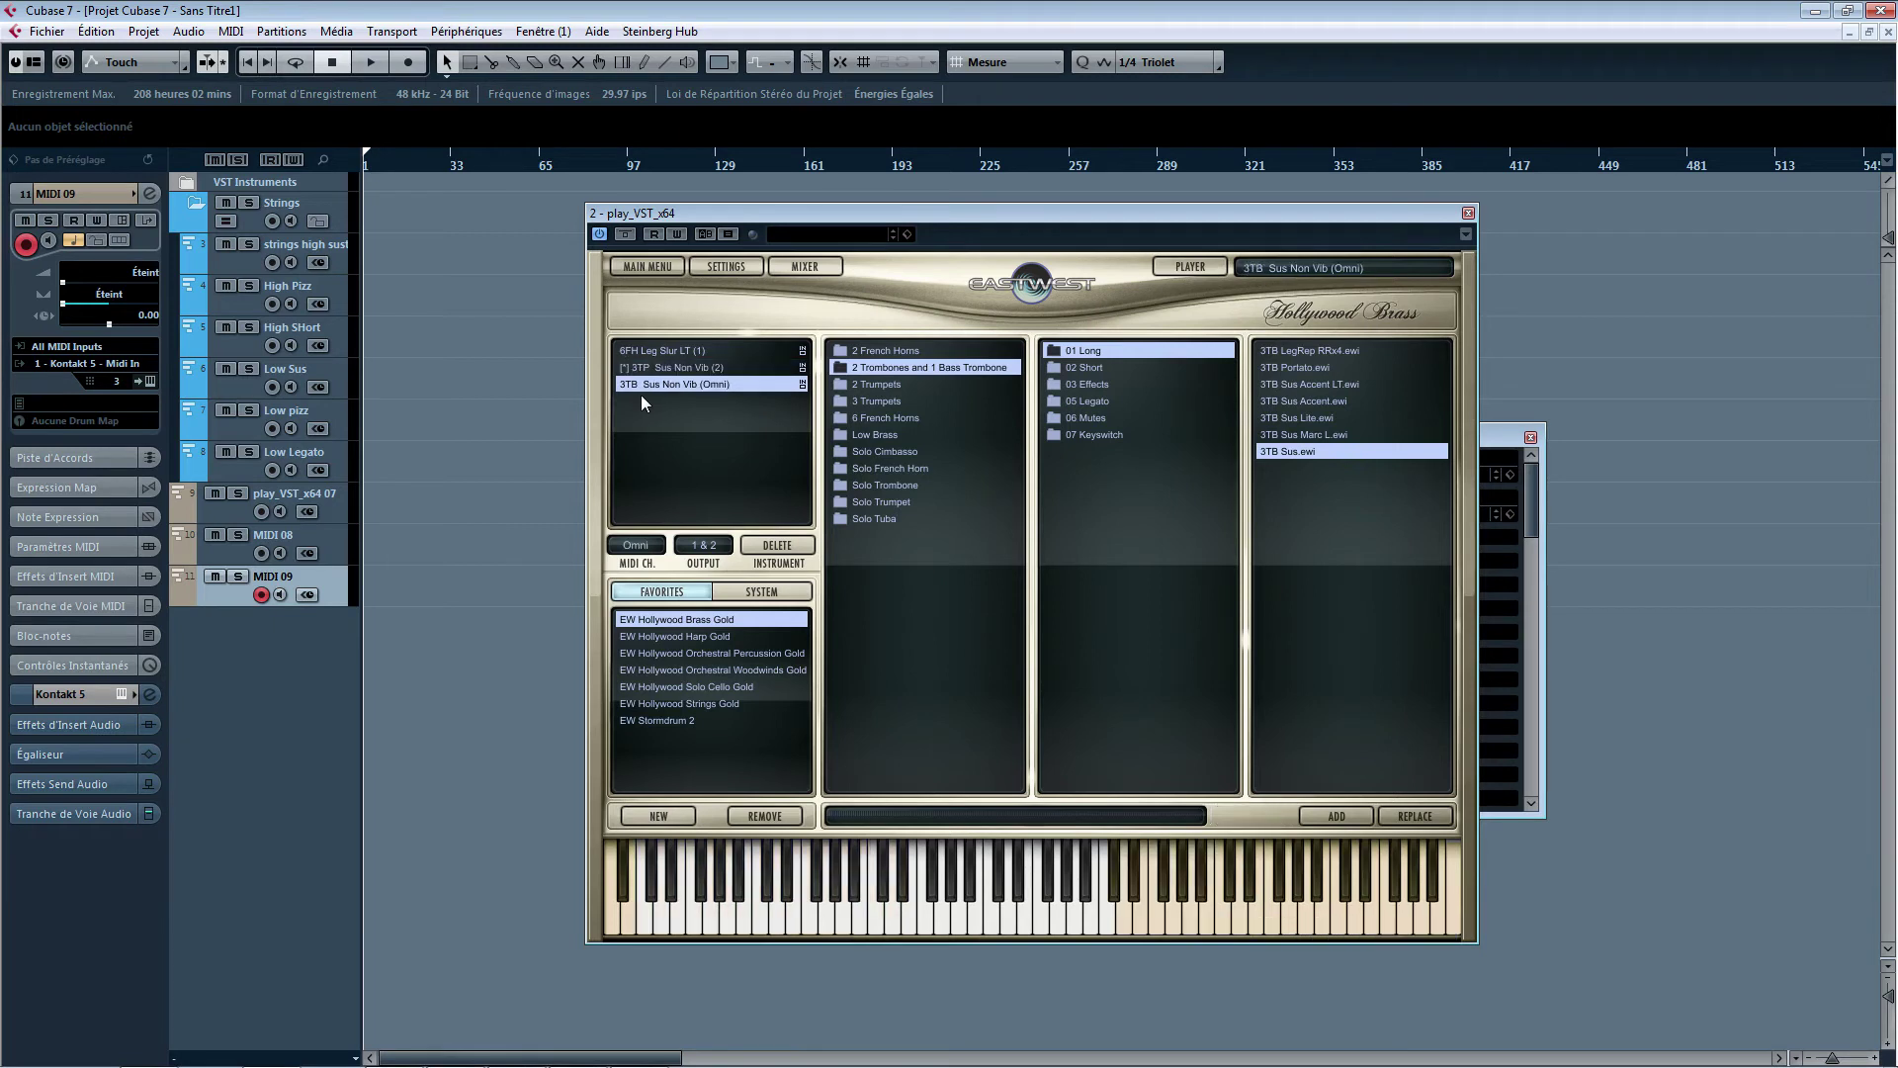
click(640, 546)
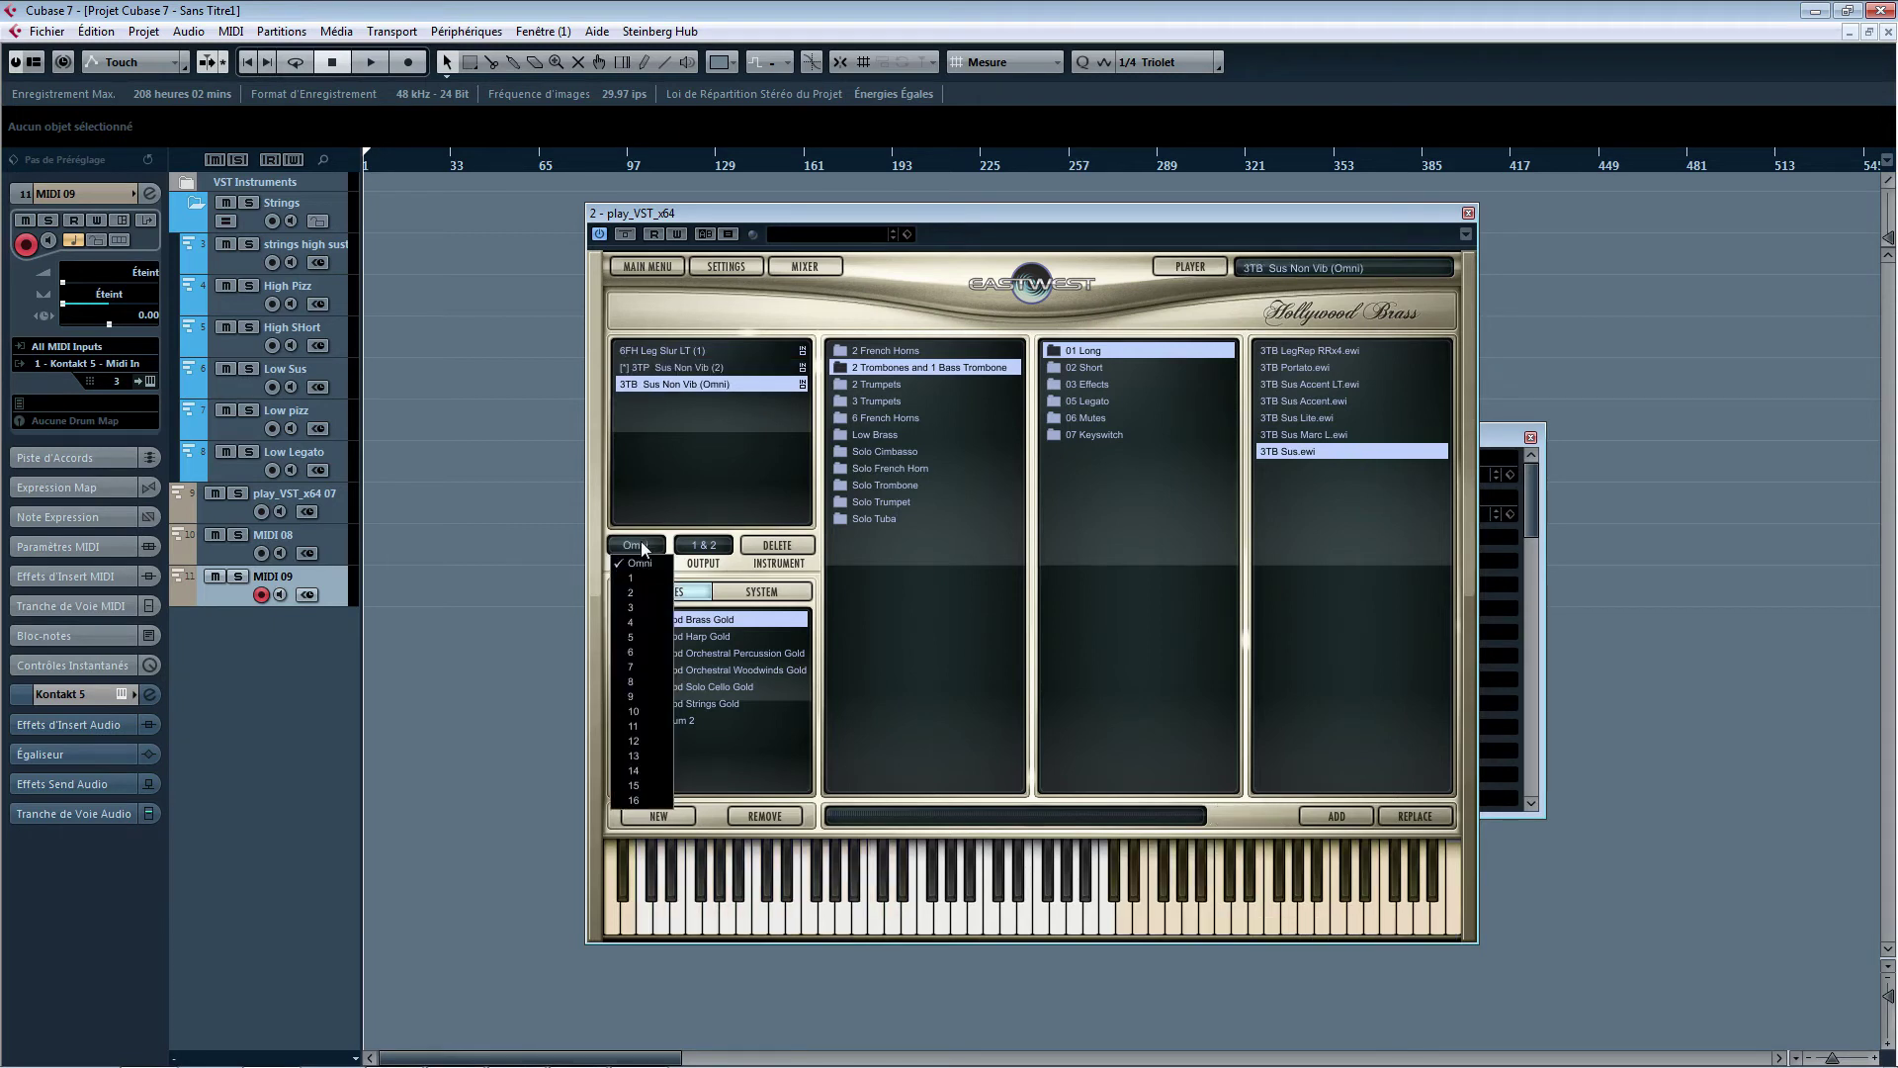
click(647, 618)
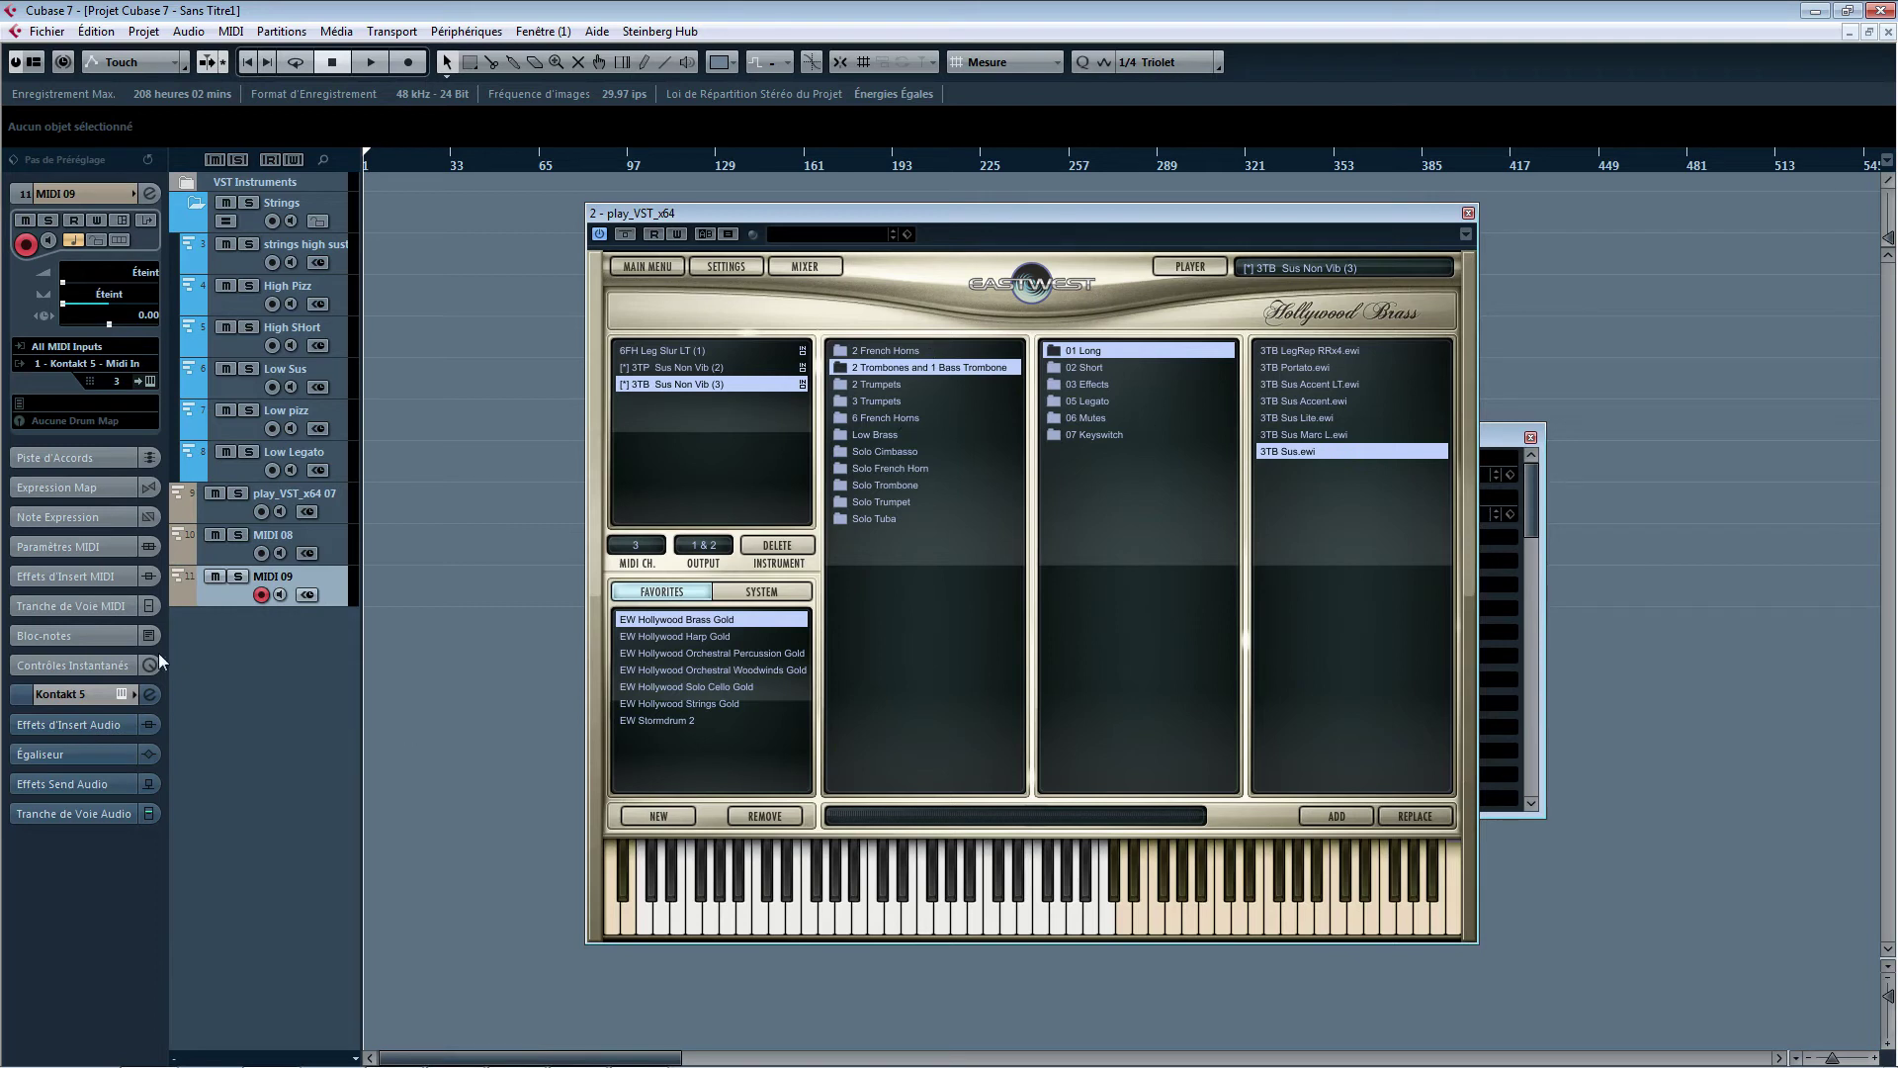
- Add one more MIDI track below the MIDI 09 track
right_click(269, 665)
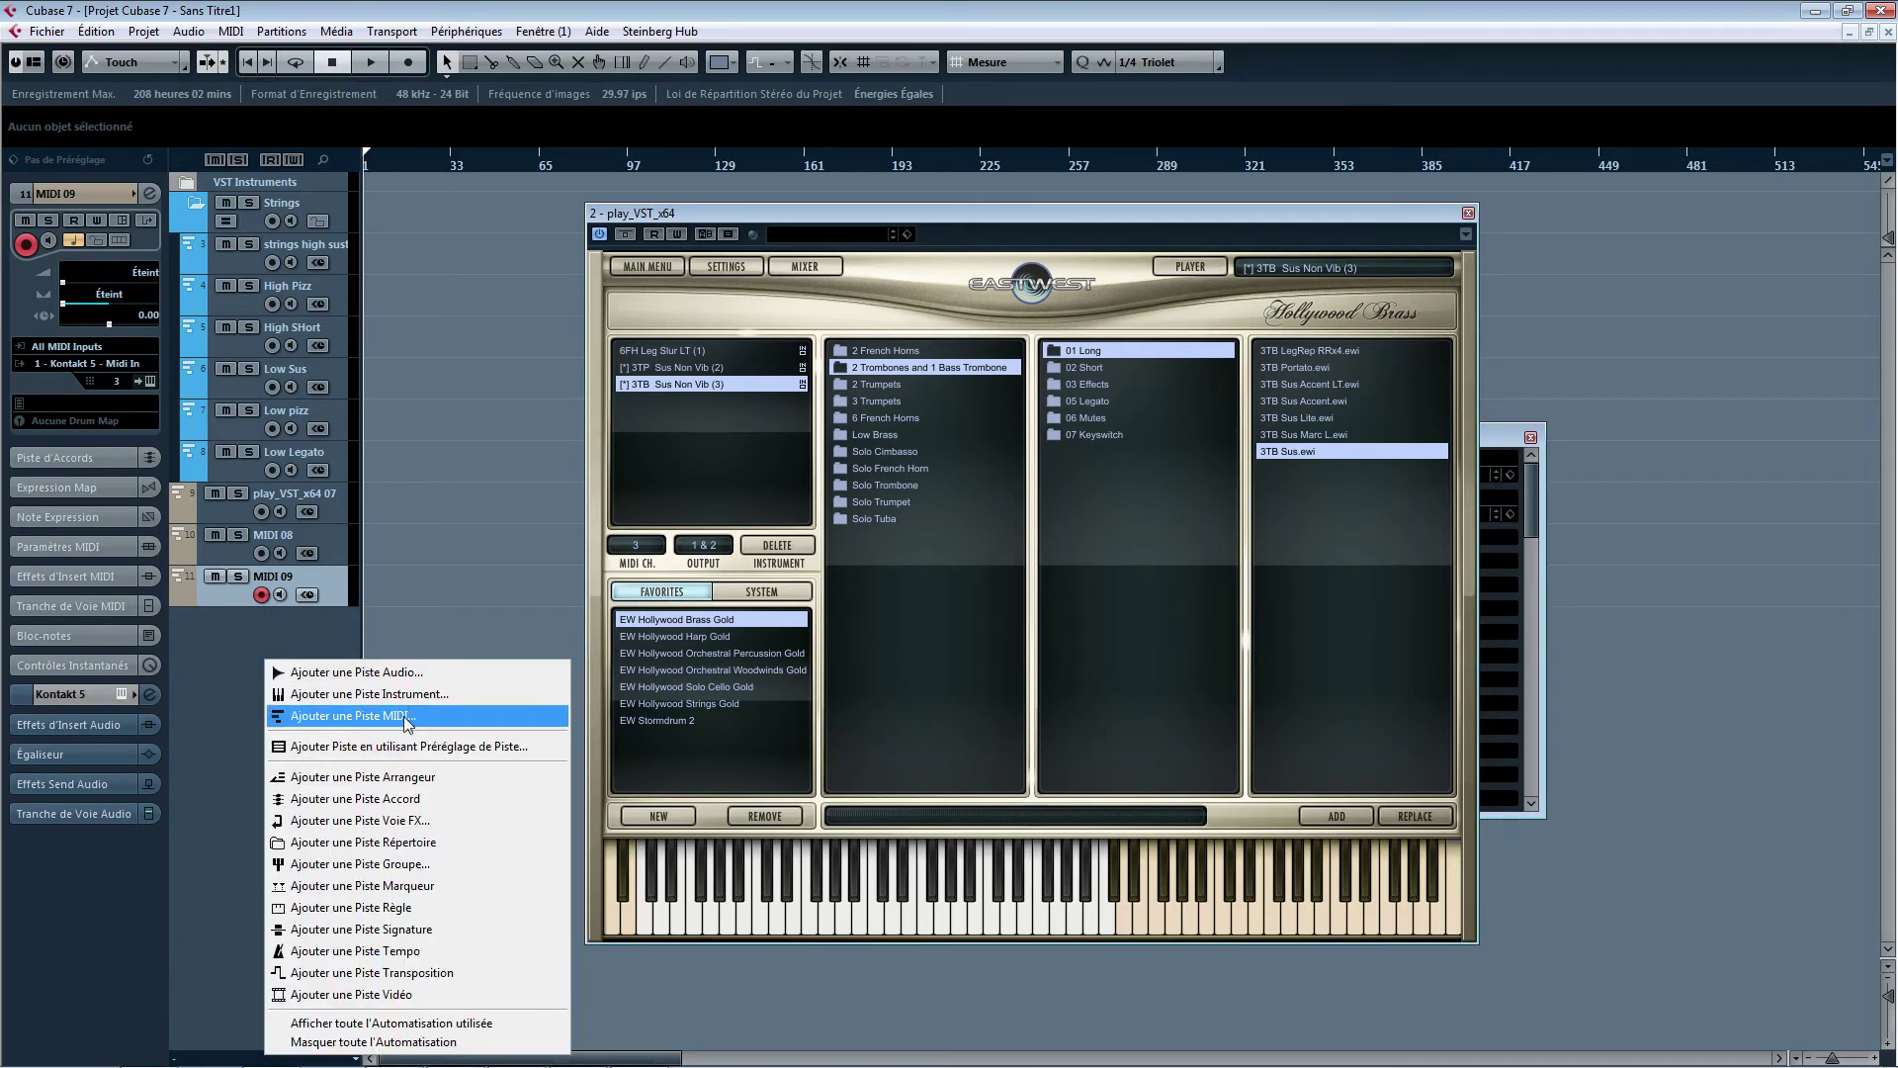
click(375, 716)
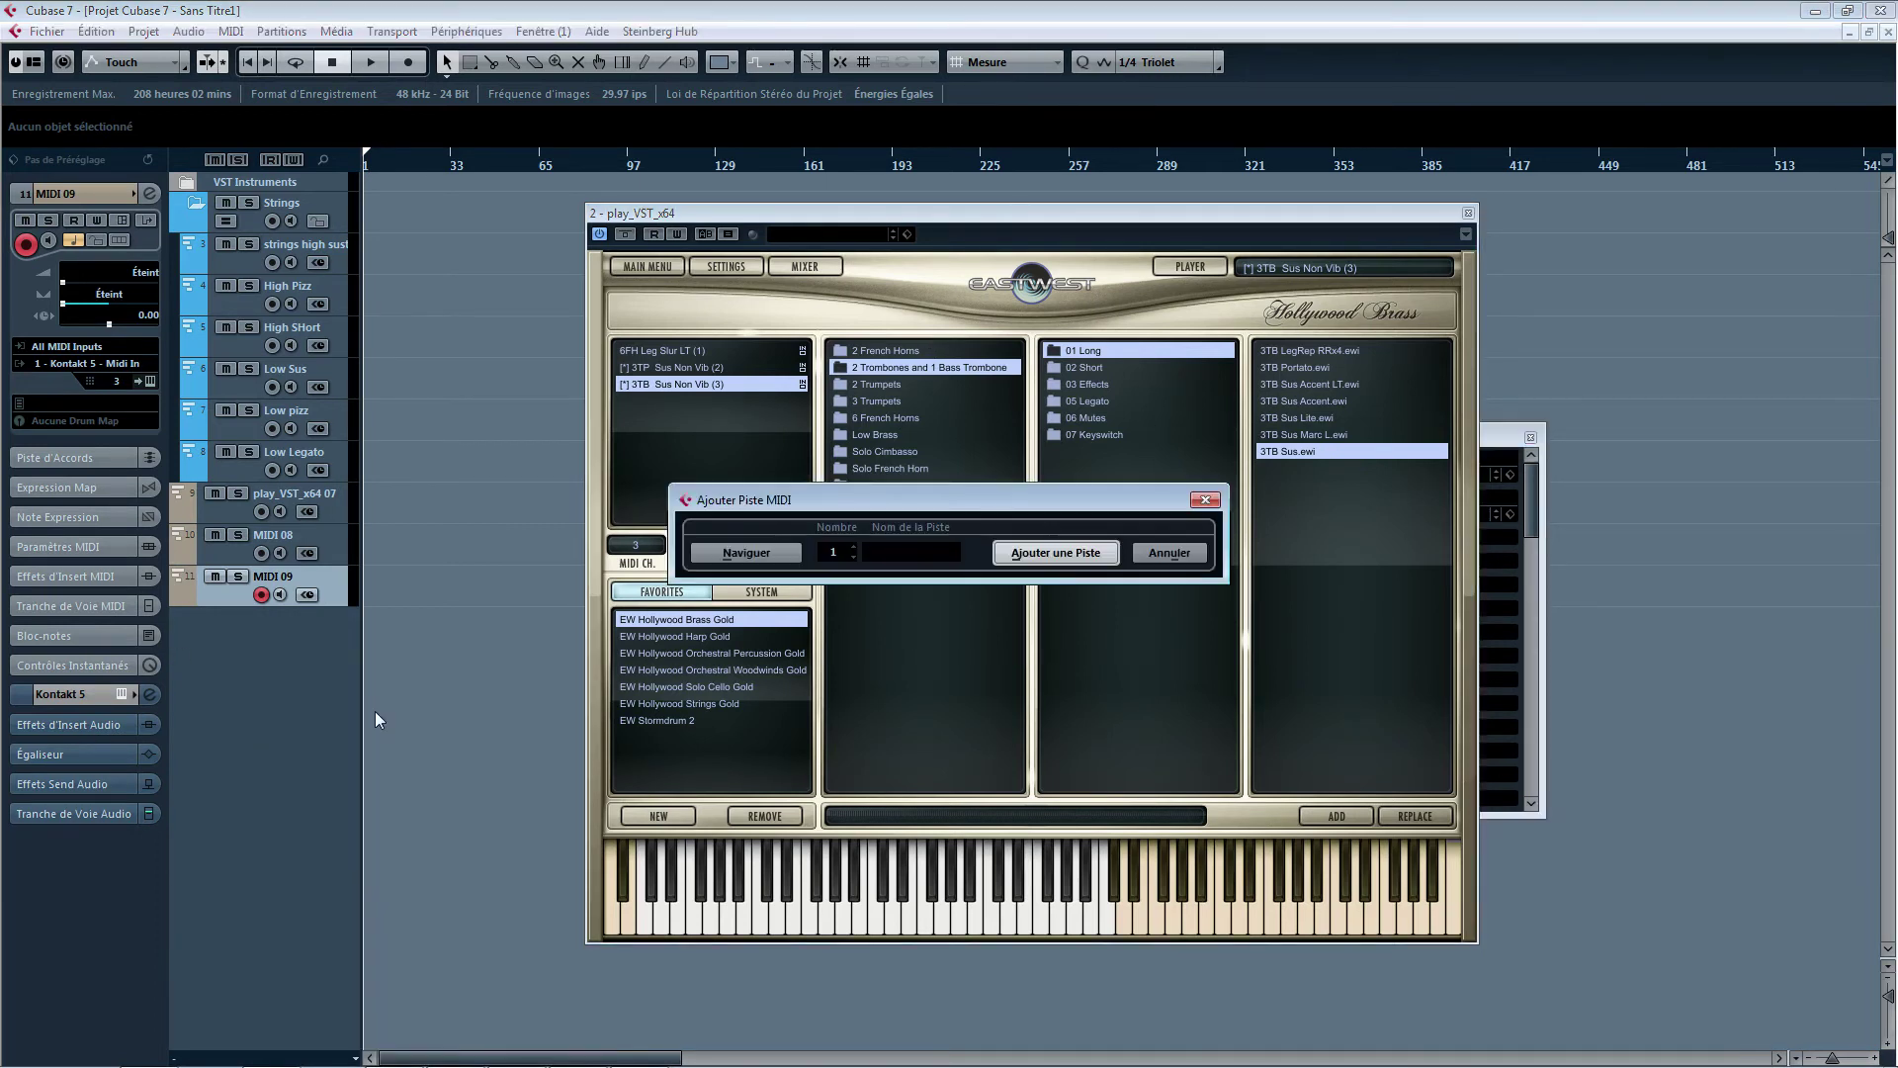
click(1054, 552)
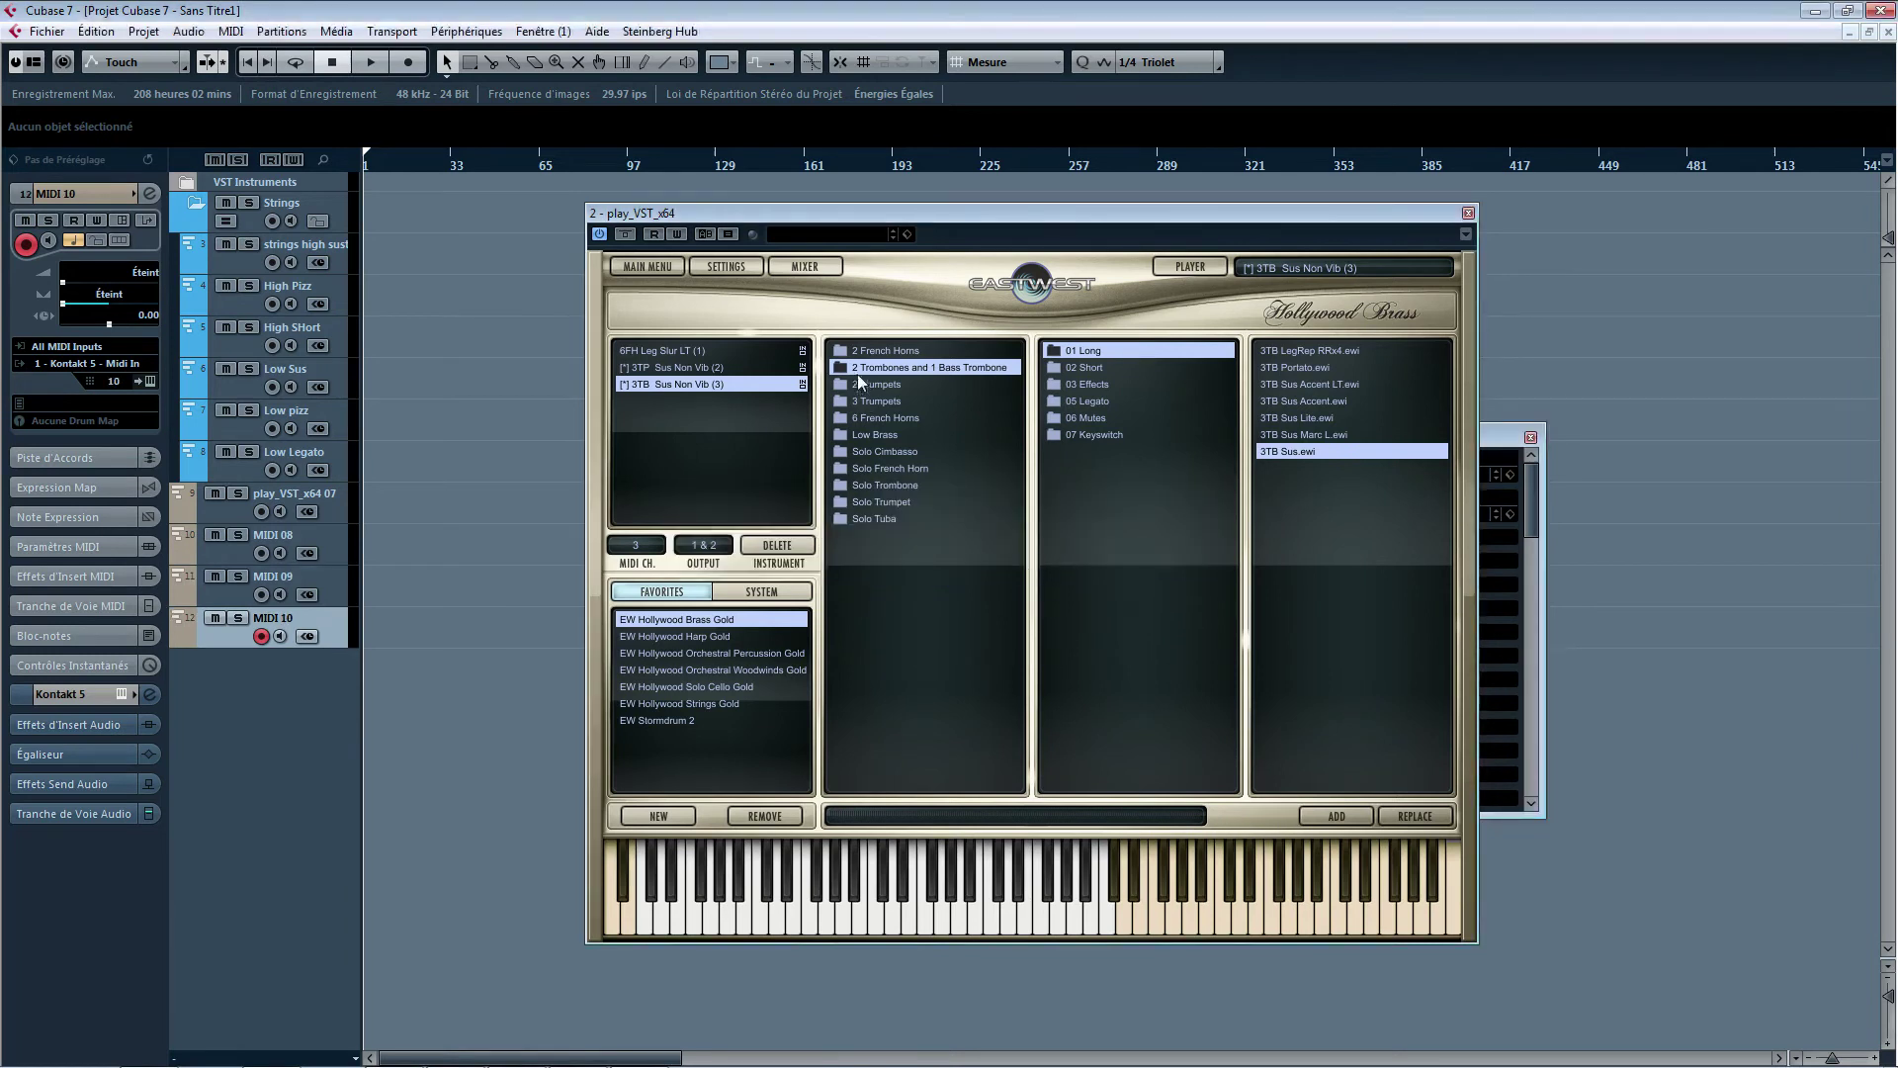
- Add LB Sus.ewi from the Low Brass, 01 Long folder as another instrument and set the MIDI 10 track's channel to 4
click(875, 434)
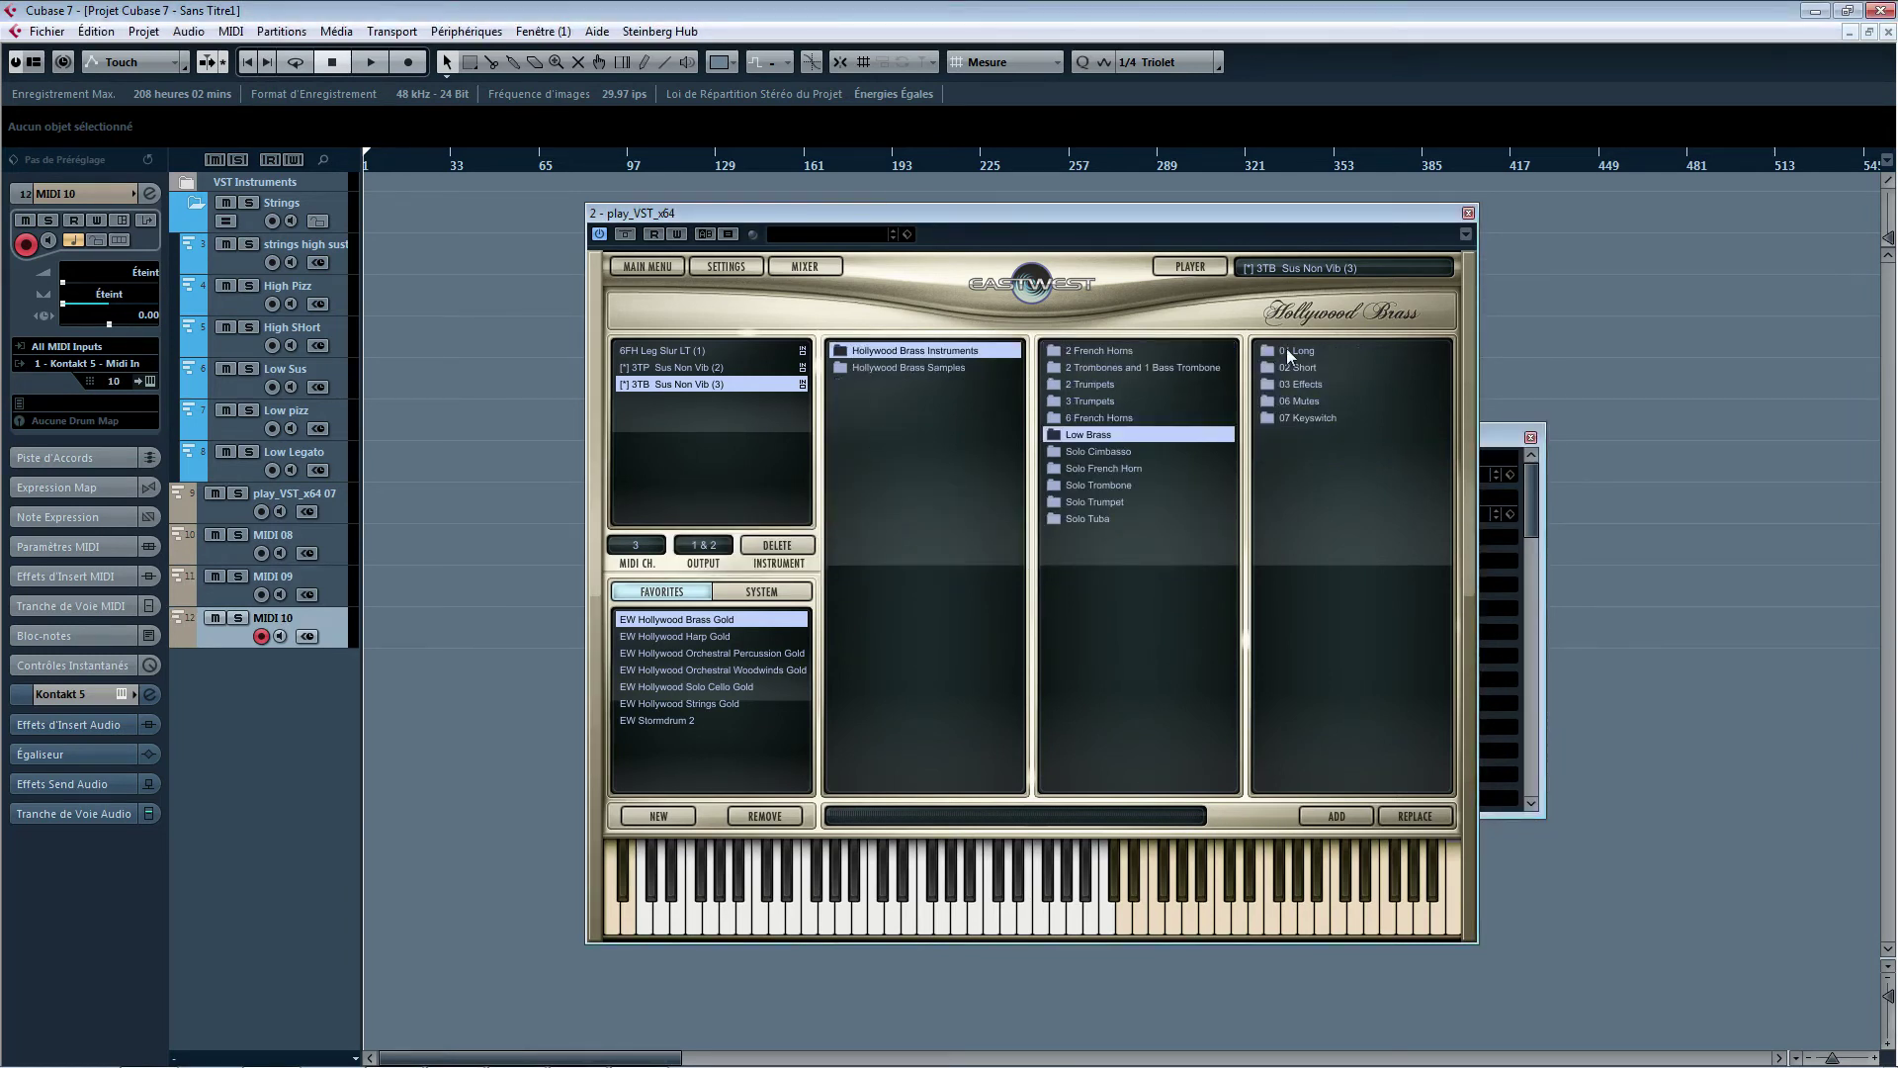
double_click(1289, 382)
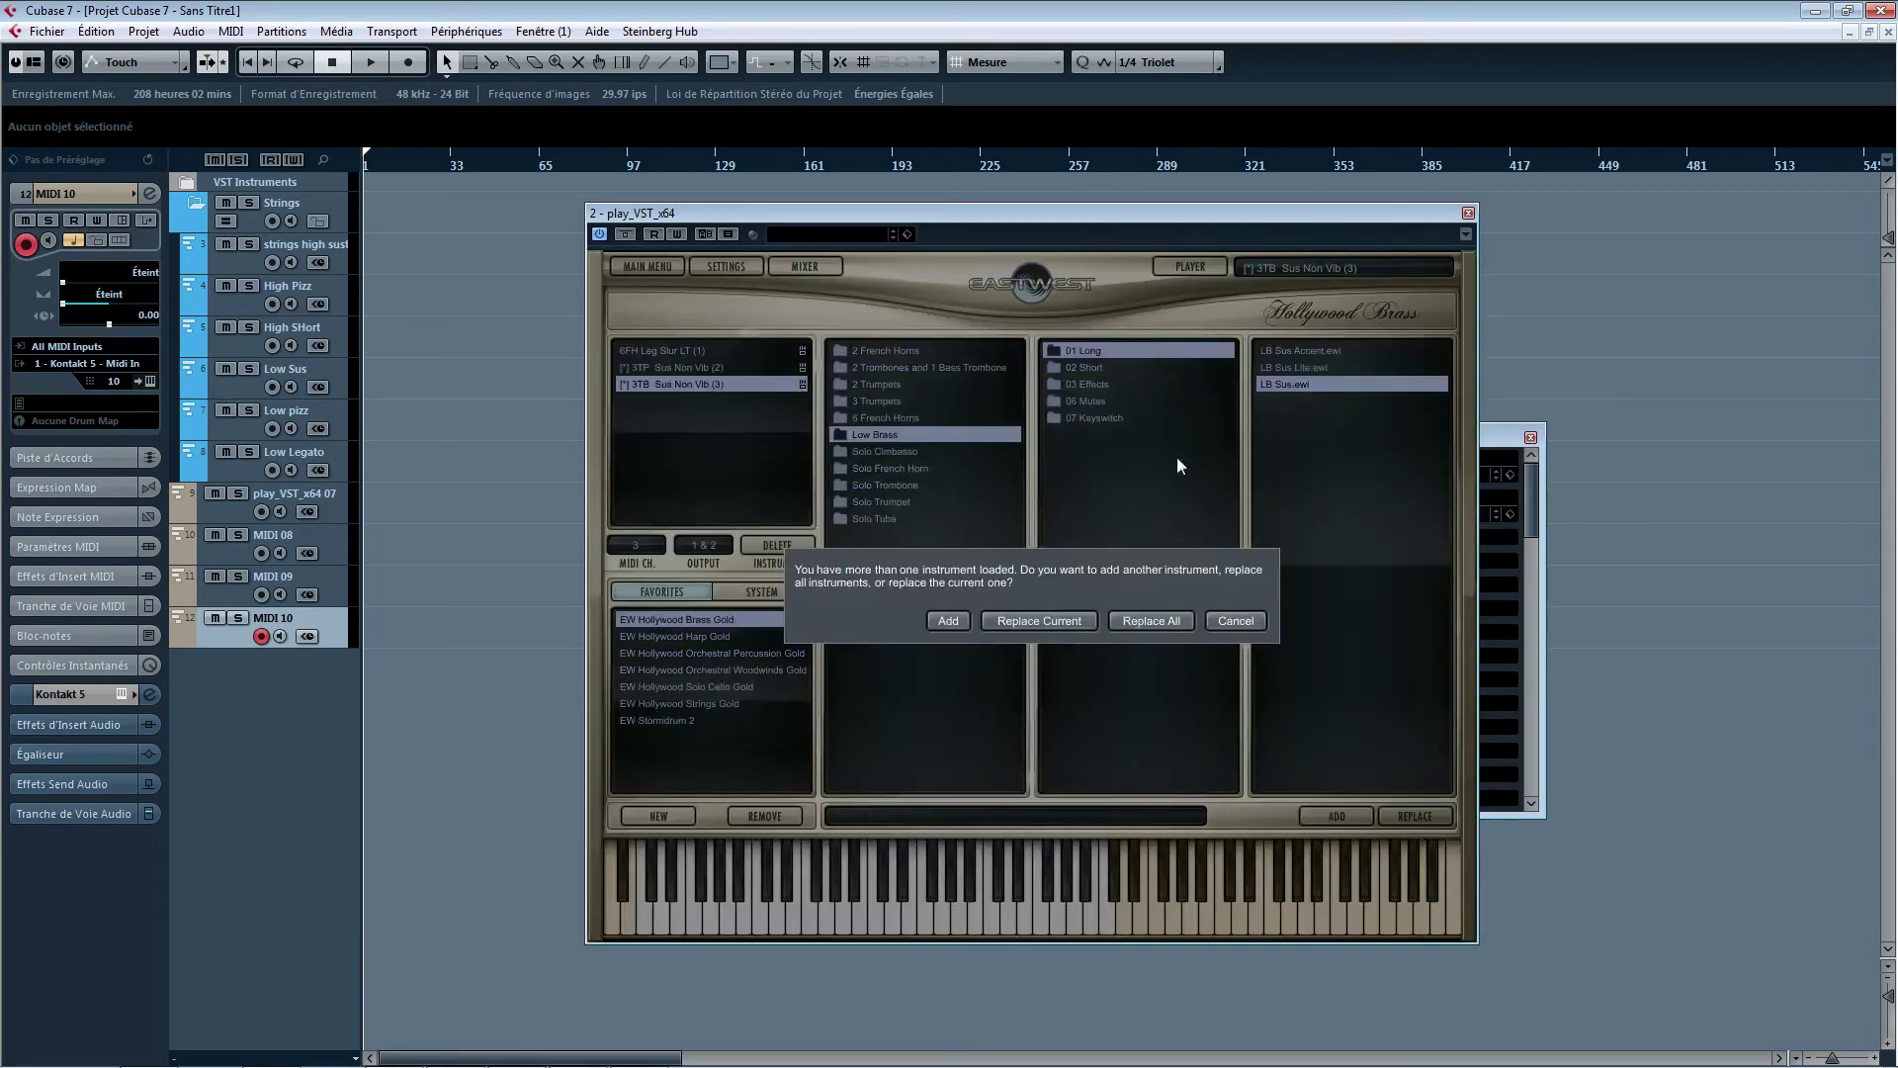
click(948, 621)
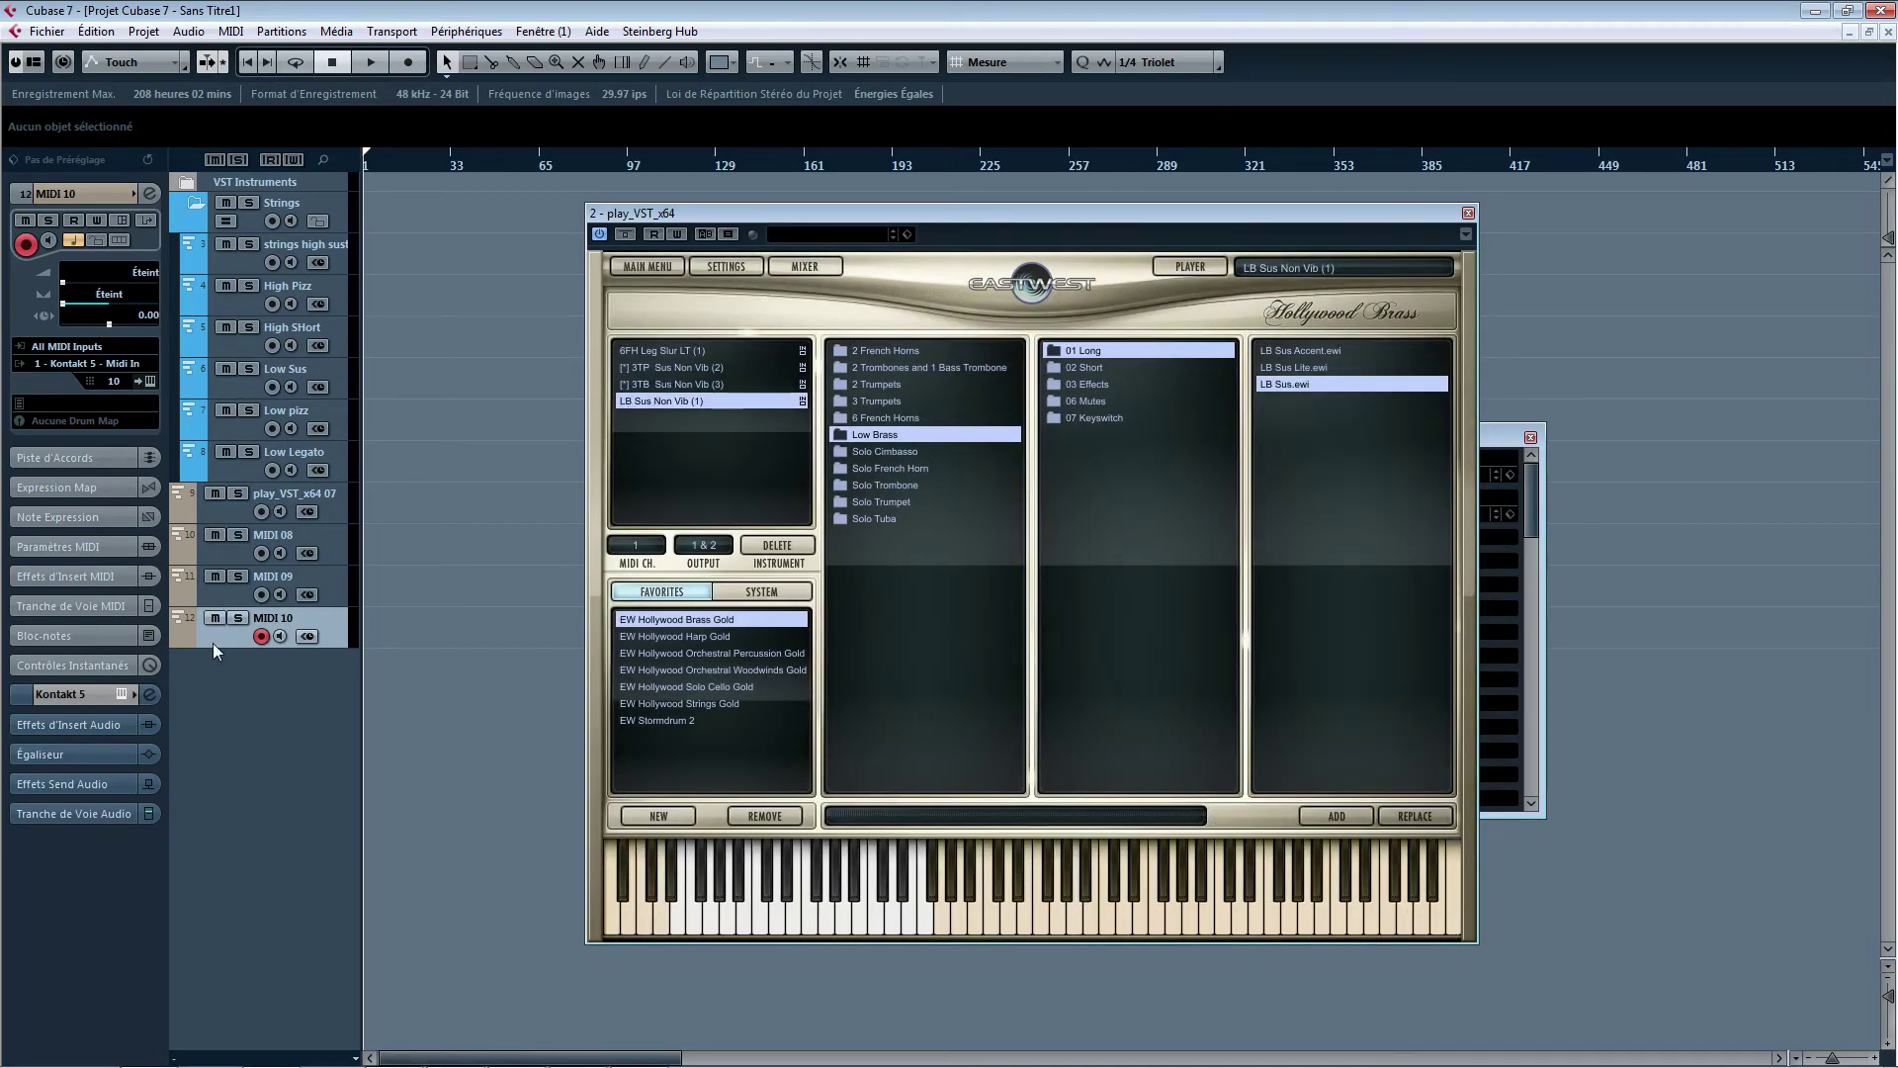
click(116, 385)
click(134, 499)
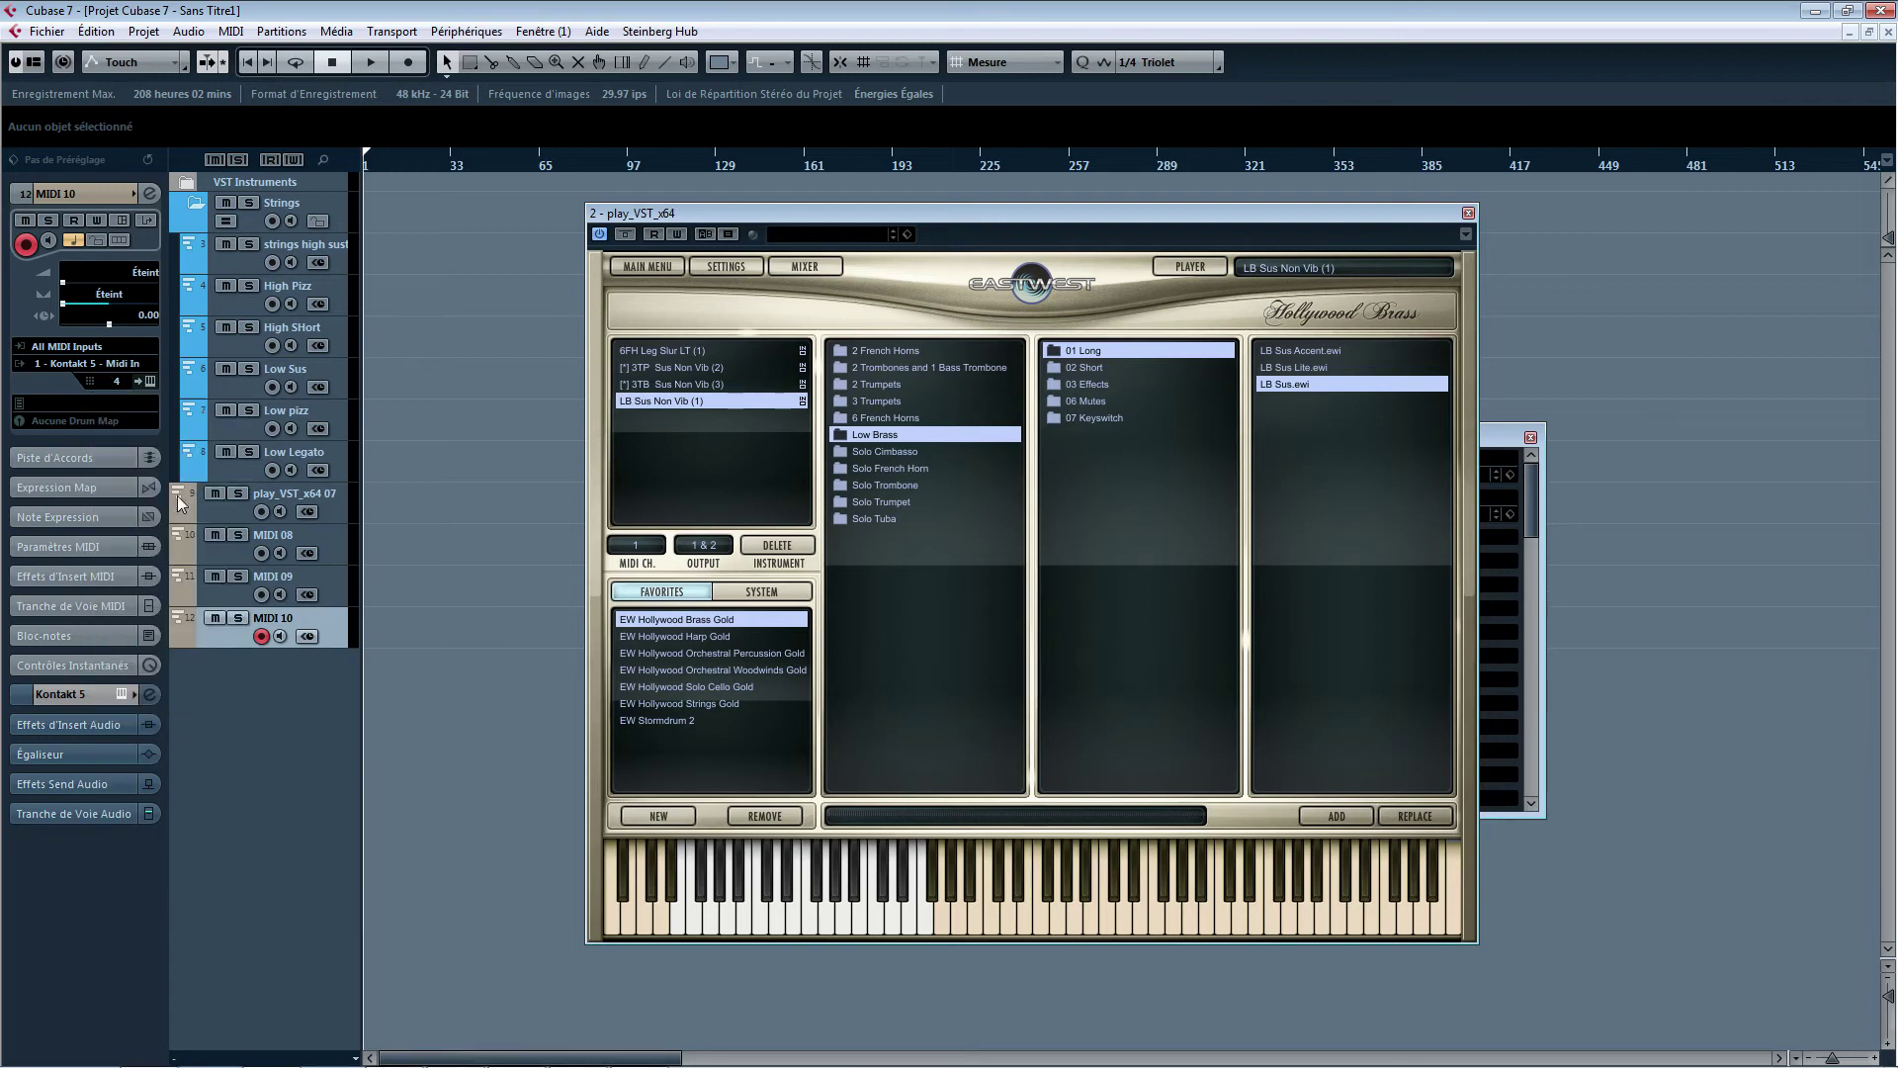
- Route the outputs of the MIDI 08, MIDI 09 and MIDI 10 tracks to 2 - play_VST_x64 - Midi In
click(237, 514)
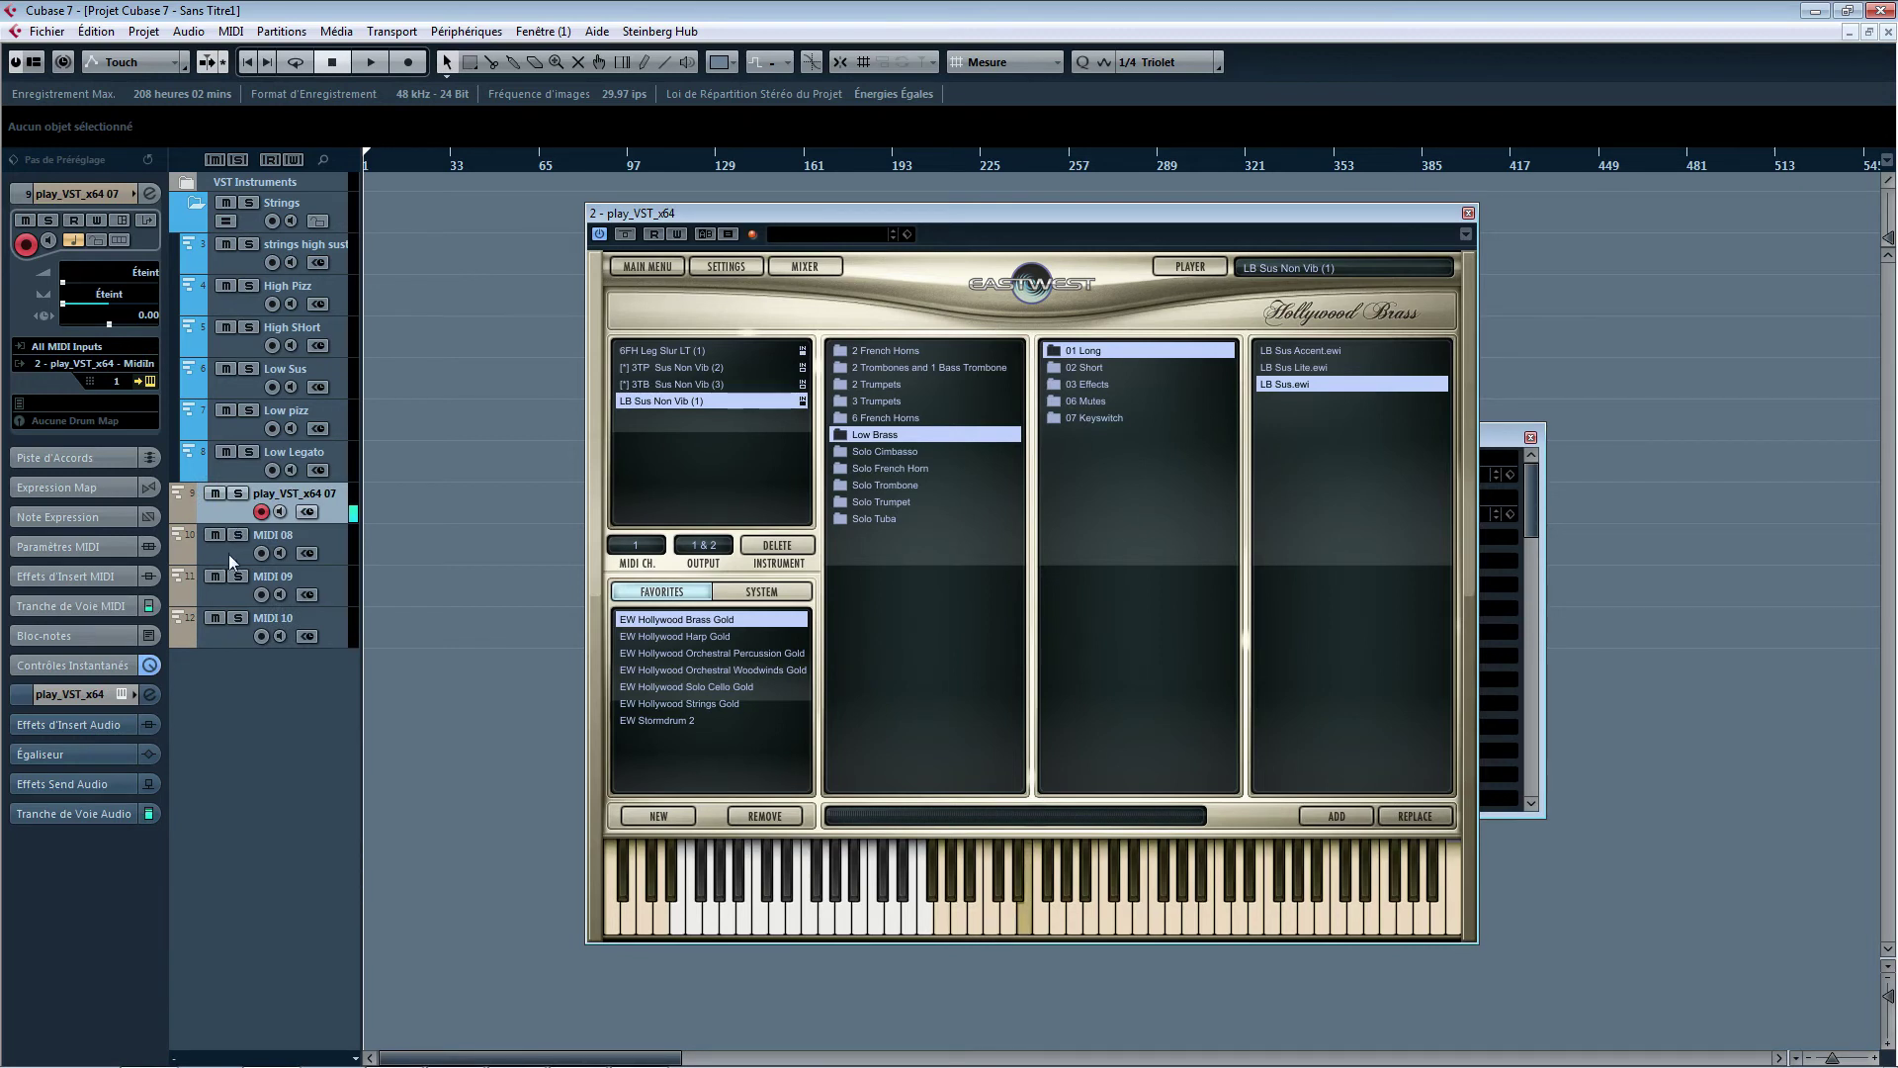
click(223, 554)
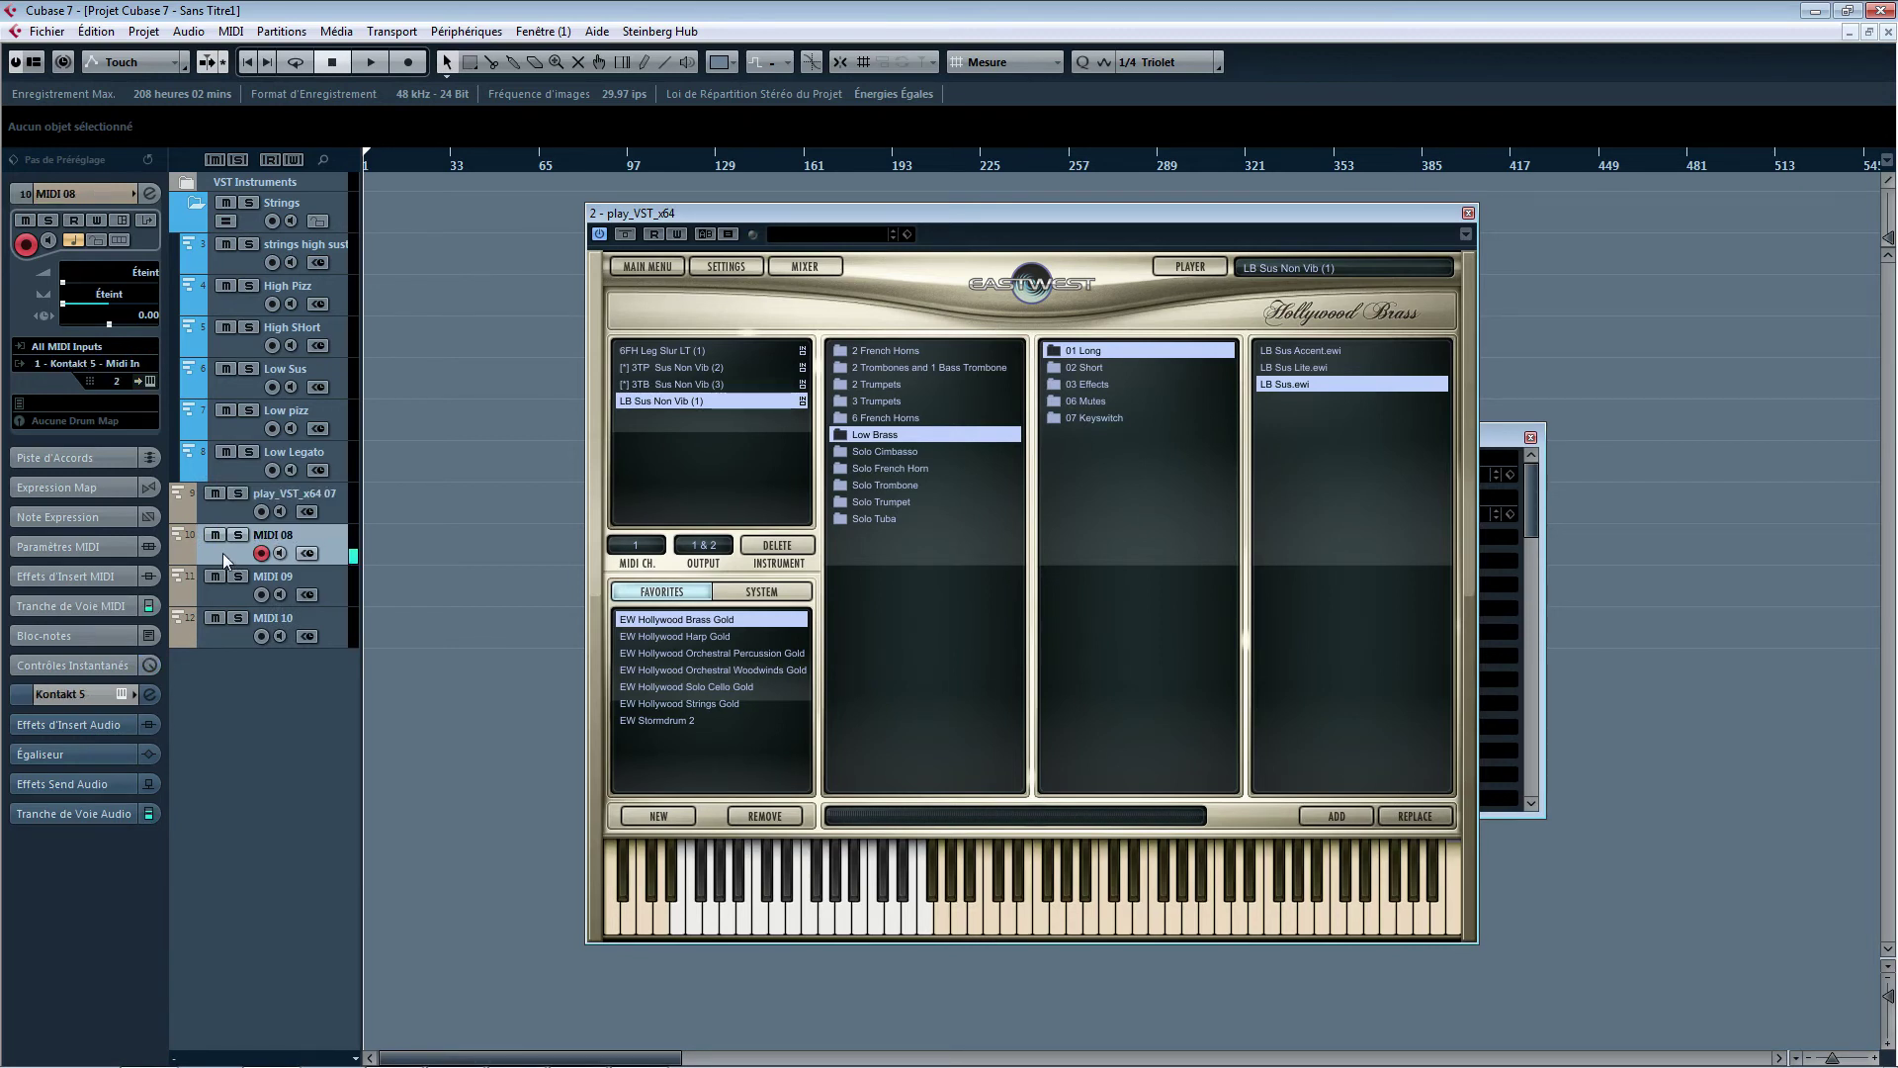
click(59, 364)
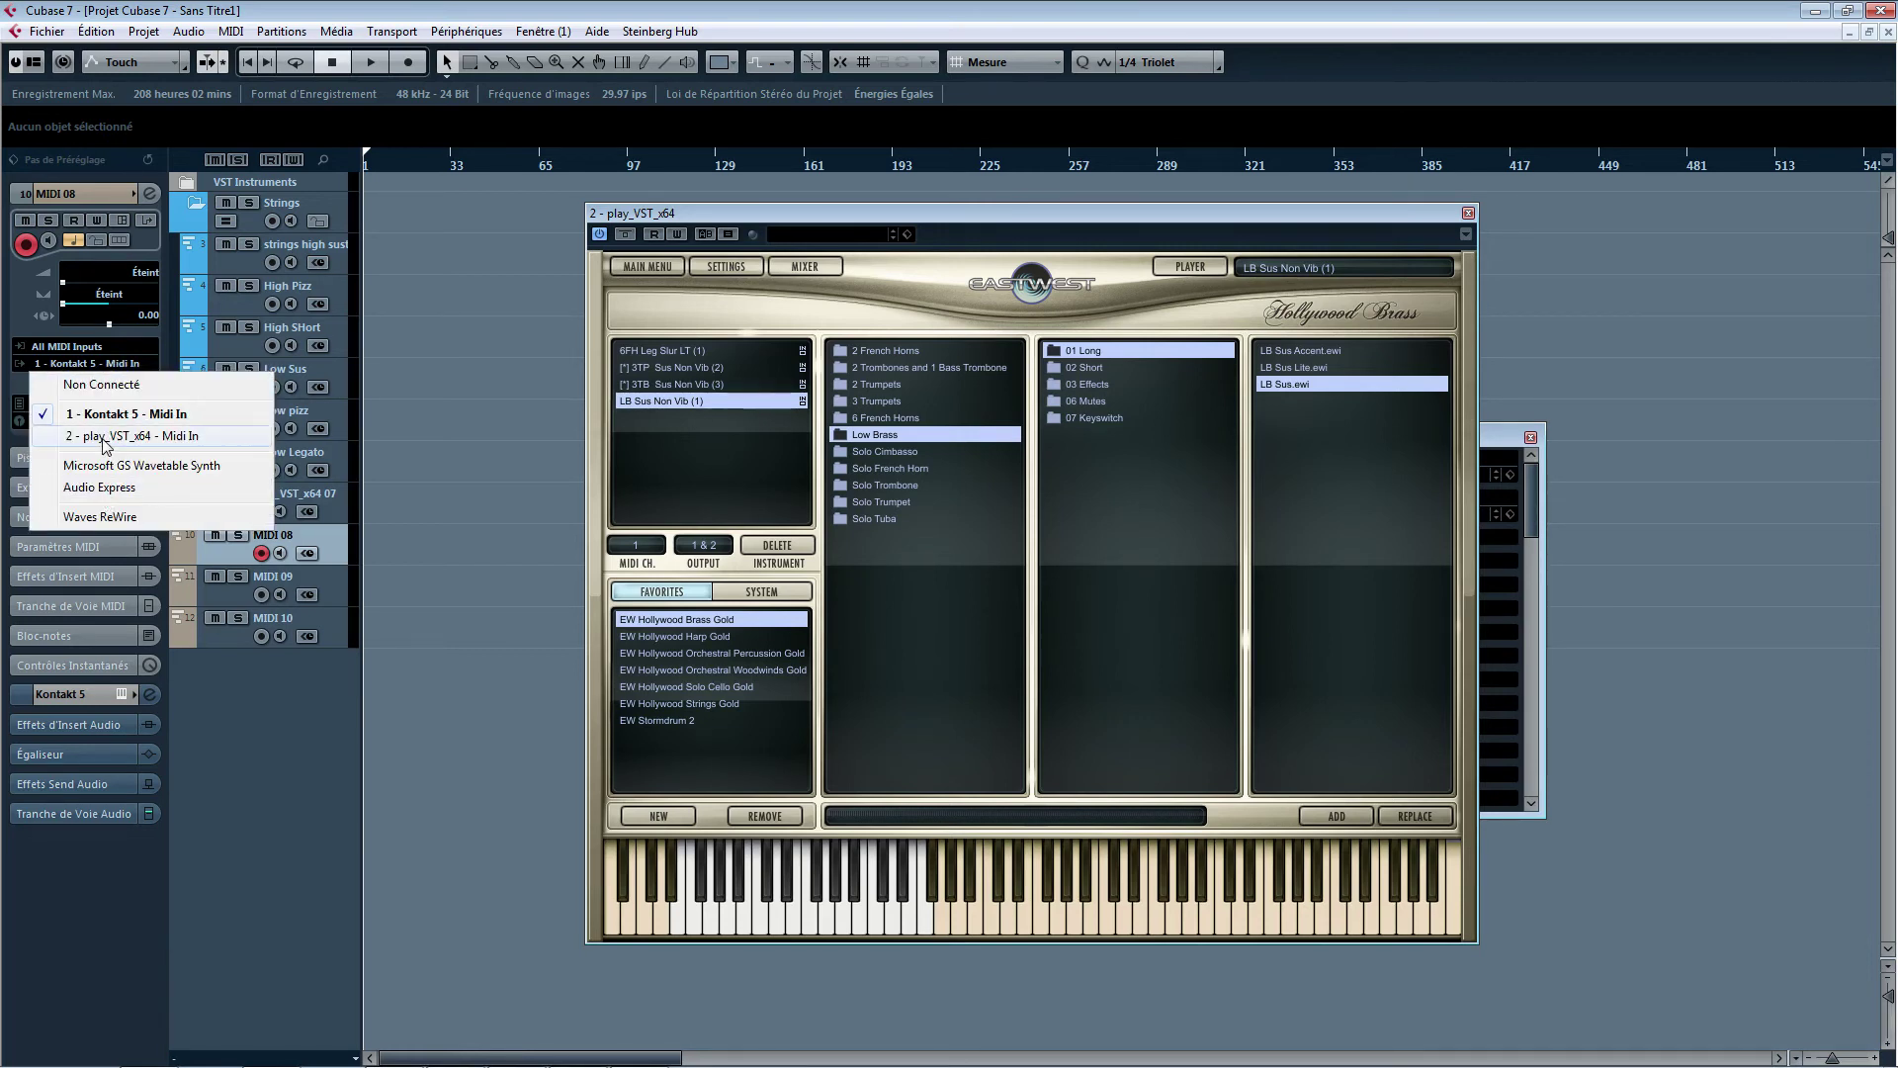
click(103, 438)
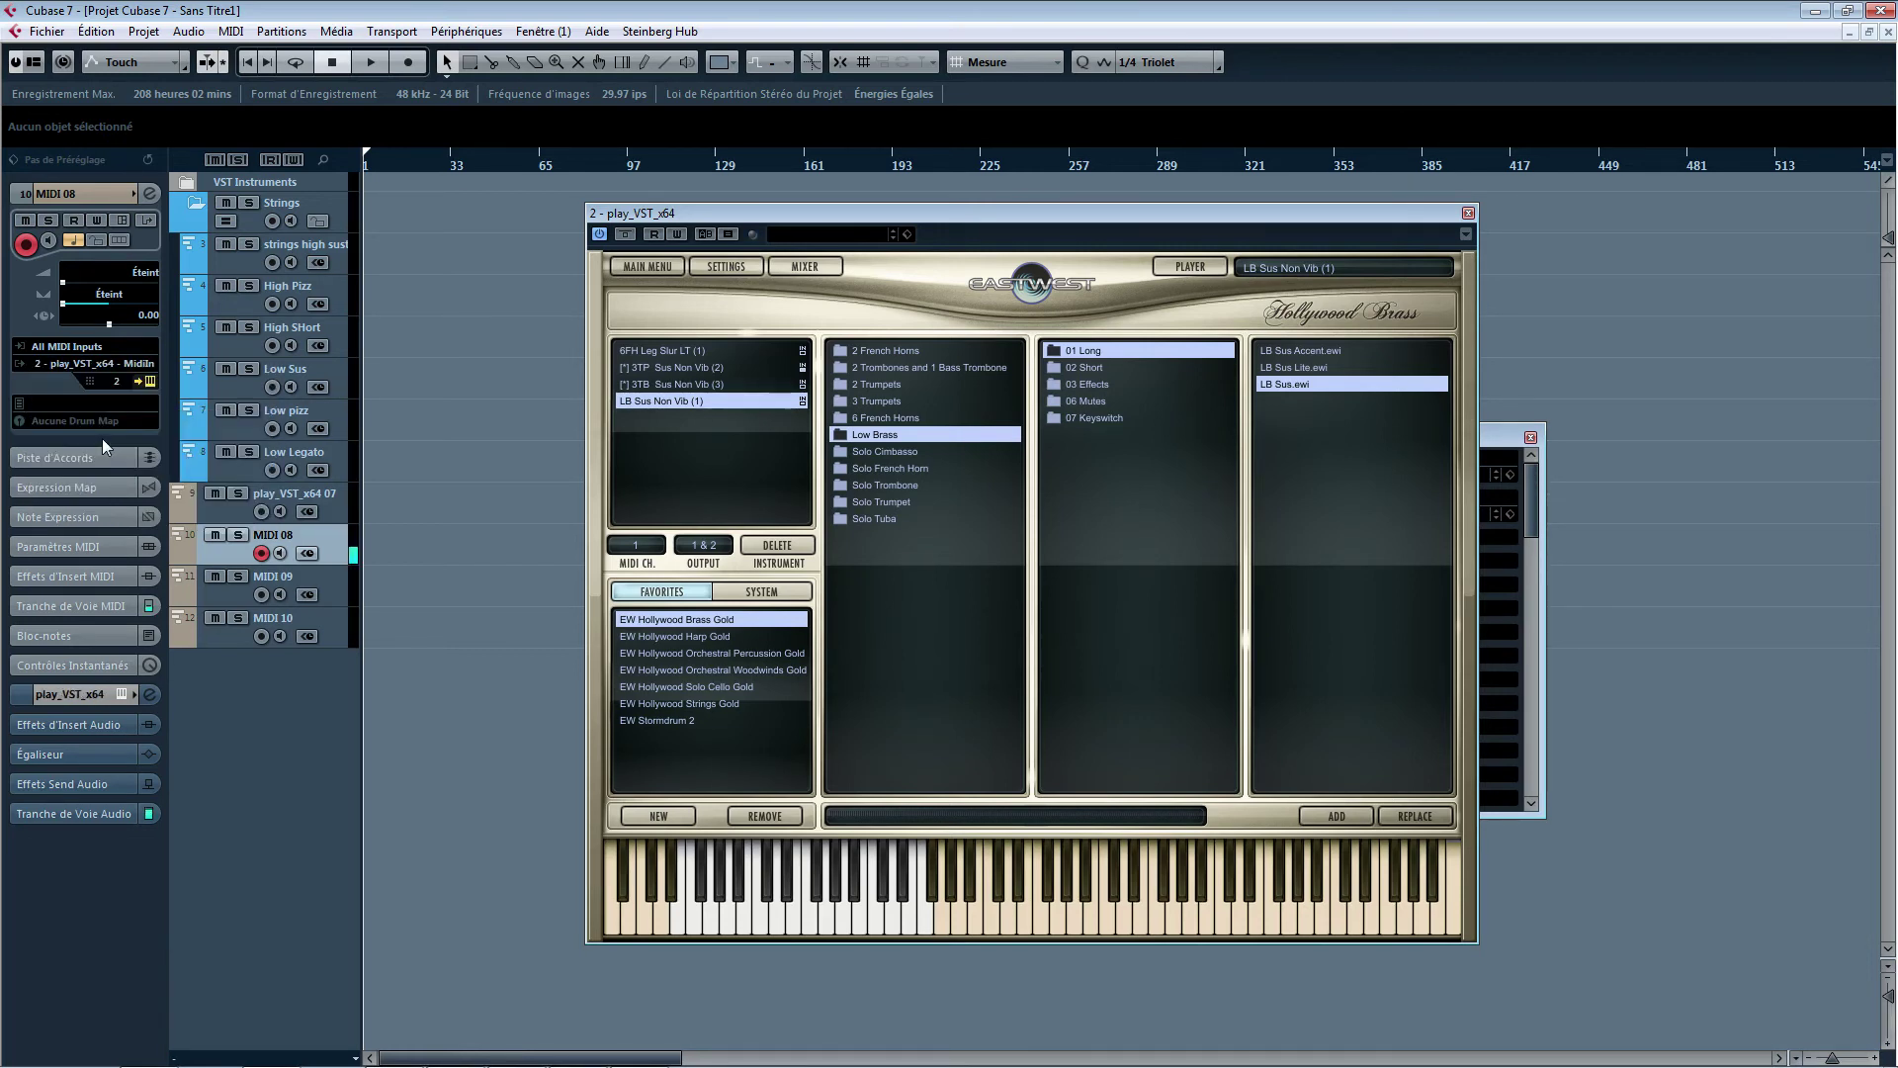
click(206, 590)
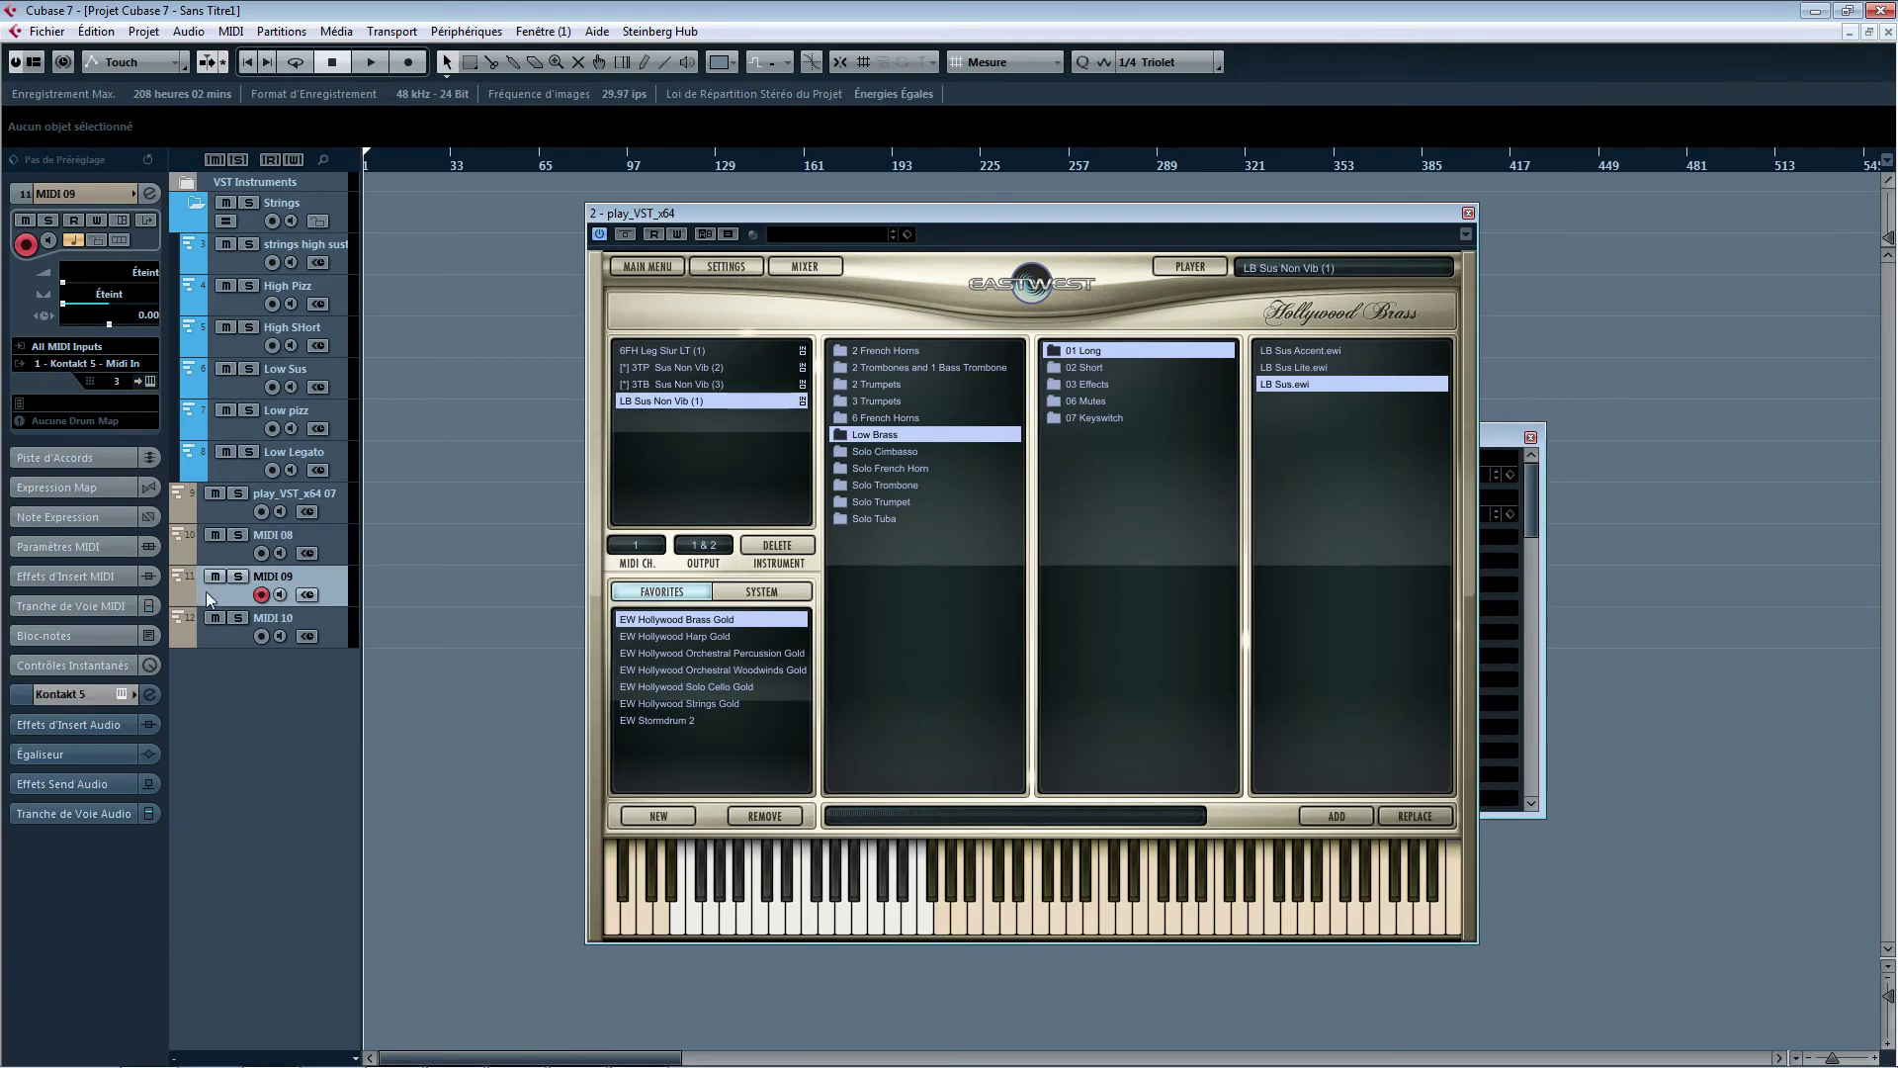
click(127, 365)
click(127, 435)
click(211, 634)
click(87, 364)
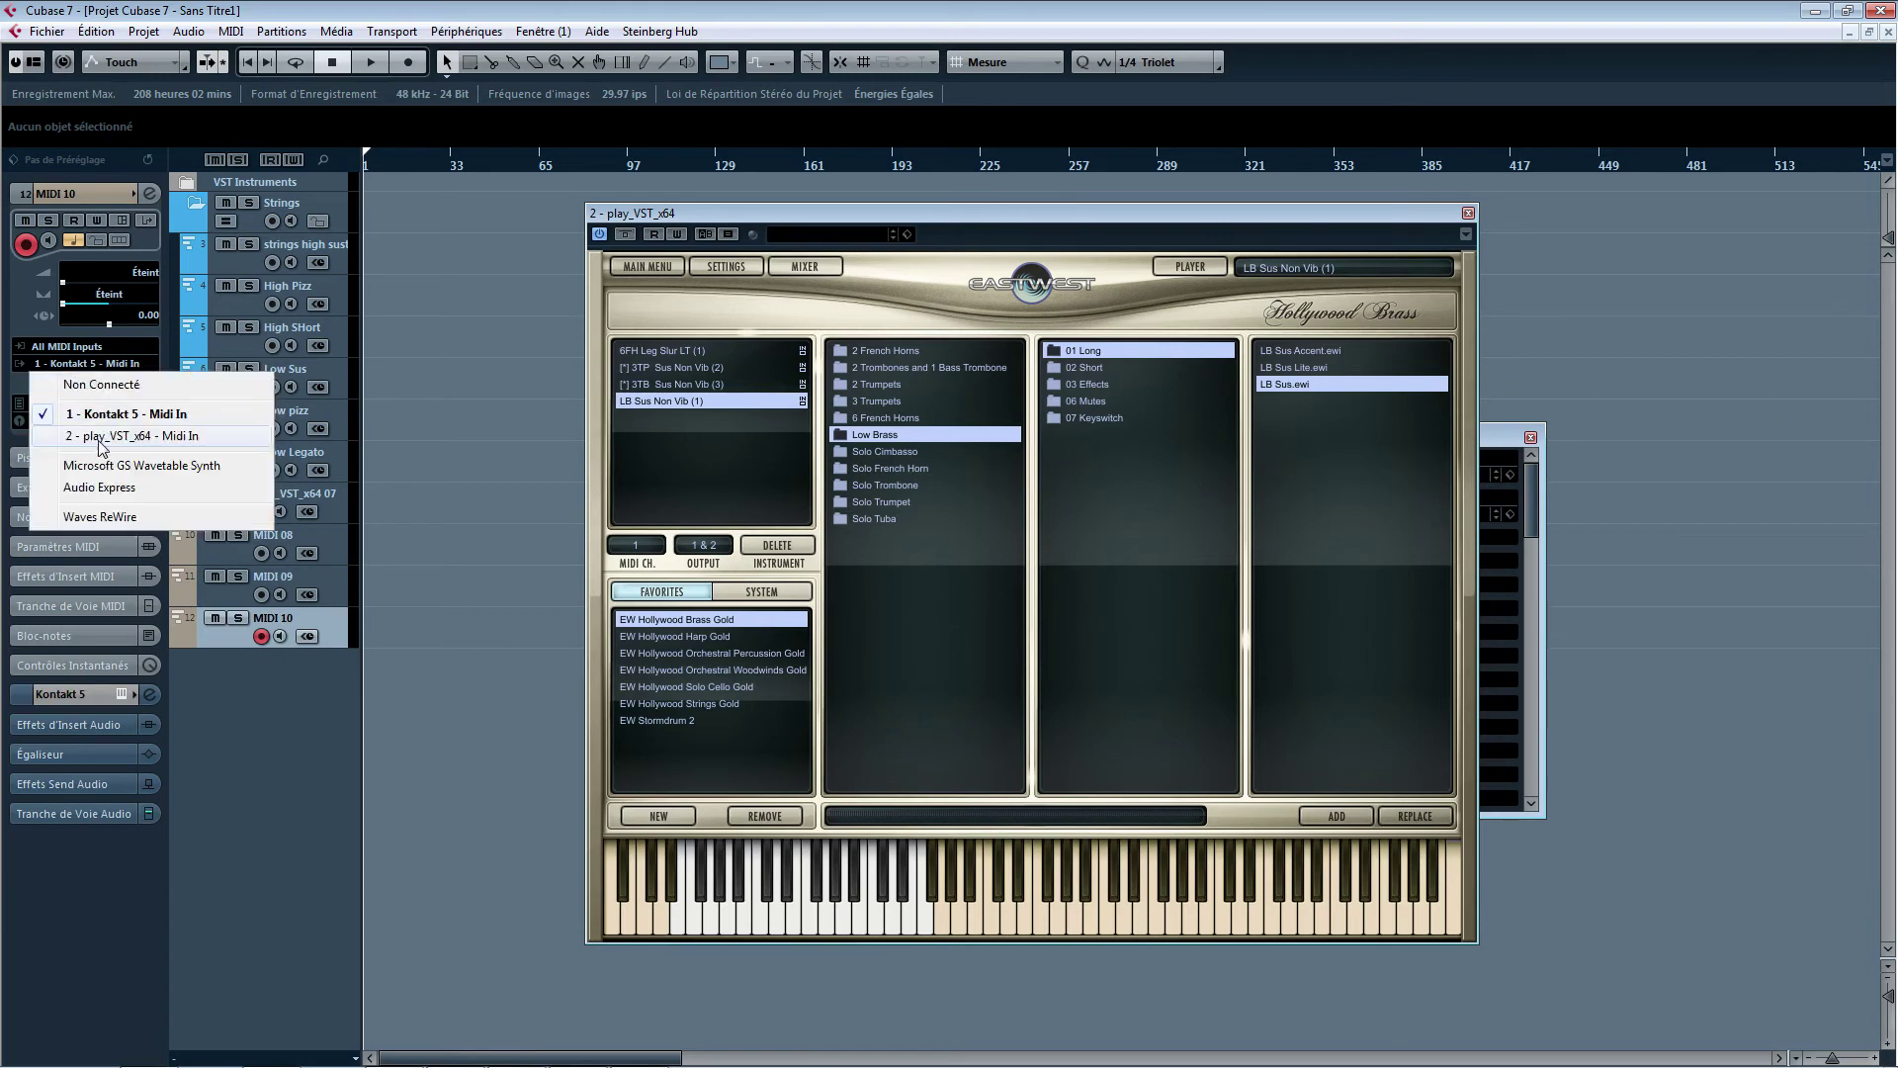
click(89, 436)
- Review the channels of the three added MIDI tracks and set the LB Sus Non Vib instrument's MIDI channel to 4
click(221, 552)
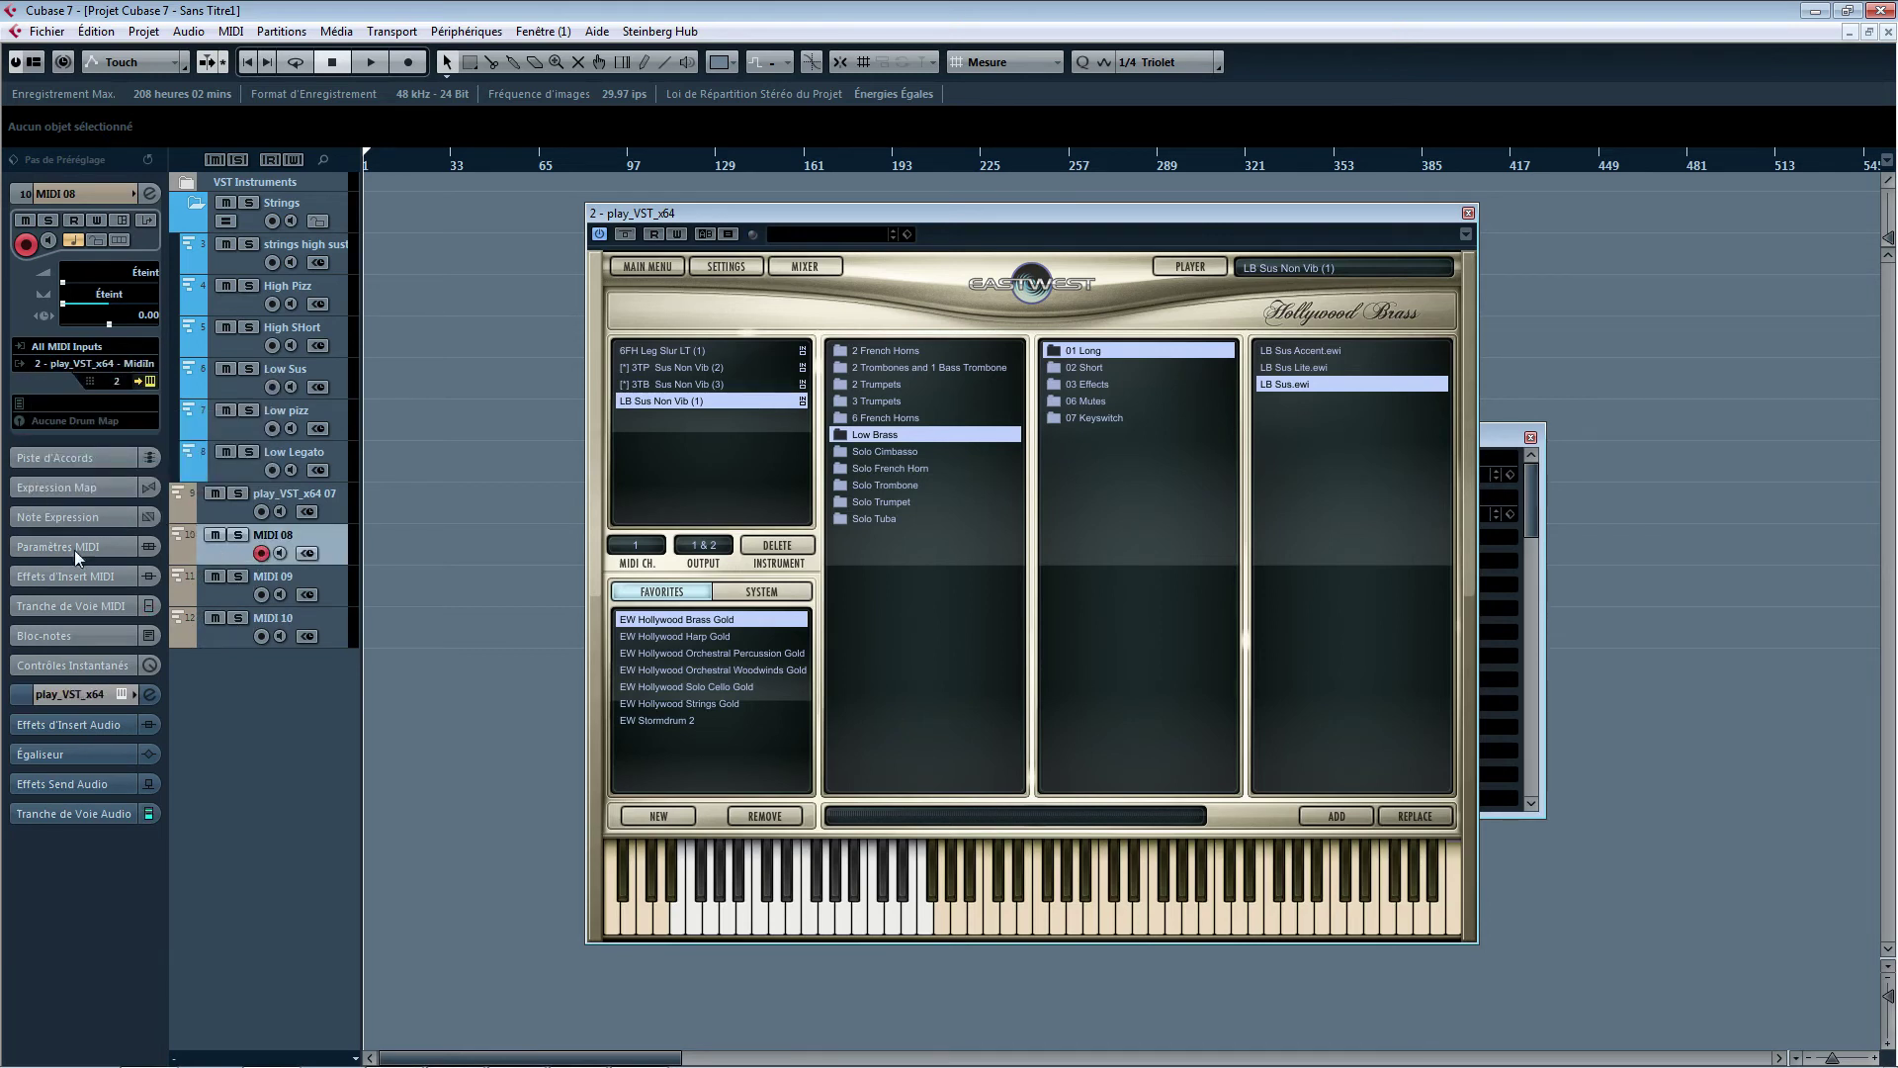
click(215, 585)
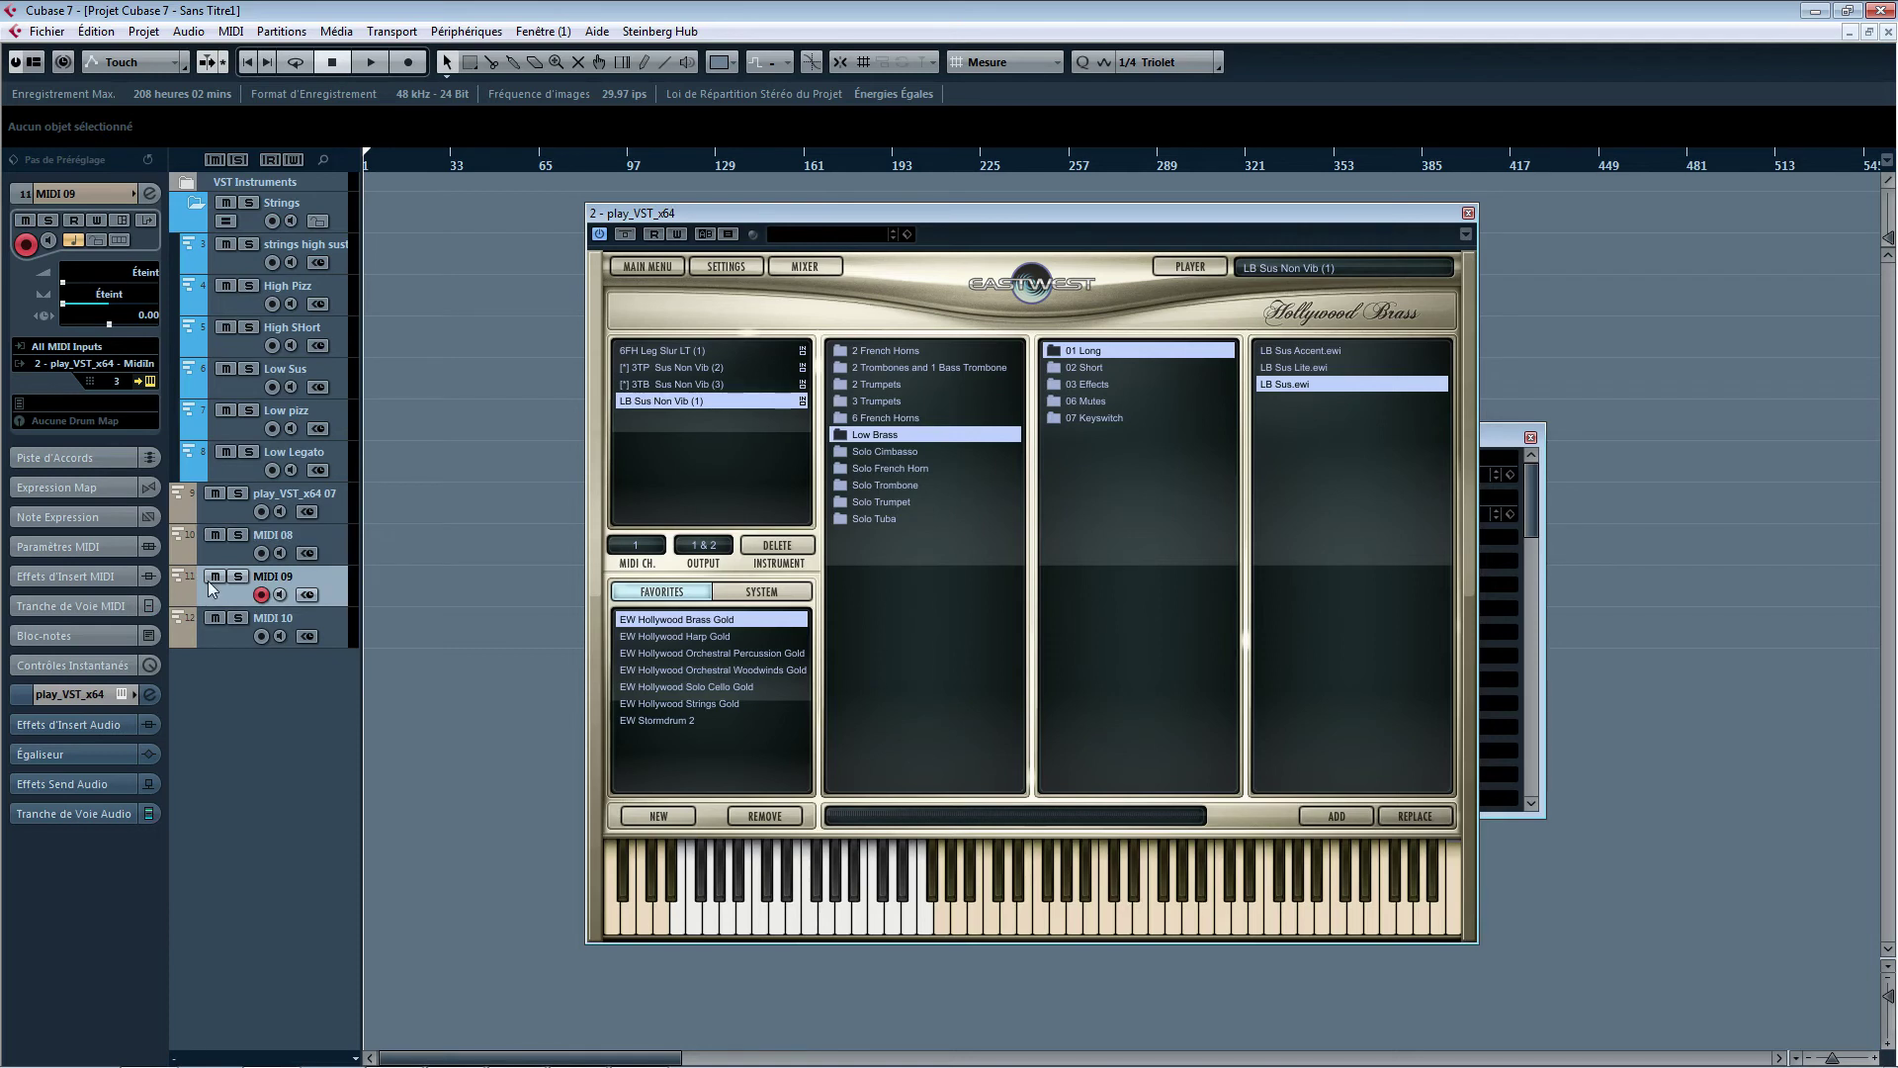
click(227, 628)
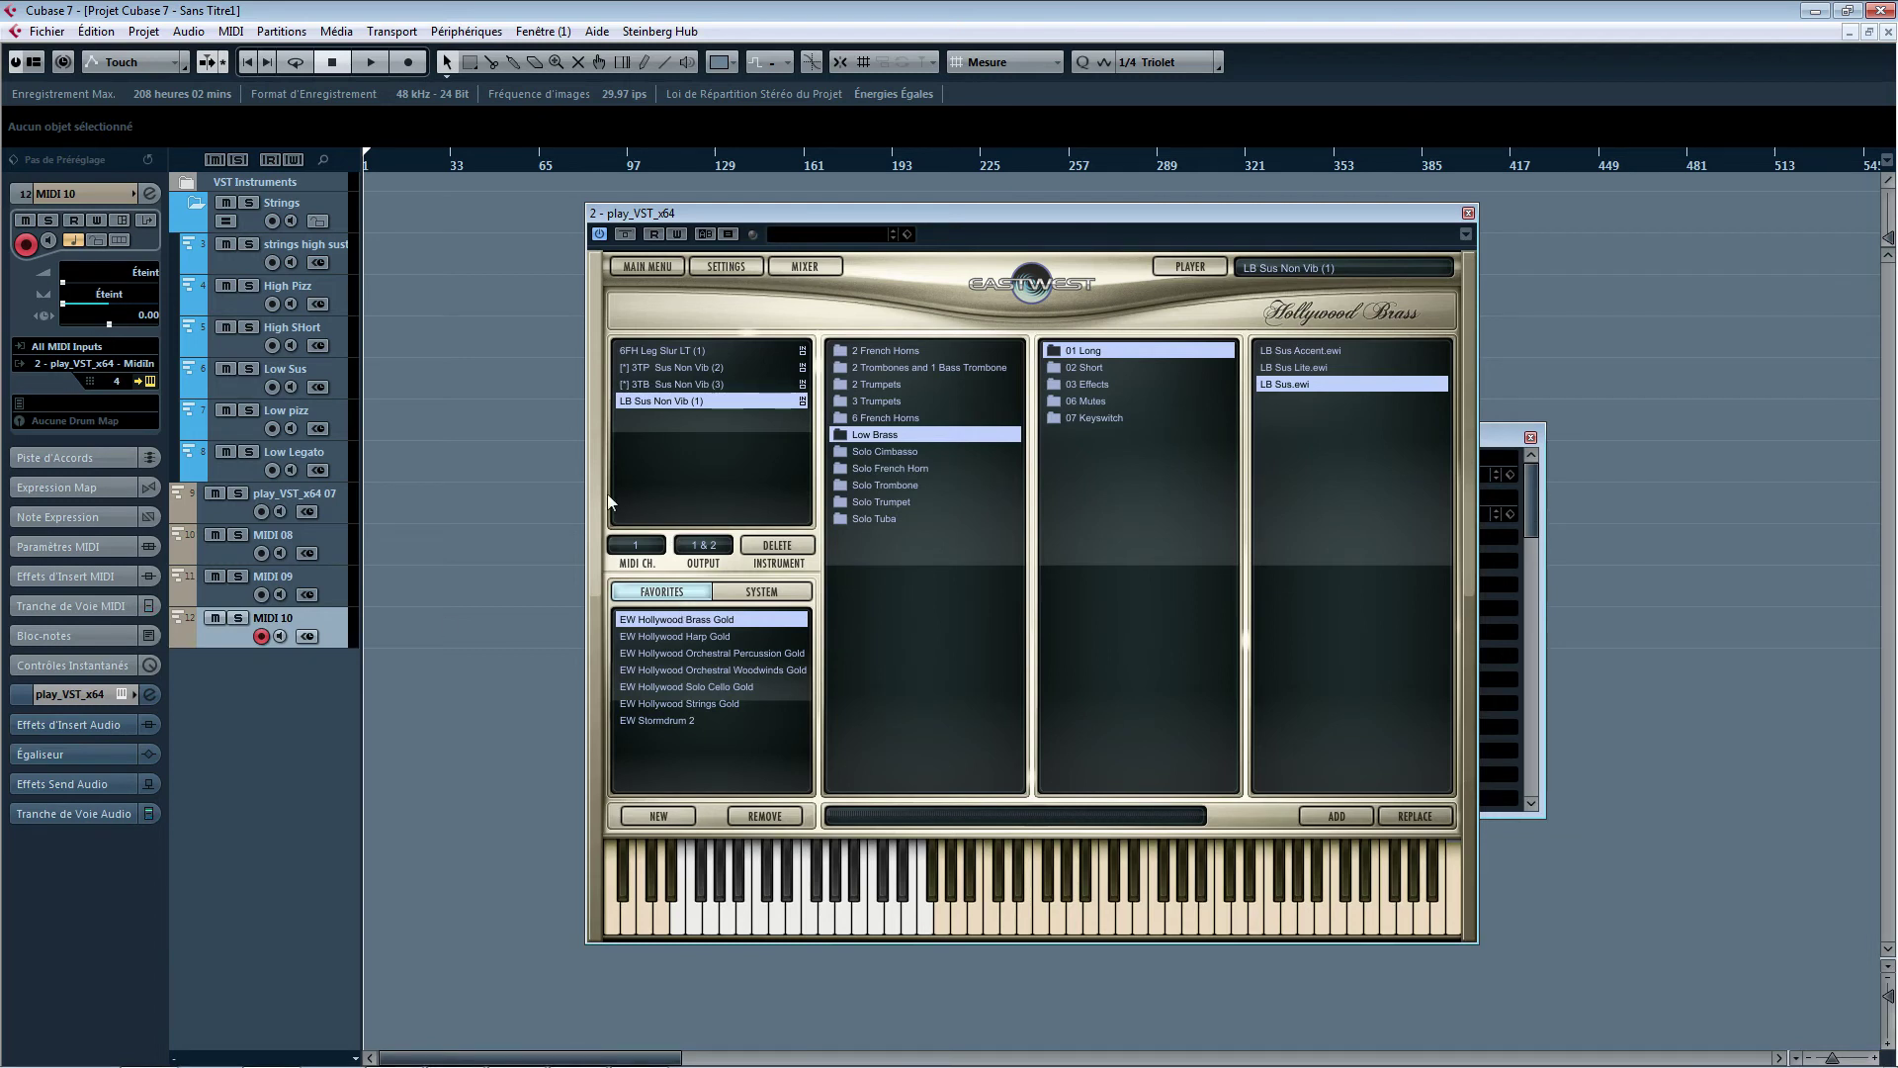
click(637, 545)
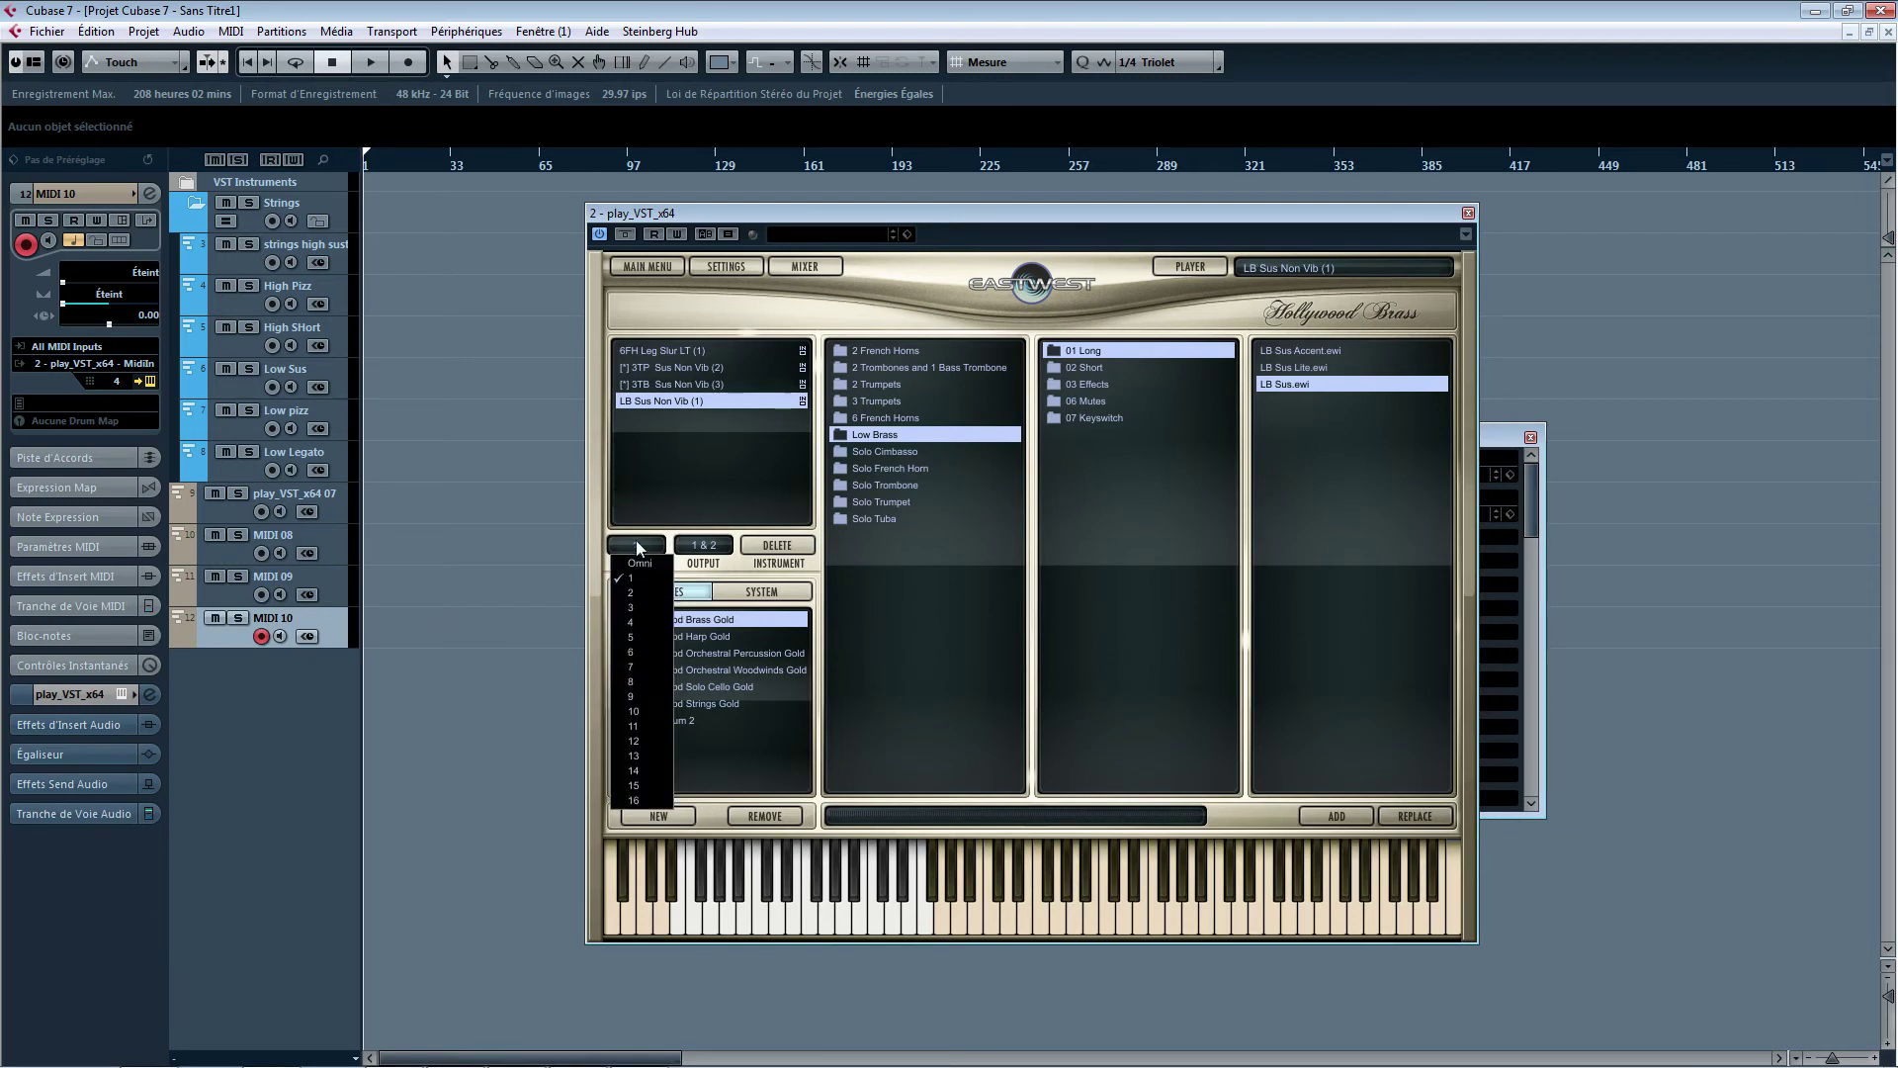
click(637, 619)
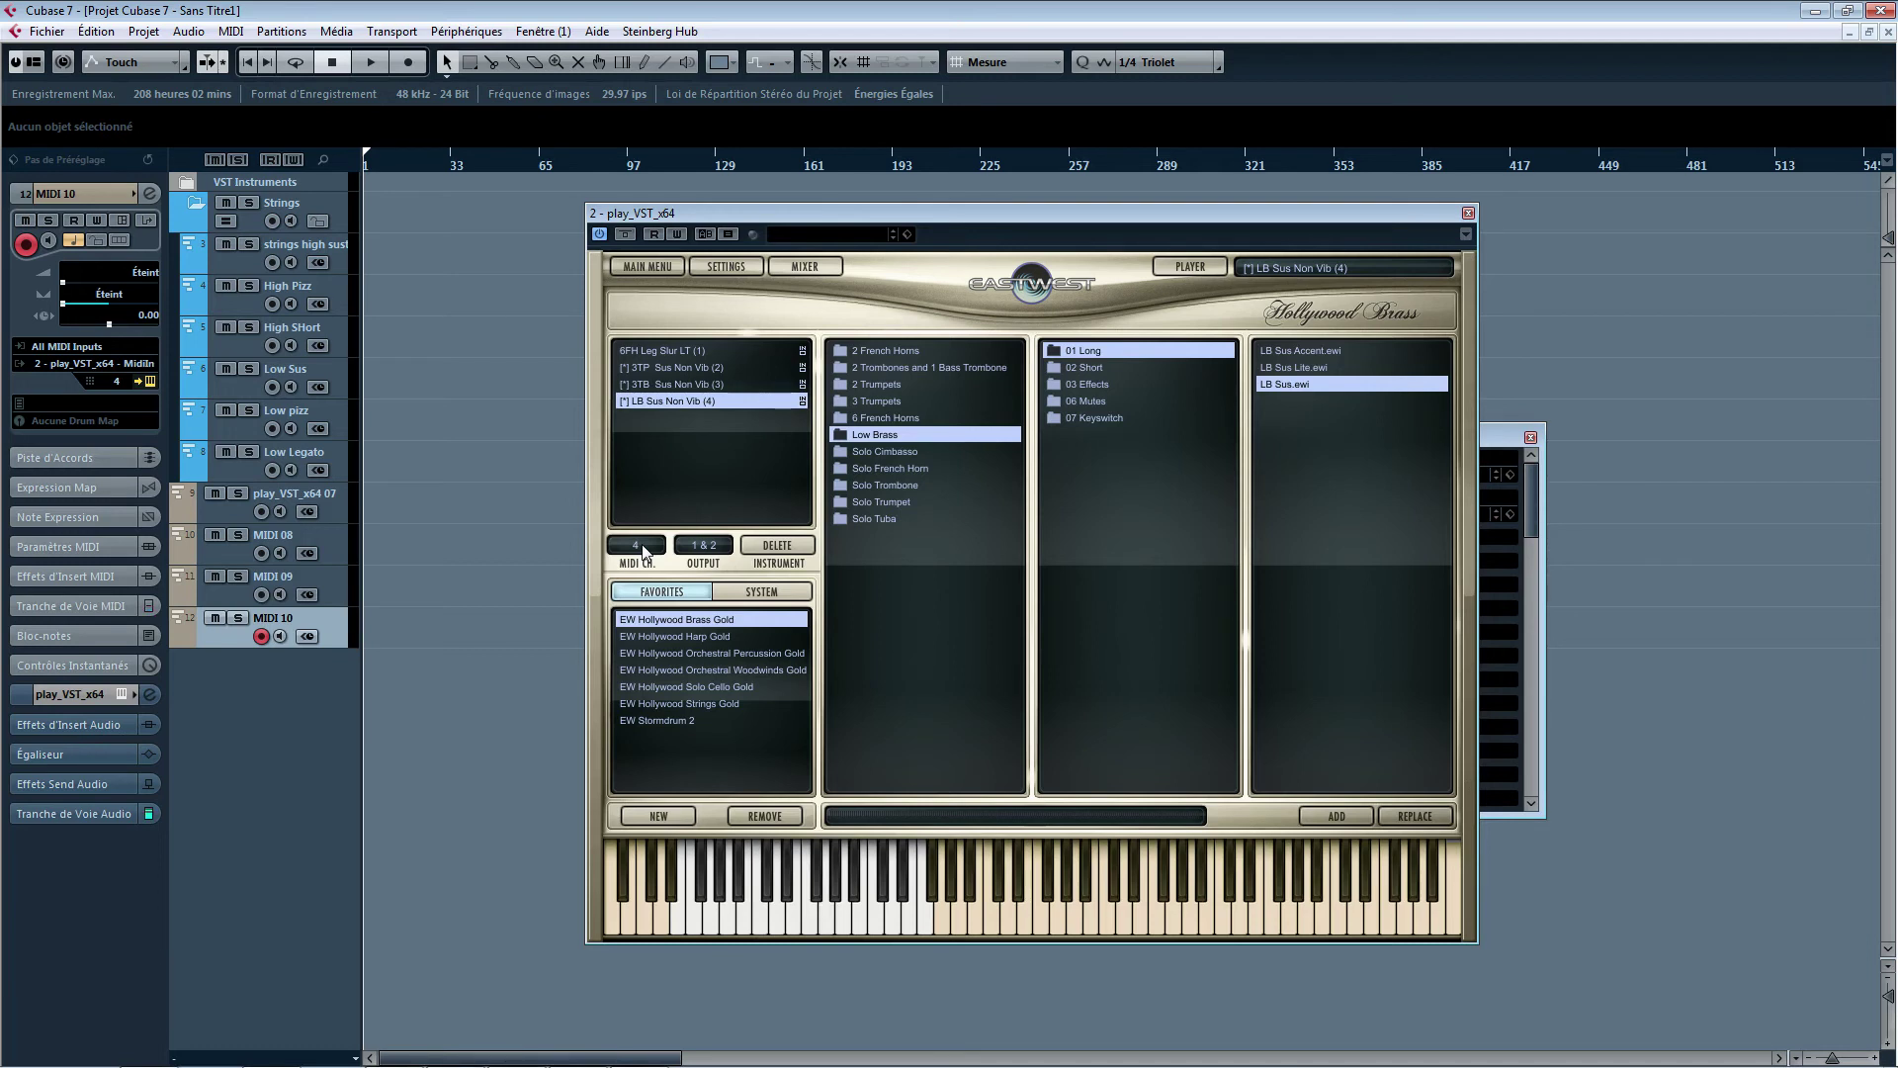
- Close the brass instrument window, then rename the play_VST_x64 07 track "cors legato" and the MIDI 08 track "trompettes sustain"
click(1469, 214)
double_click(296, 493)
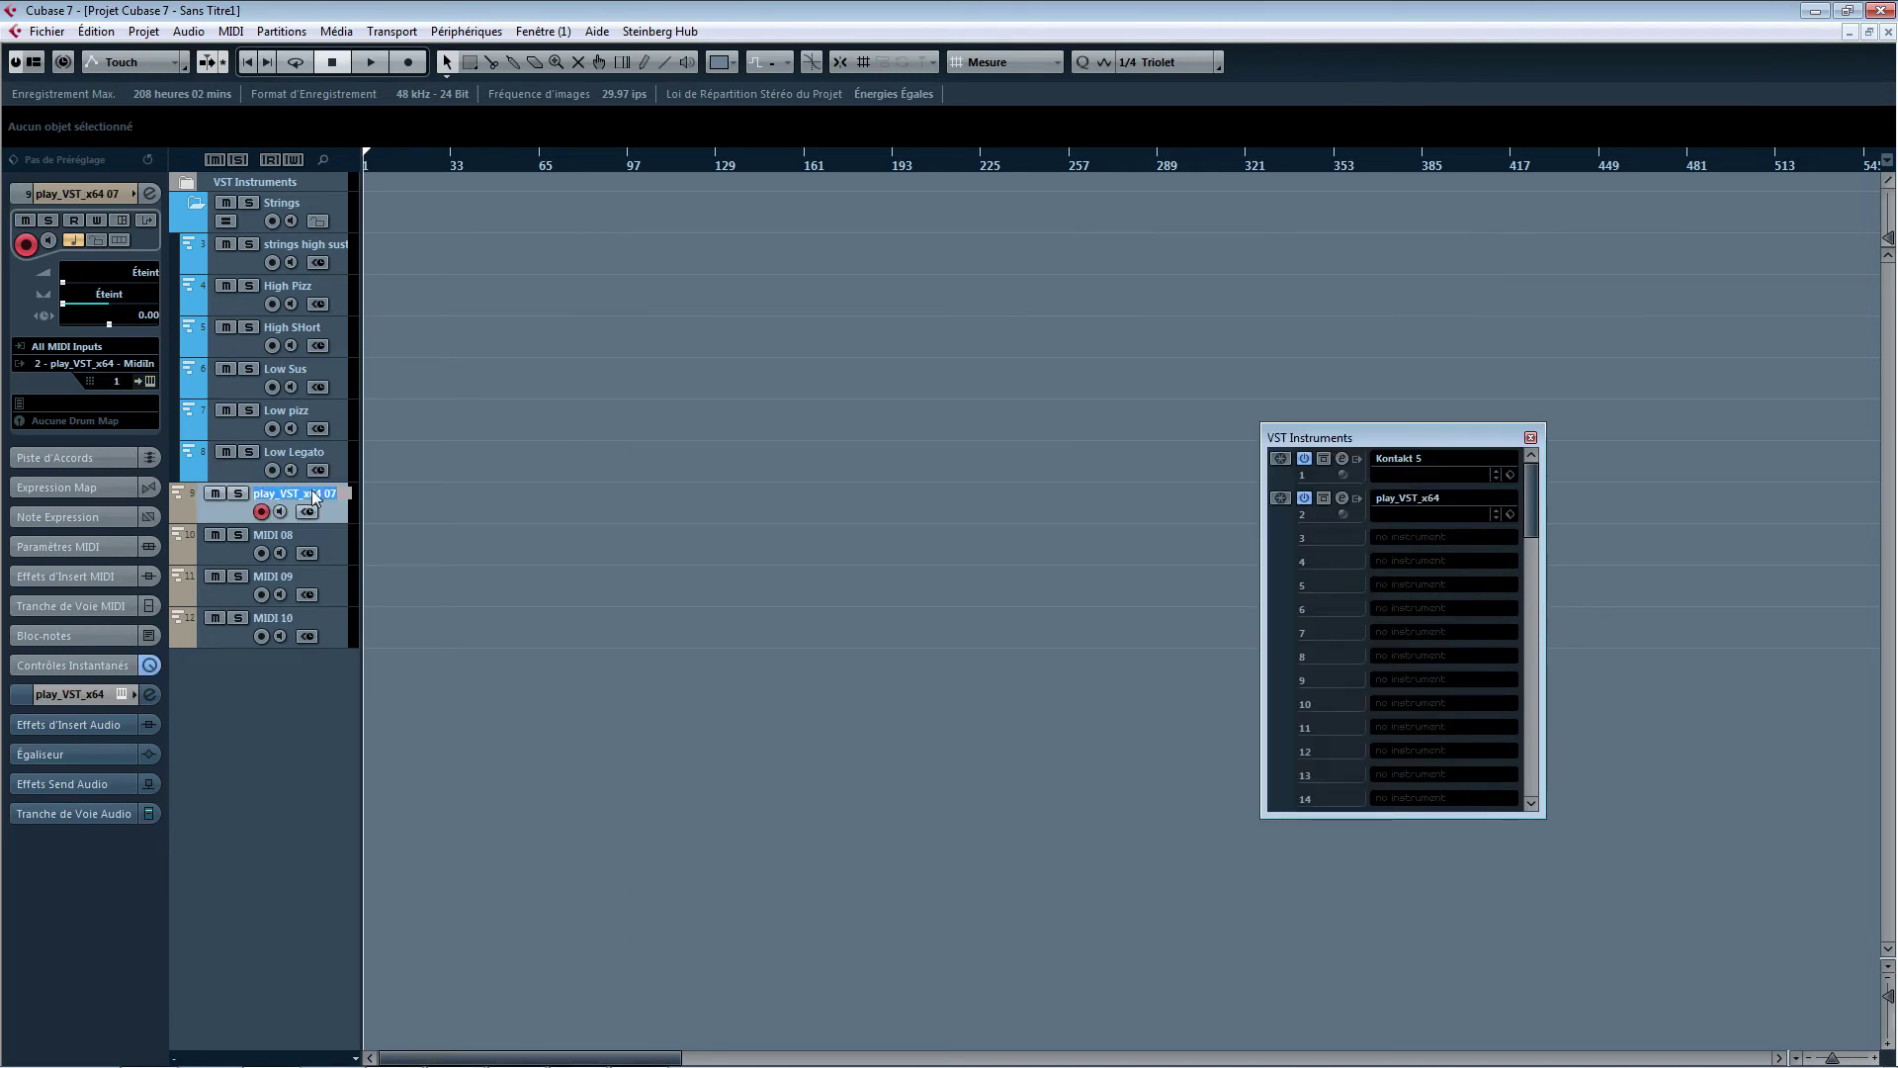
text(cors legato)
key(Return)
double_click(257, 536)
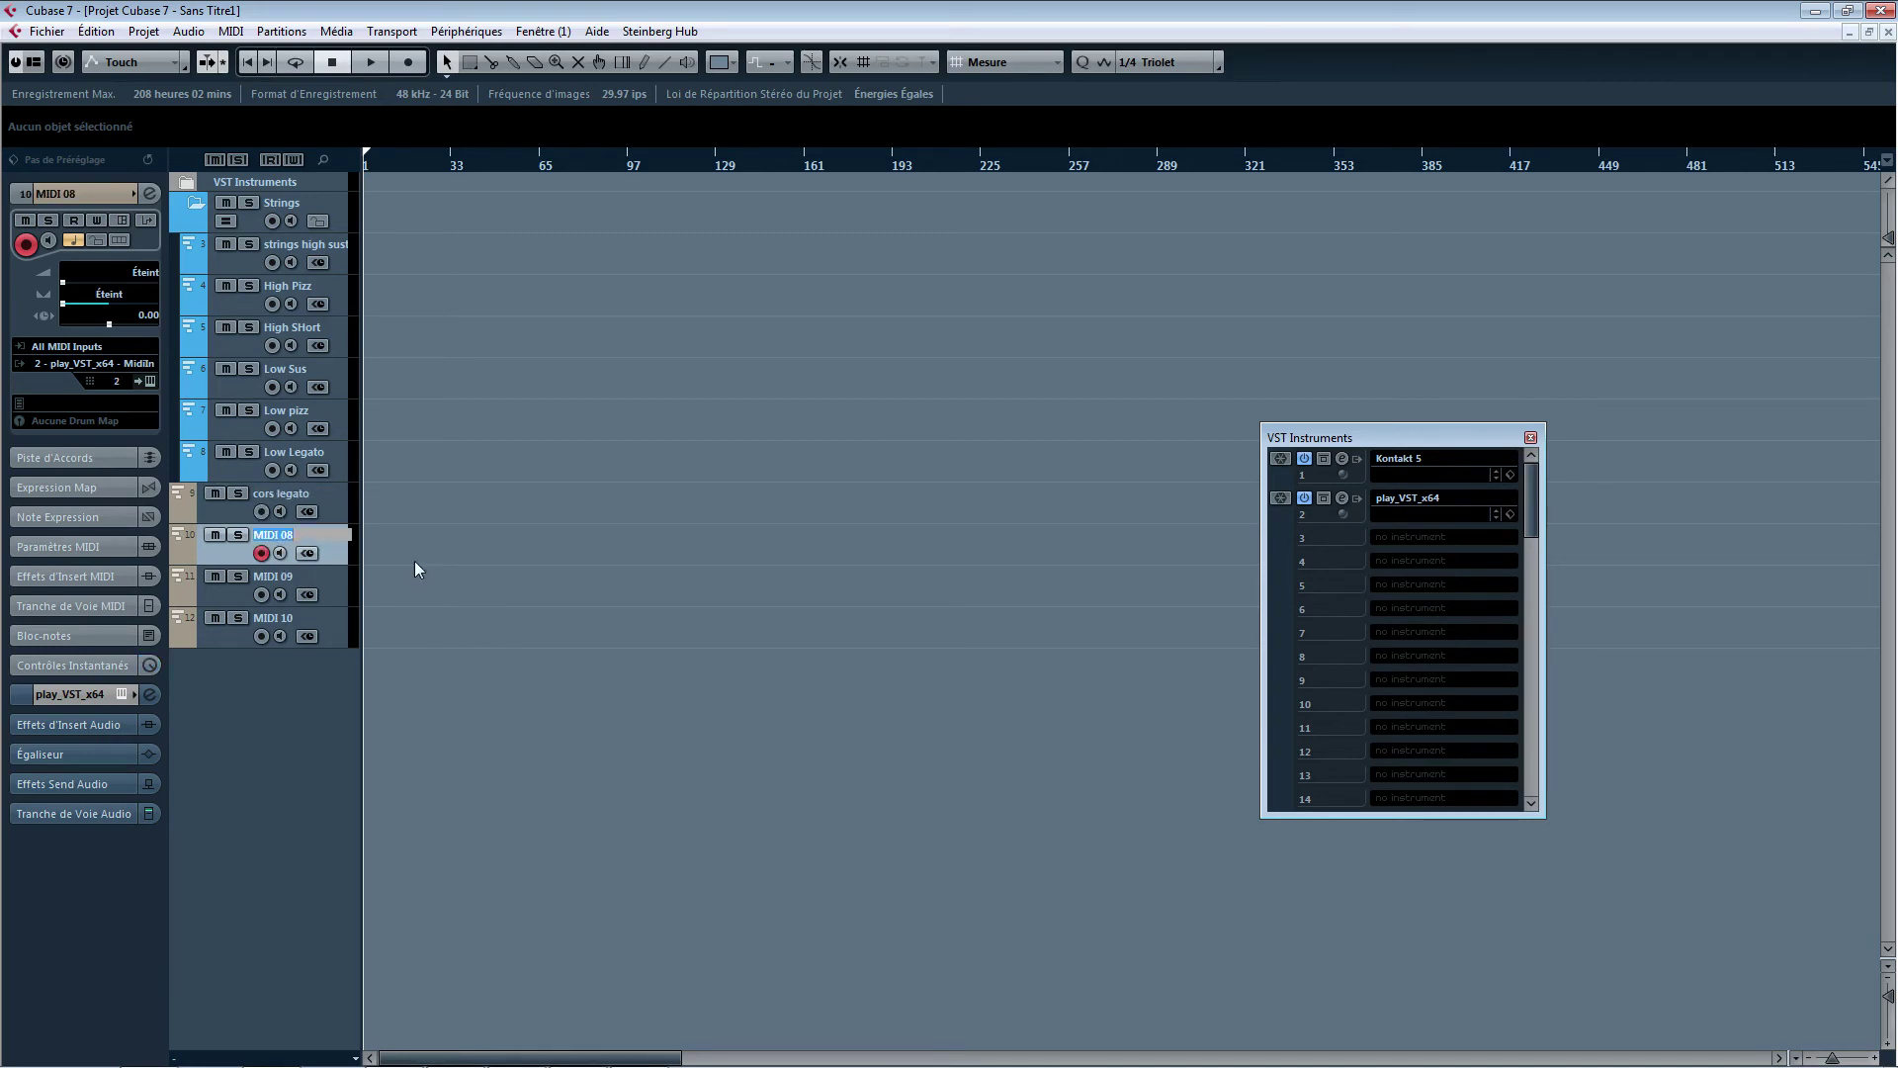
text(trompettes sustain)
key(Return)
- Rename the MIDI 09 track "trombones sustain" and the MIDI 10 track "Low Brass Sustain"
double_click(271, 577)
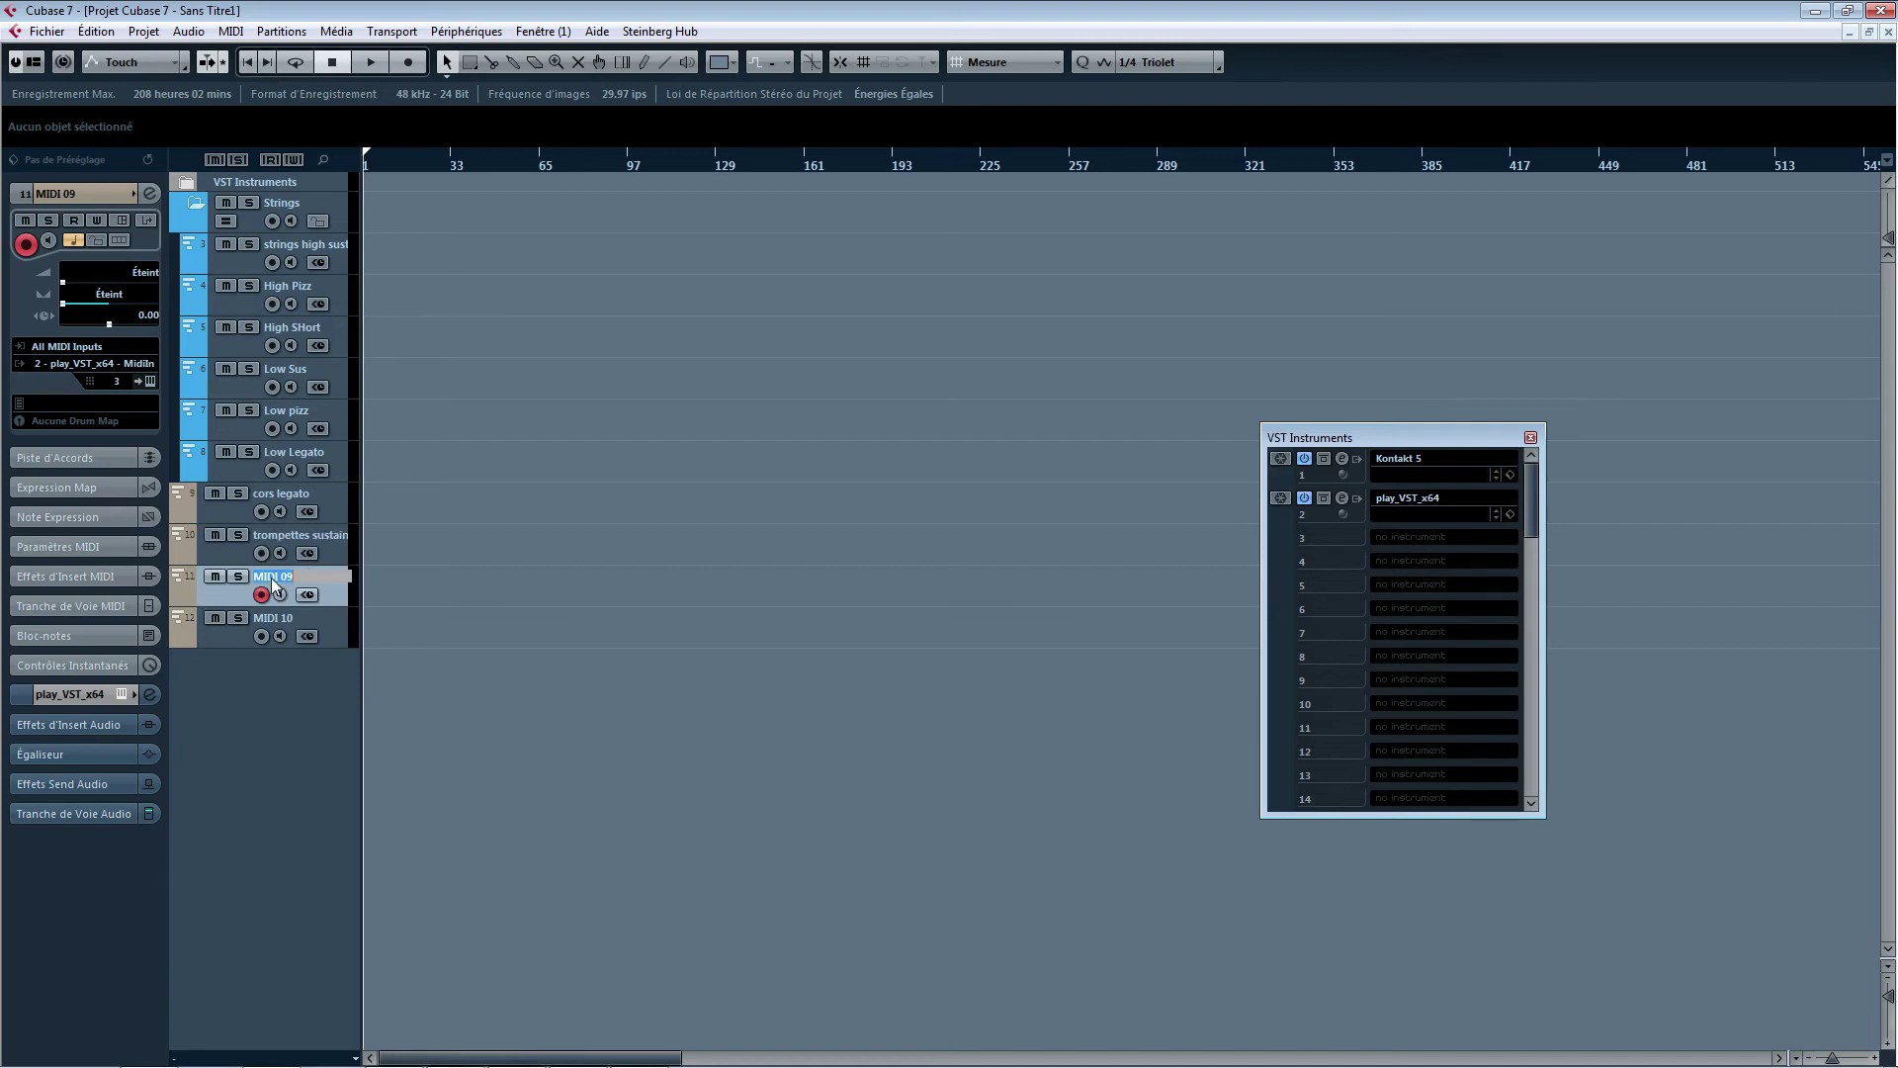
text(trombones sustain)
double_click(267, 617)
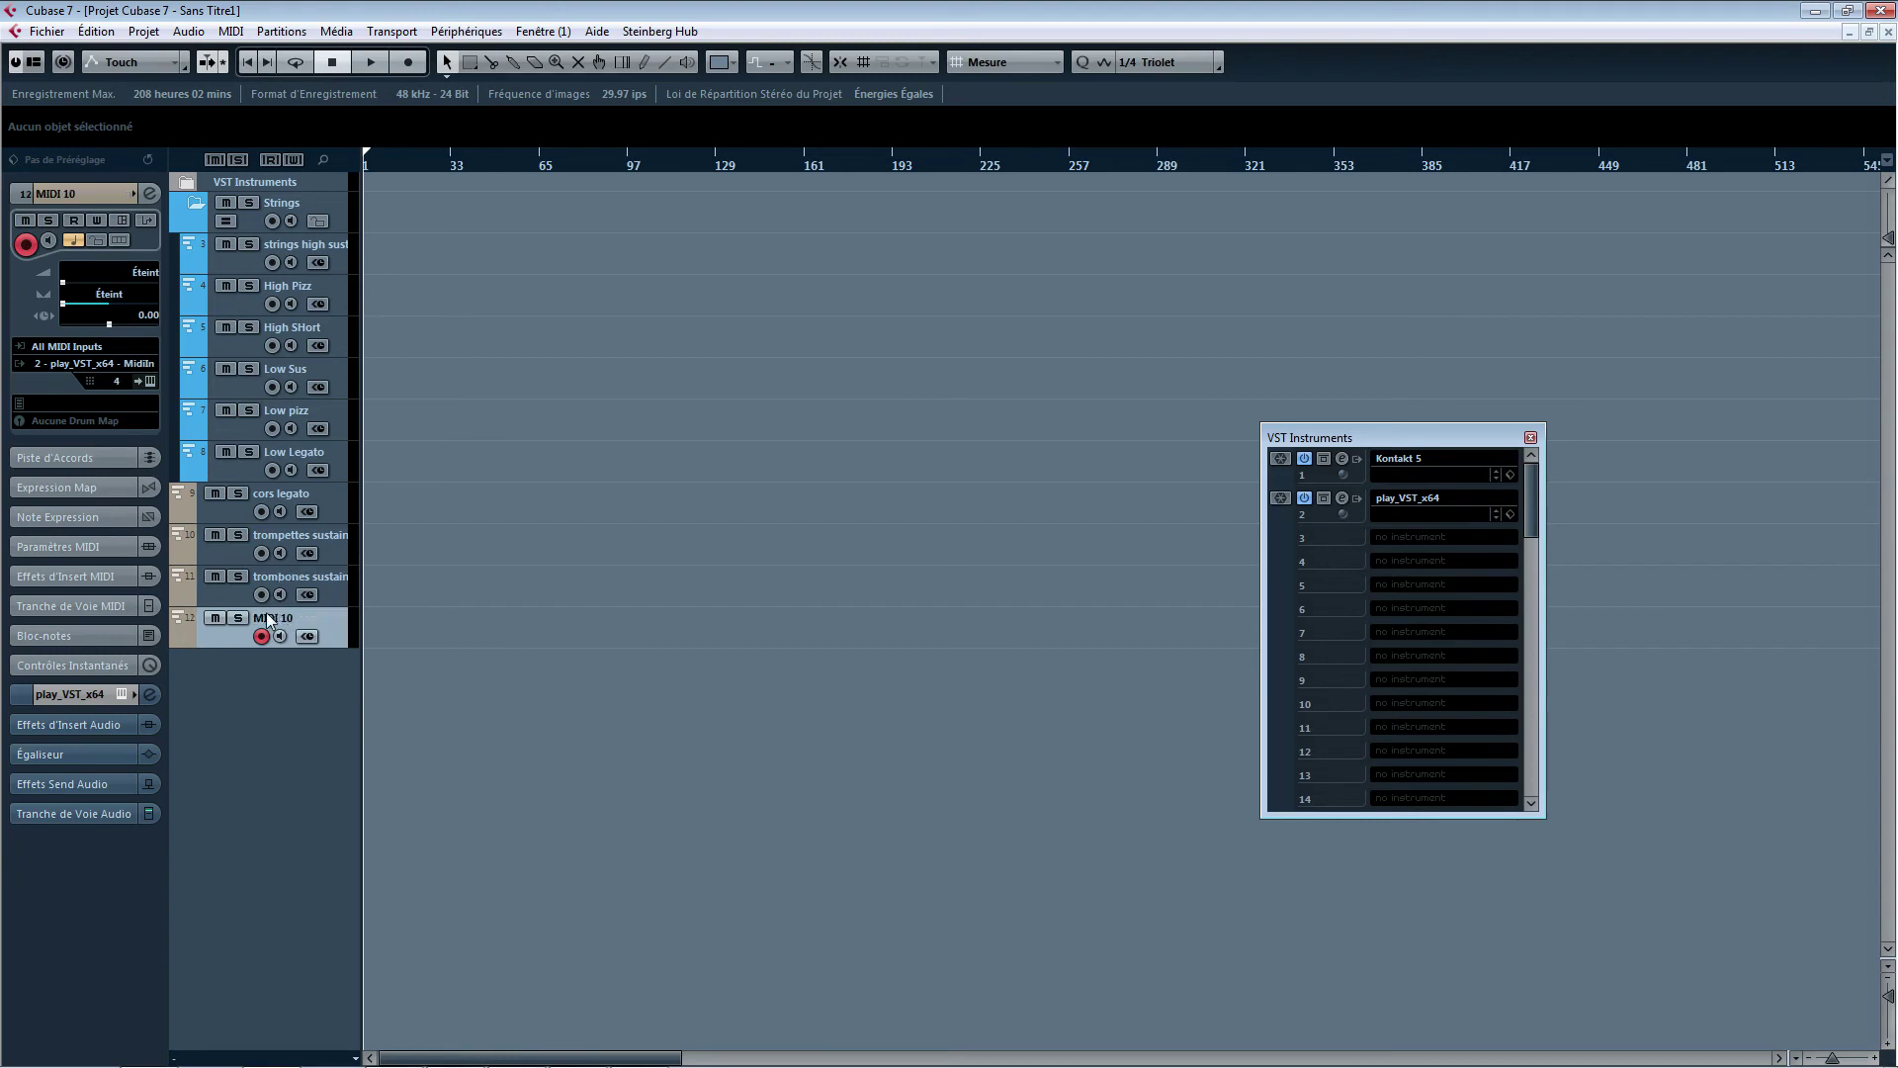
text(Low Brass Sustain)
key(Return)
- Add a folder track below the Low Brass Sustain track and name it "Brass"
right_click(264, 741)
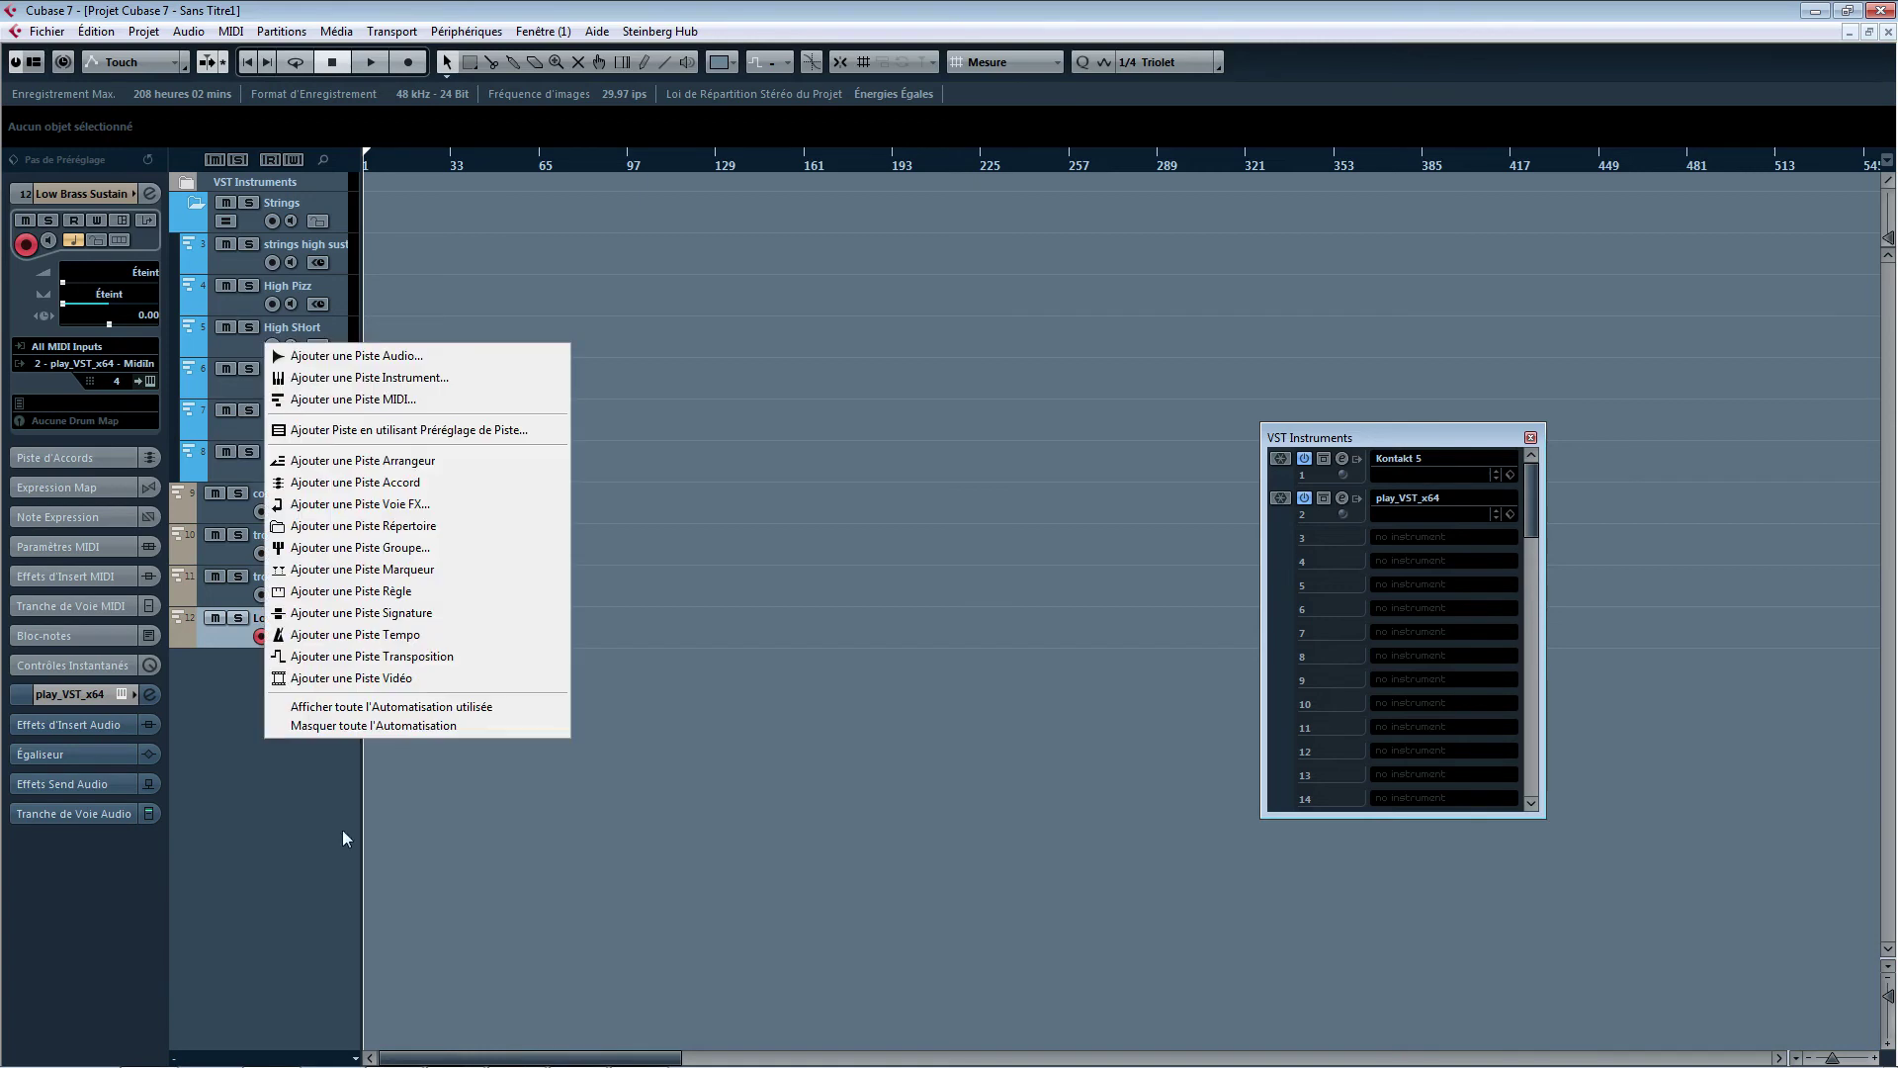
click(366, 886)
right_click(277, 834)
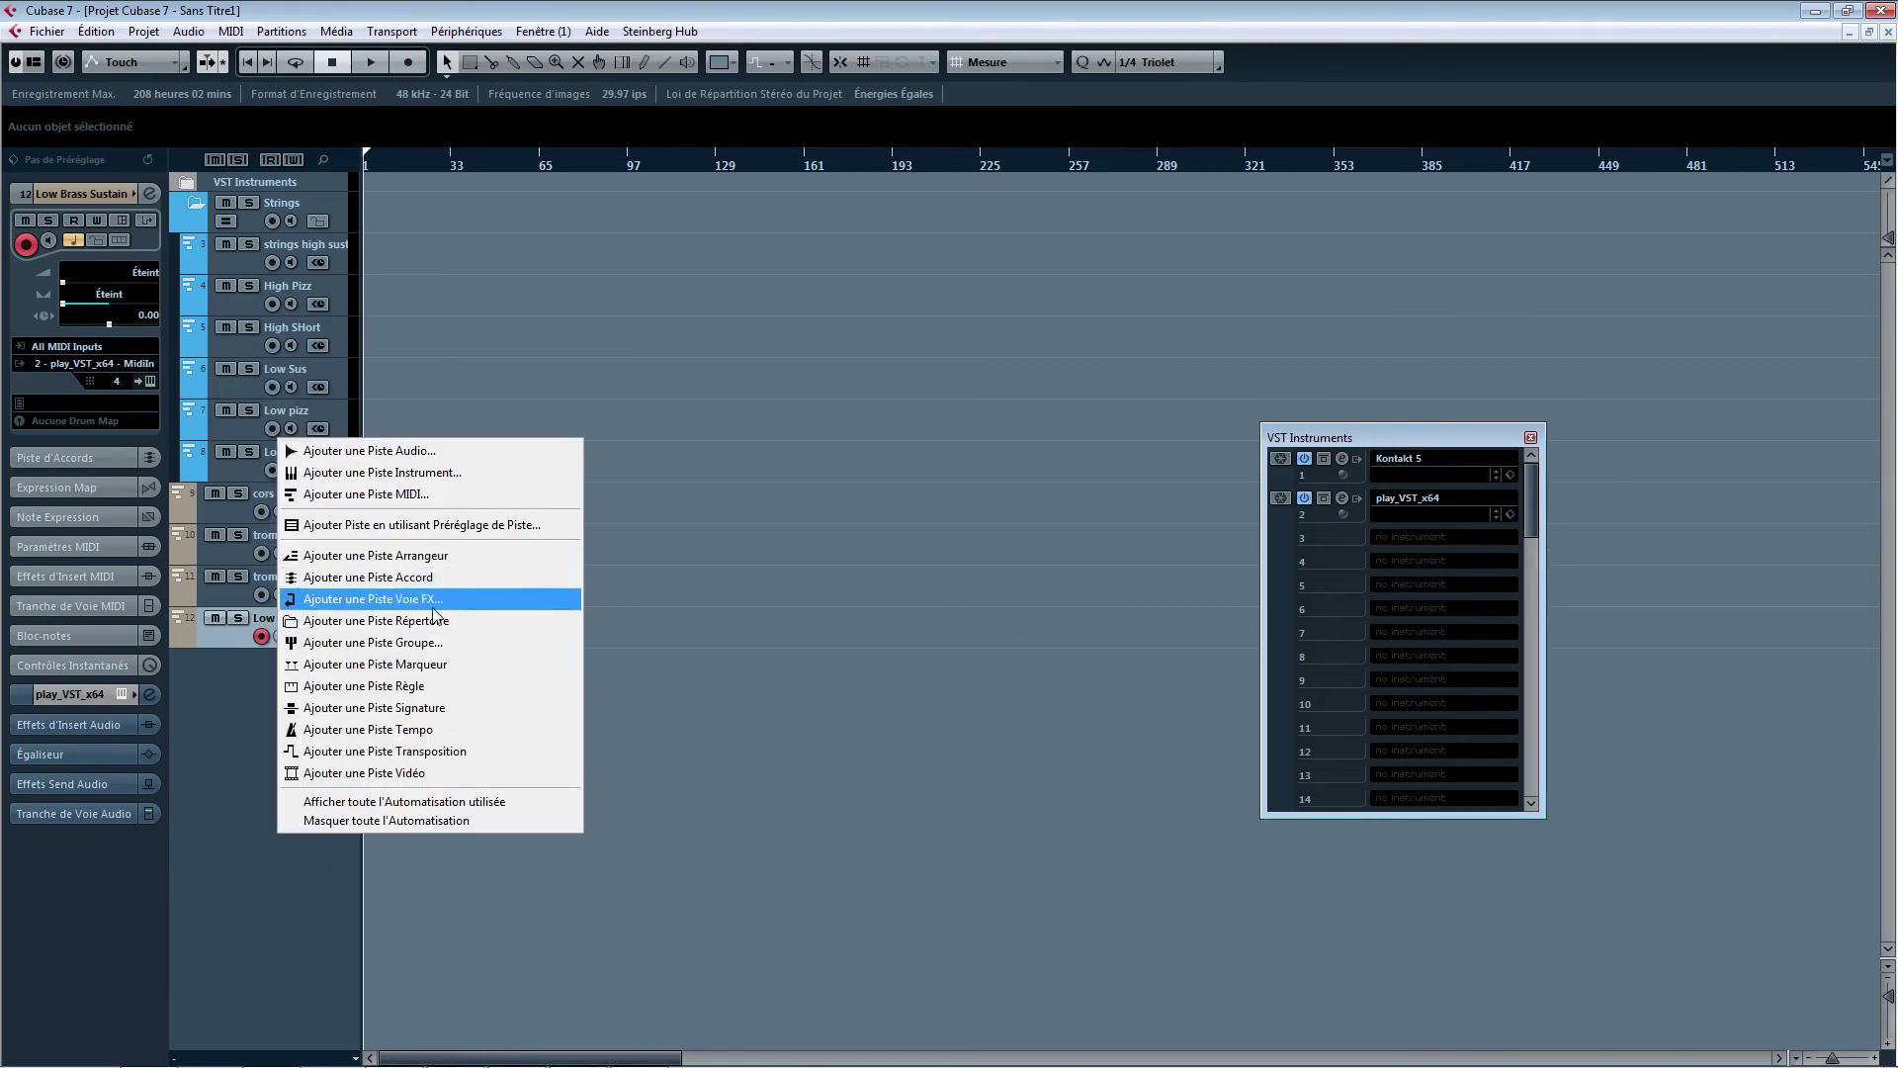
click(432, 621)
double_click(270, 660)
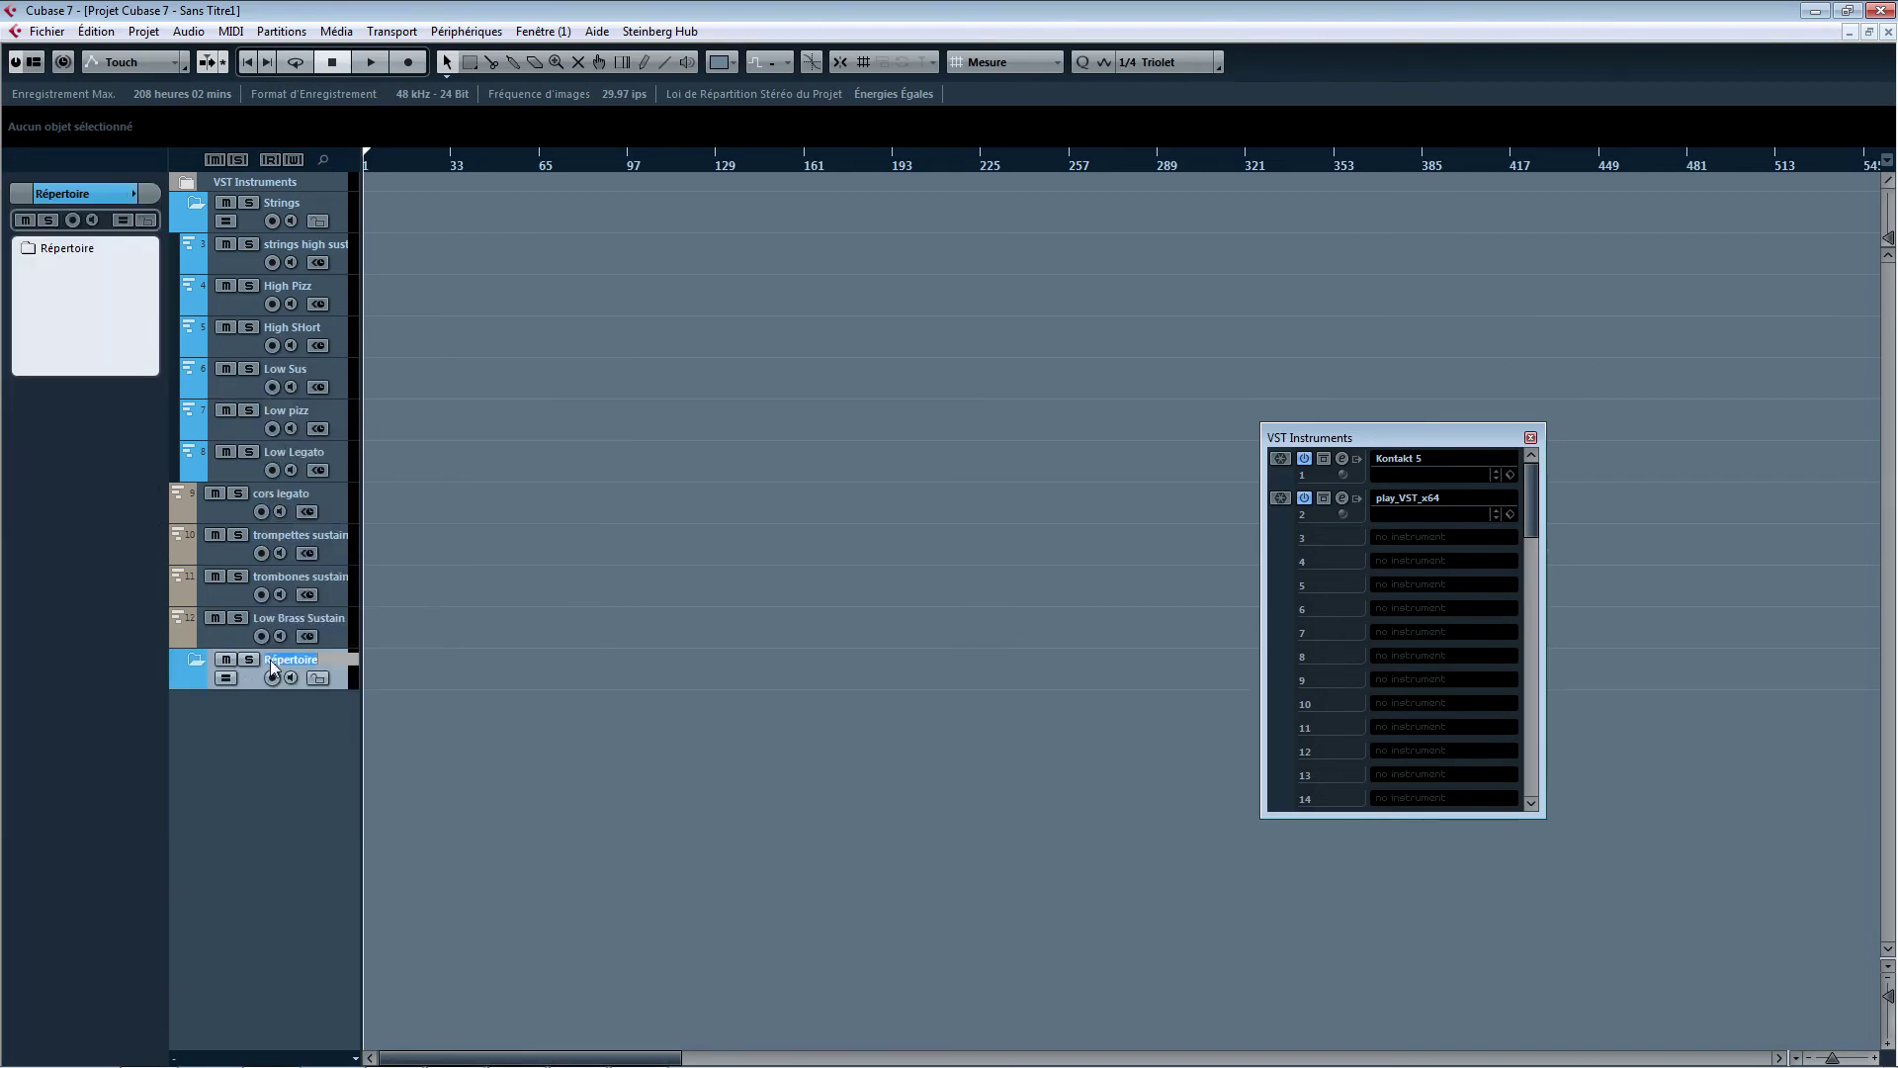
text(Brass)
key(Return)
- Move the cors legato, trompettes sustain, trombones sustain and Low Brass Sustain tracks into the Brass folder
click(280, 498)
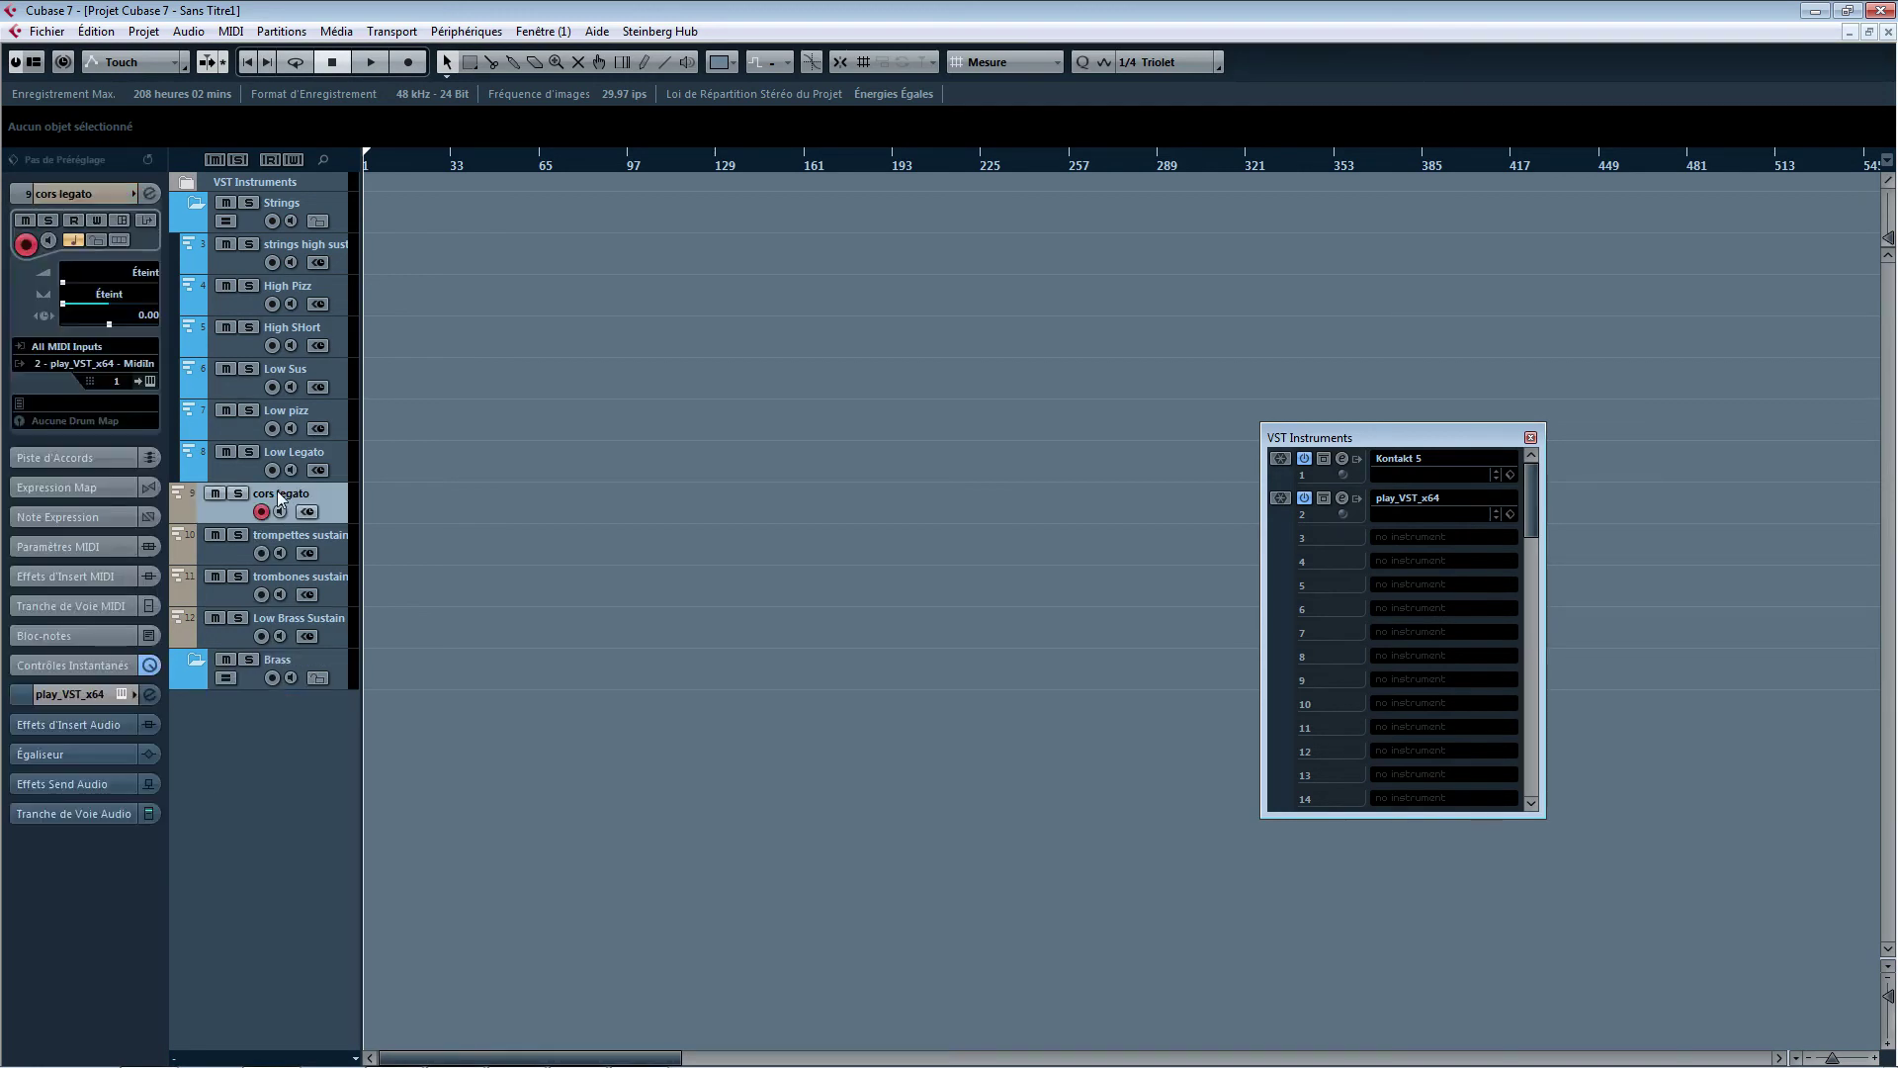
shift+click(300, 614)
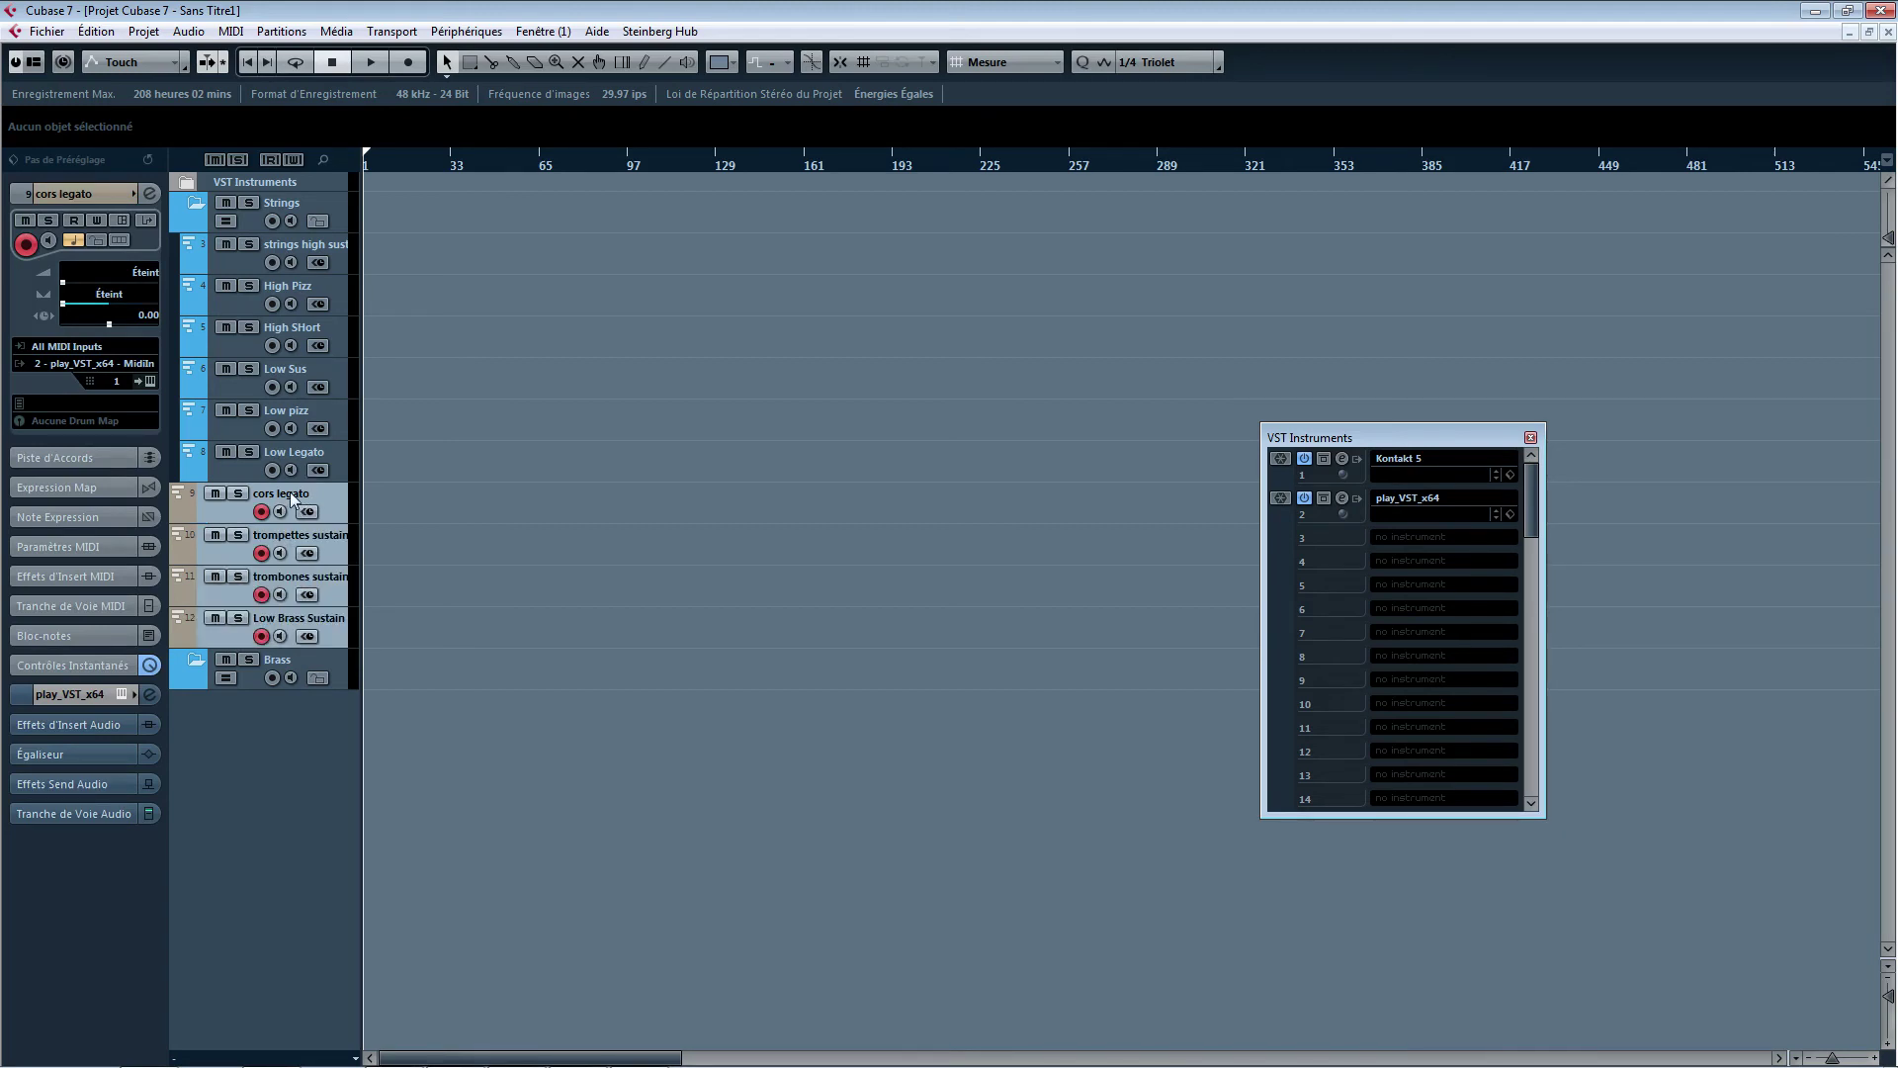
drag(292, 497, 276, 666)
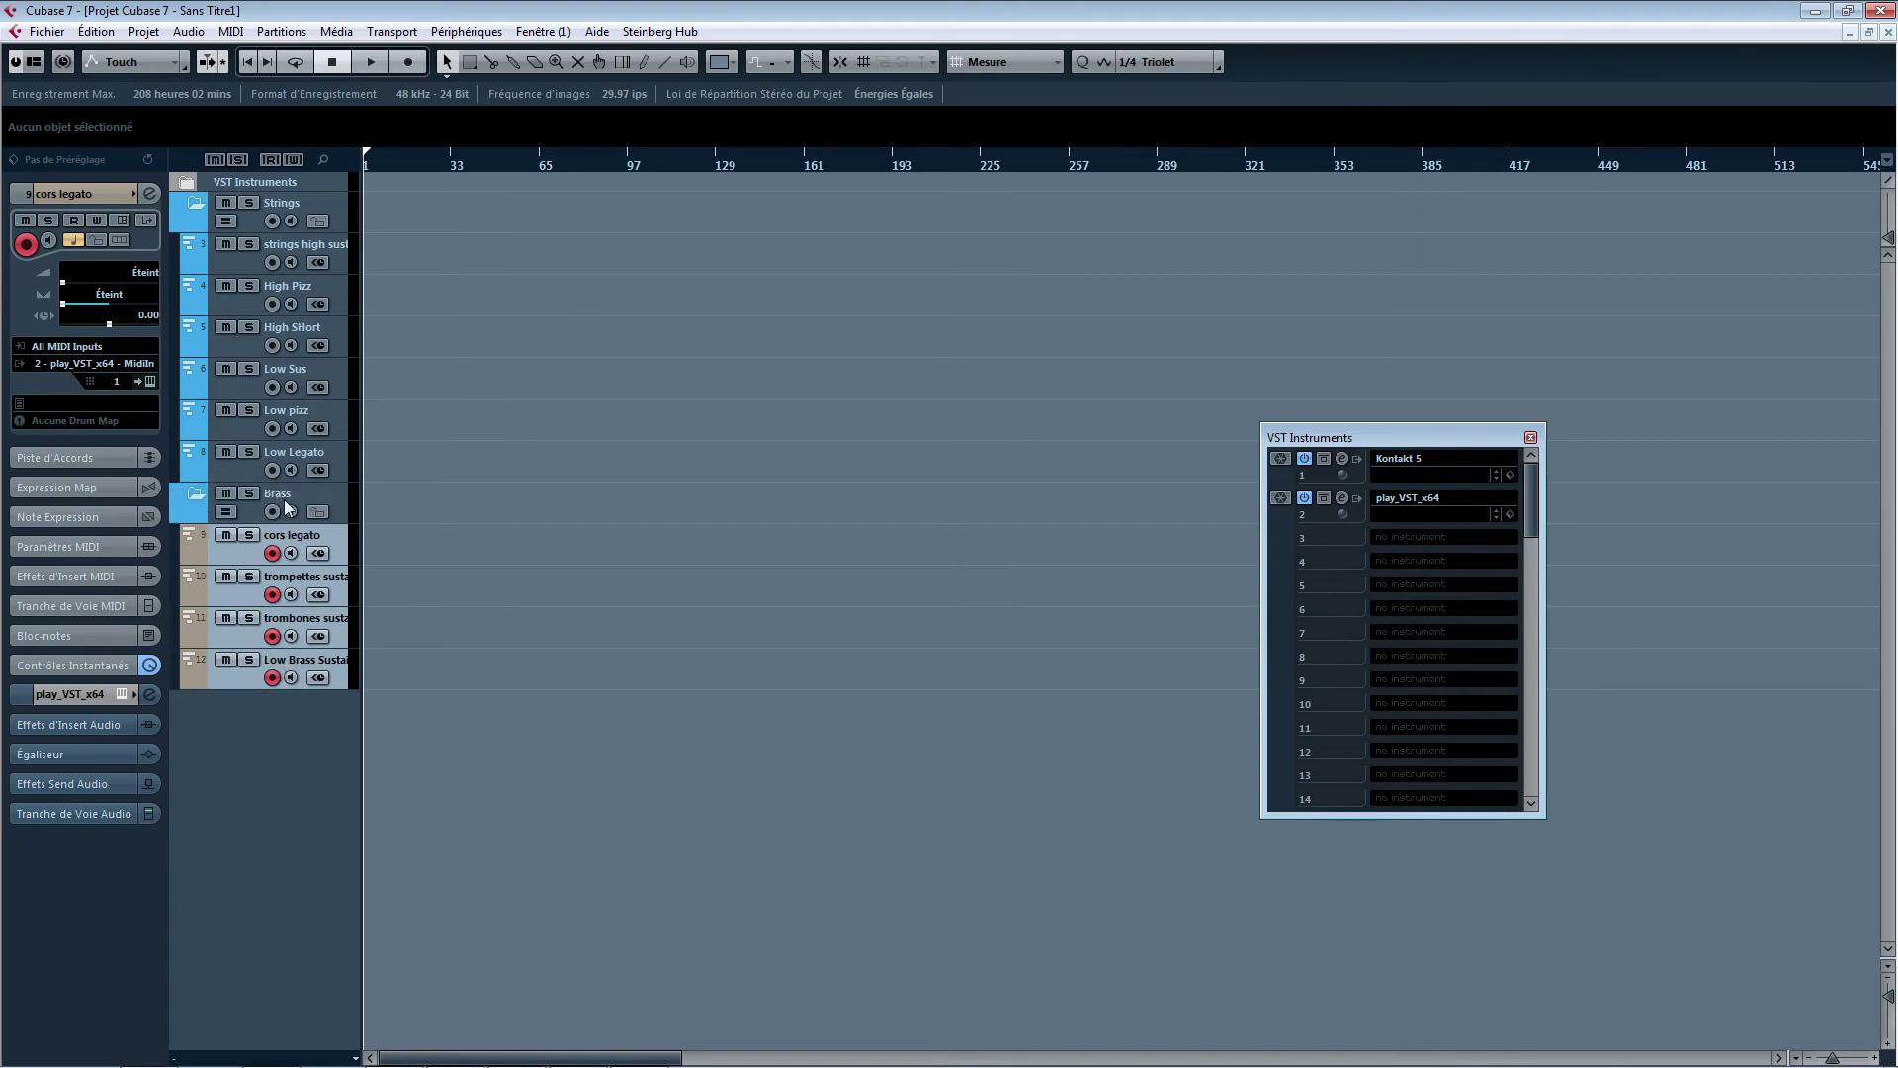
- Colour the Brass folder track and the cors legato track golden yellow
click(217, 502)
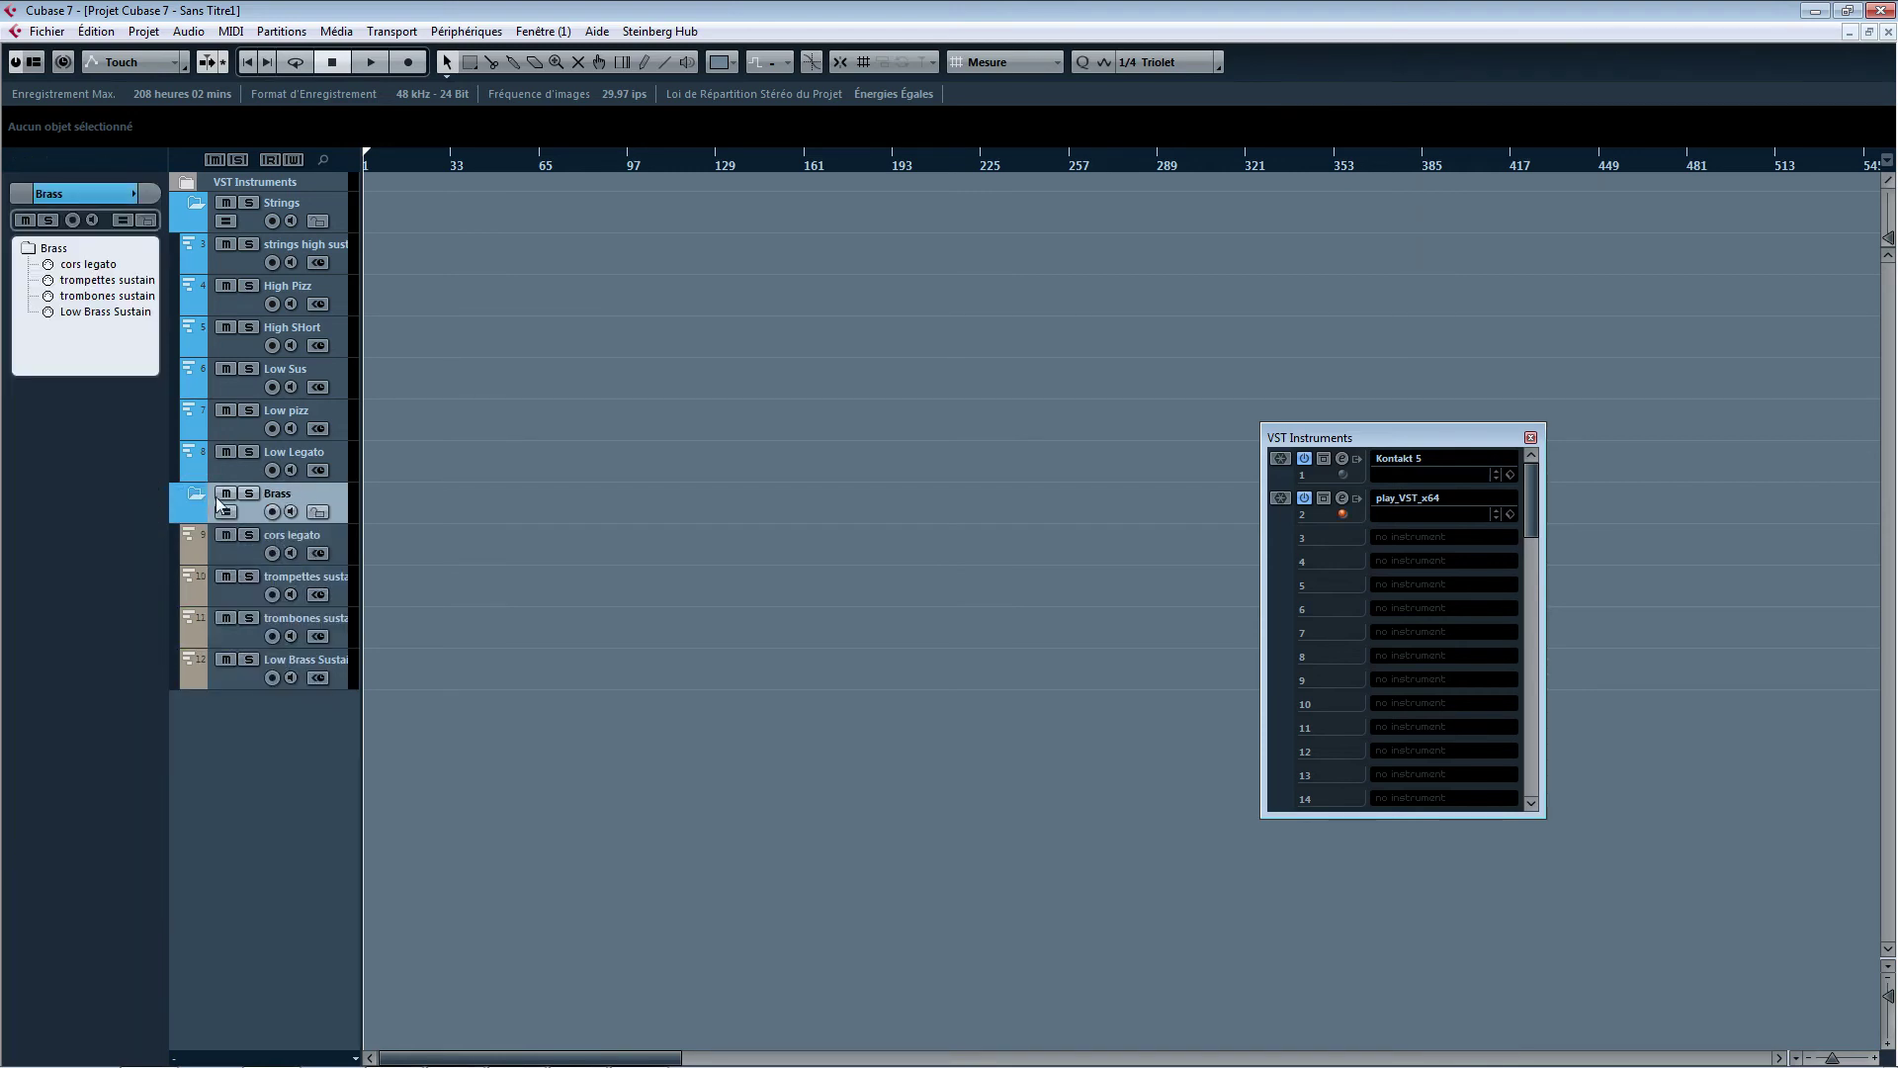
click(131, 193)
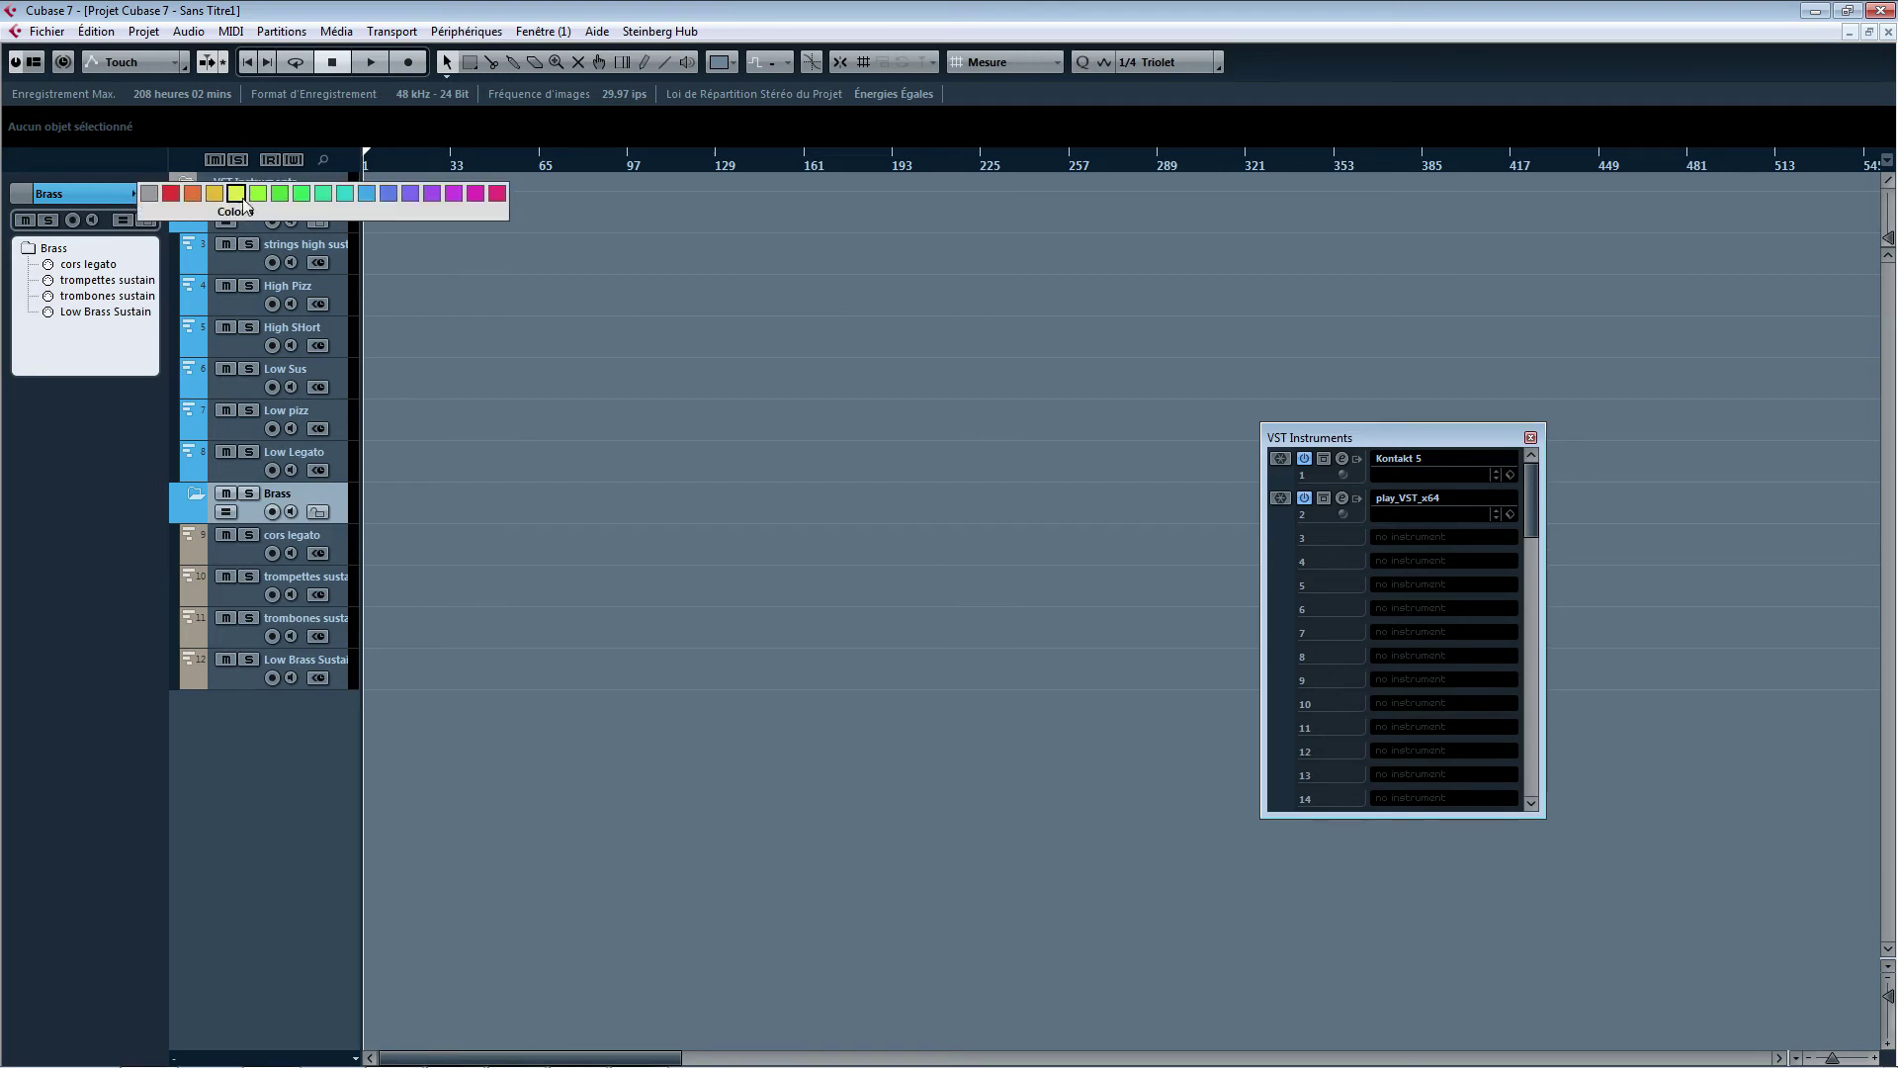
click(238, 200)
click(322, 539)
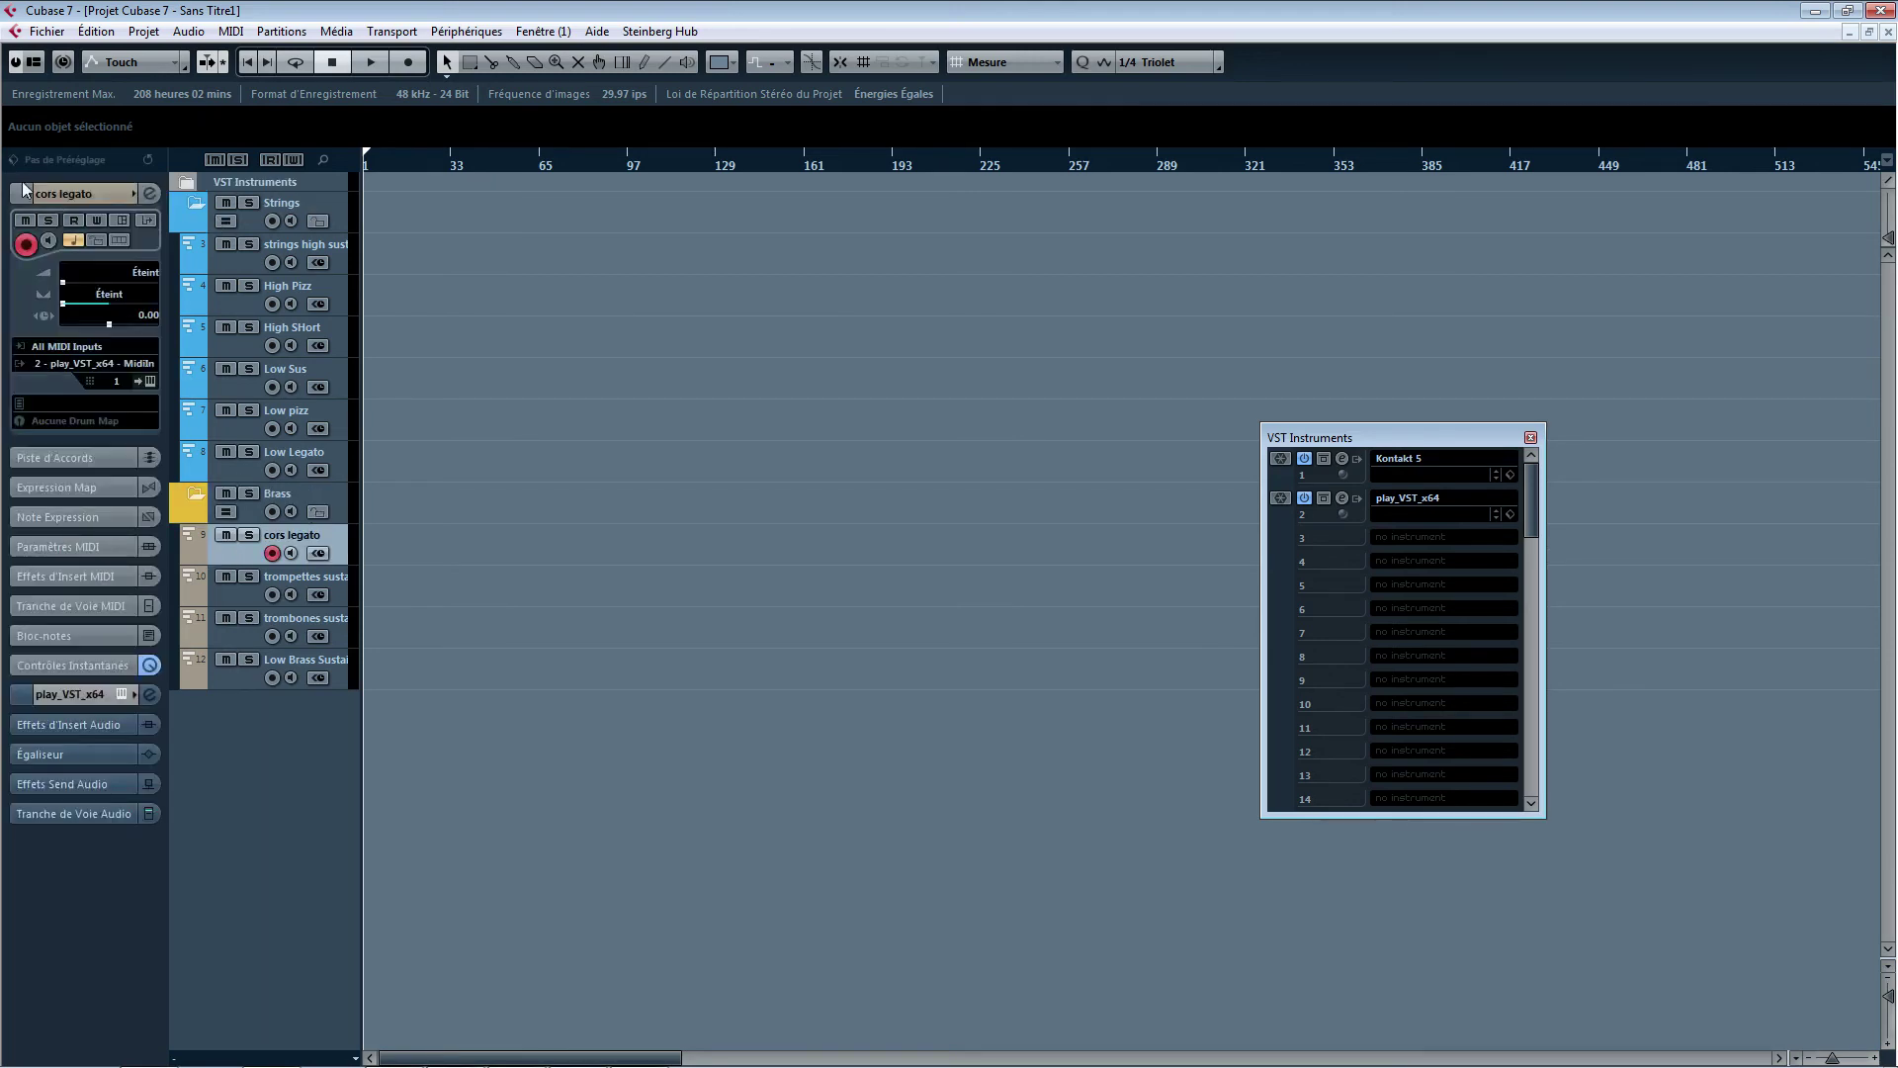
click(132, 194)
click(237, 199)
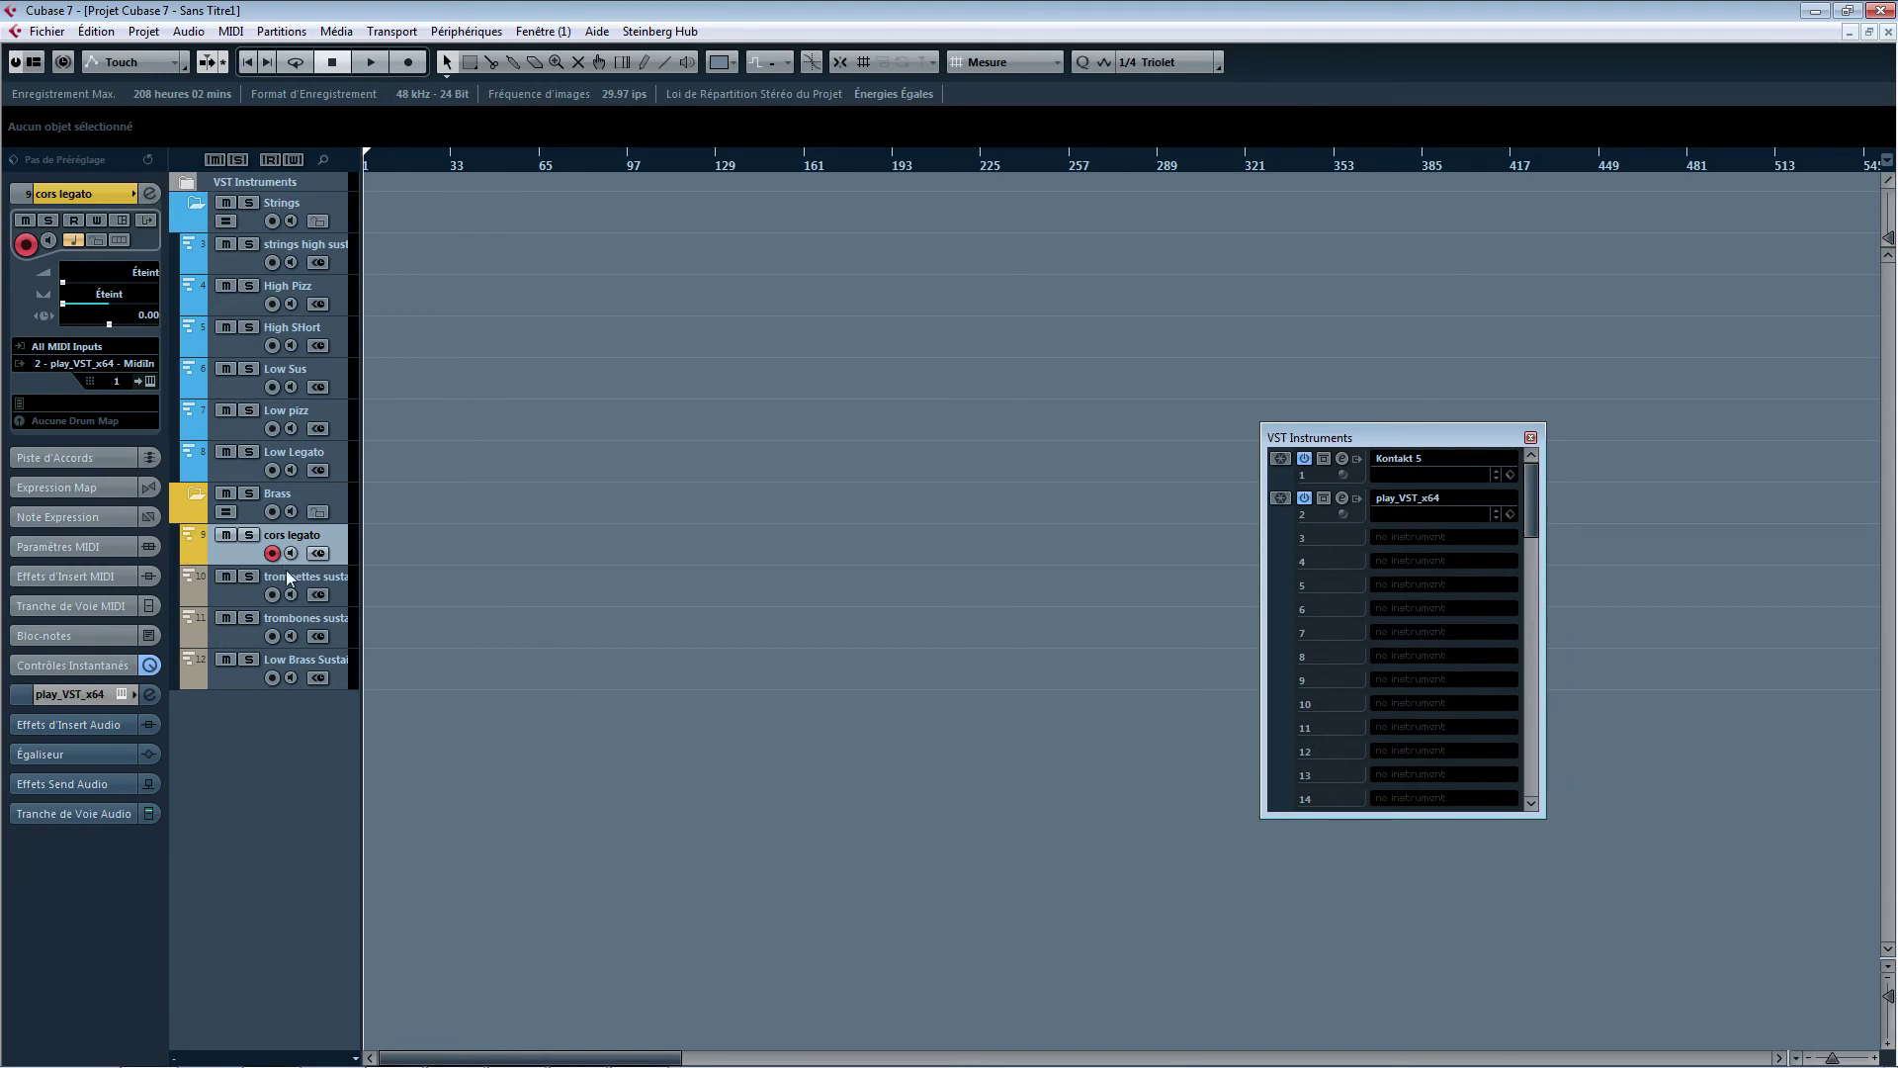
- Give the trompettes sustain, trombones sustain and Low Brass Sustain tracks the same golden yellow, Color 3
key(Down)
click(135, 193)
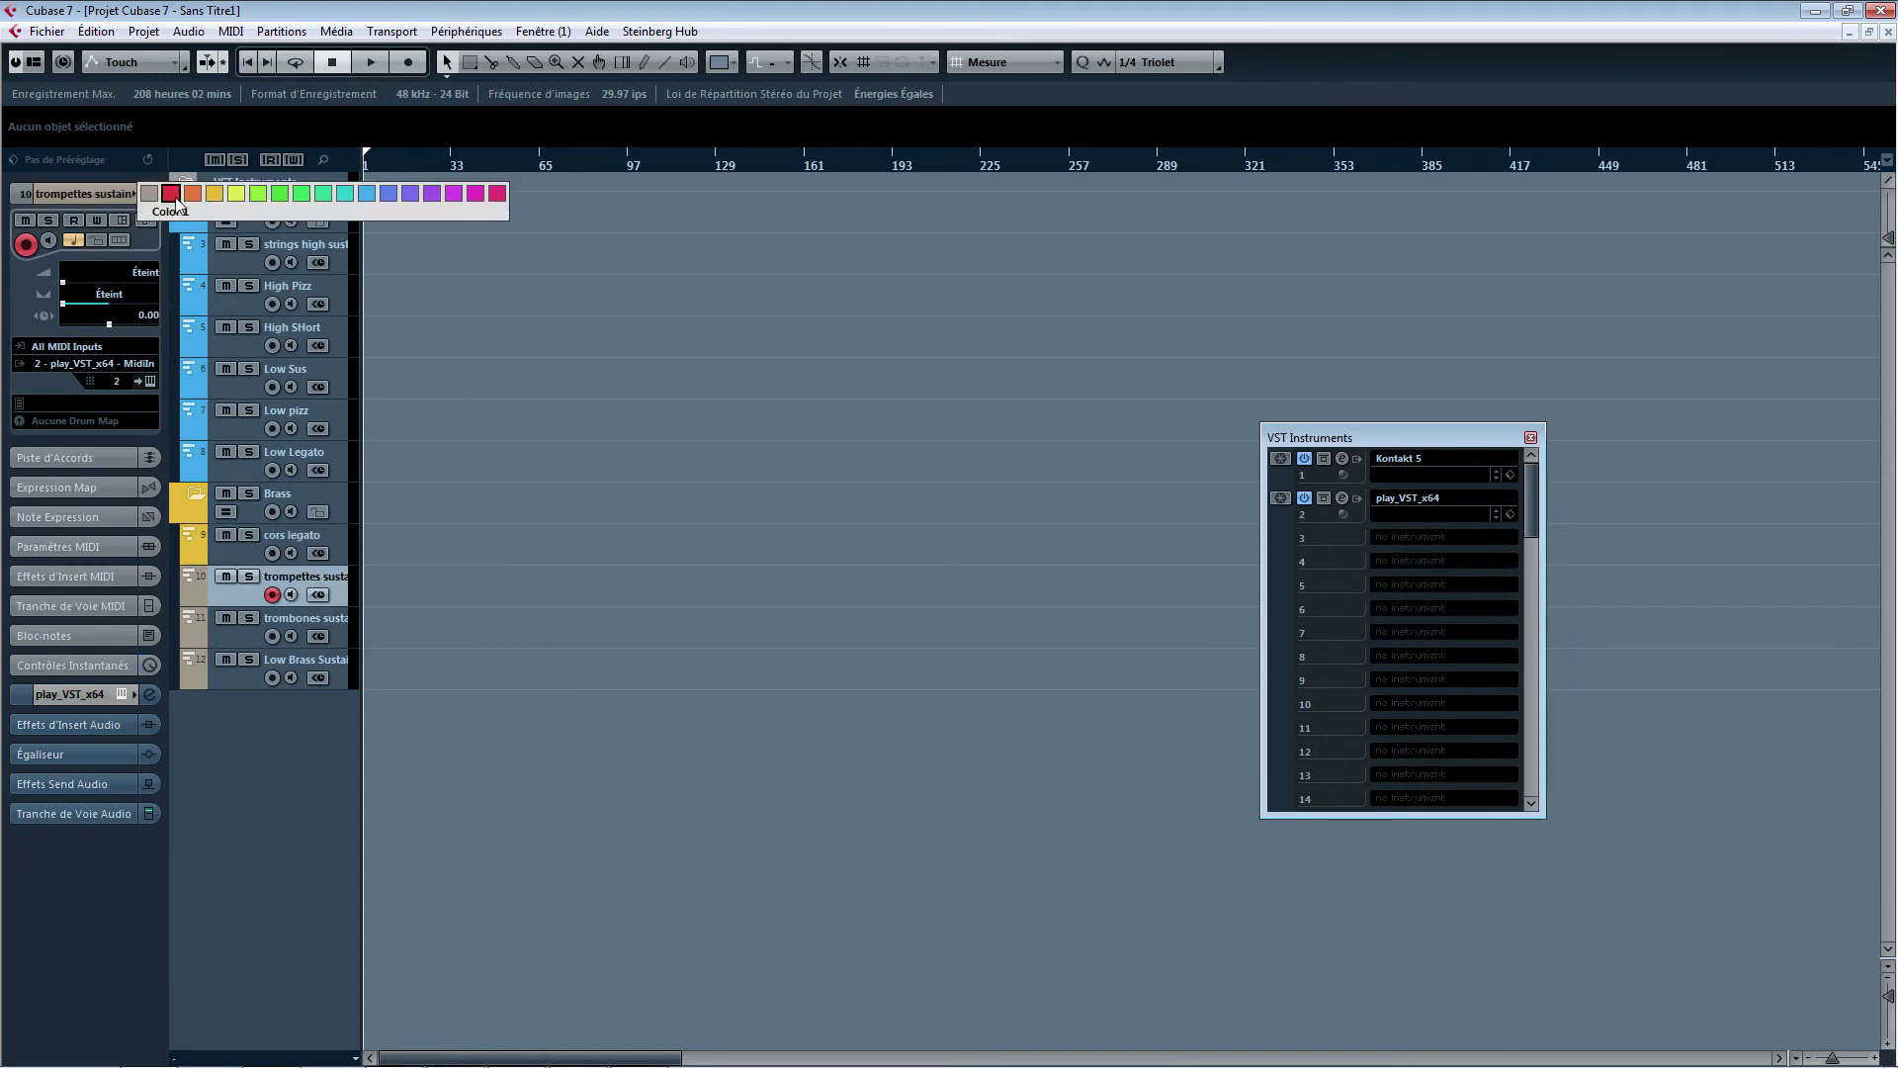
click(212, 195)
click(324, 626)
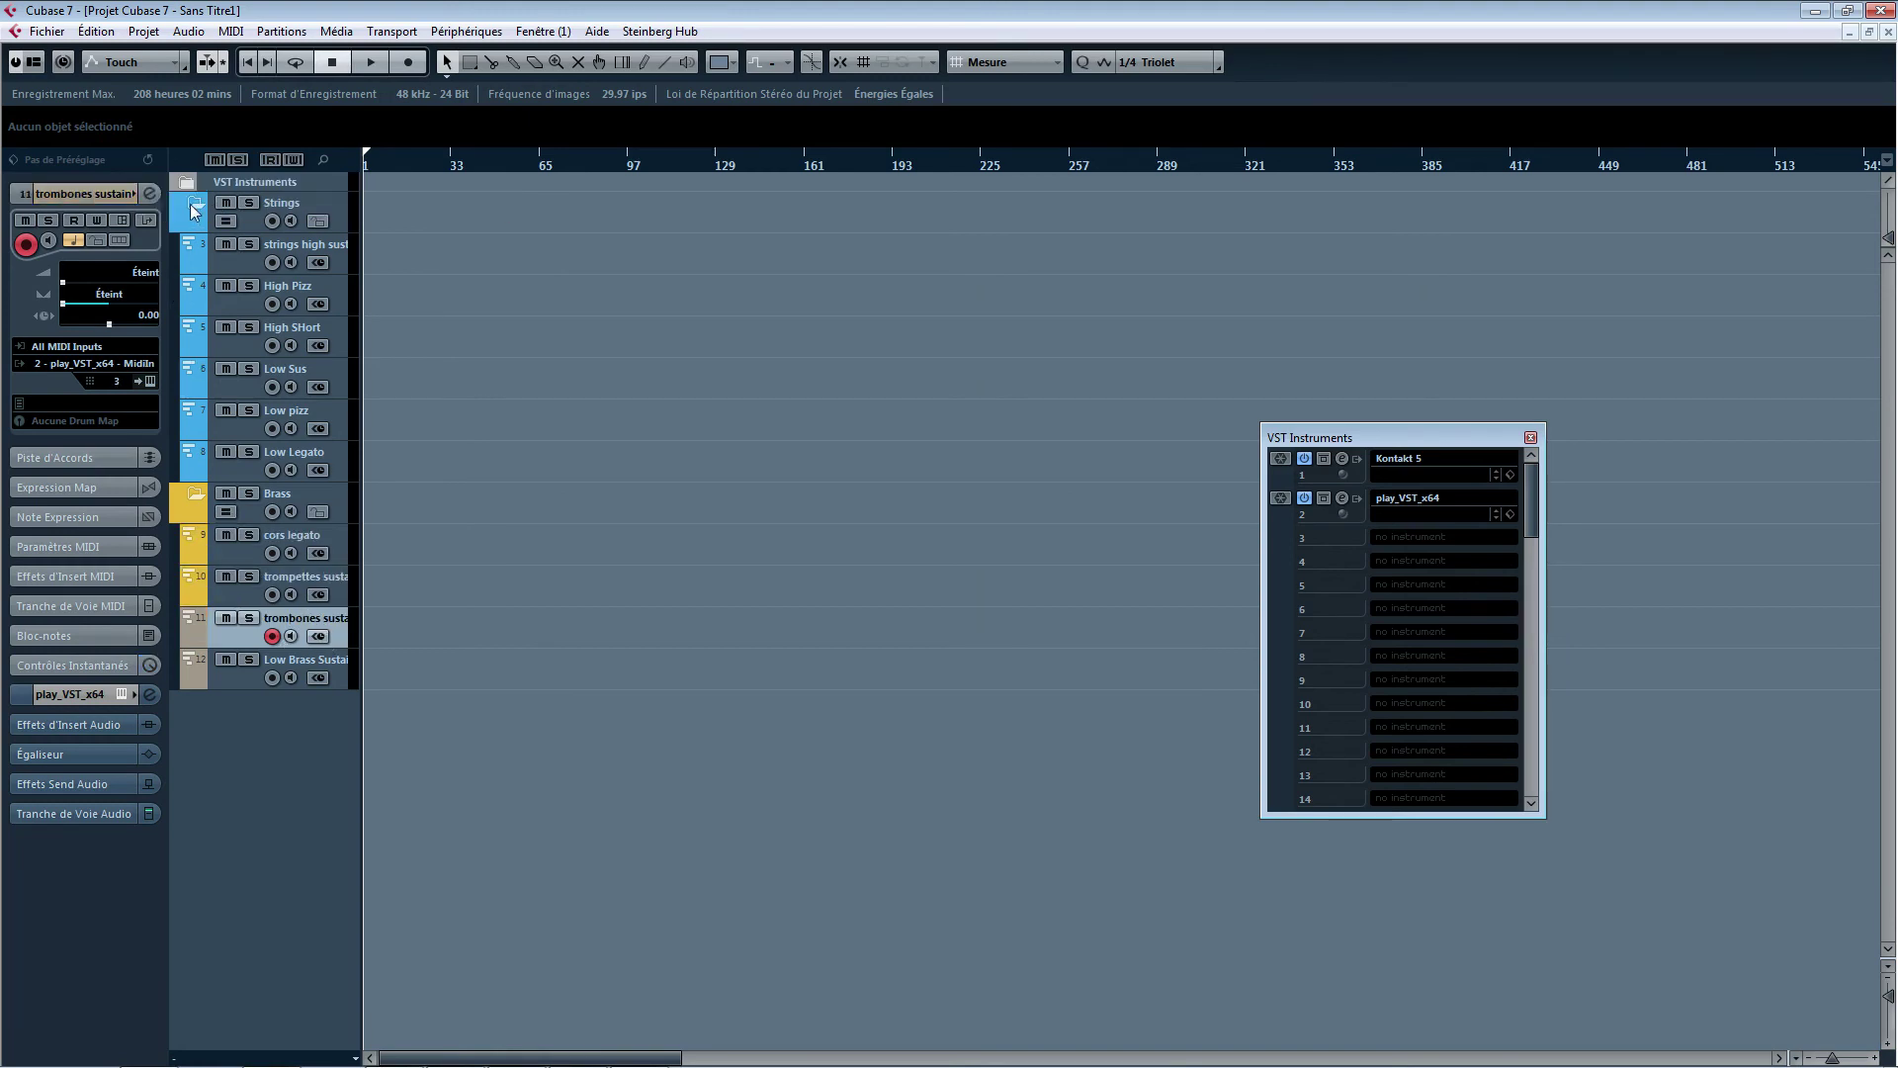
click(138, 194)
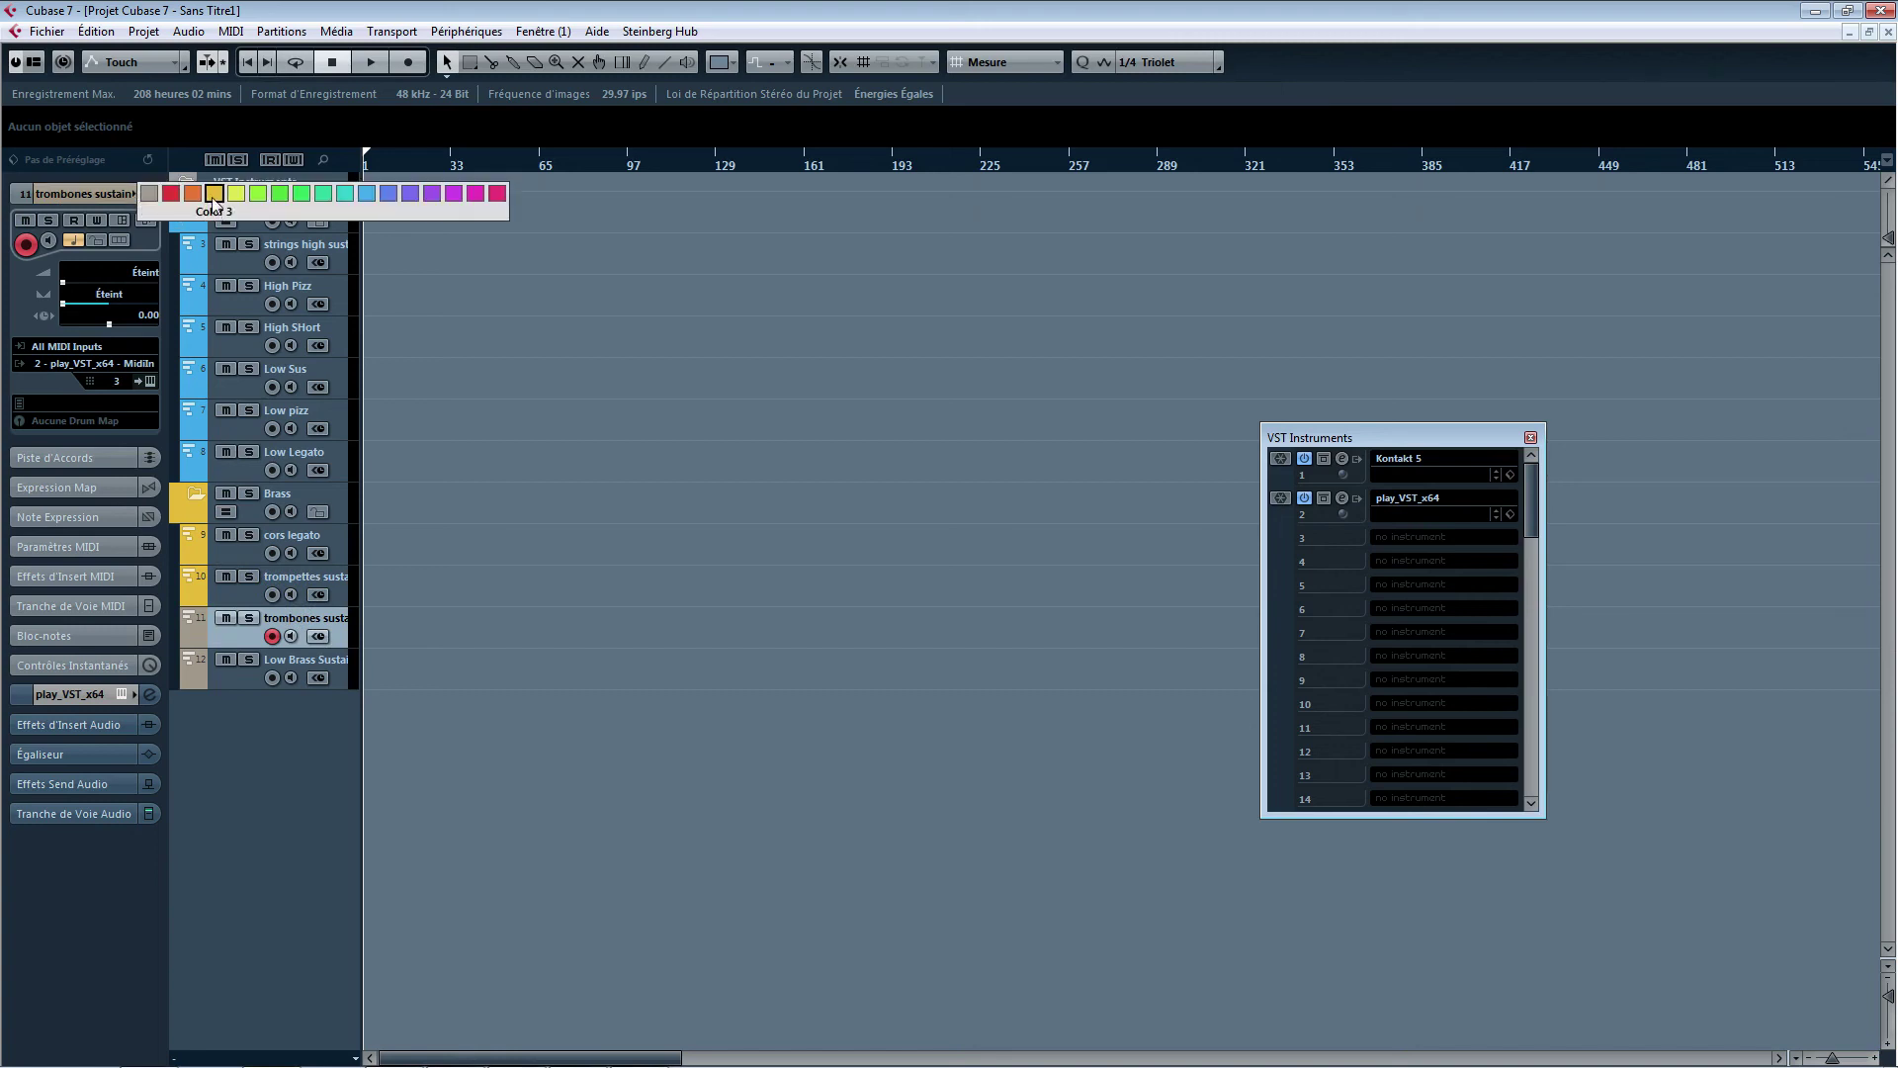
click(215, 197)
click(295, 686)
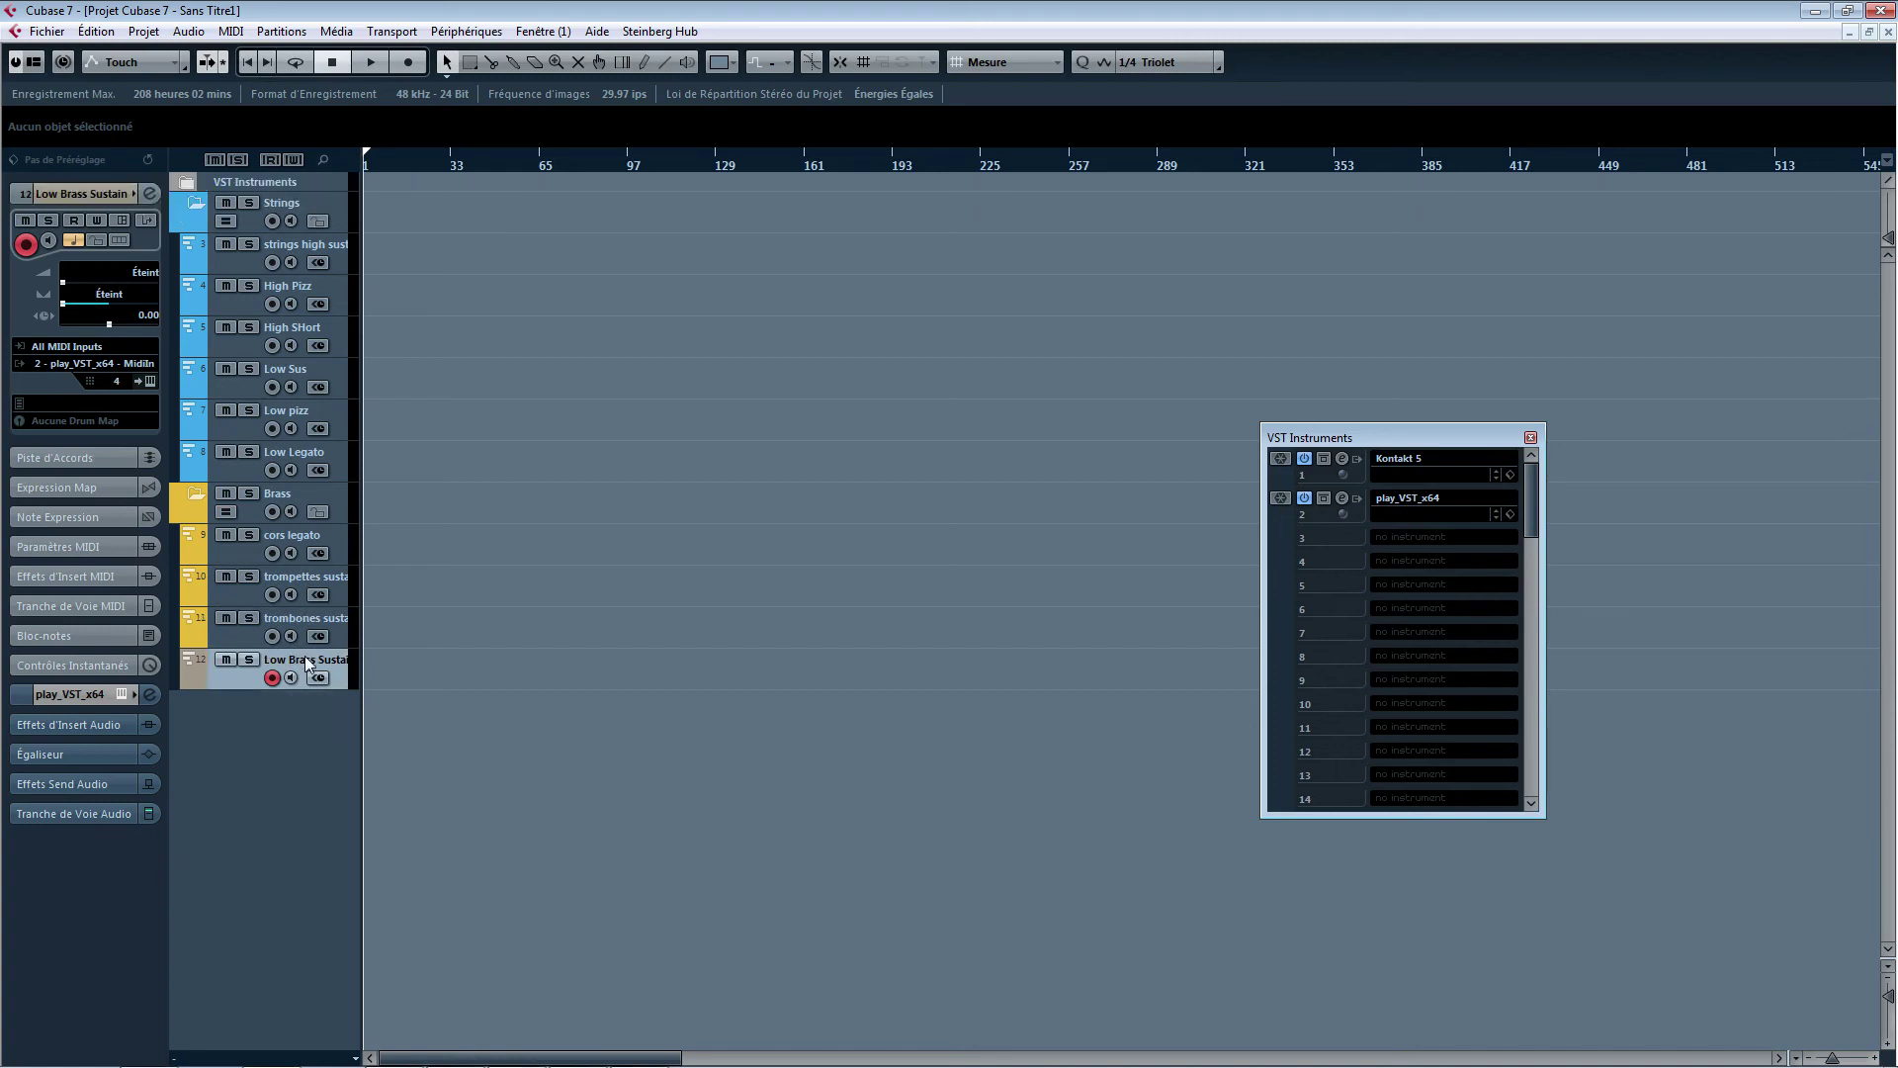
click(134, 194)
click(213, 196)
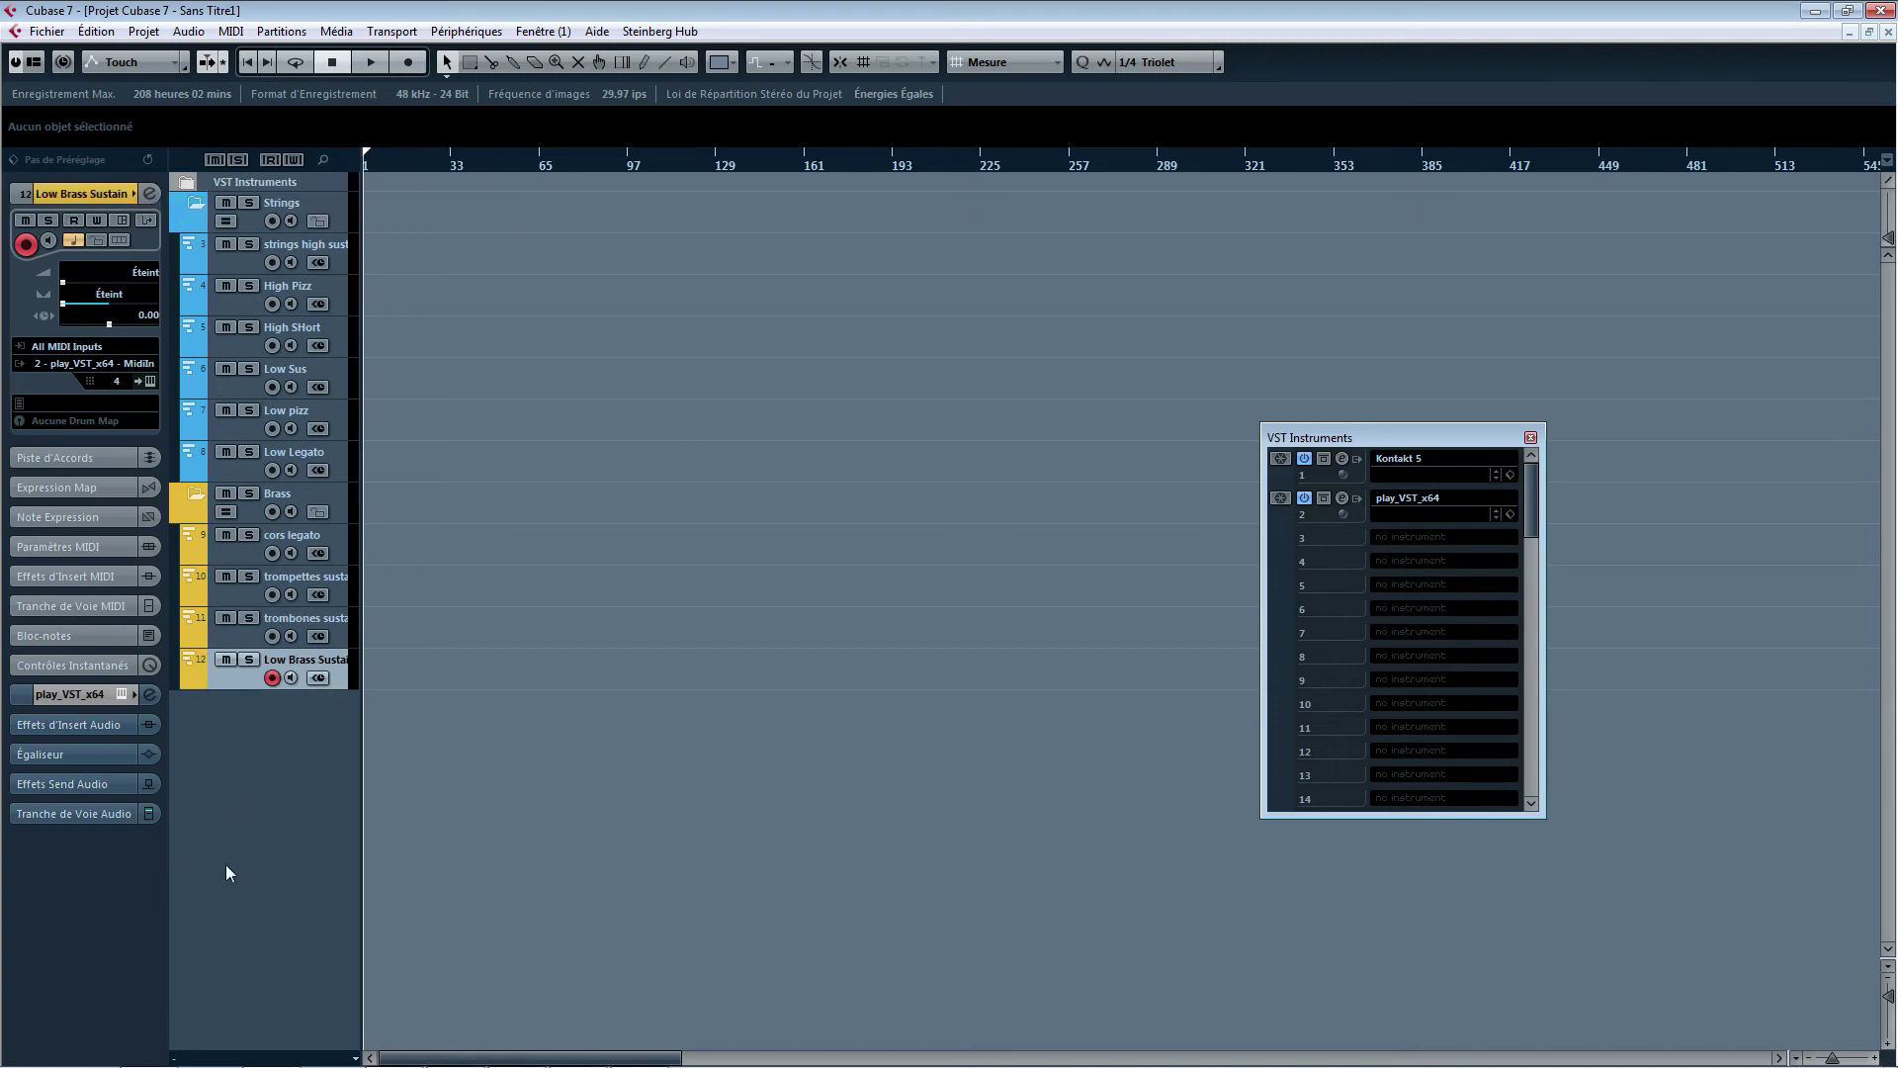
- Mute and unmute the whole Brass folder, and toggle its solo on and off
click(199, 502)
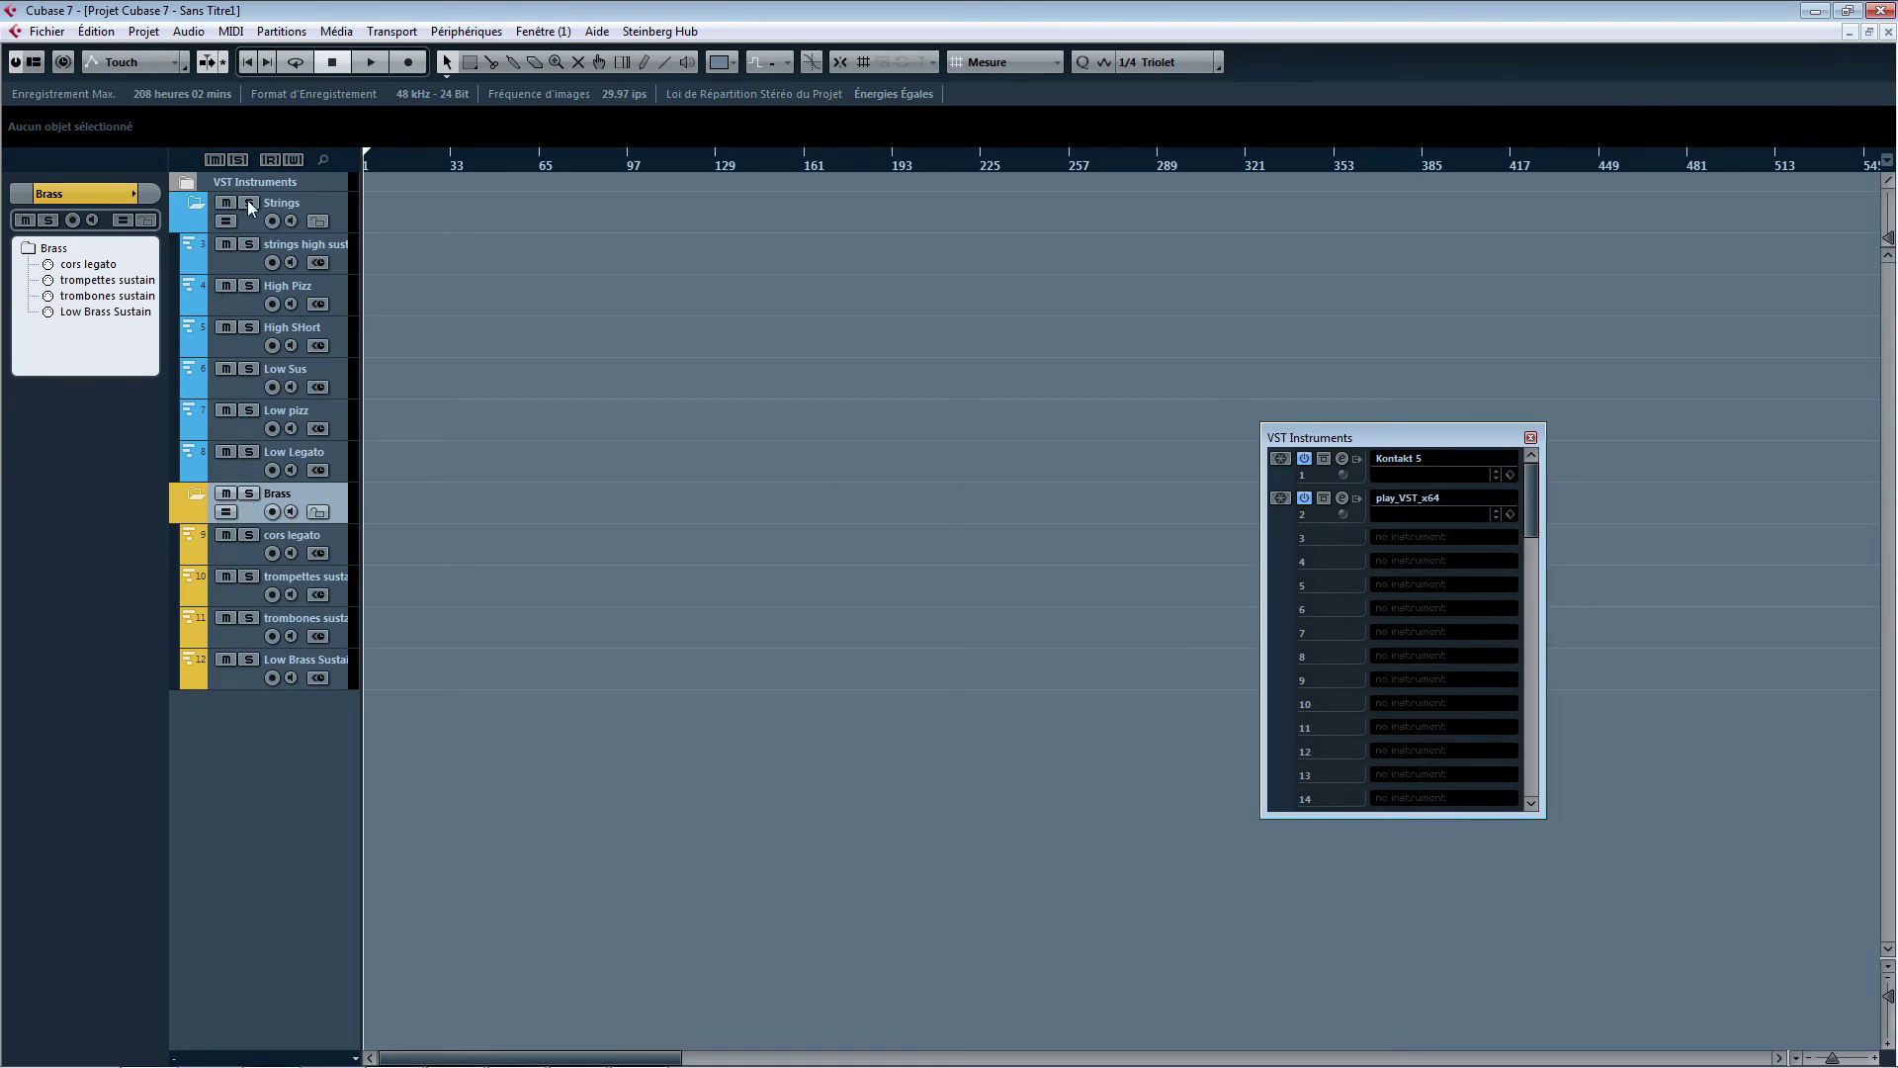
click(225, 494)
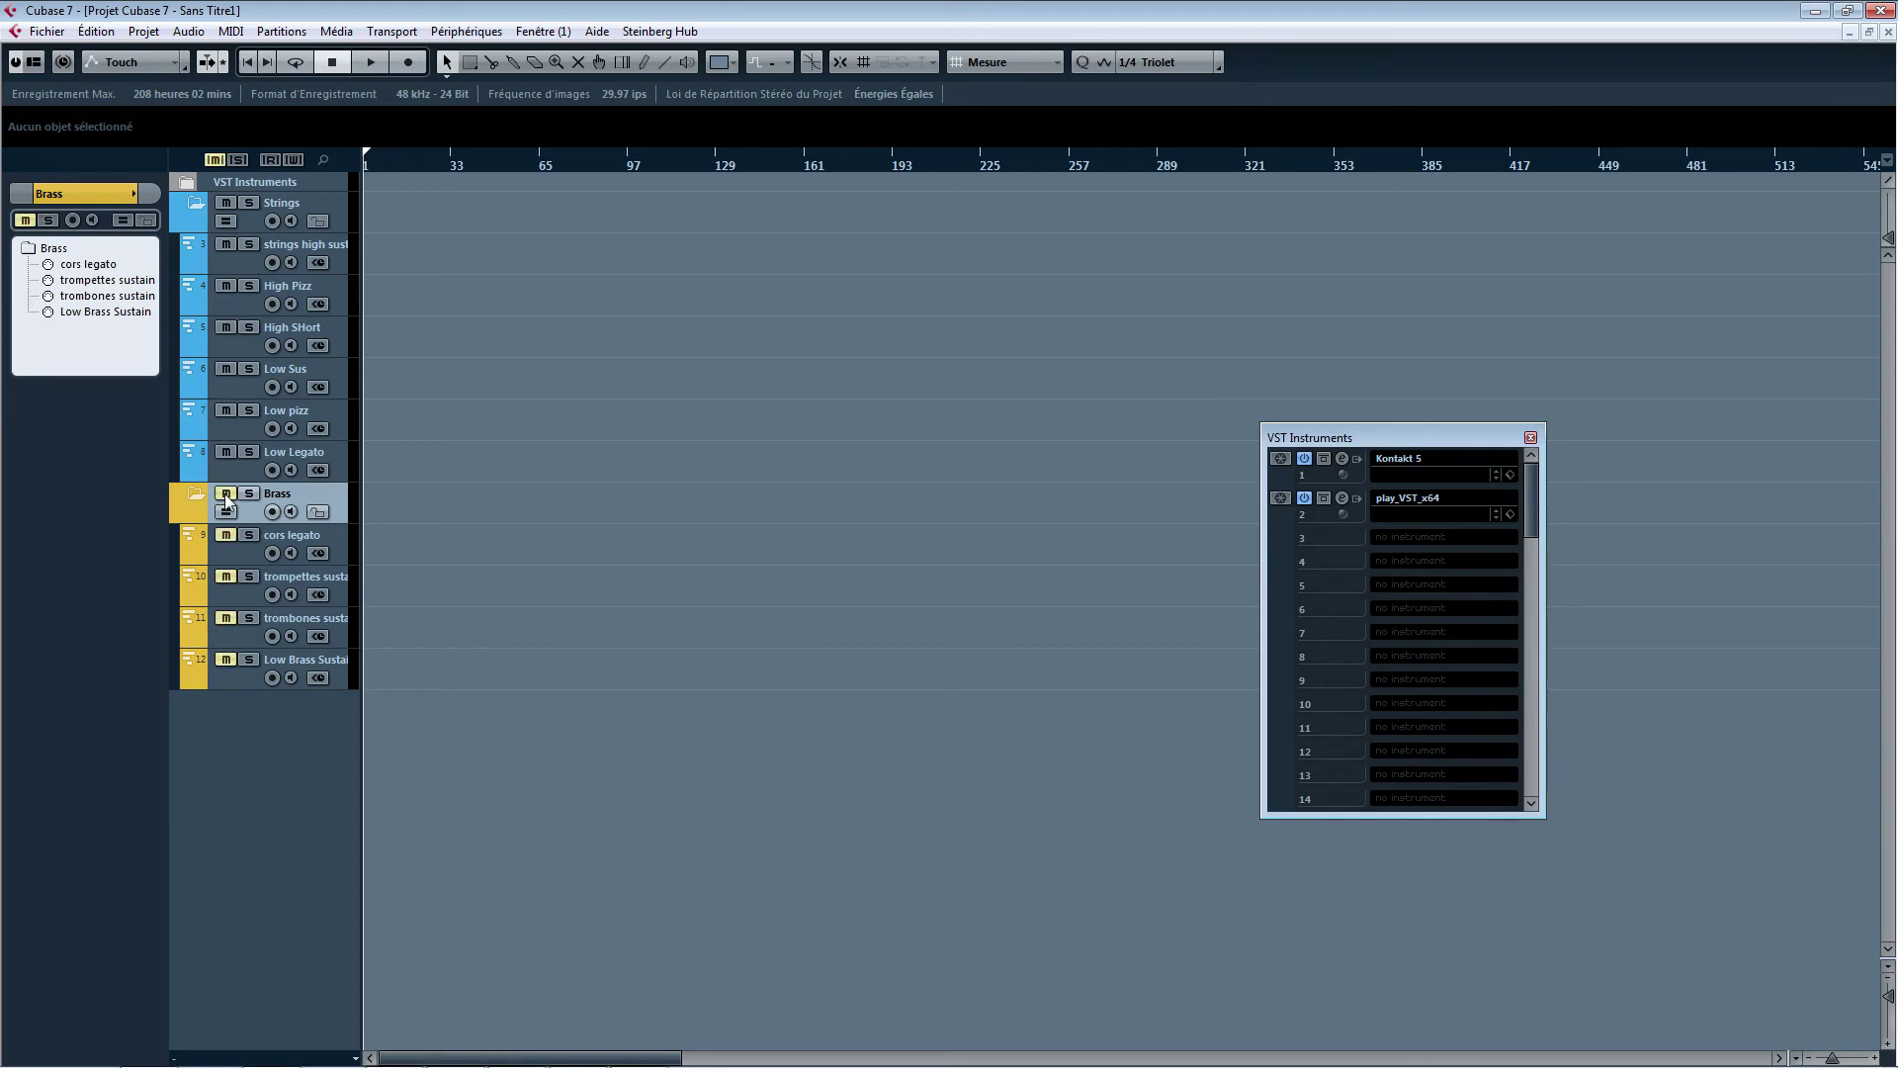
click(225, 494)
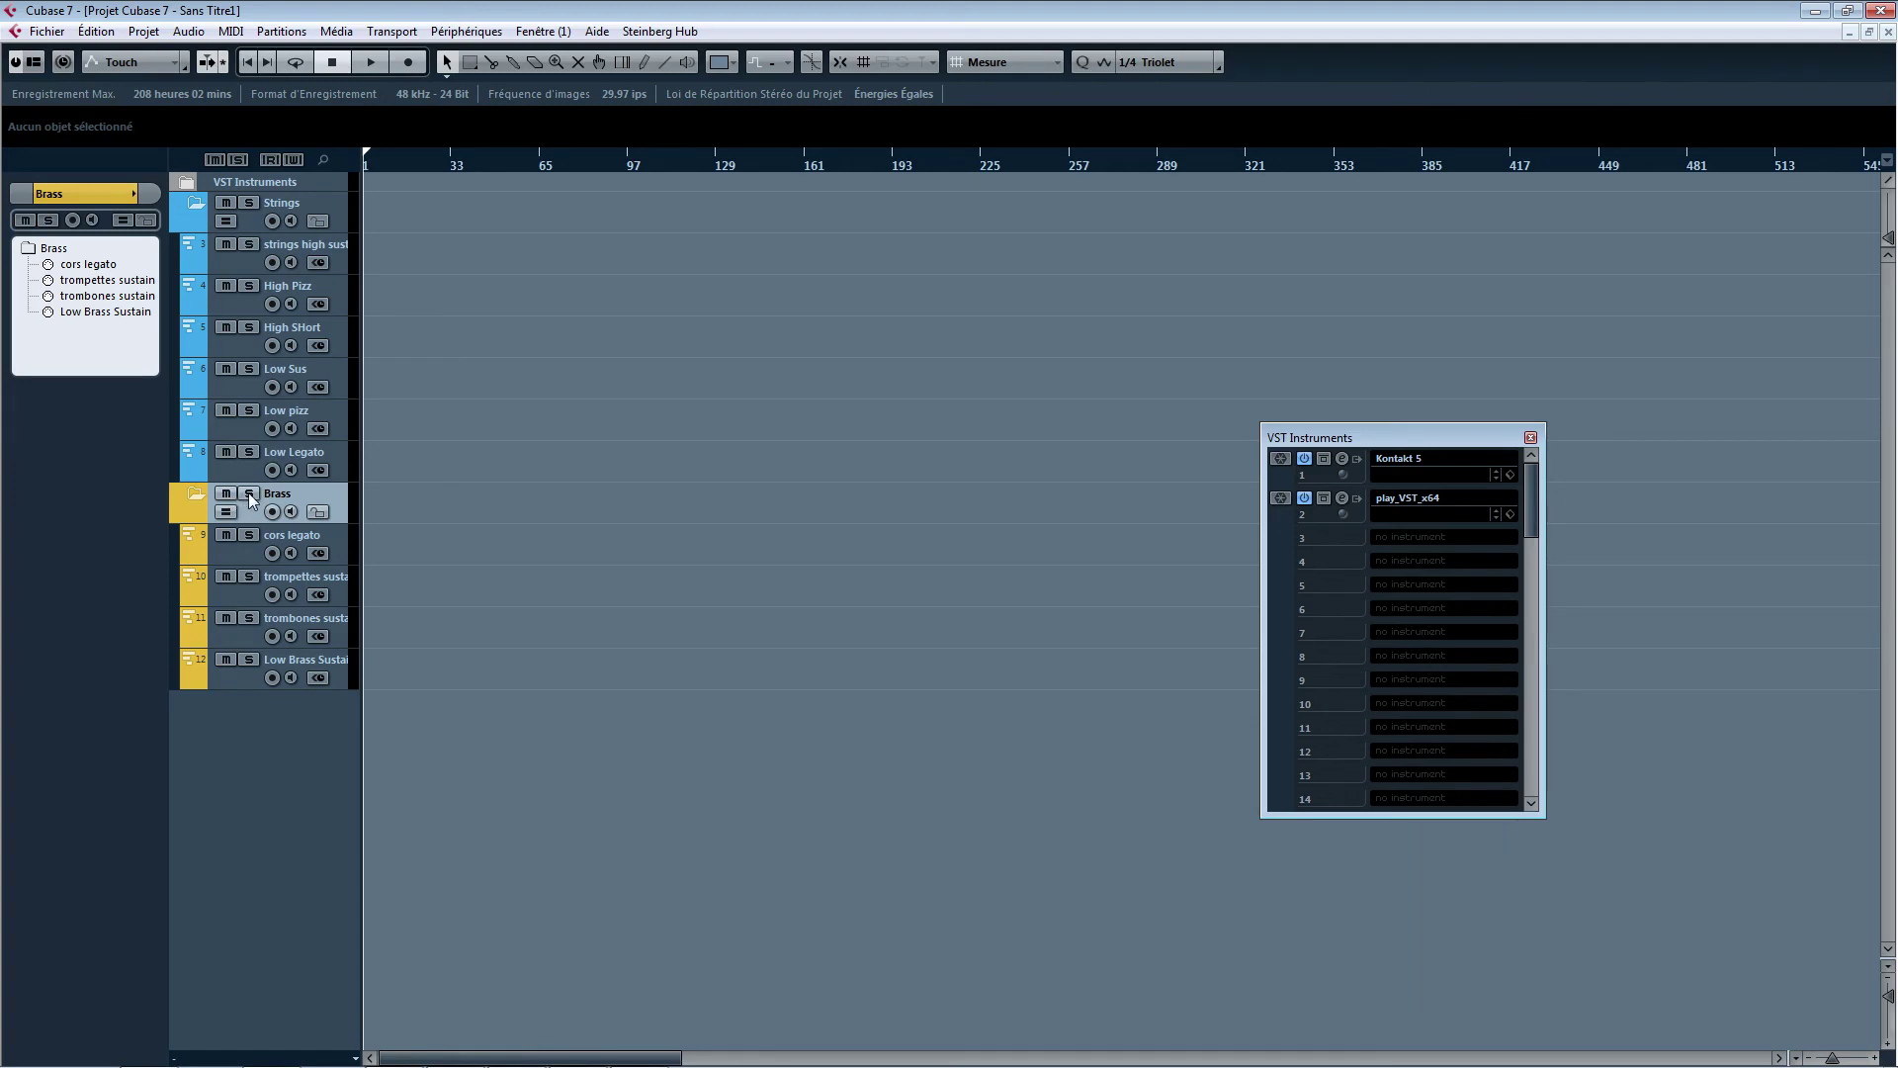
click(250, 494)
click(250, 496)
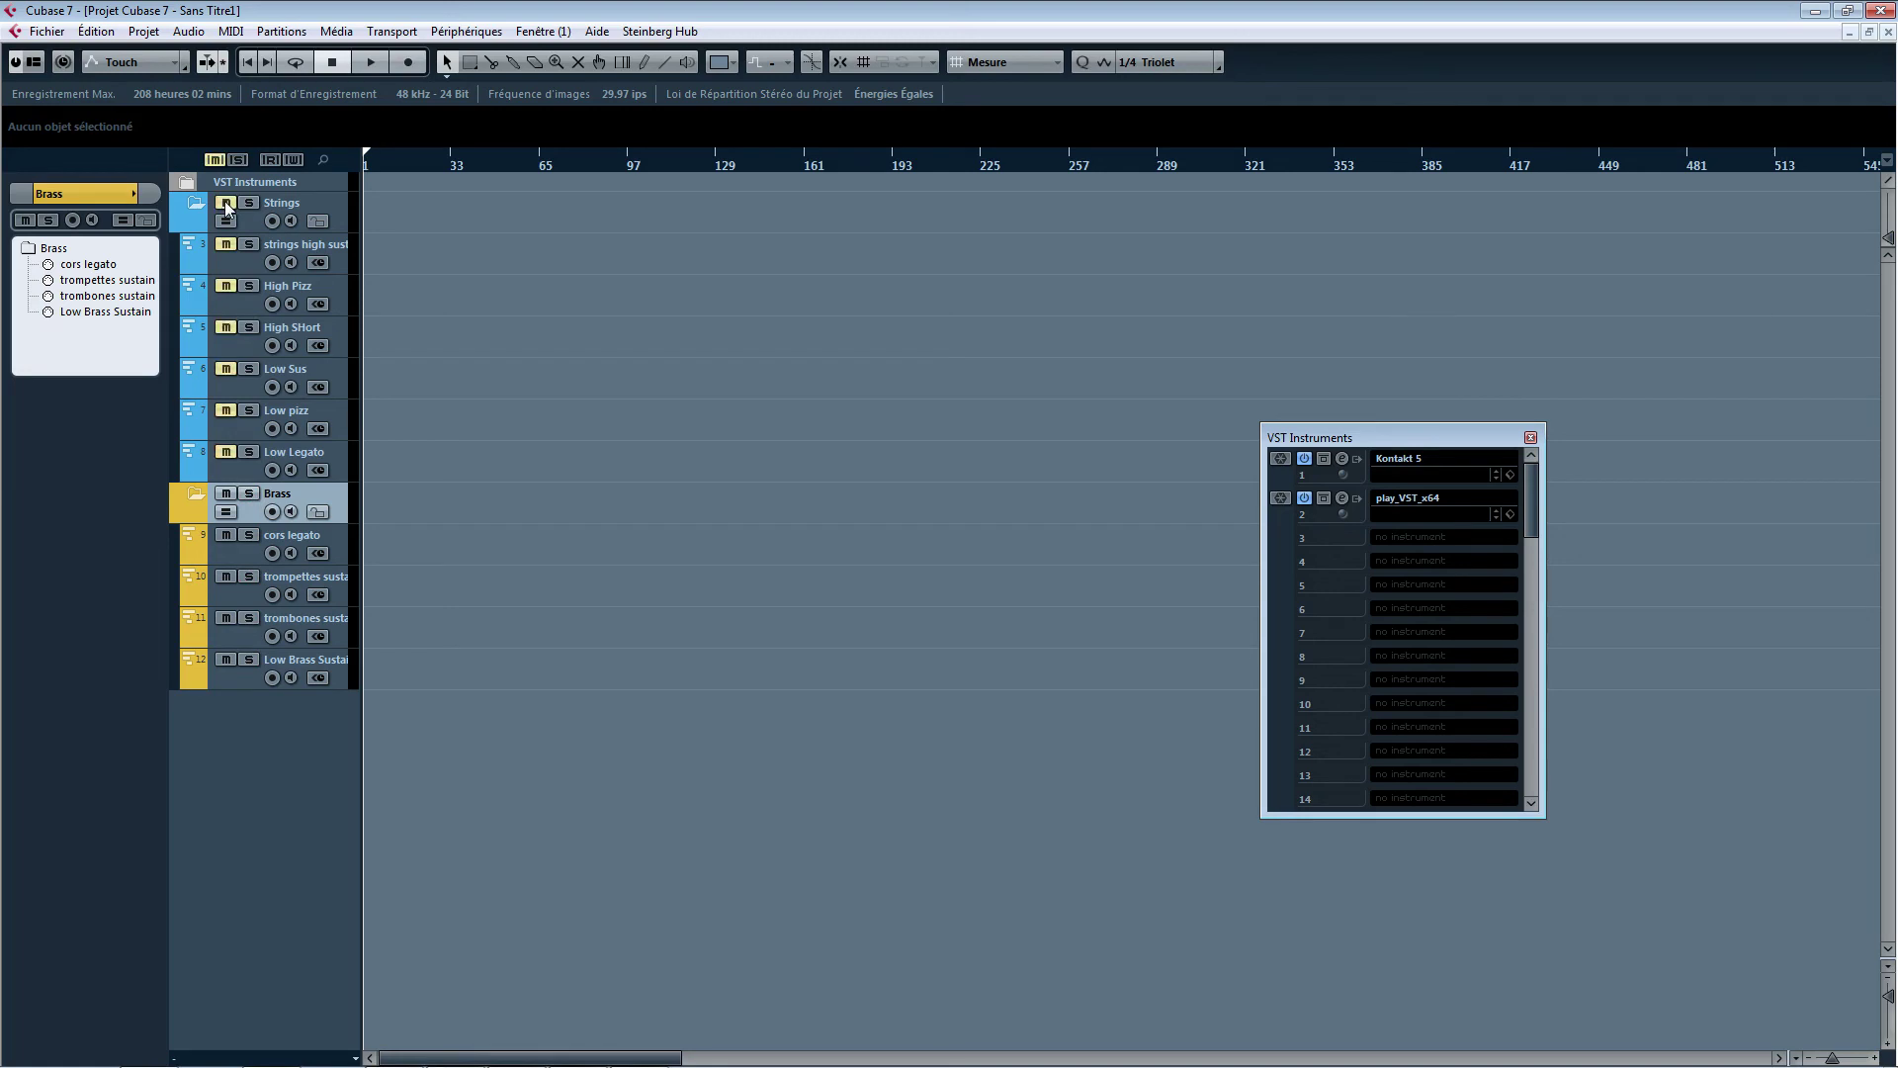
- Try folding and unfolding the Brass folder, and collapse both the Brass and Strings folders
click(194, 498)
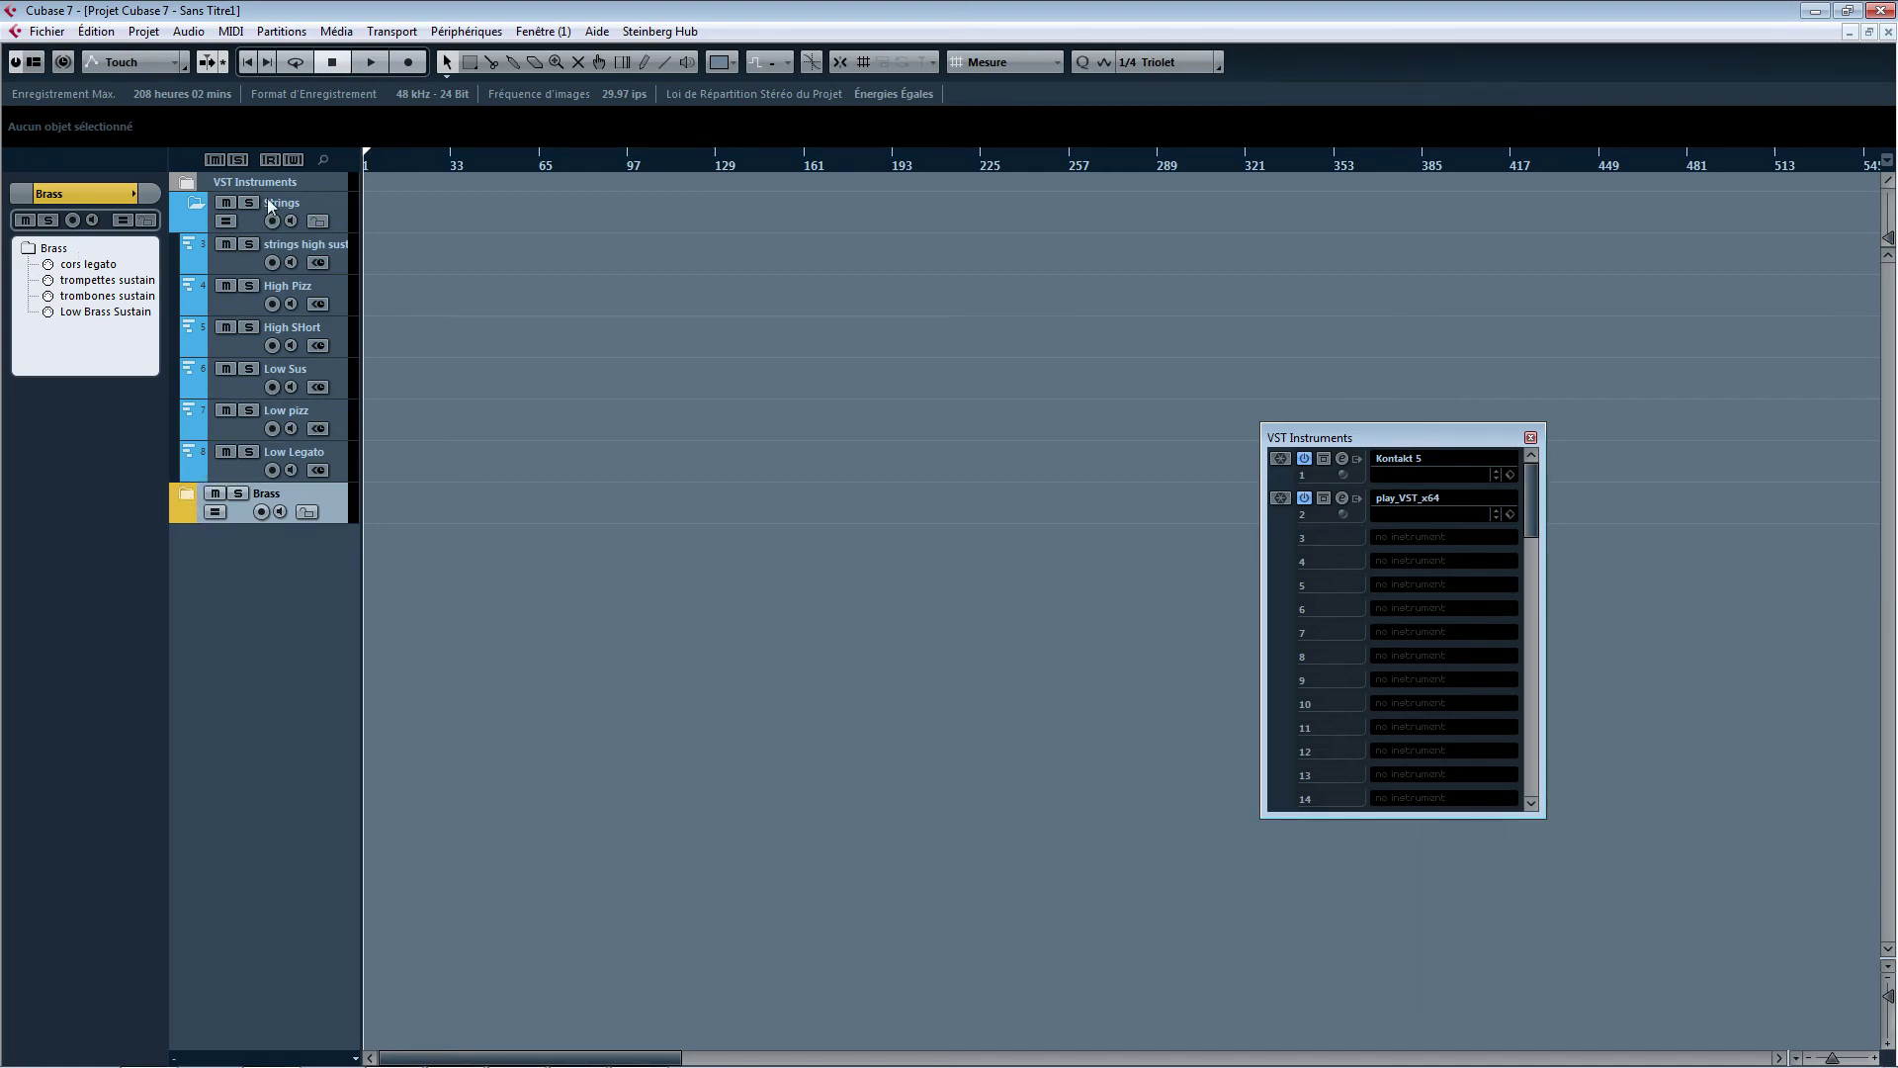
click(183, 497)
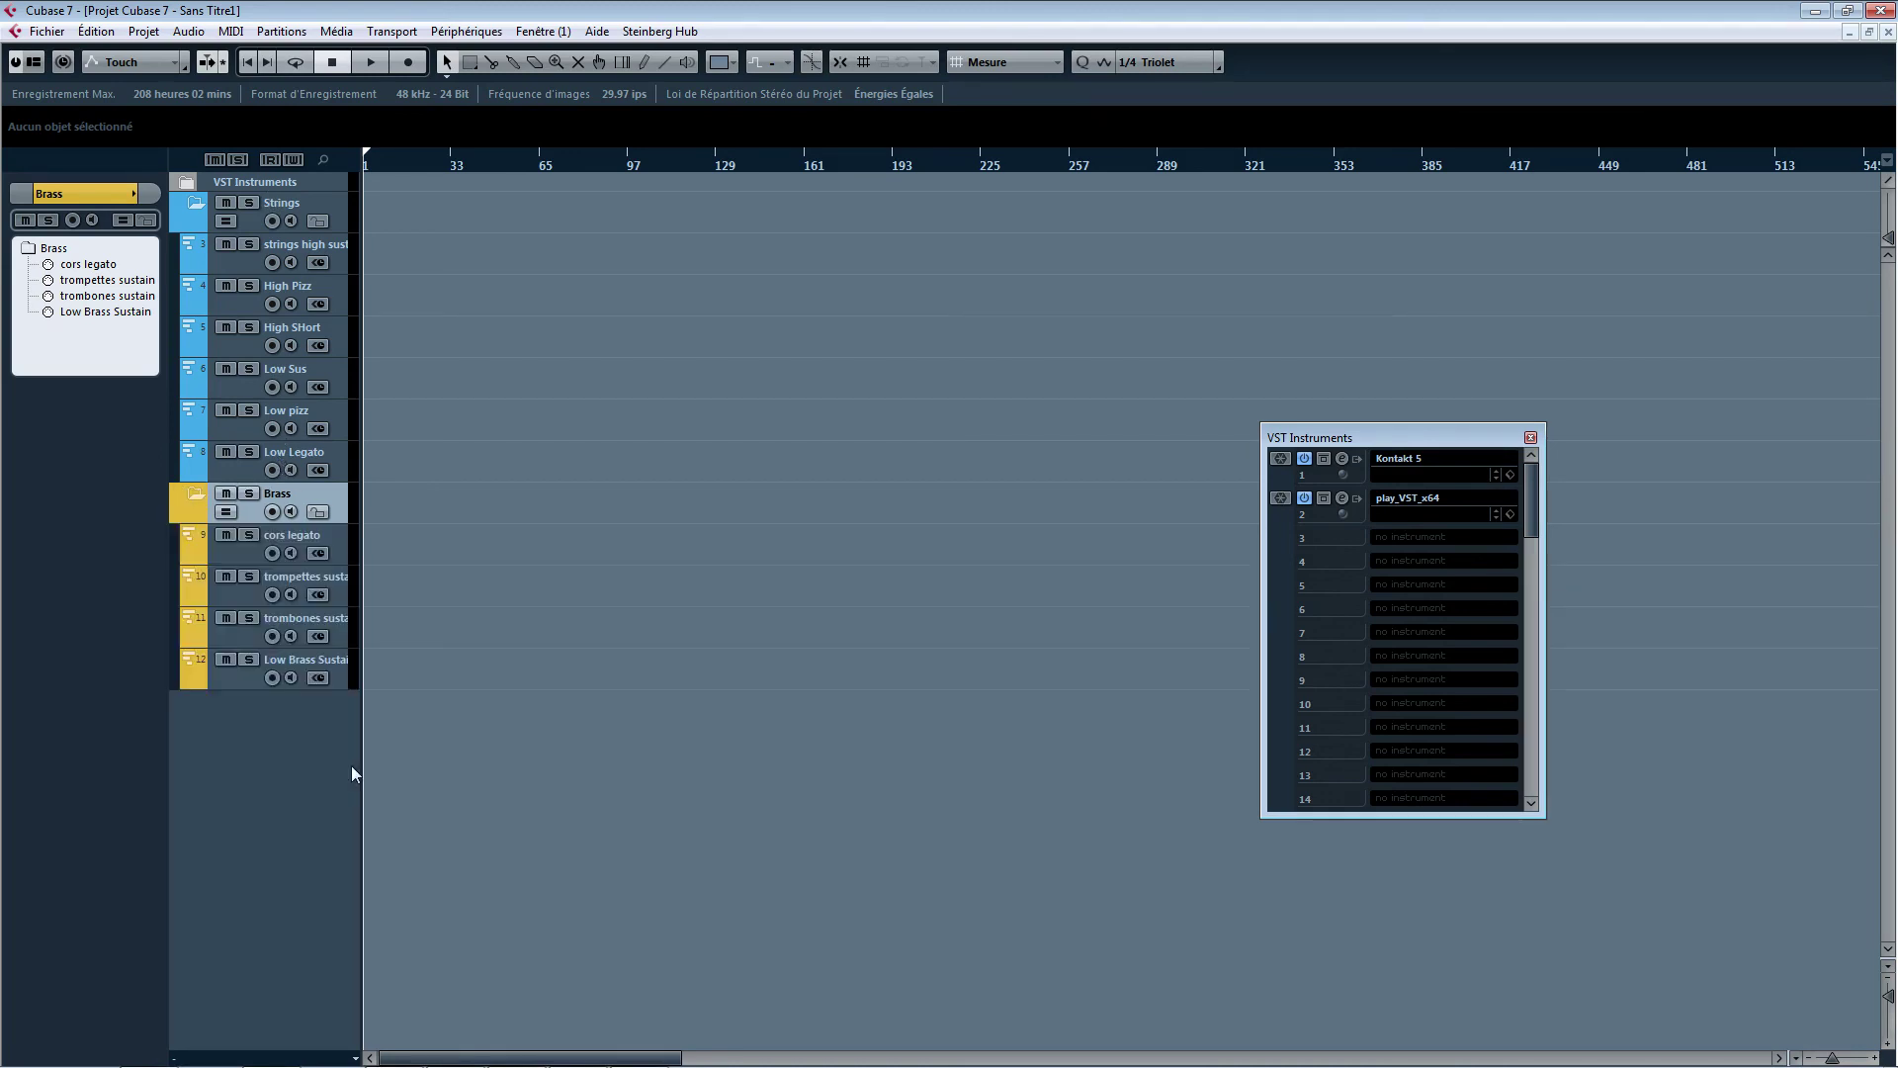
click(188, 500)
click(195, 203)
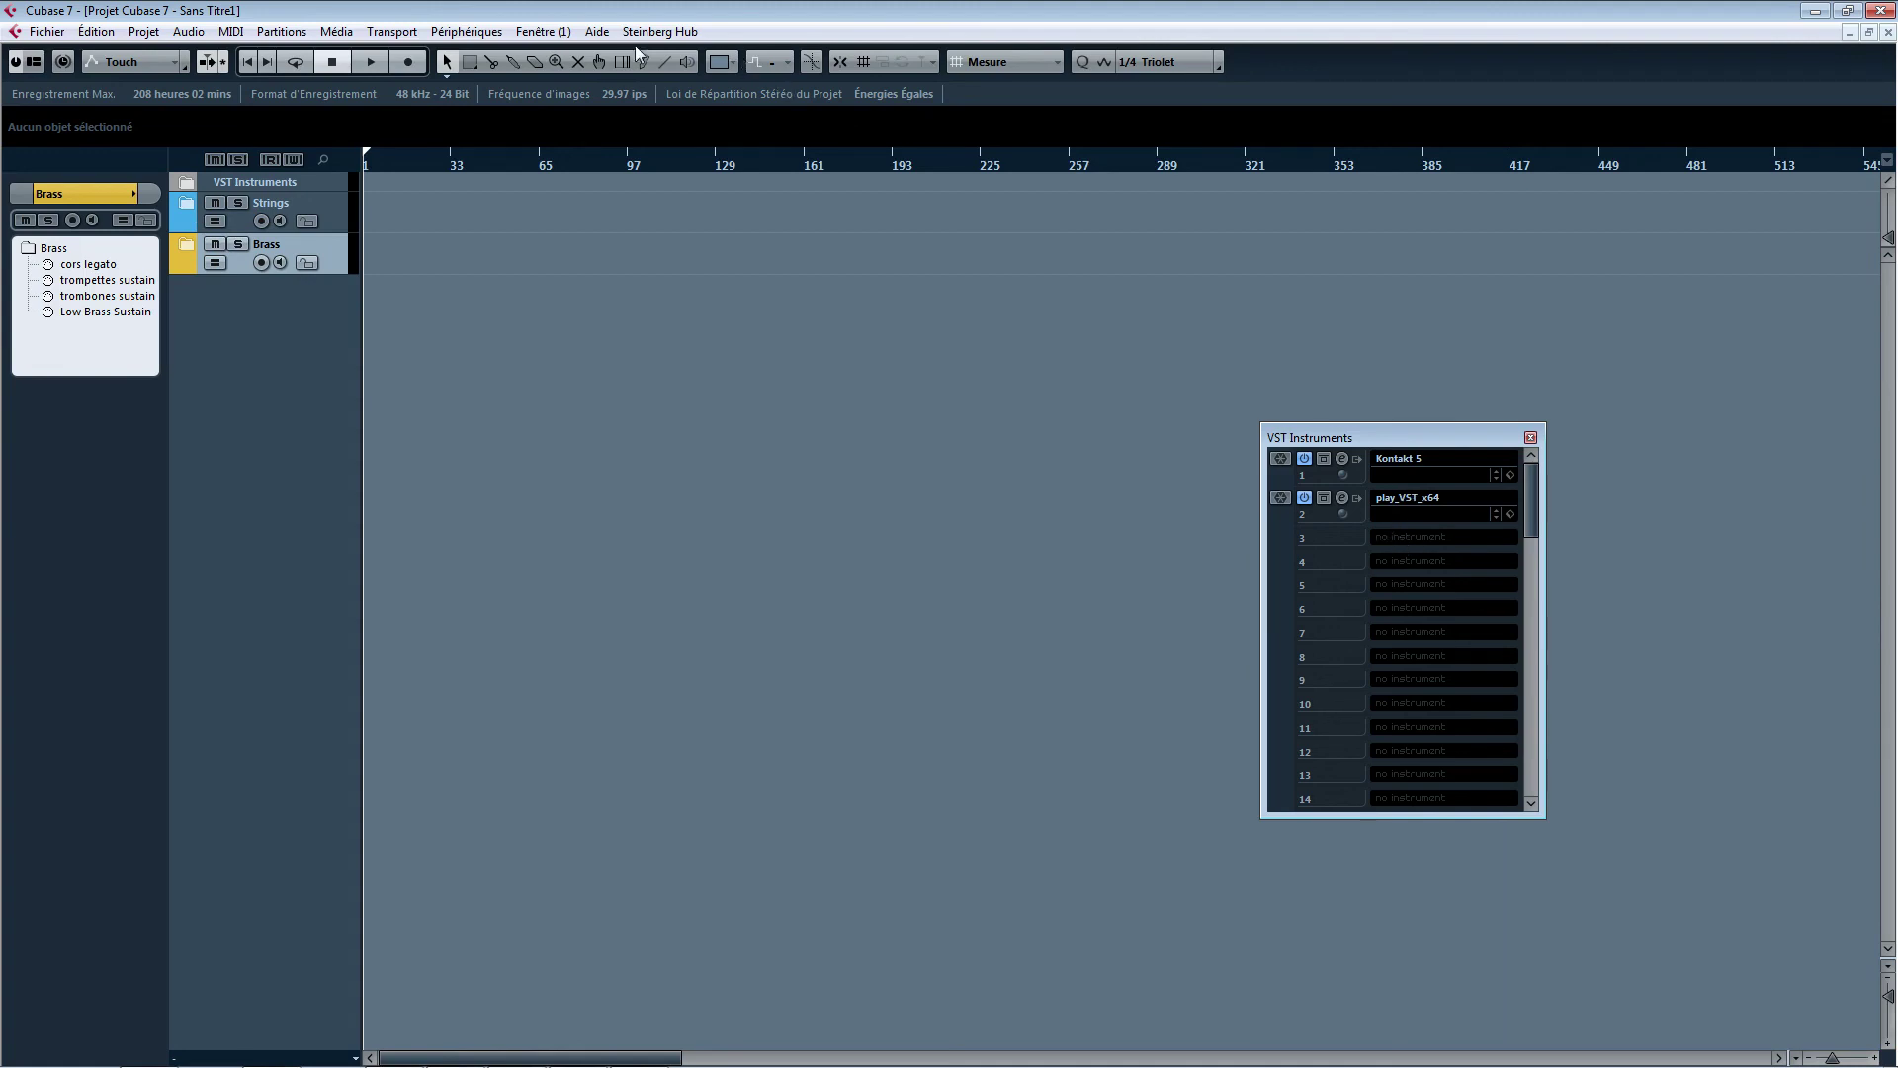
- Load Kontakt 5 into VST instrument slot 3 with an assigned MIDI track, and open its instrument window
click(465, 30)
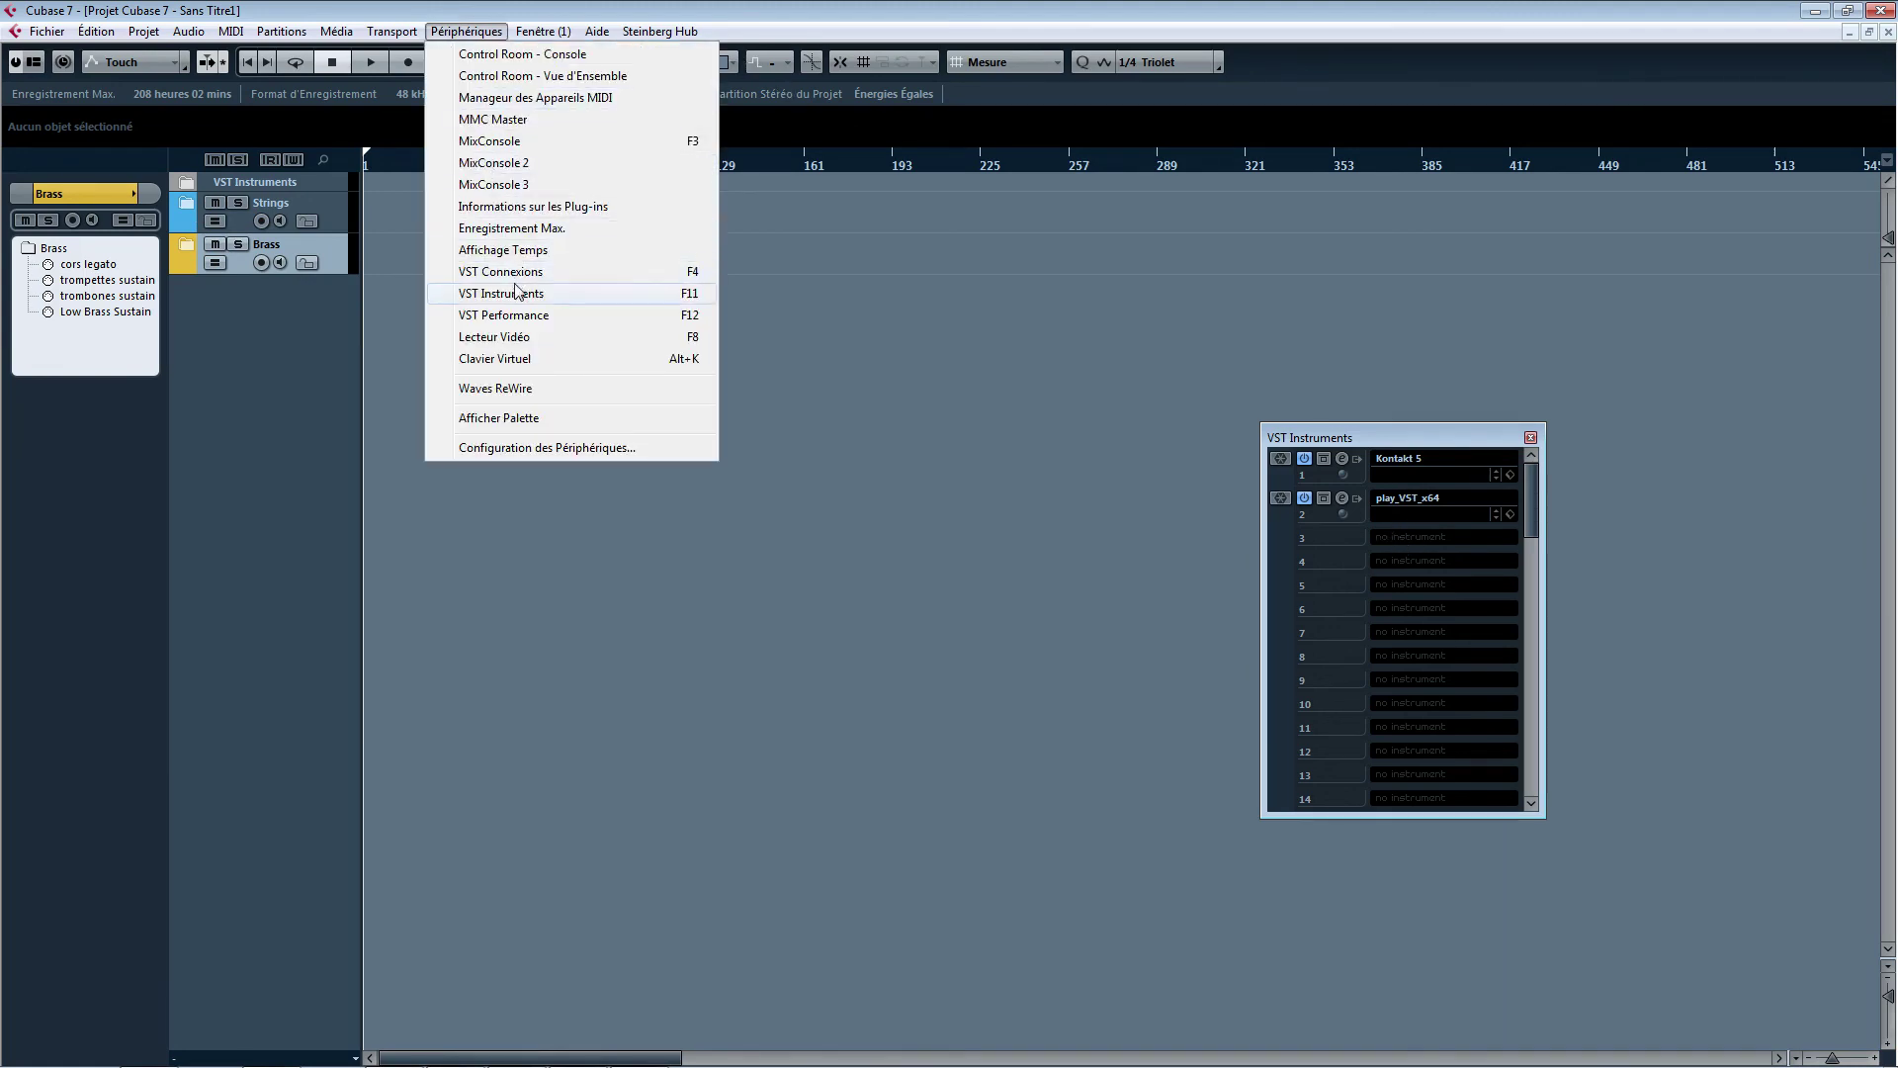
click(1388, 538)
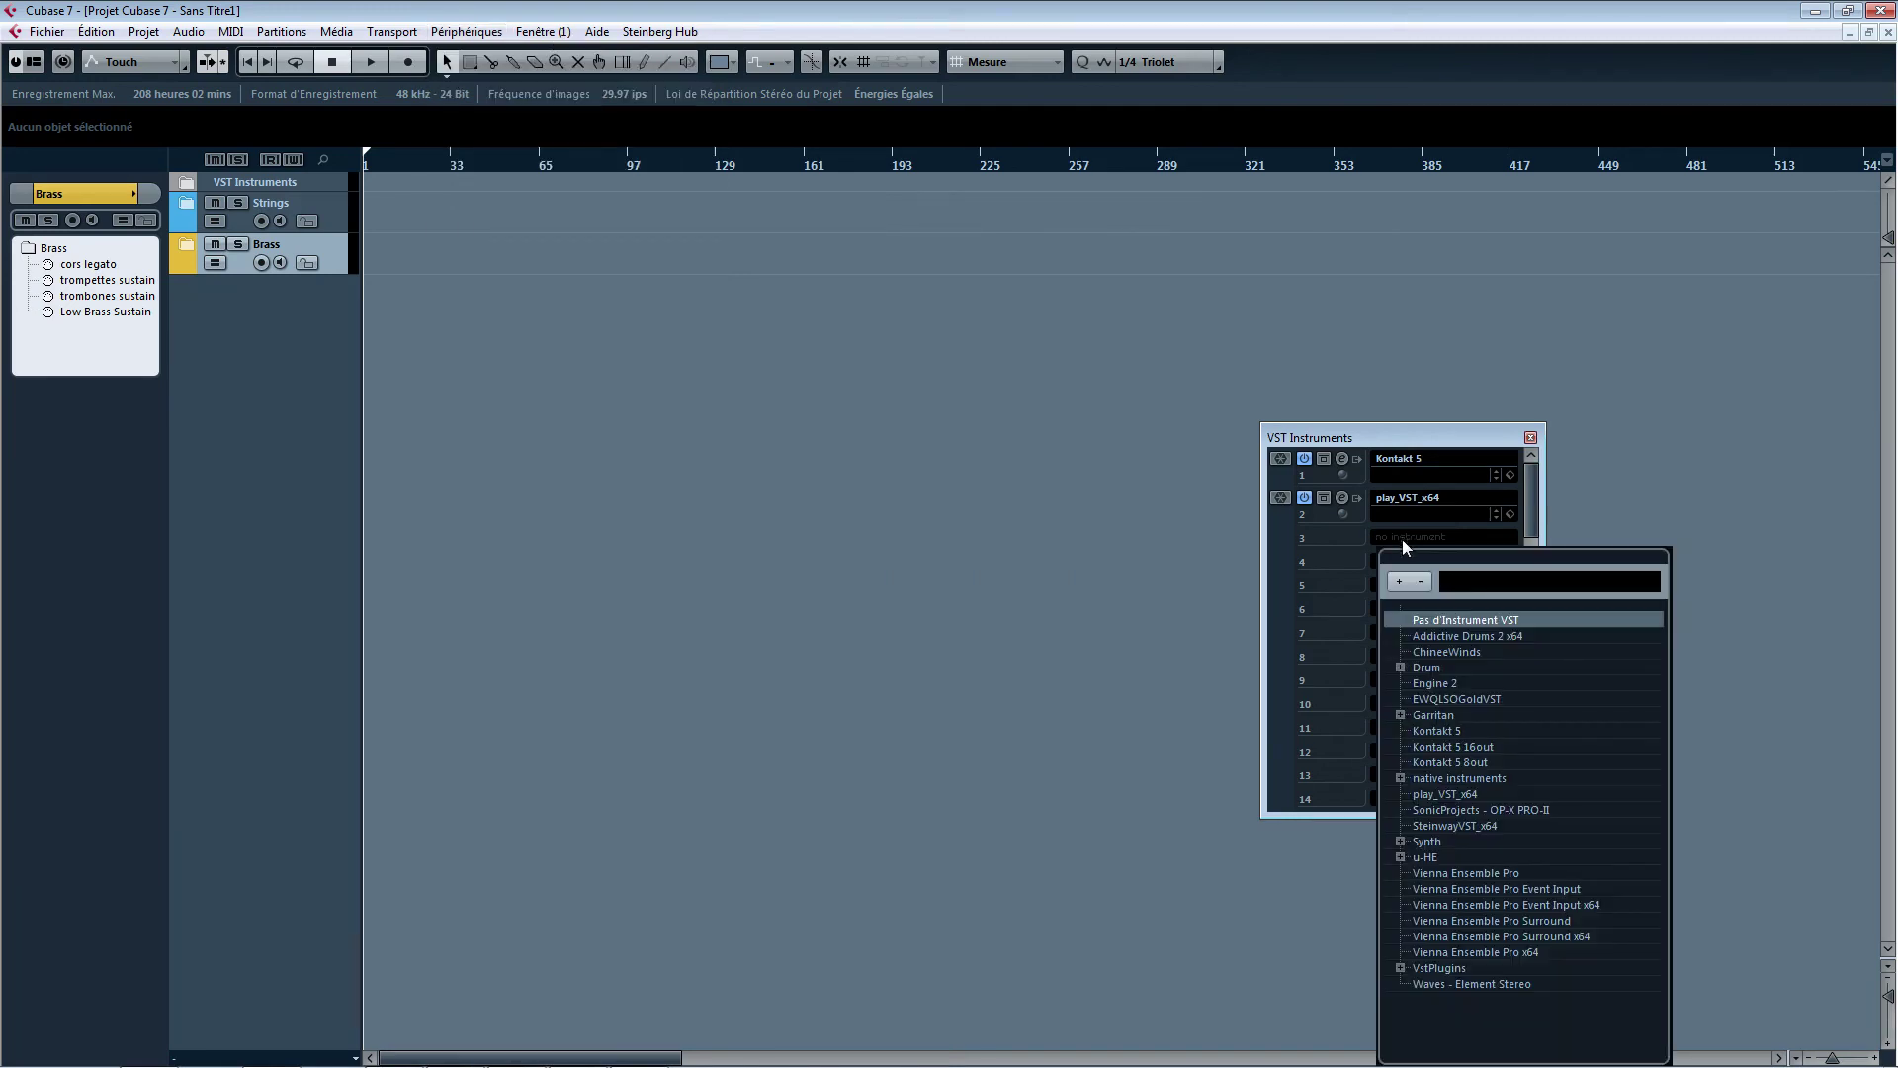
click(1442, 731)
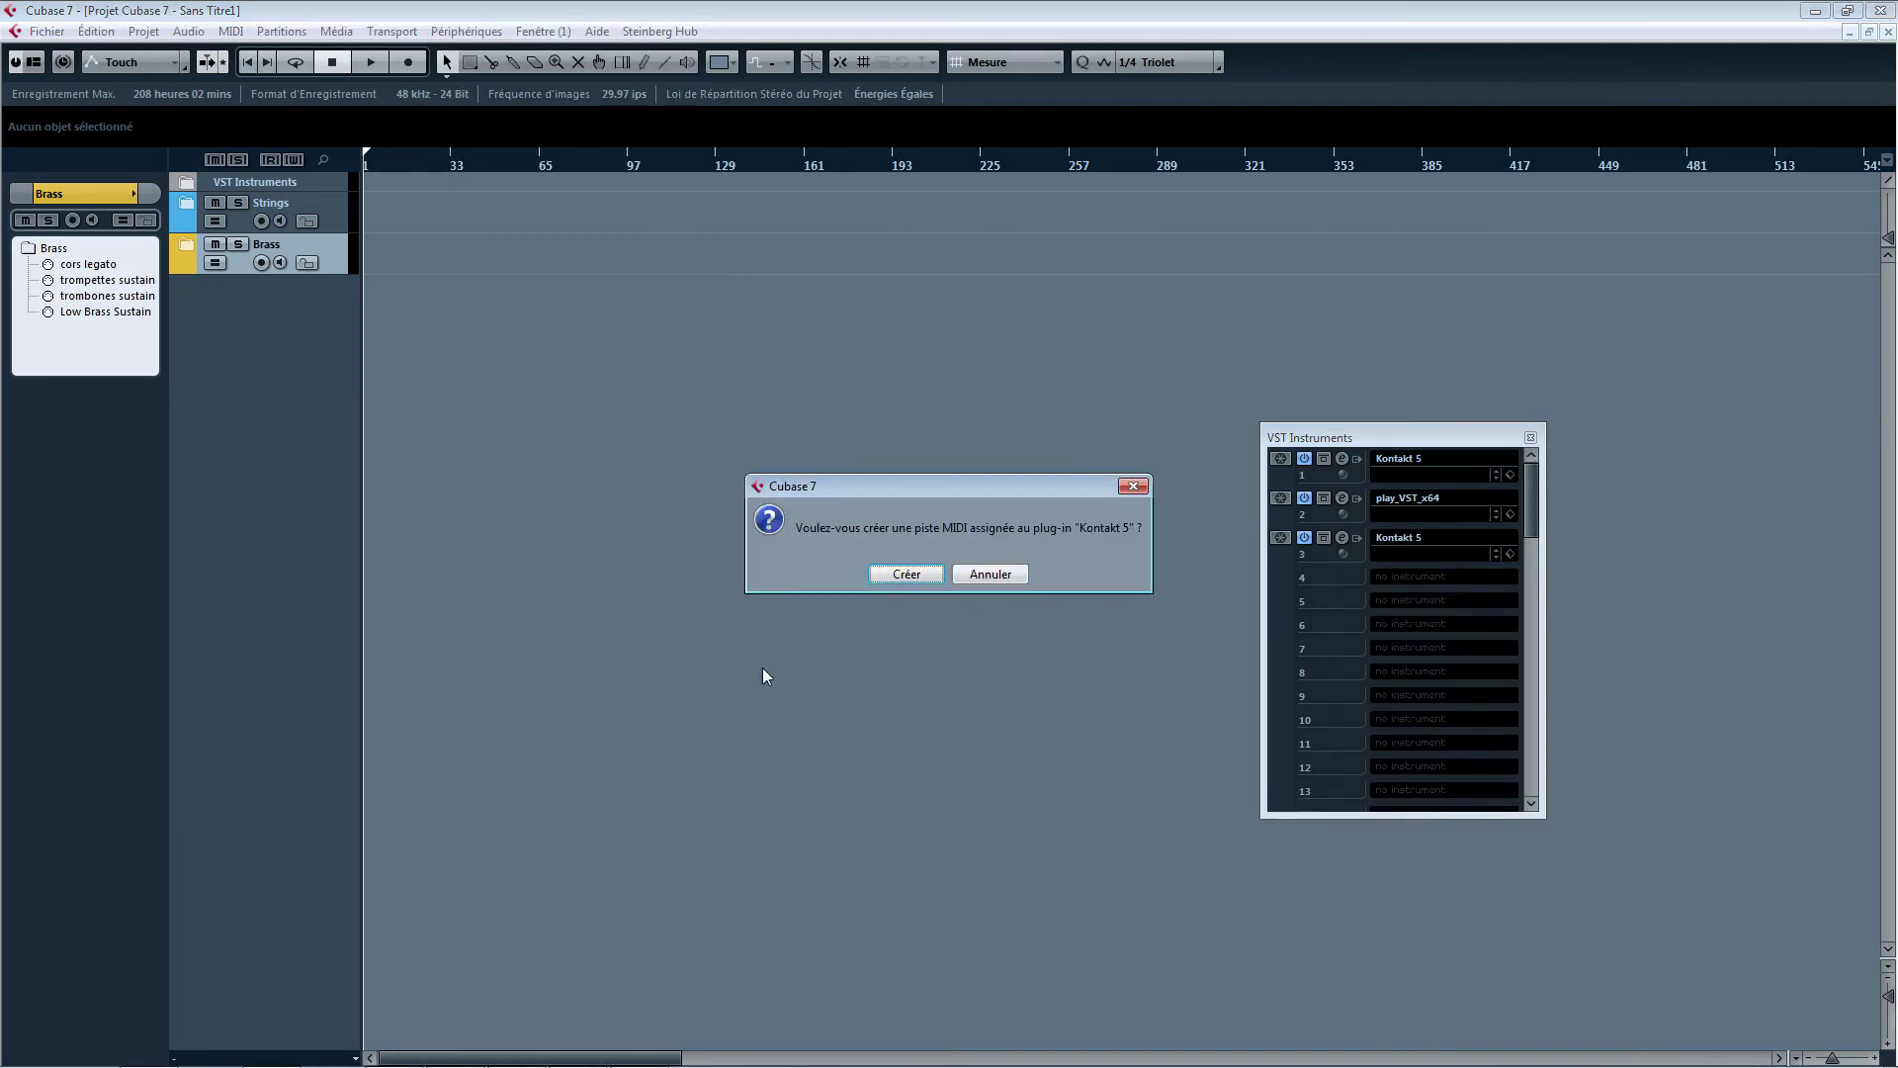
click(904, 575)
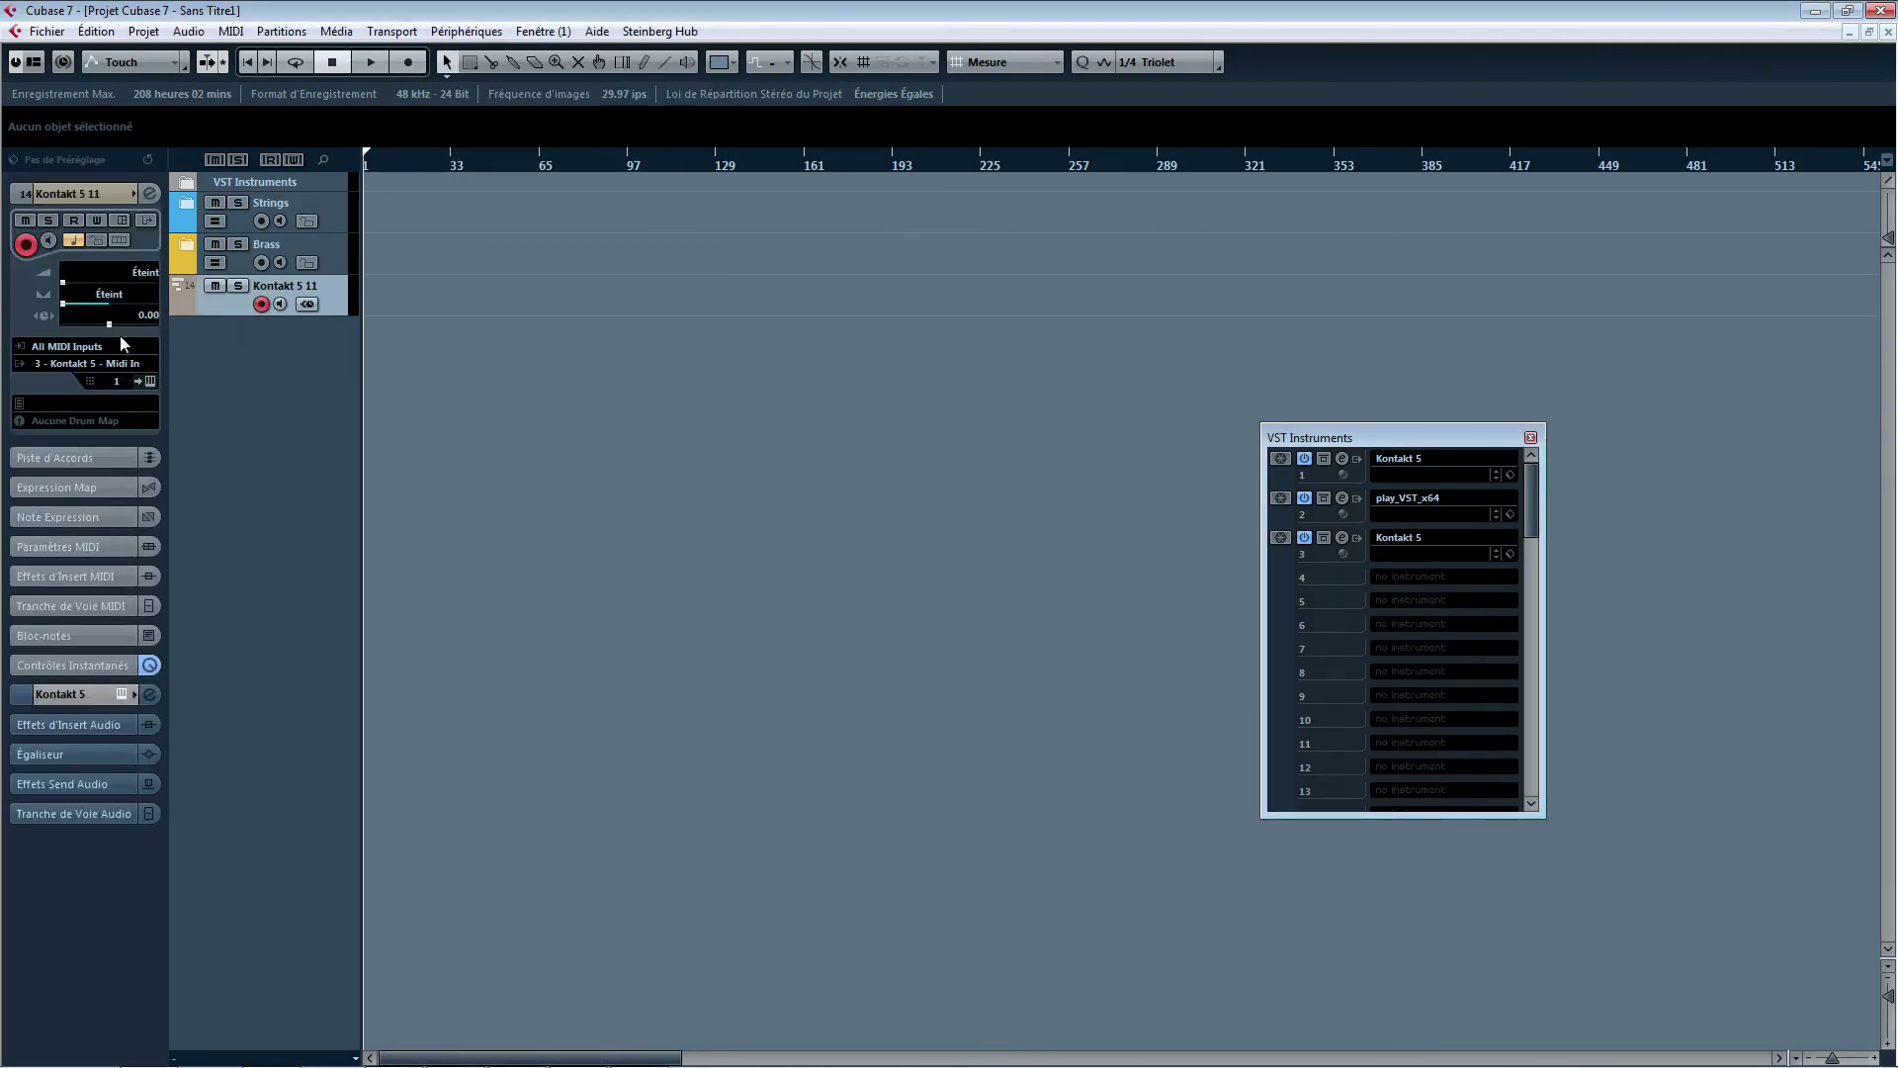
click(150, 382)
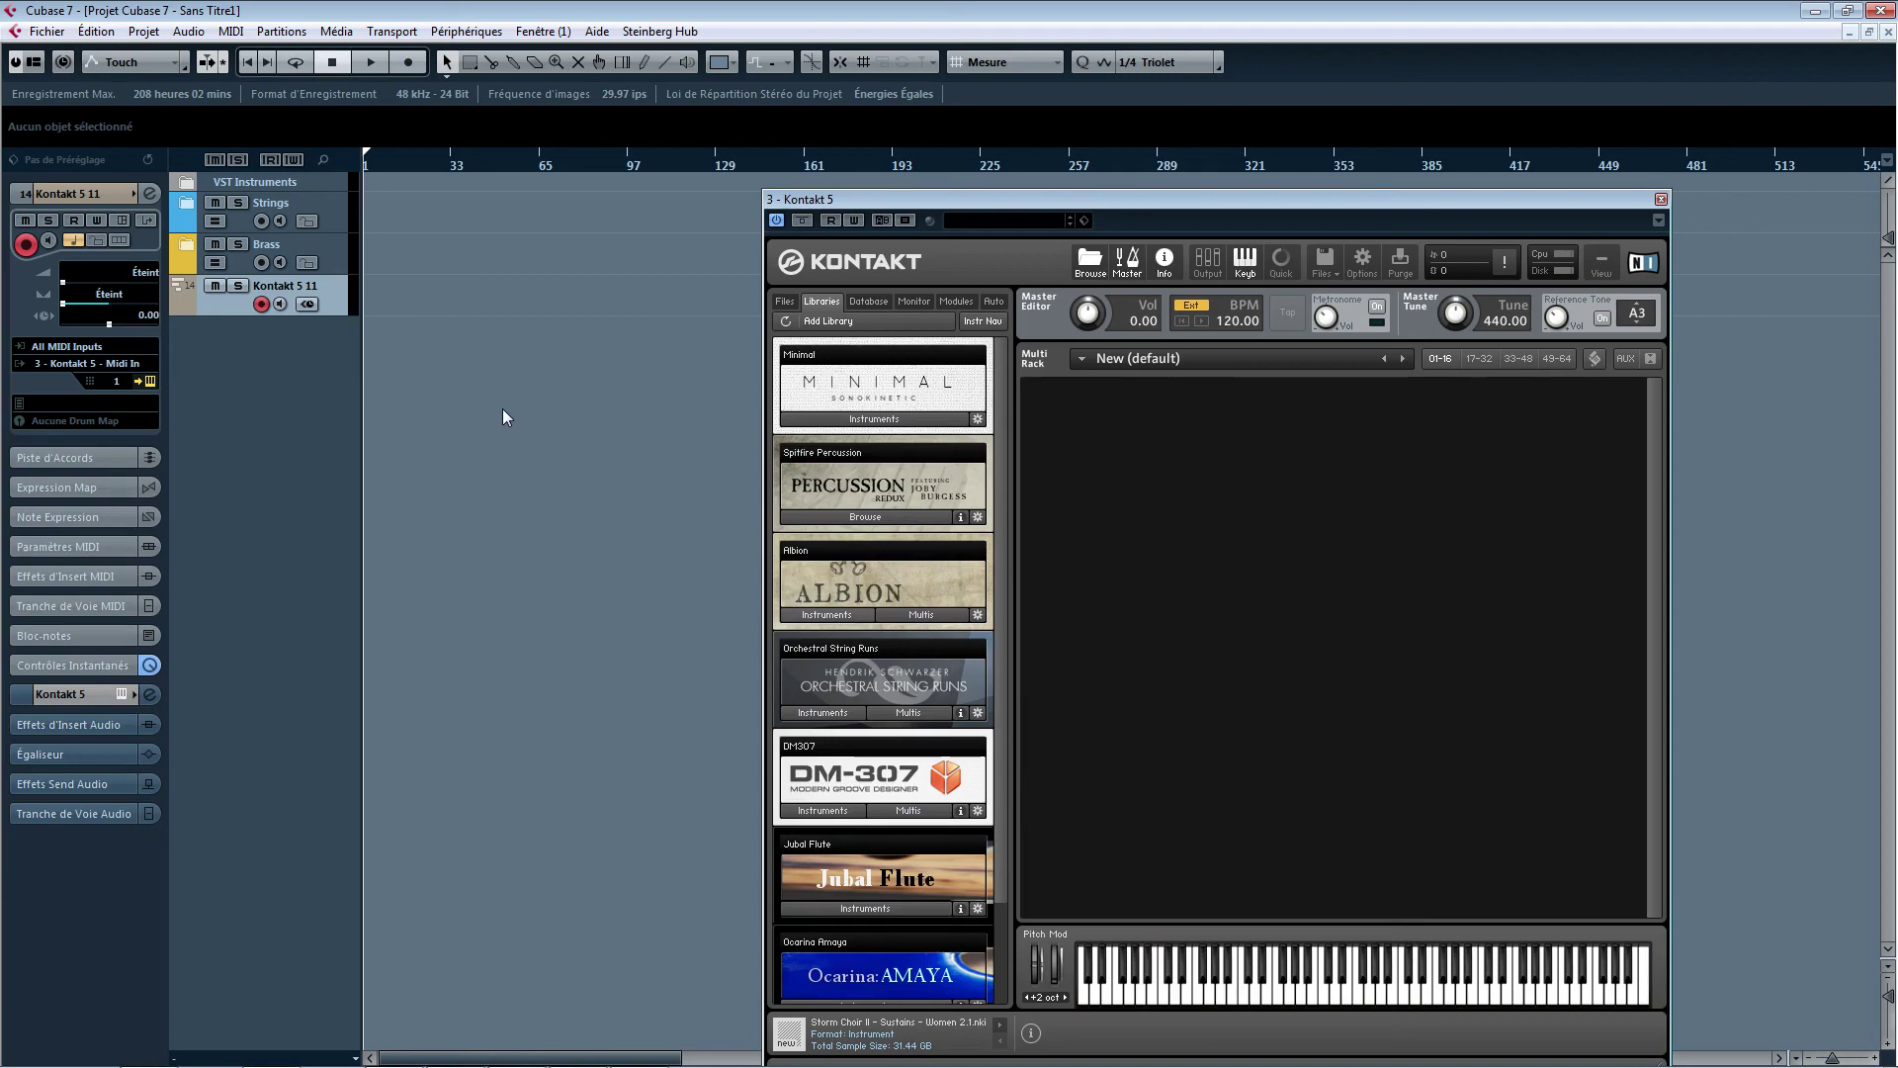
- Delete the Kontakt 5 11 track and close the Kontakt window, then expand the Brass and Strings folders
key(Delete)
click(1661, 199)
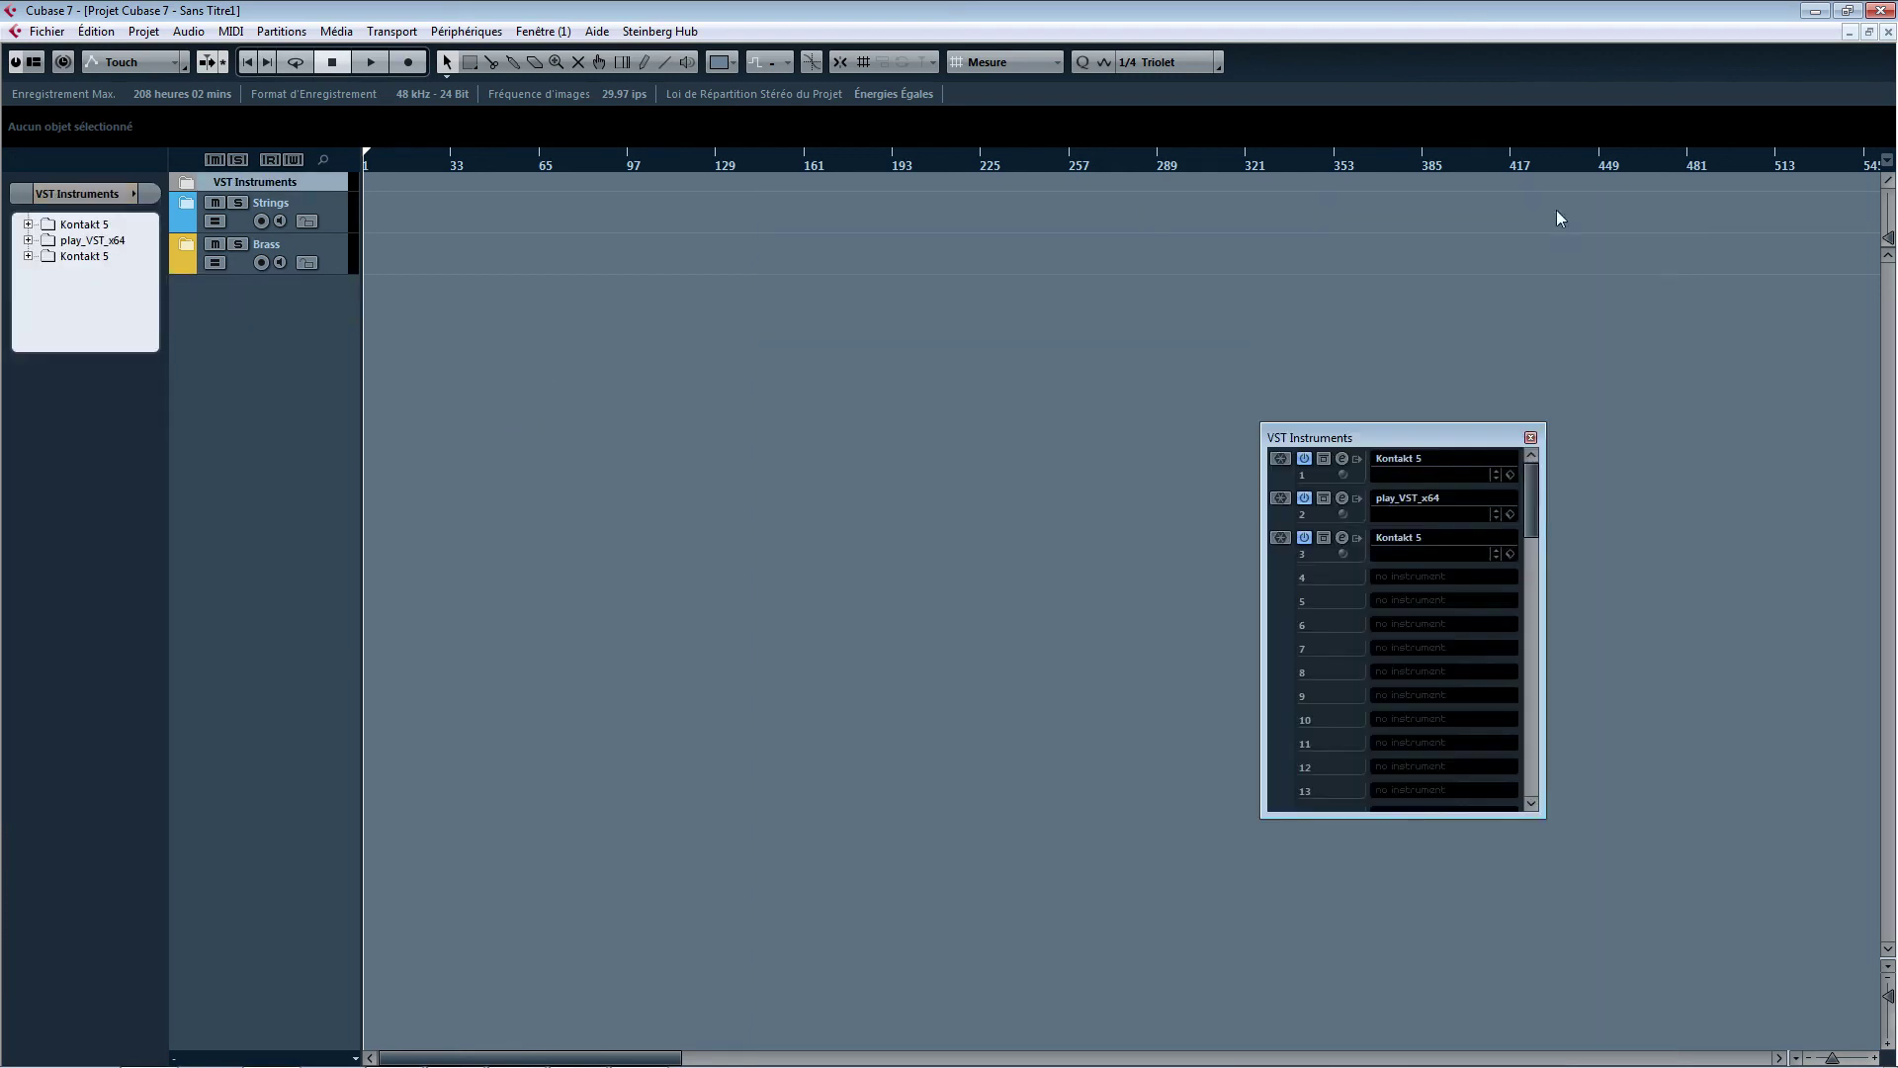
click(194, 247)
click(187, 203)
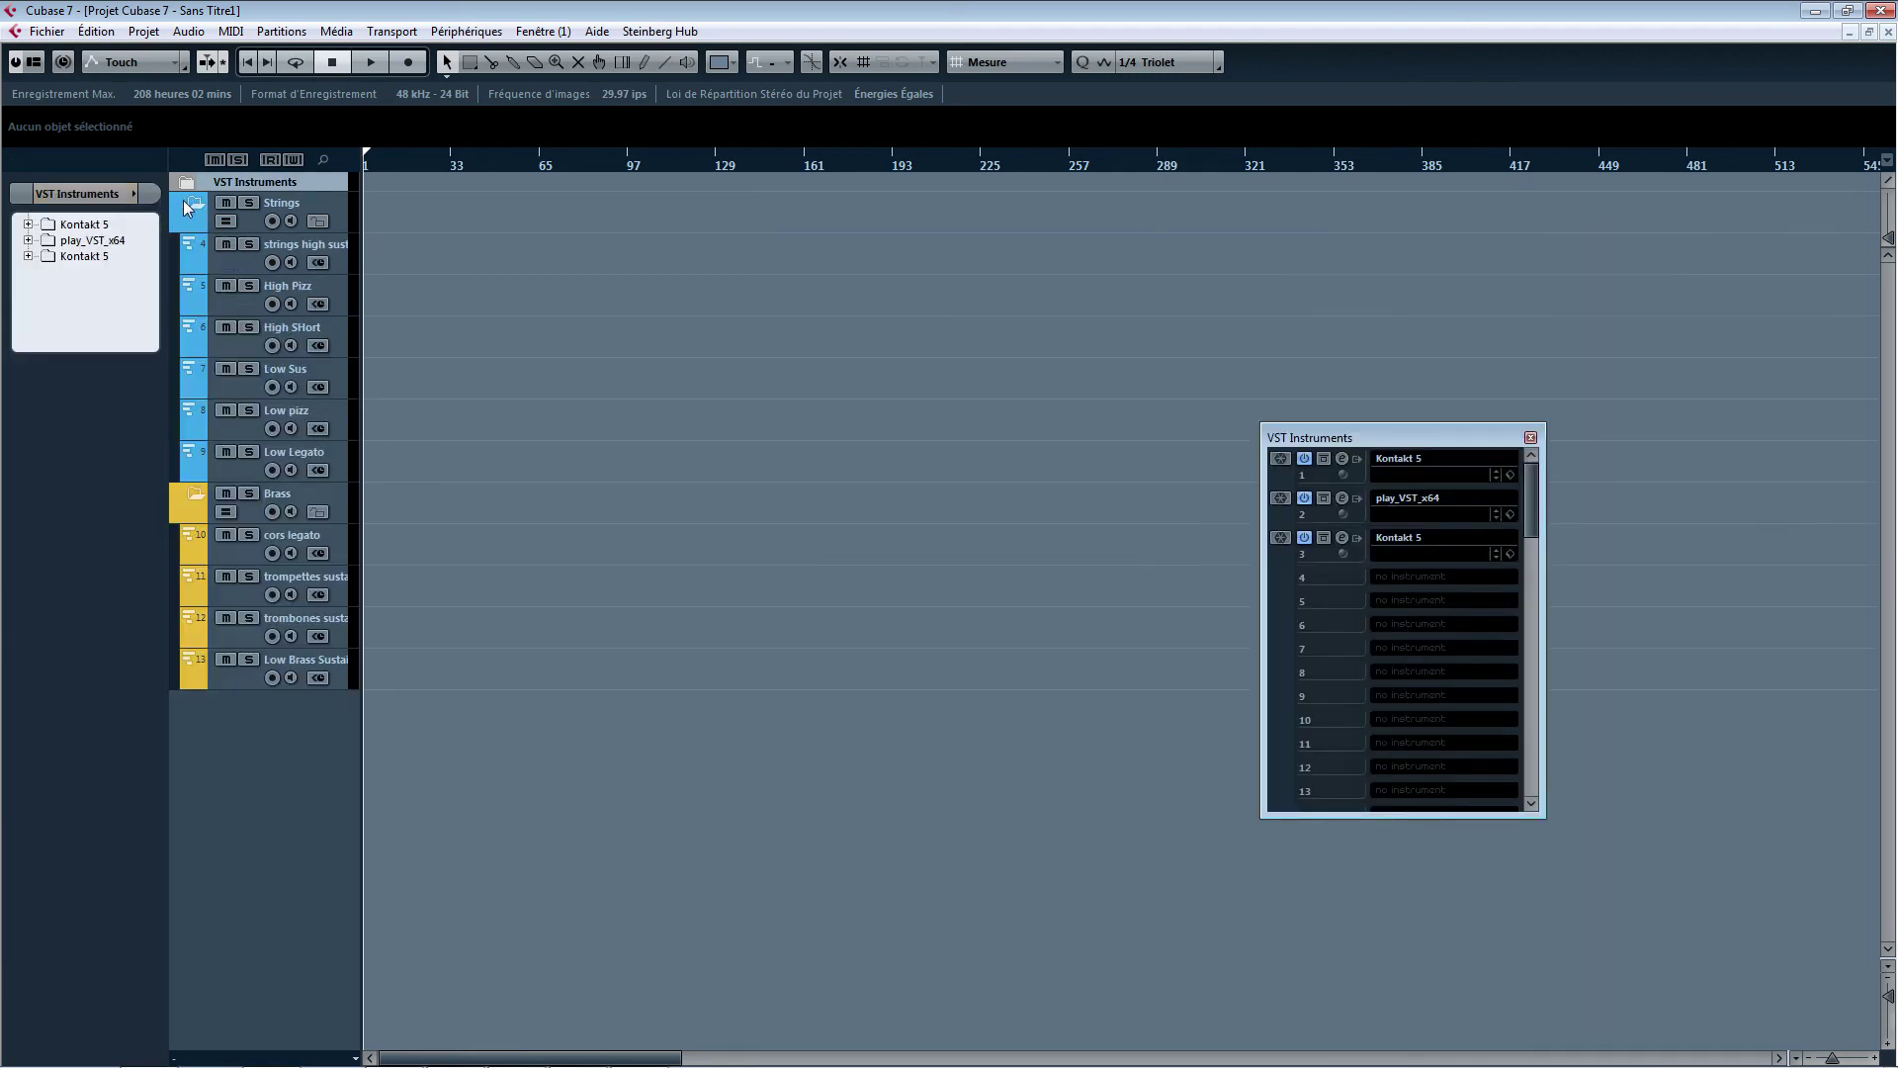